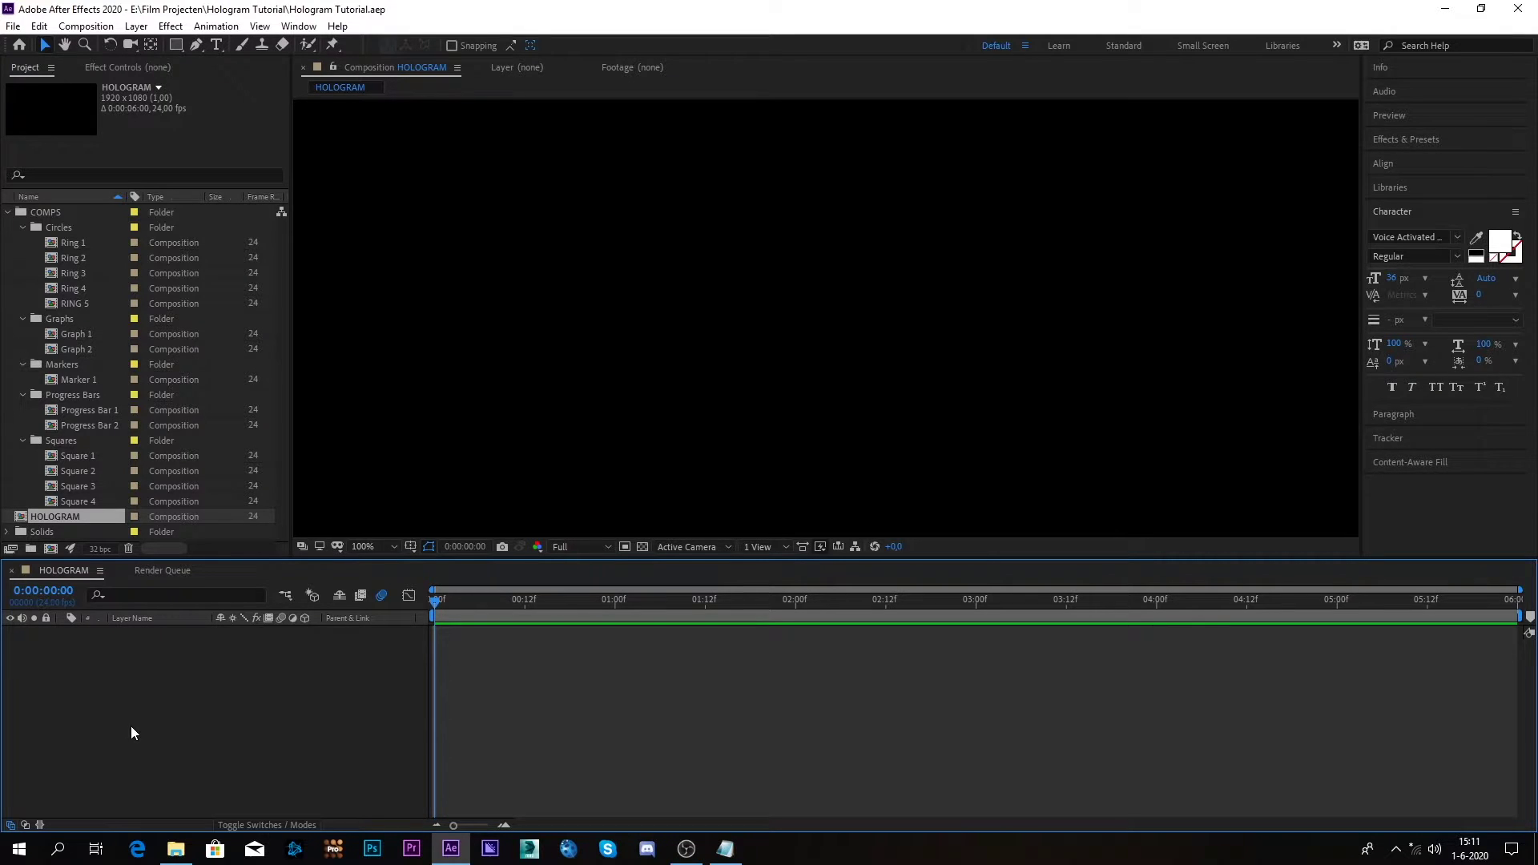
# Create a text layer with the pasted C code and move it higher in the frame
pyautogui.click(215, 47)
pyautogui.click(530, 228)
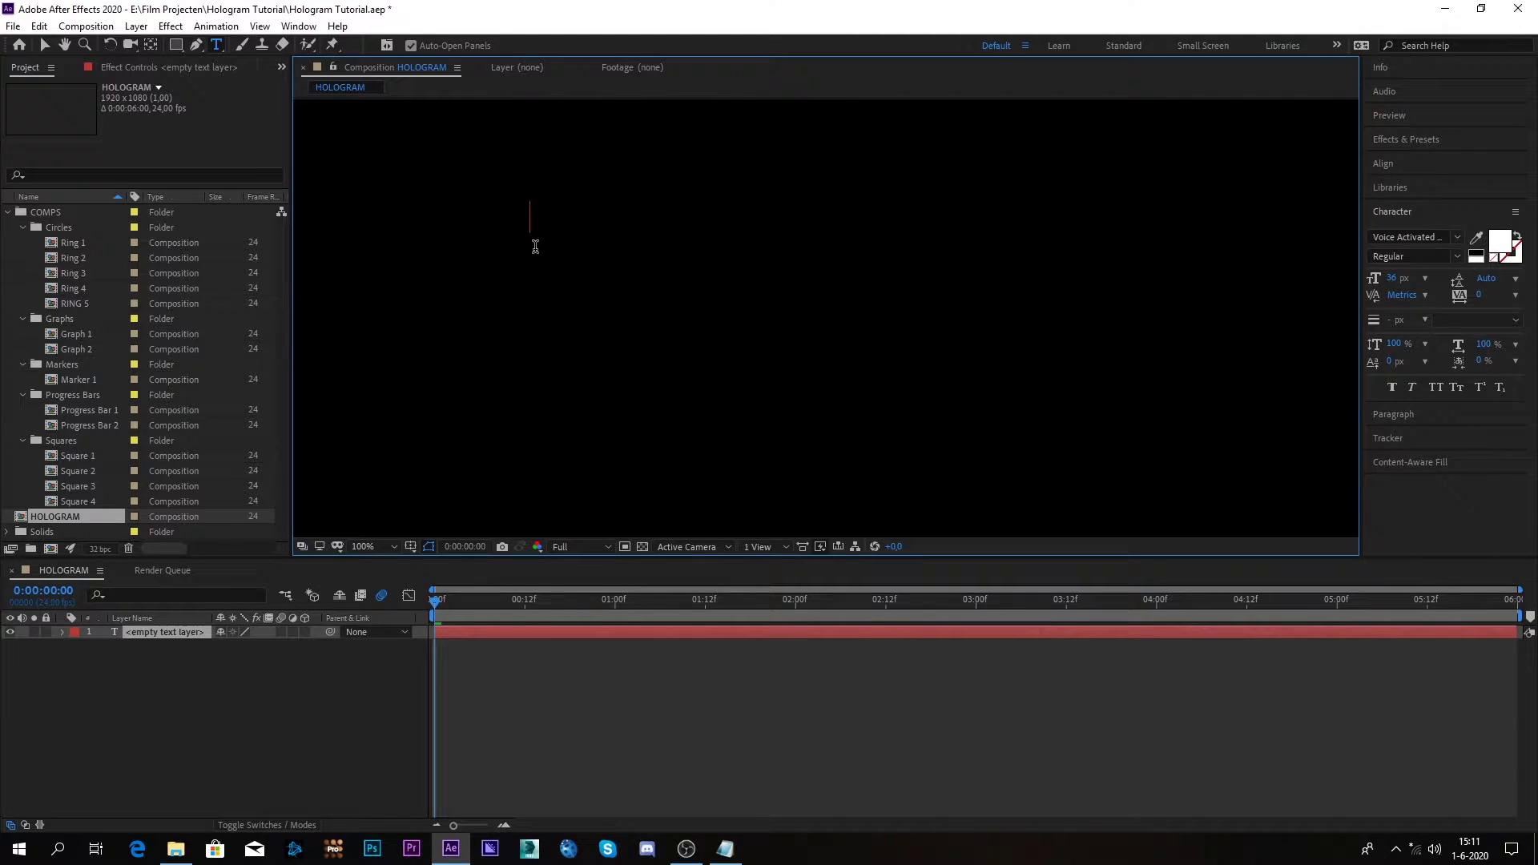
pyautogui.hotkey('ctrl', 'v')
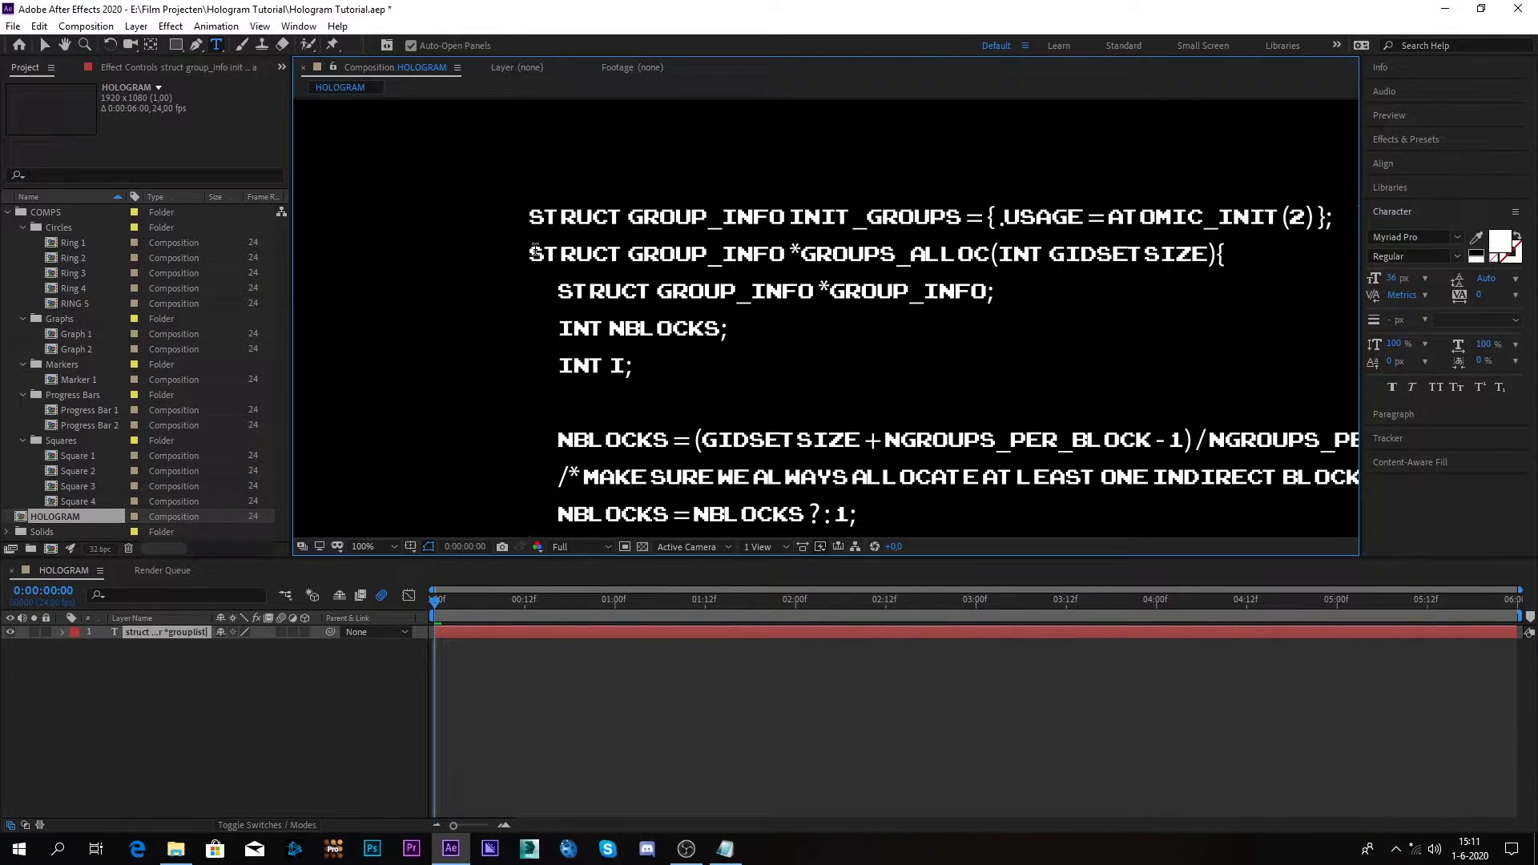
pyautogui.press(',')
pyautogui.press(',')
pyautogui.press(',')
pyautogui.press(',')
pyautogui.press('.')
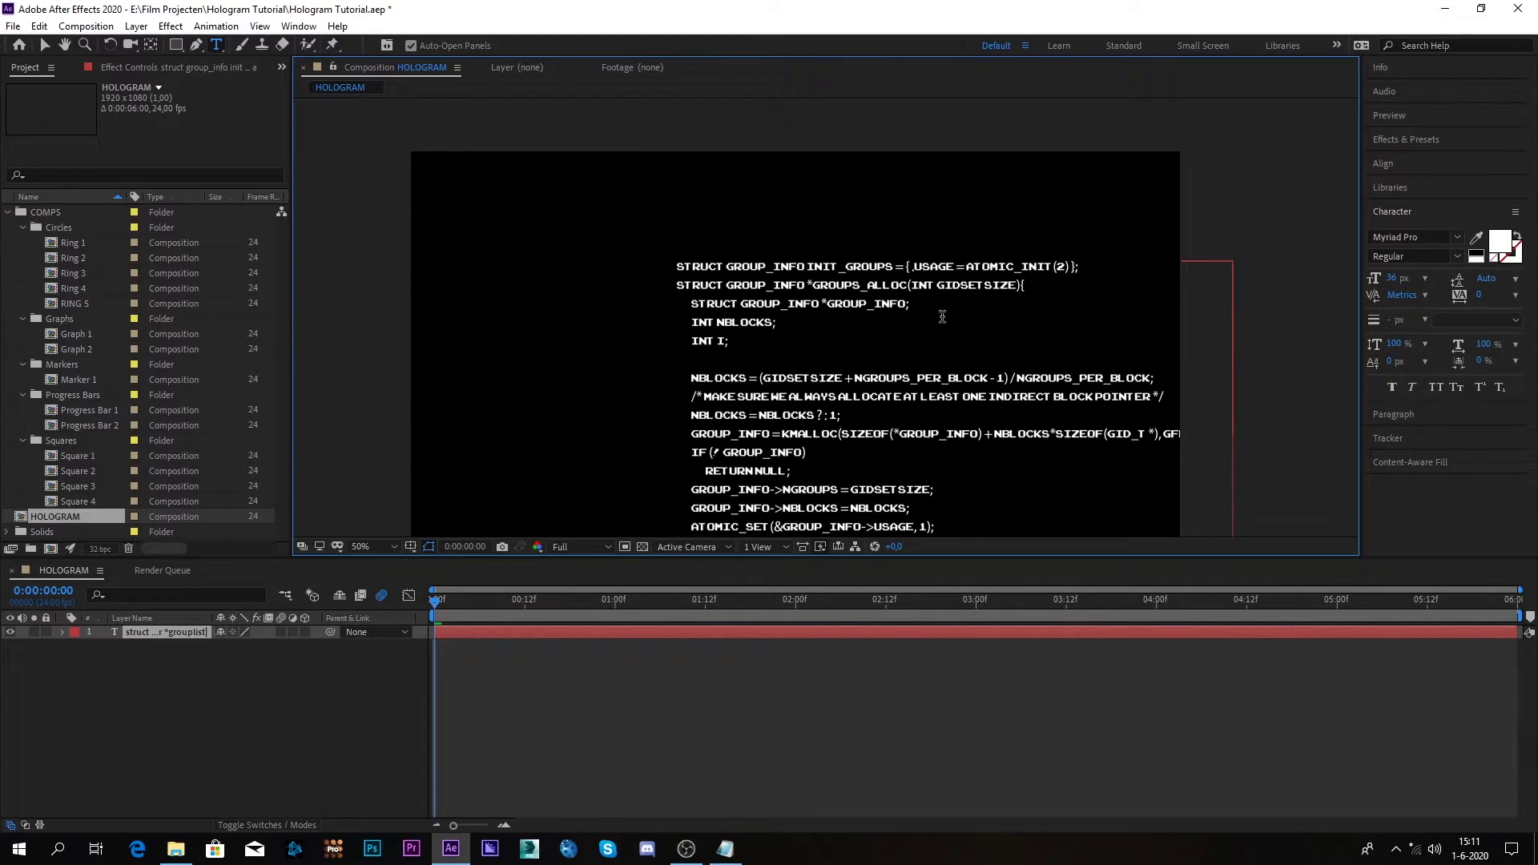
pyautogui.press(',')
pyautogui.press('Escape')
pyautogui.press('v')
pyautogui.moveTo(827, 529); pyautogui.dragTo(828, 449)
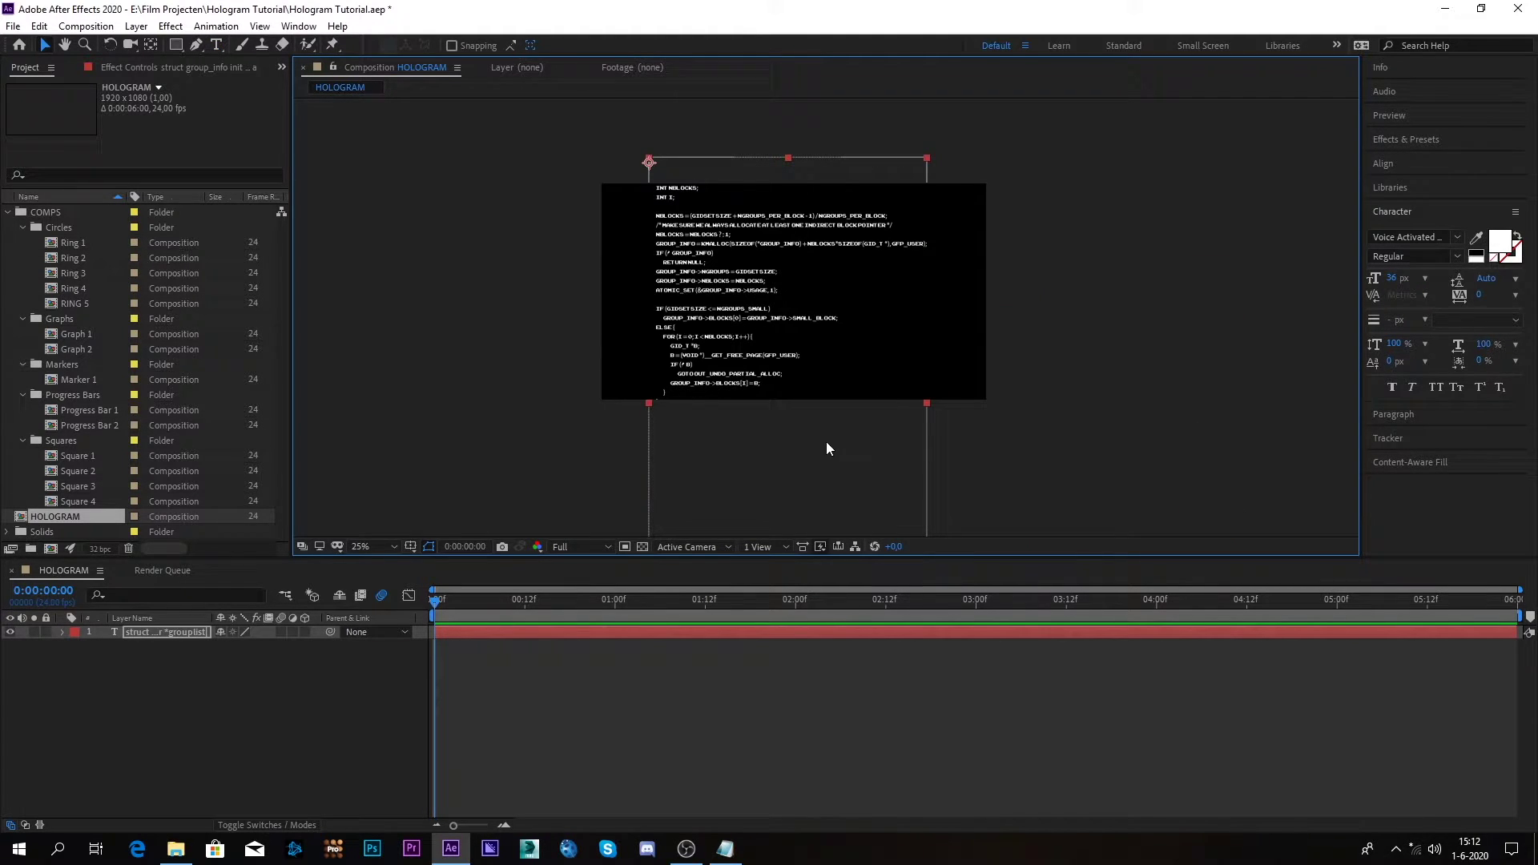
# Scale the code text layer to 30%, then change it to 40%
pyautogui.click(158, 637)
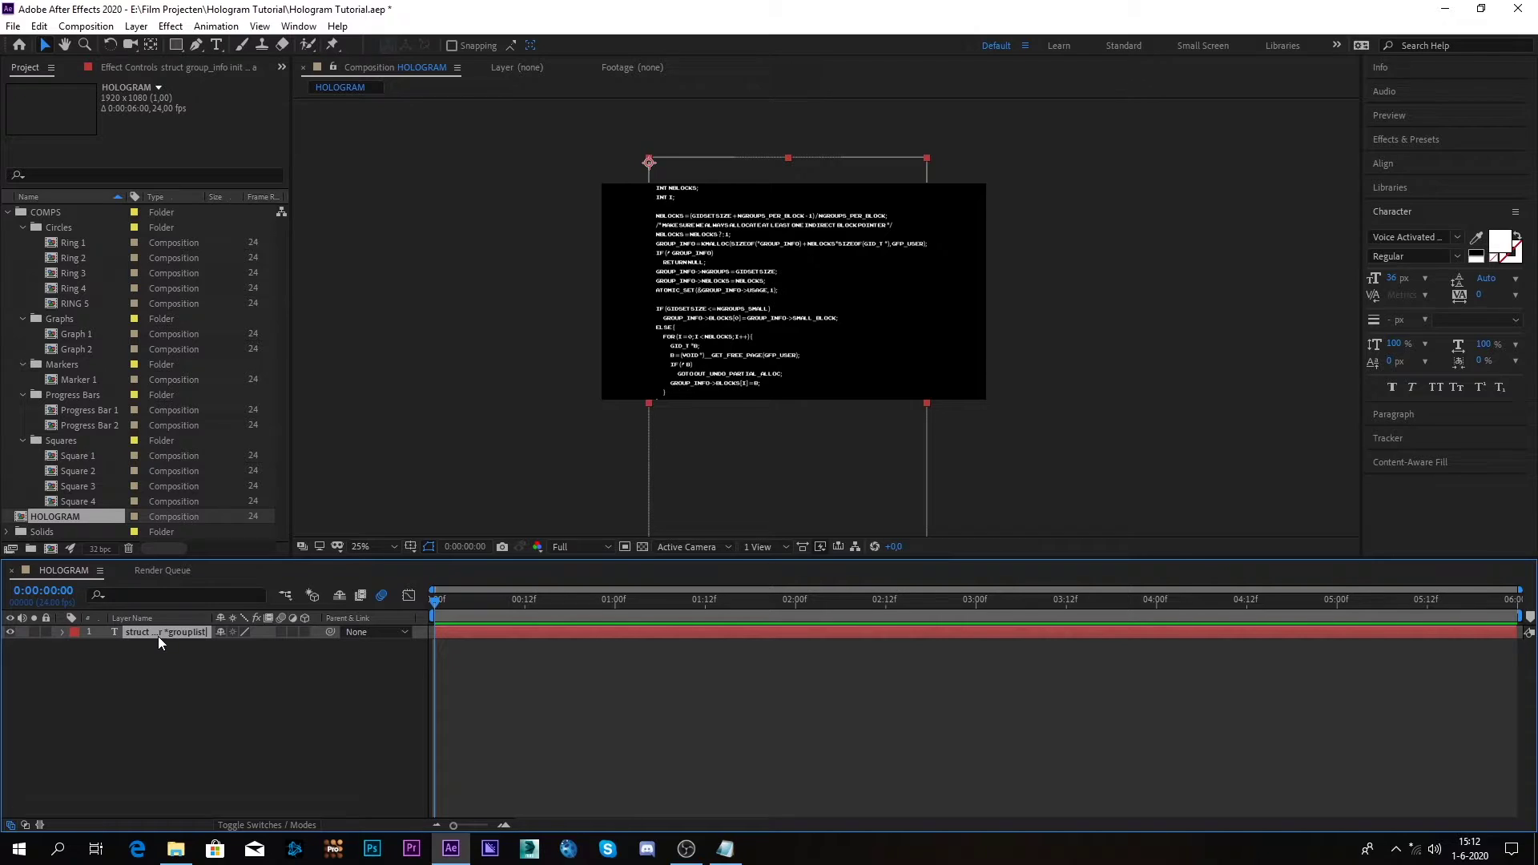
pyautogui.press('s')
pyautogui.click(239, 646)
pyautogui.write('30')
pyautogui.press('Return')
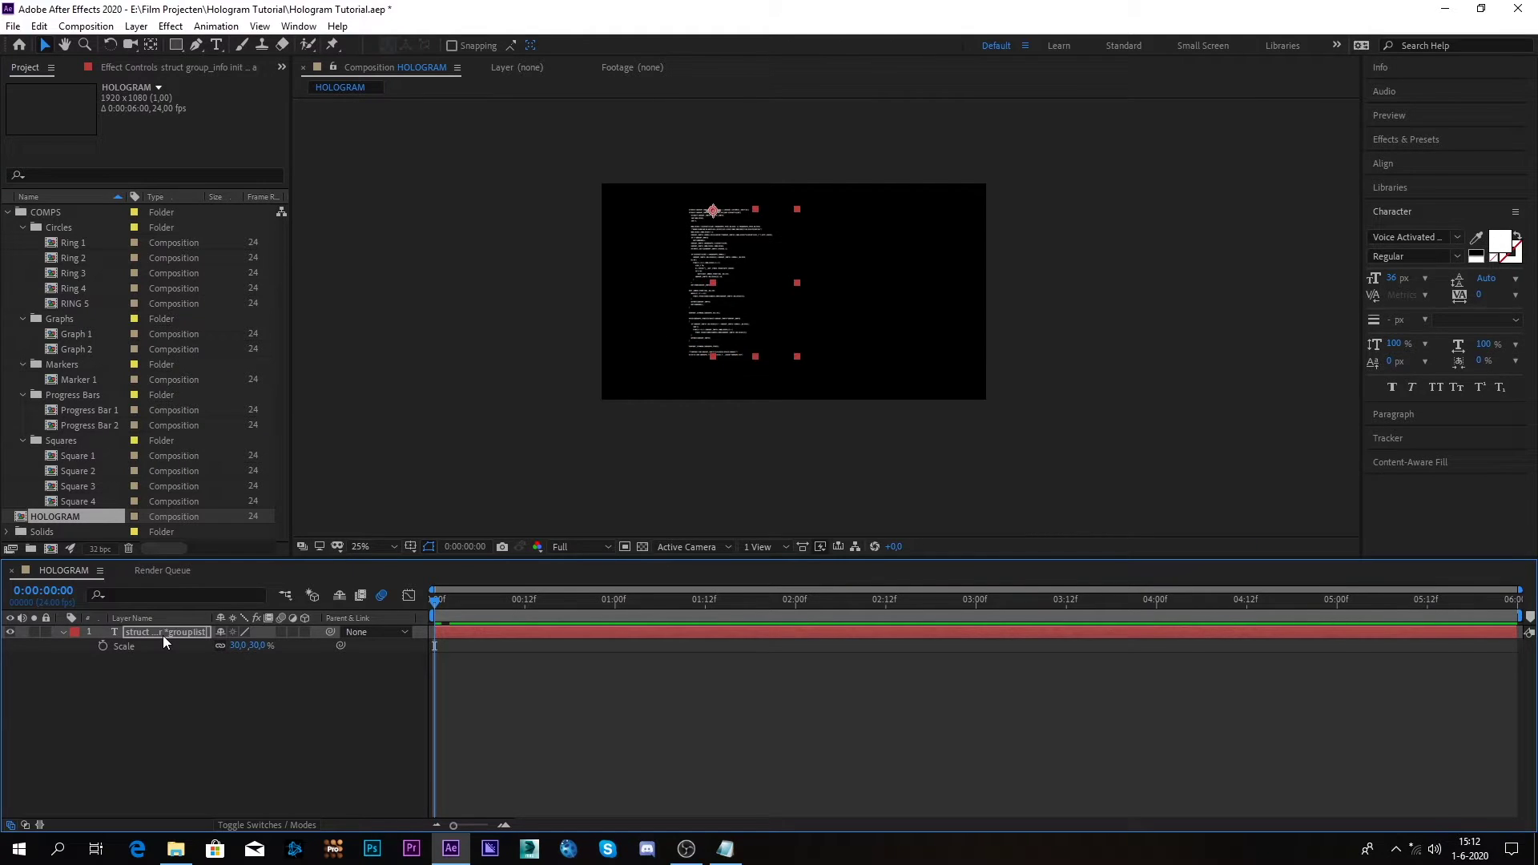
pyautogui.click(234, 645)
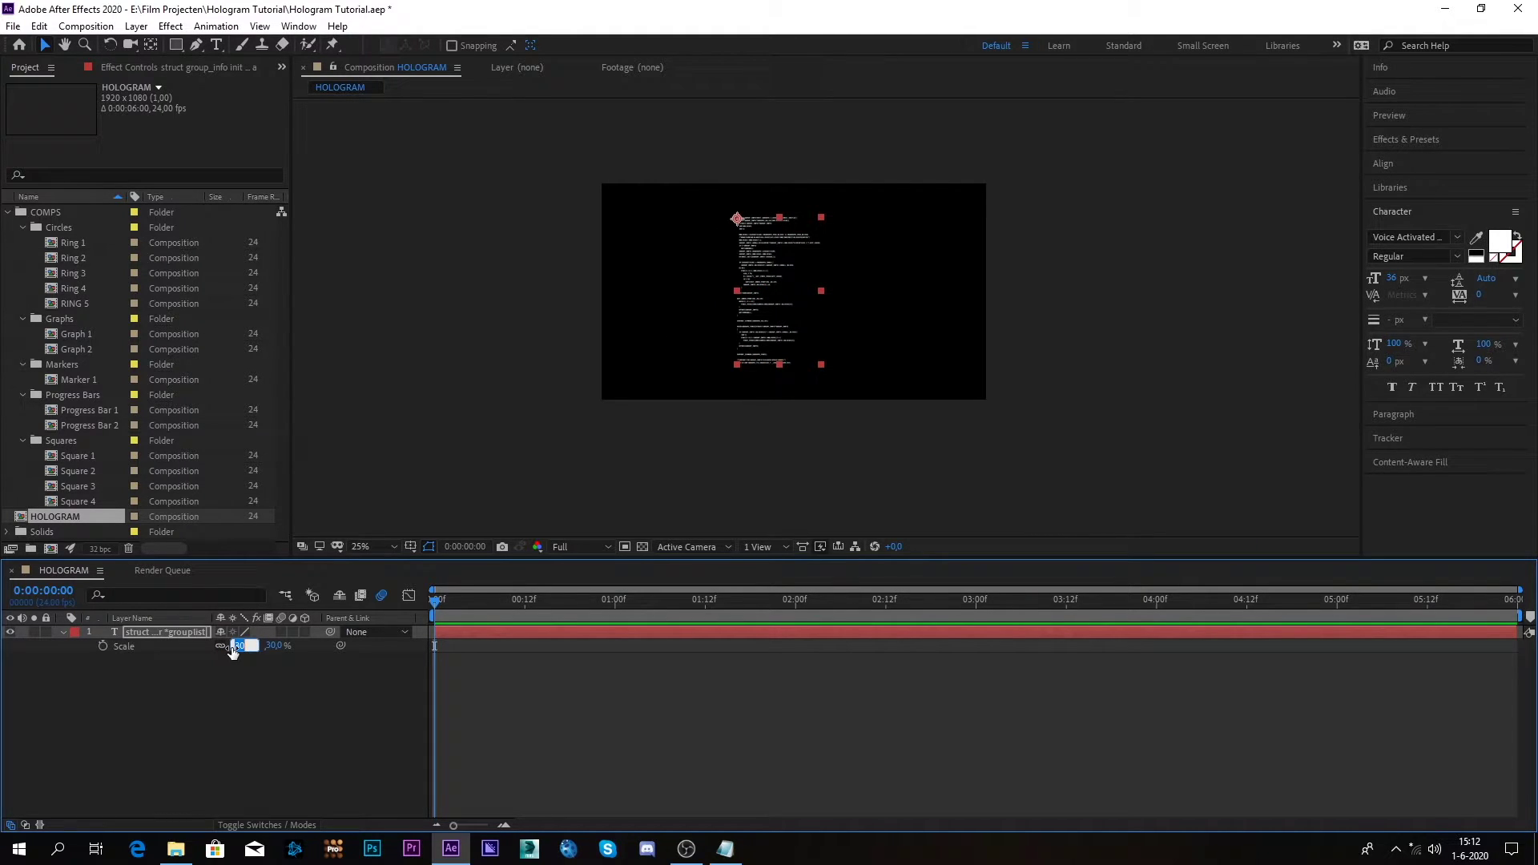
pyautogui.write('40')
pyautogui.click(200, 657)
pyautogui.click(182, 635)
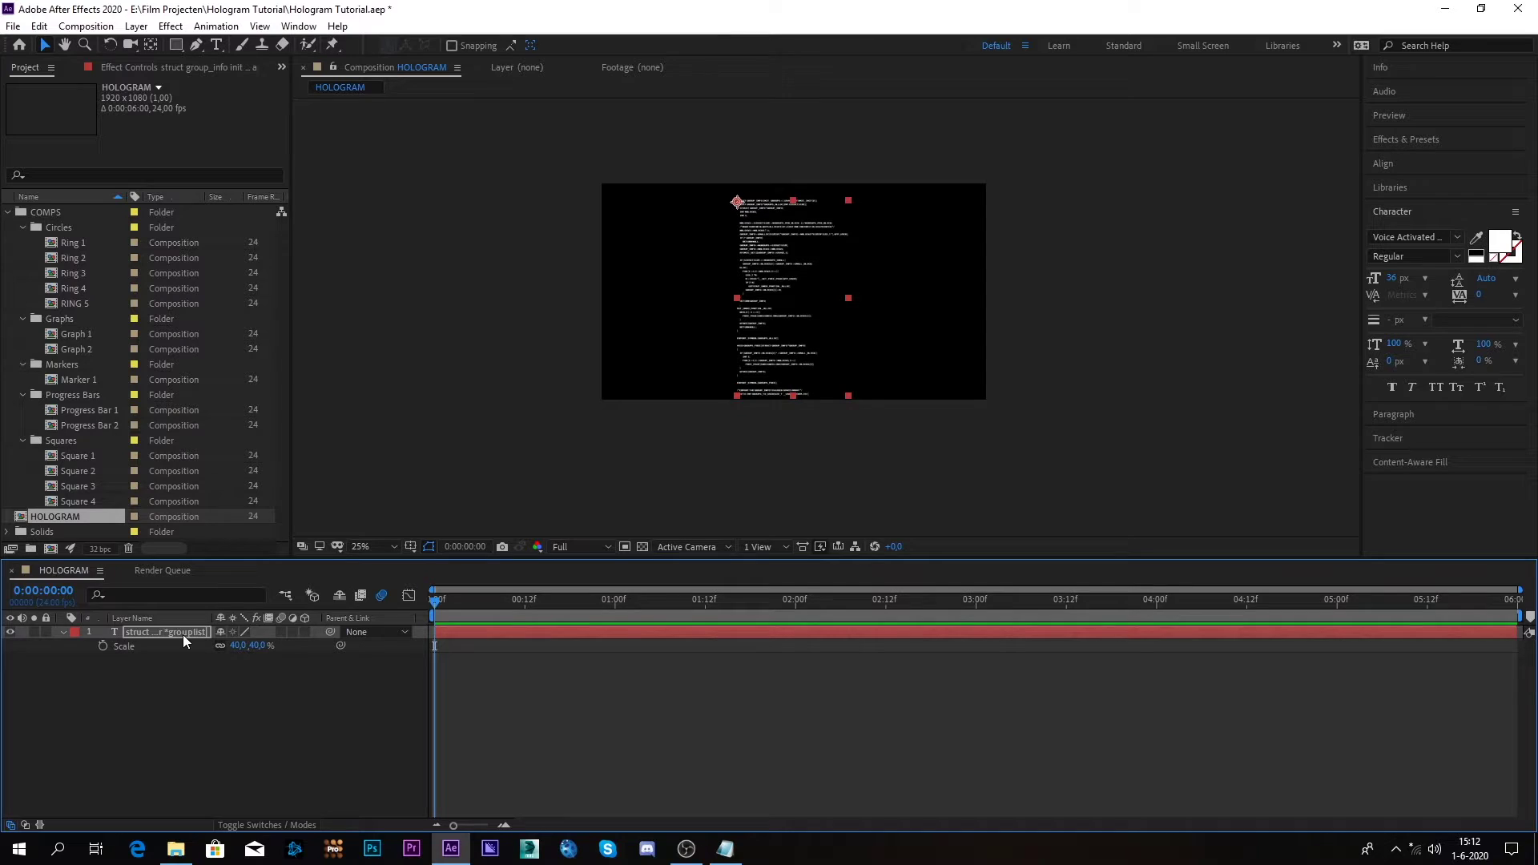
pyautogui.scroll(4, 875, 290)
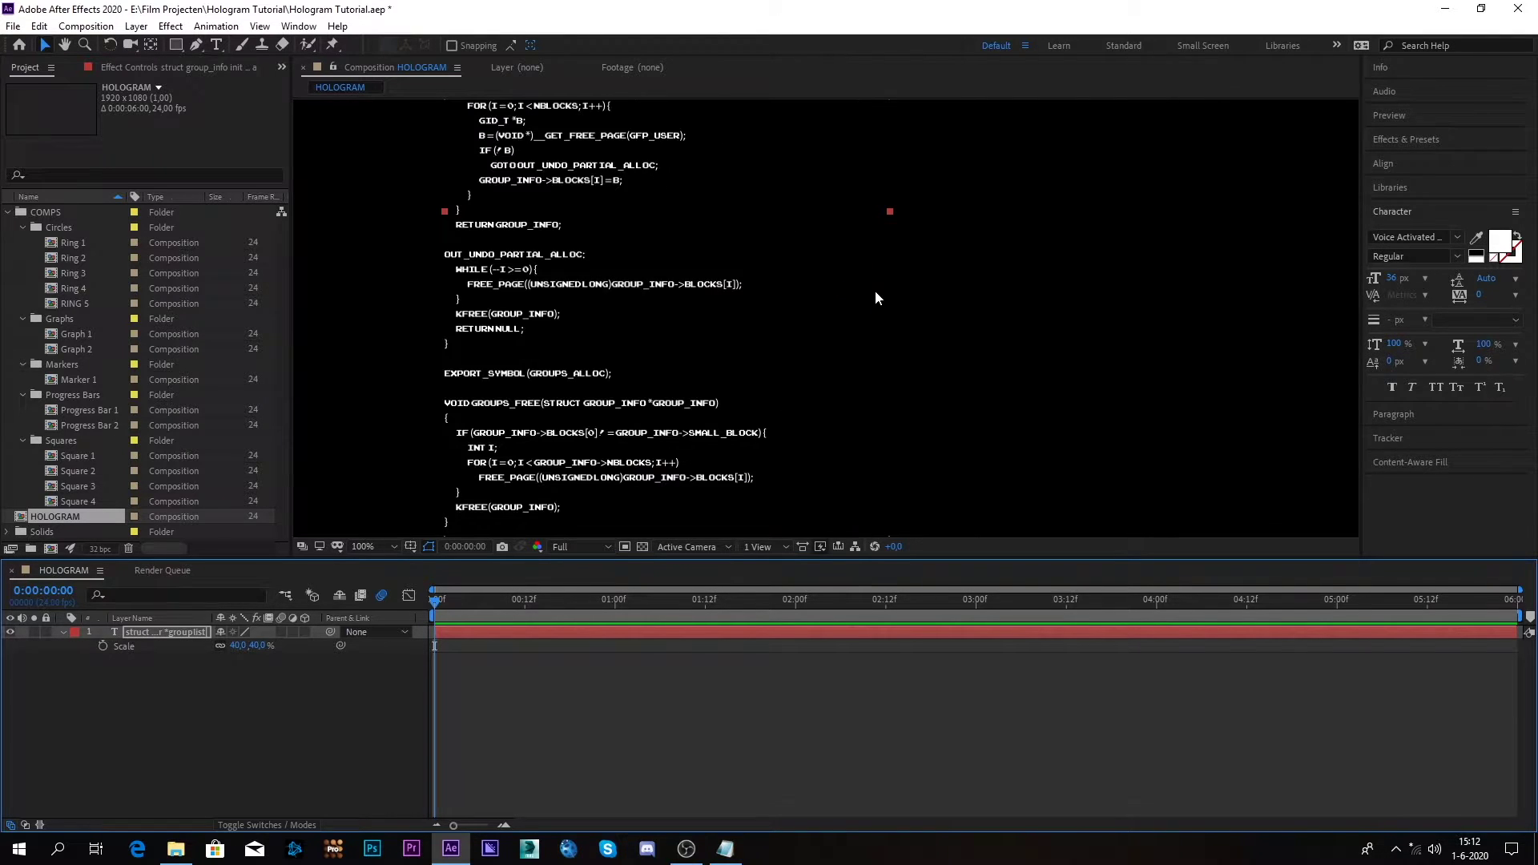
pyautogui.scroll(-2, 876, 294)
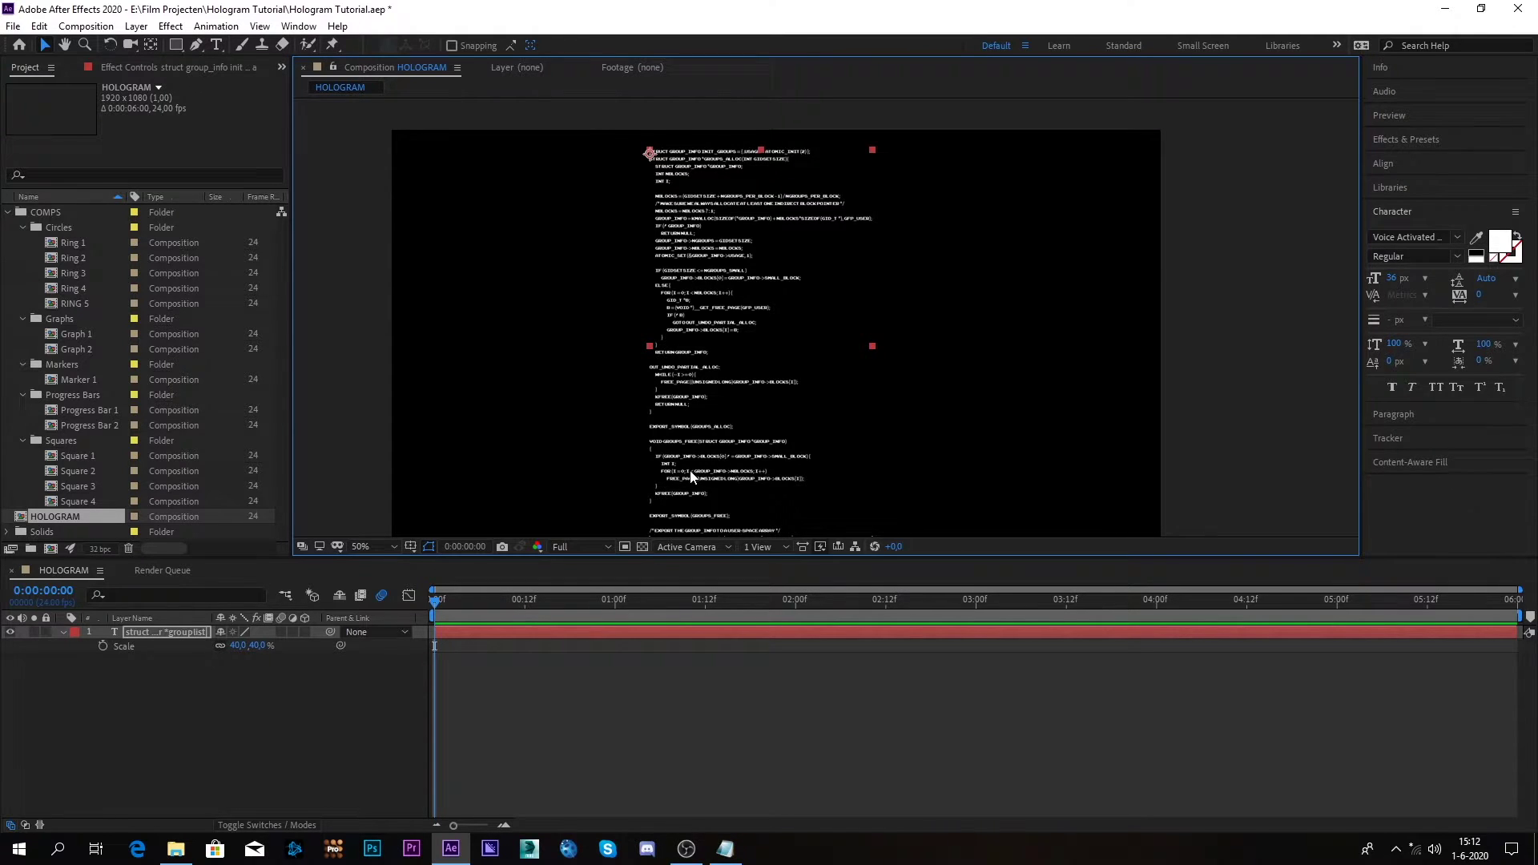
pyautogui.scroll(2, 709, 431)
pyautogui.scroll(2, 661, 349)
pyautogui.scroll(-2, 661, 350)
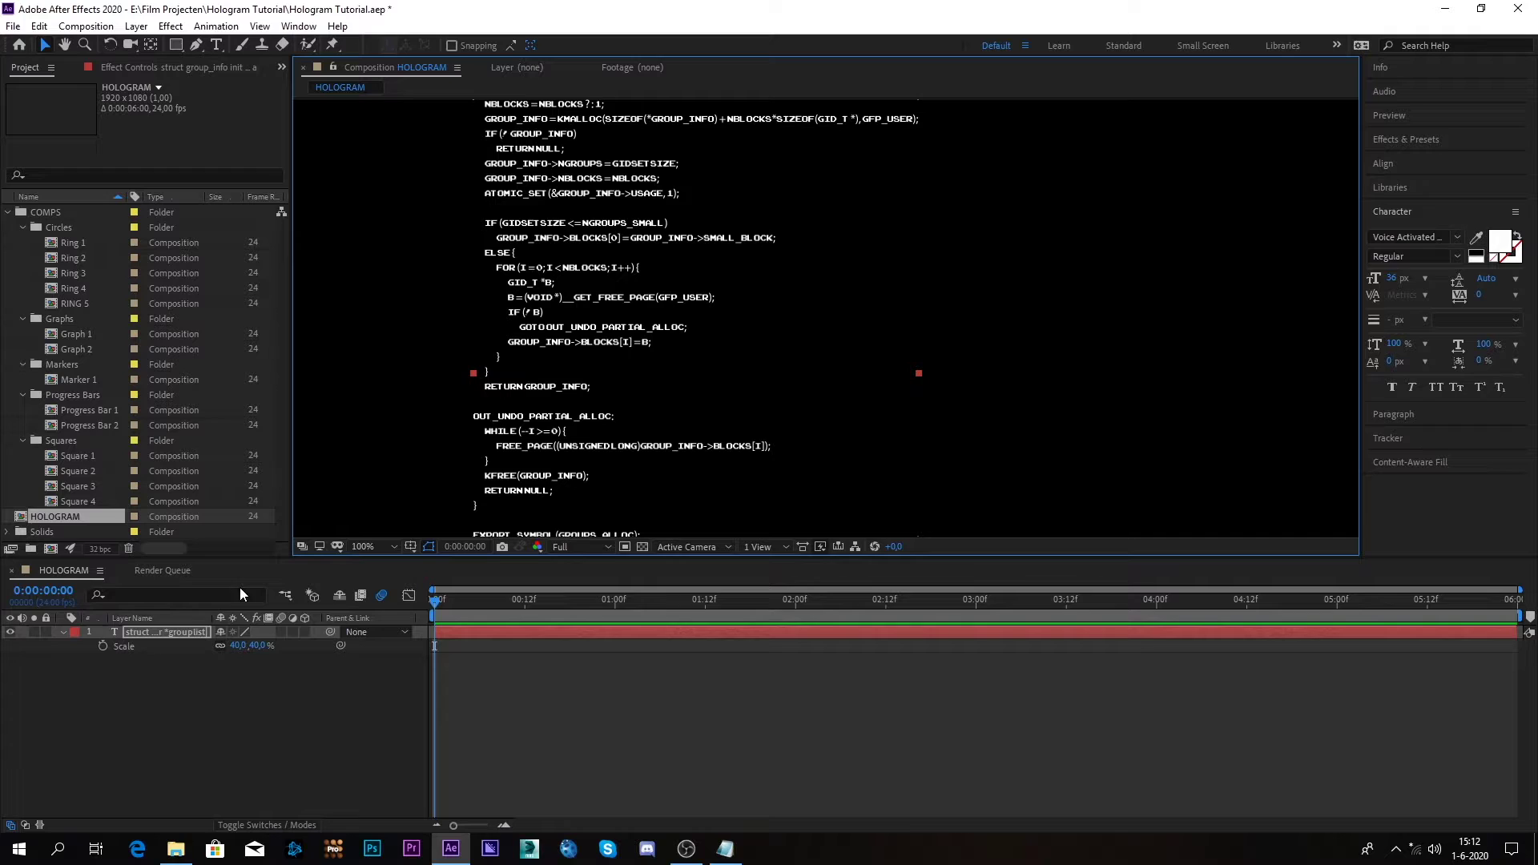
pyautogui.click(171, 631)
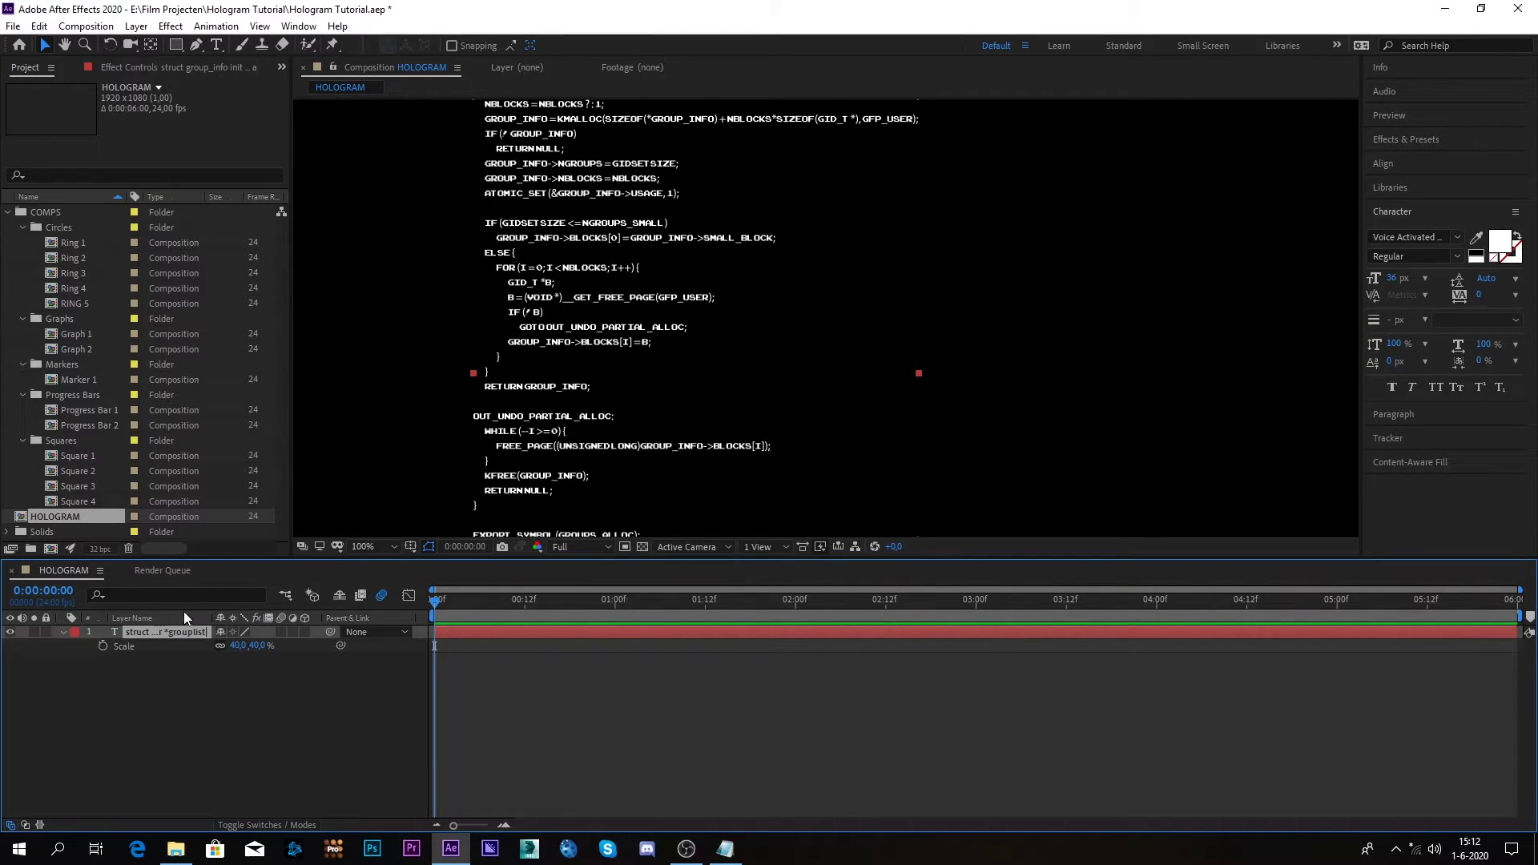
# Set the code text's font family to ArcadeClassic in the Character panel
pyautogui.click(1459, 237)
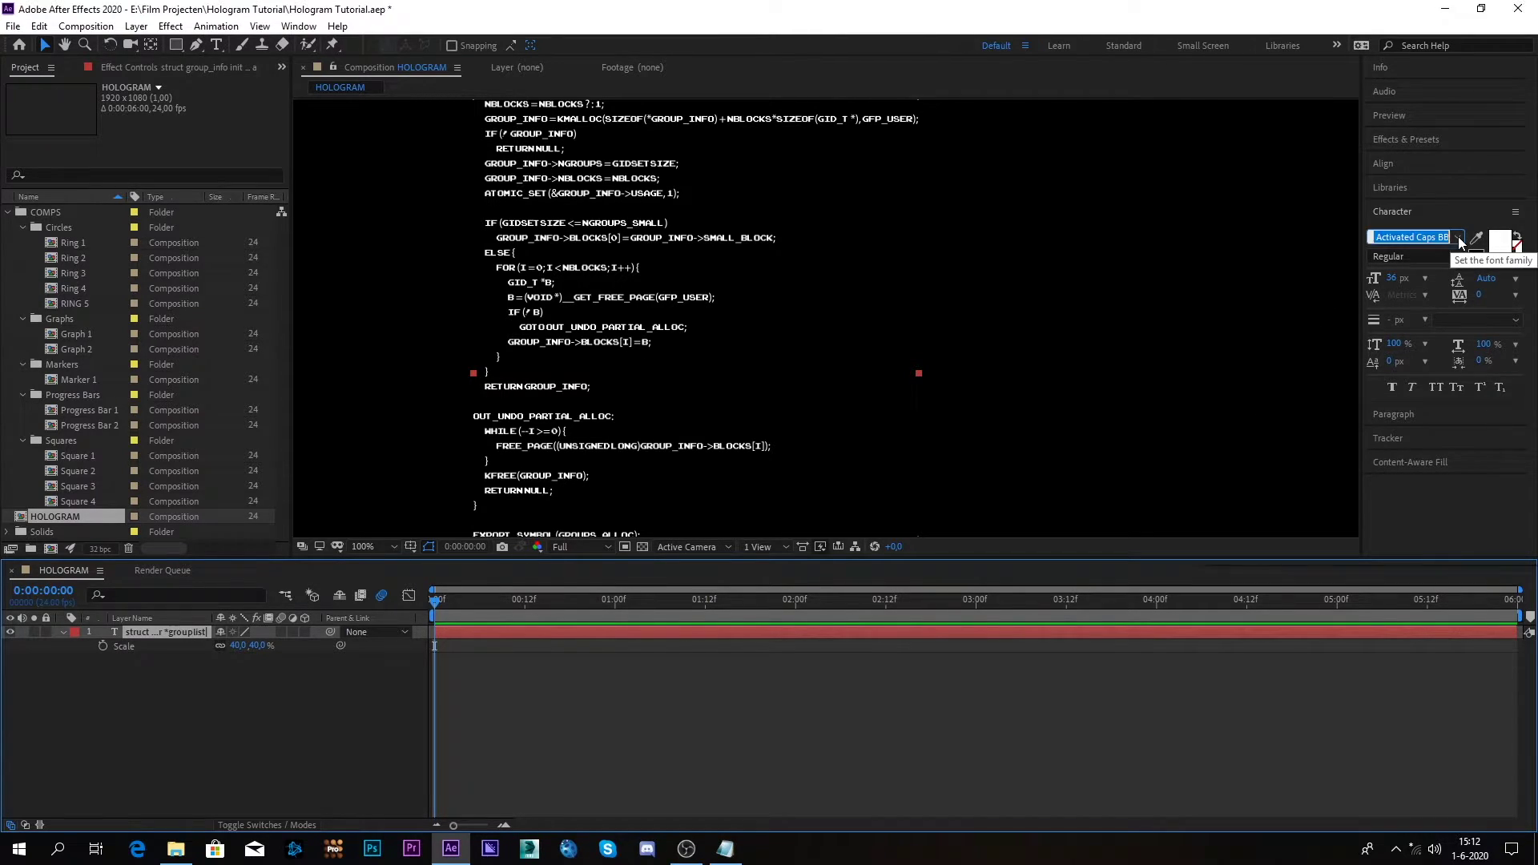
pyautogui.scroll(-3, 1438, 377)
pyautogui.scroll(10, 1432, 389)
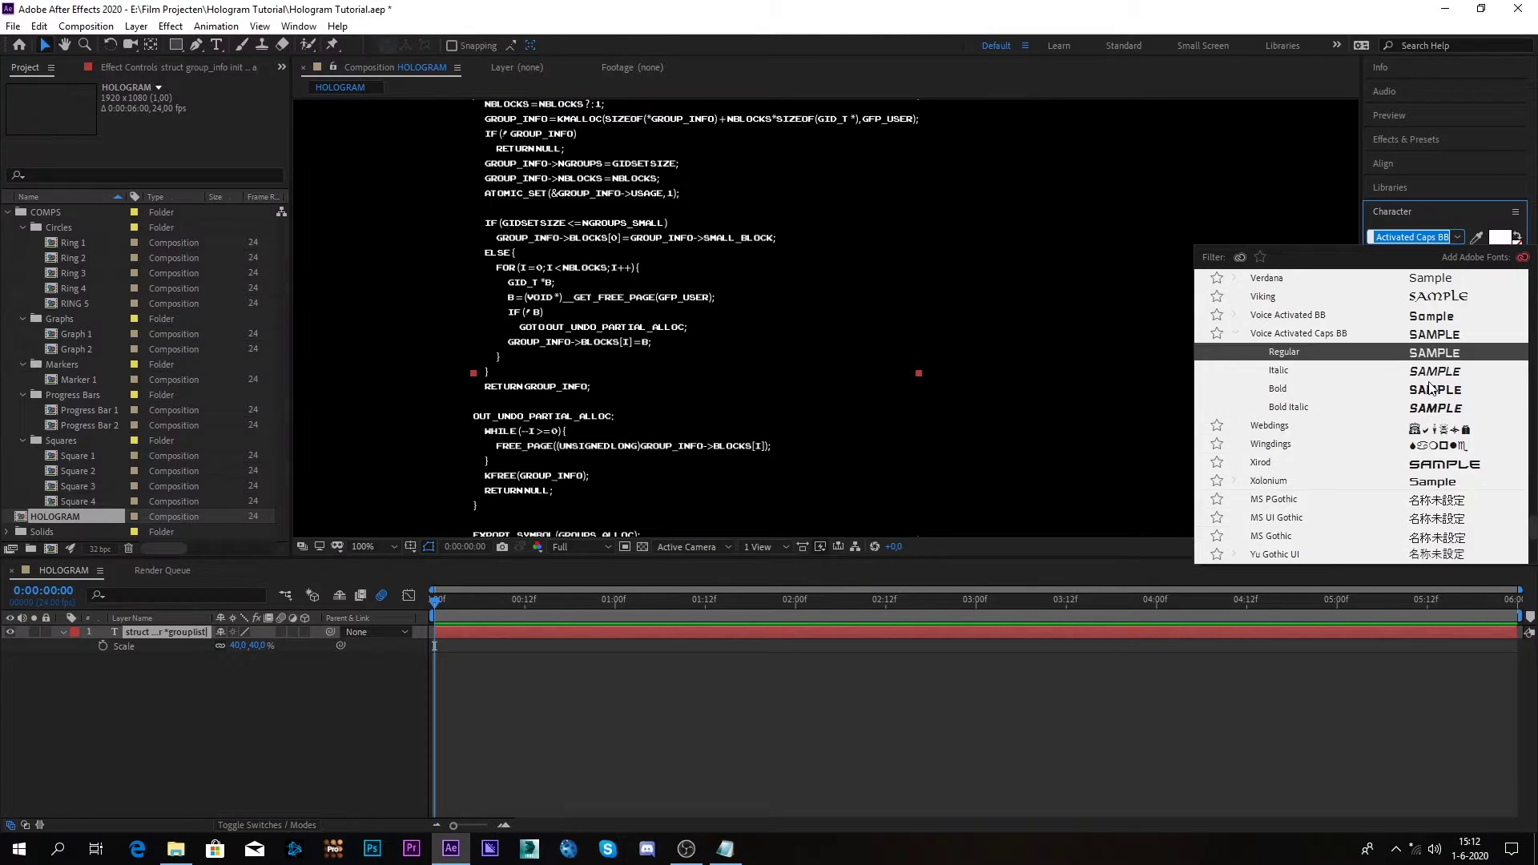
pyautogui.scroll(10, 1432, 388)
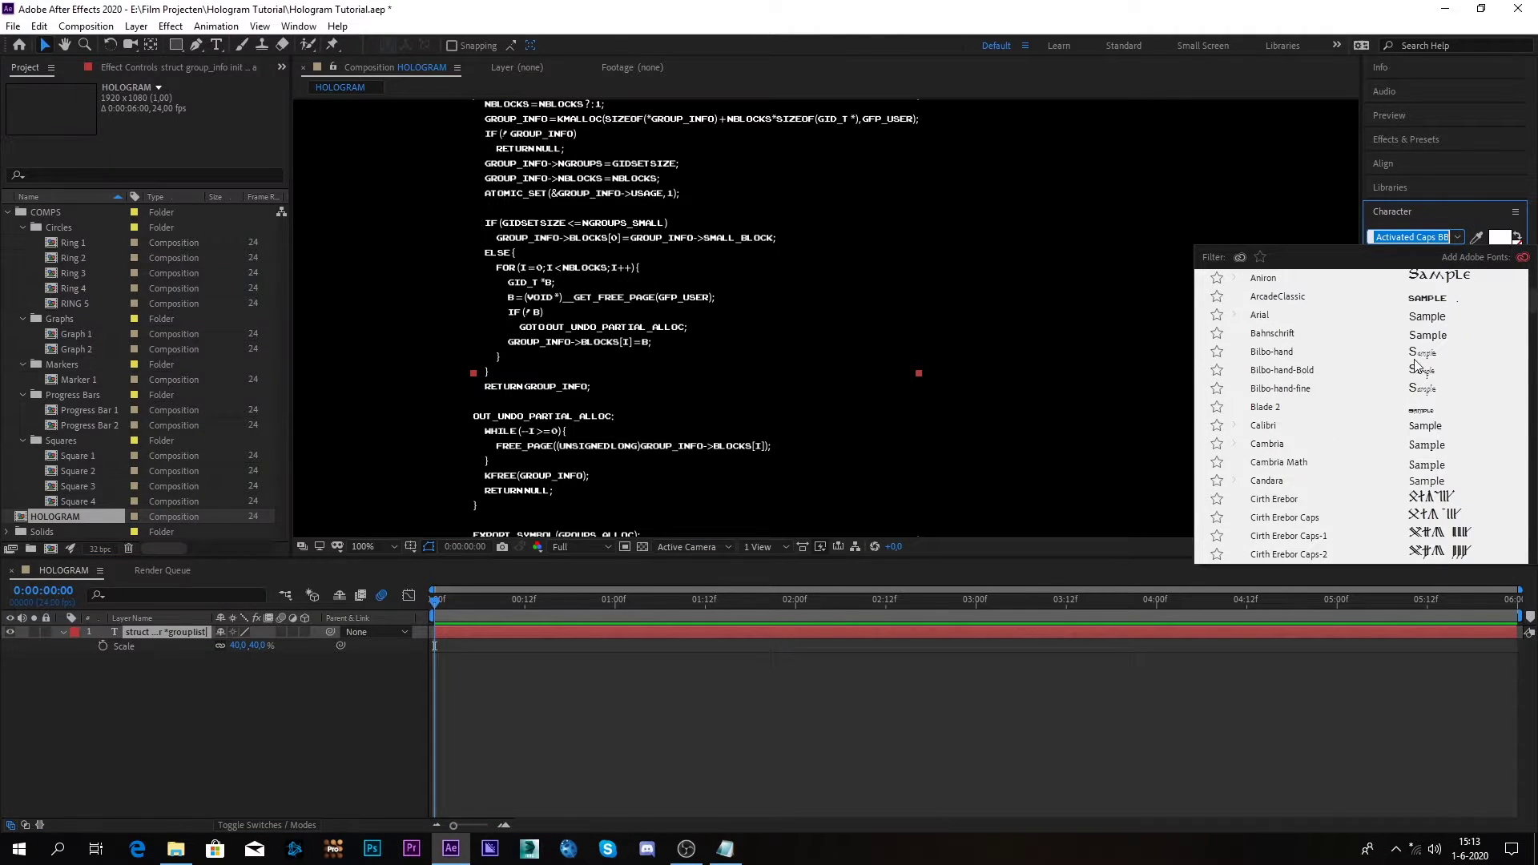
pyautogui.click(1299, 301)
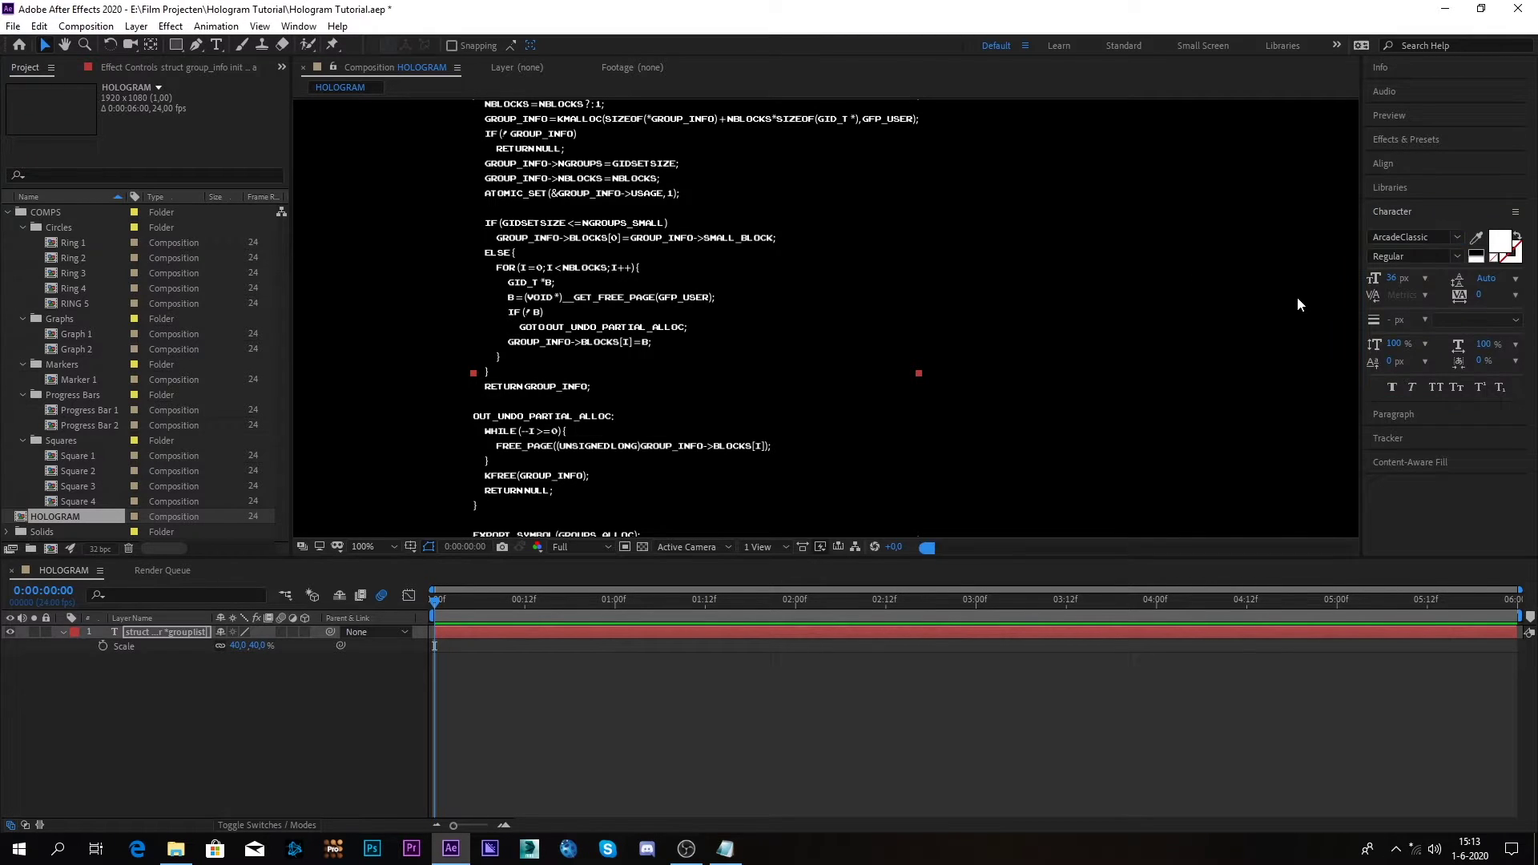
# Try Arial as the font, then undo to keep ArcadeClassic
pyautogui.click(144, 633)
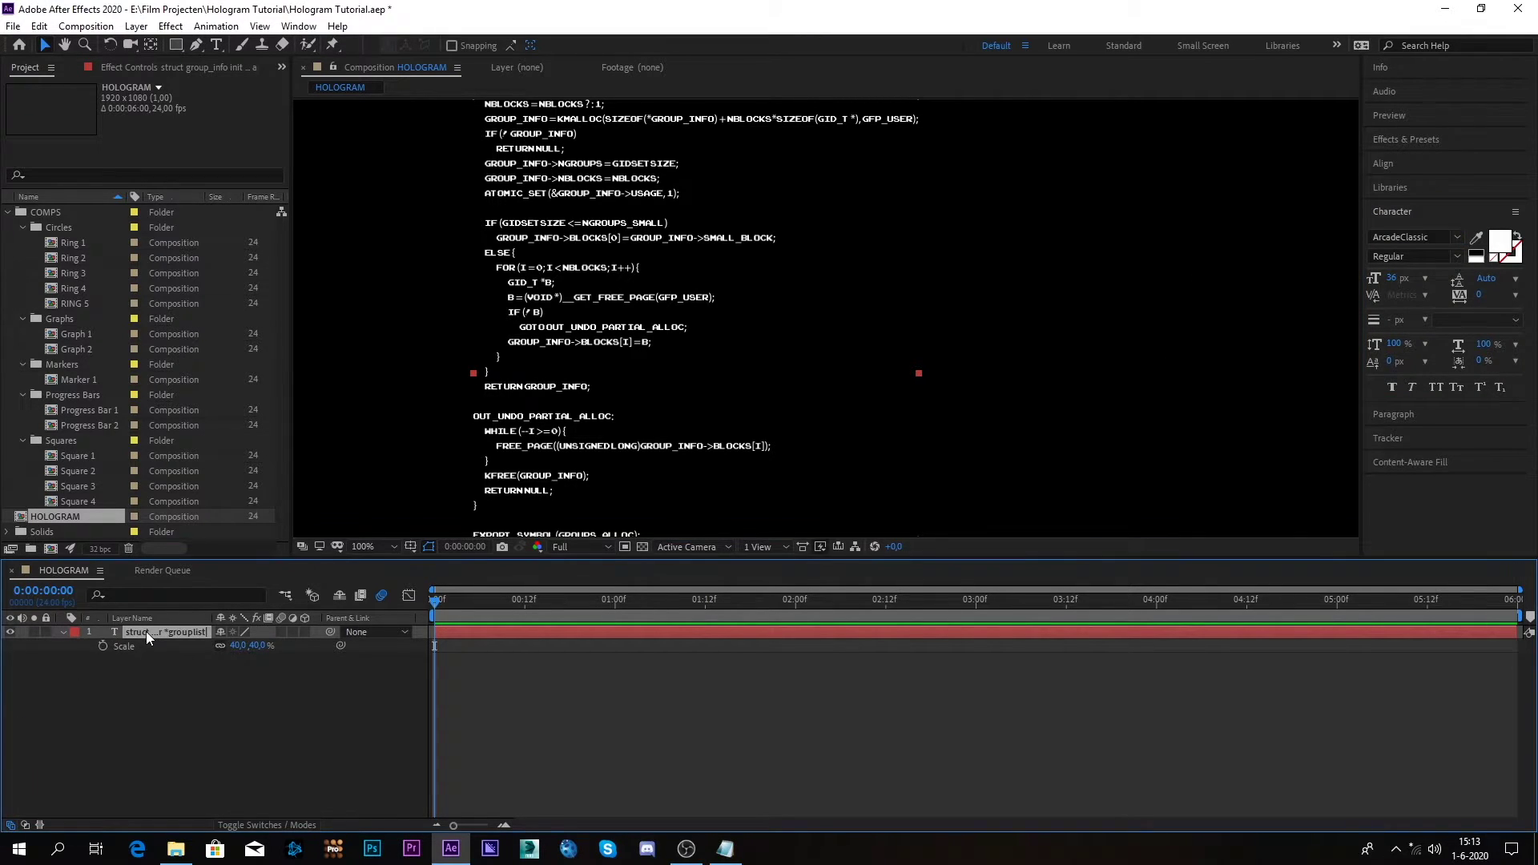
pyautogui.click(1456, 237)
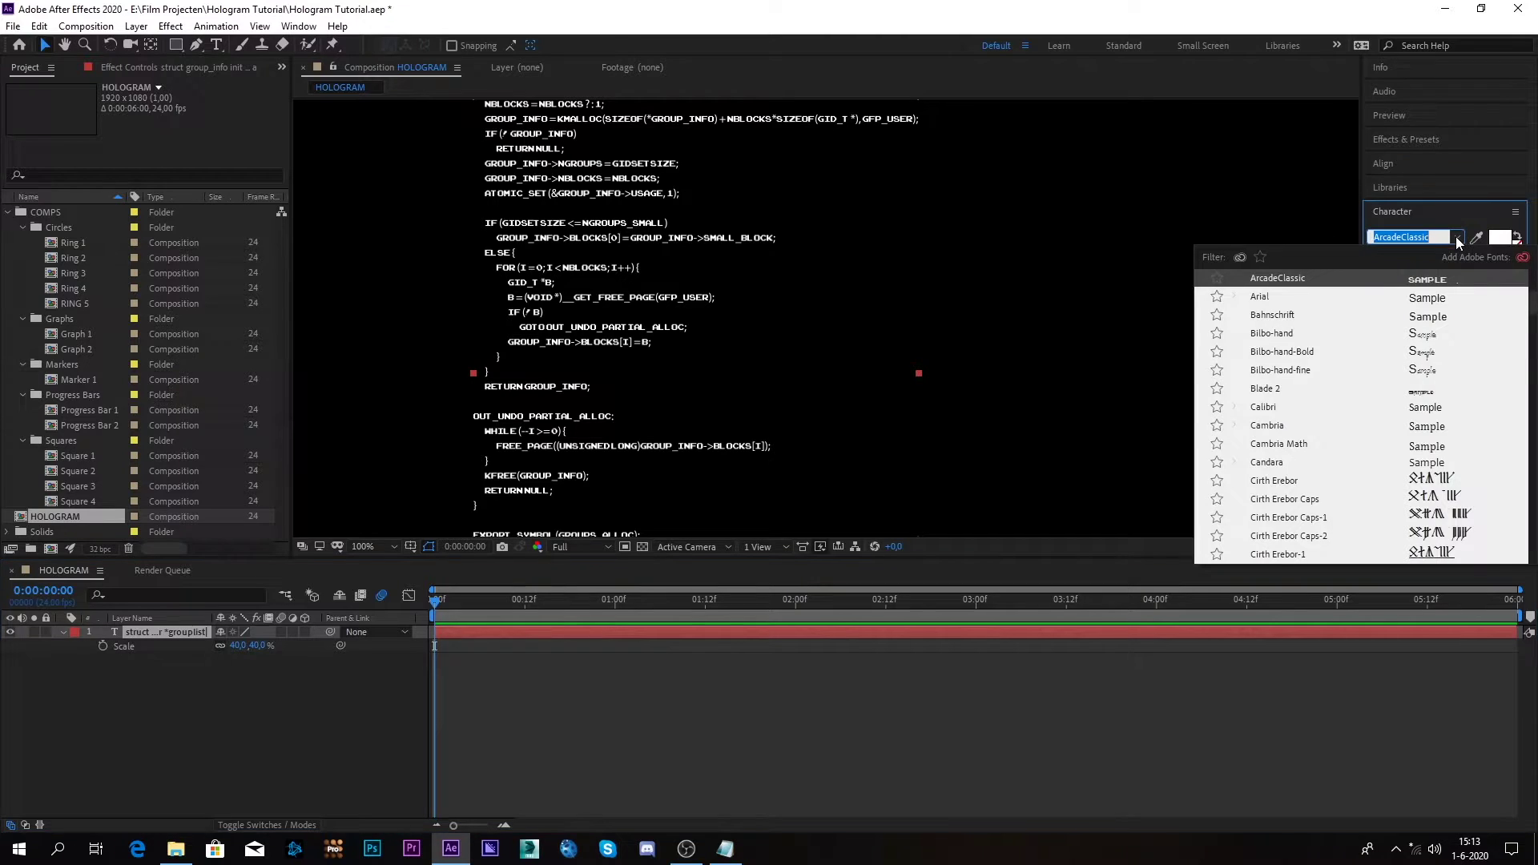
pyautogui.click(1319, 295)
pyautogui.hotkey('ctrl', 'z')
pyautogui.press('.')
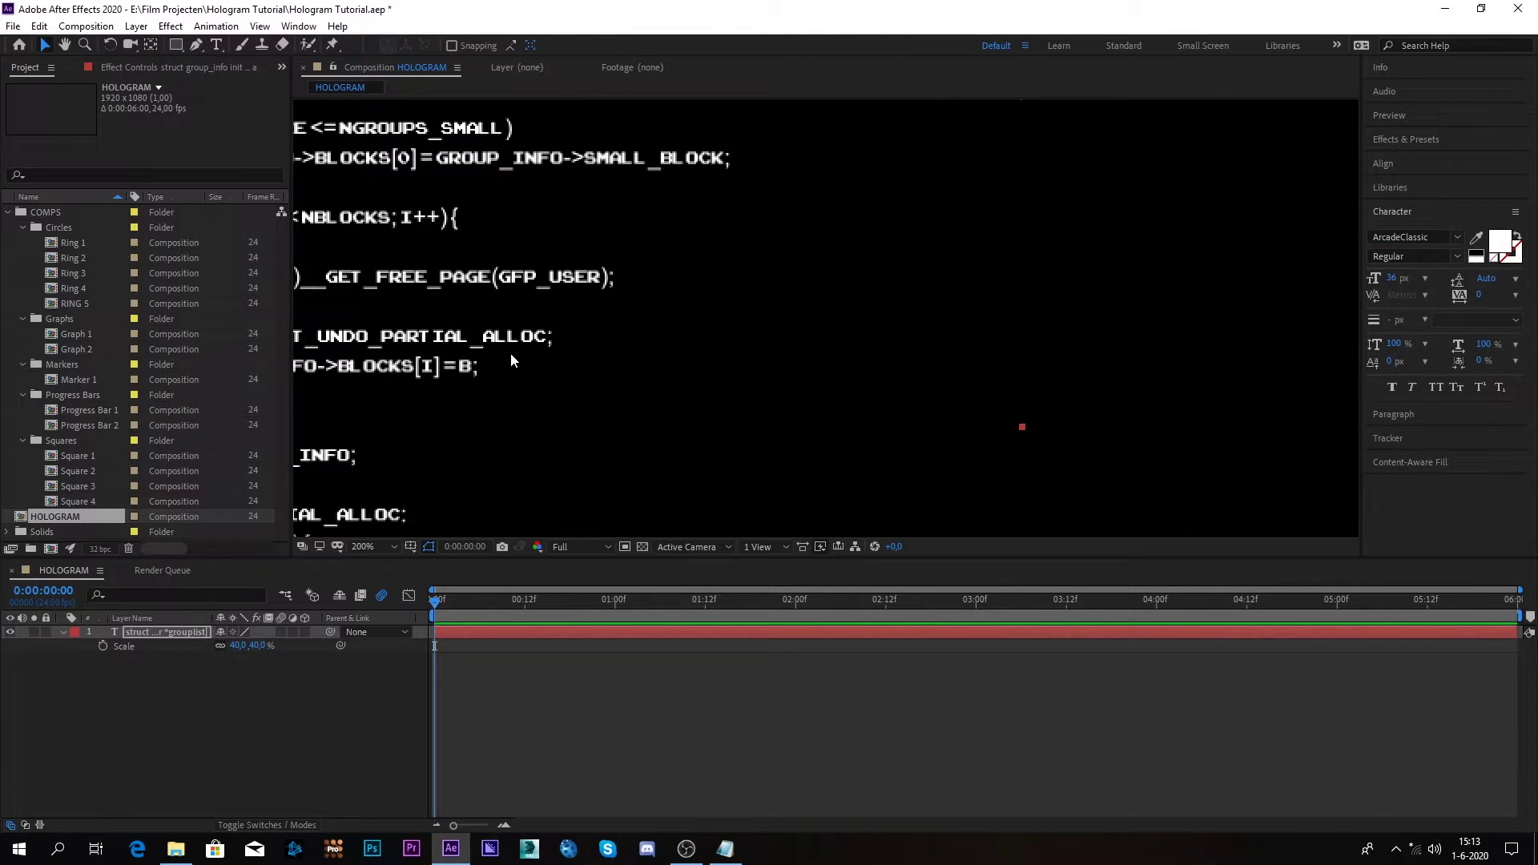
pyautogui.press(',')
# Add an Opacity animator (Animator 1 with Range Selector 1) under the code layer's Text group
pyautogui.click(660, 689)
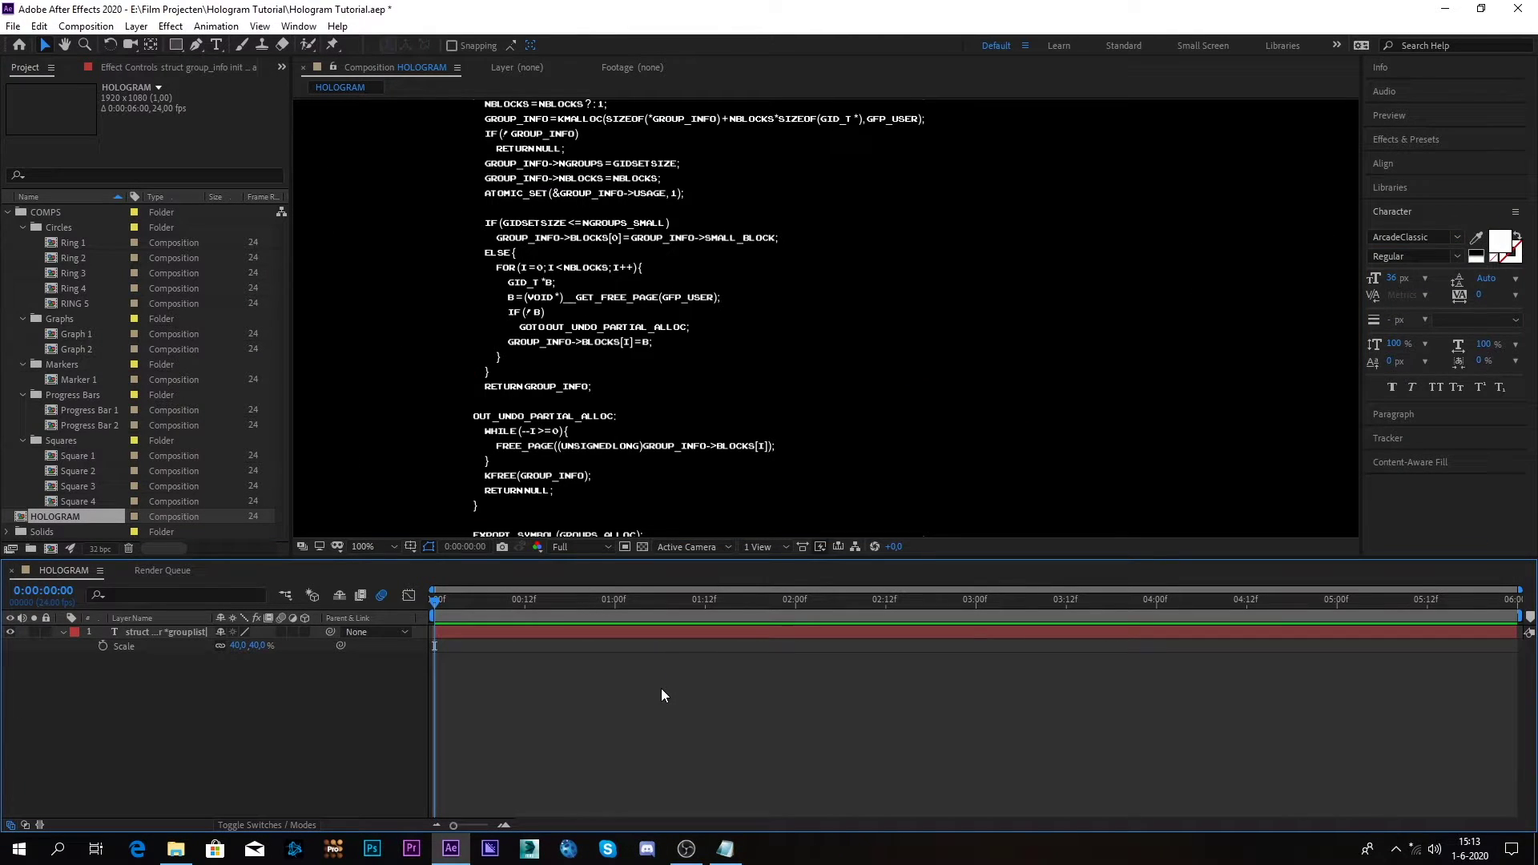
pyautogui.click(195, 631)
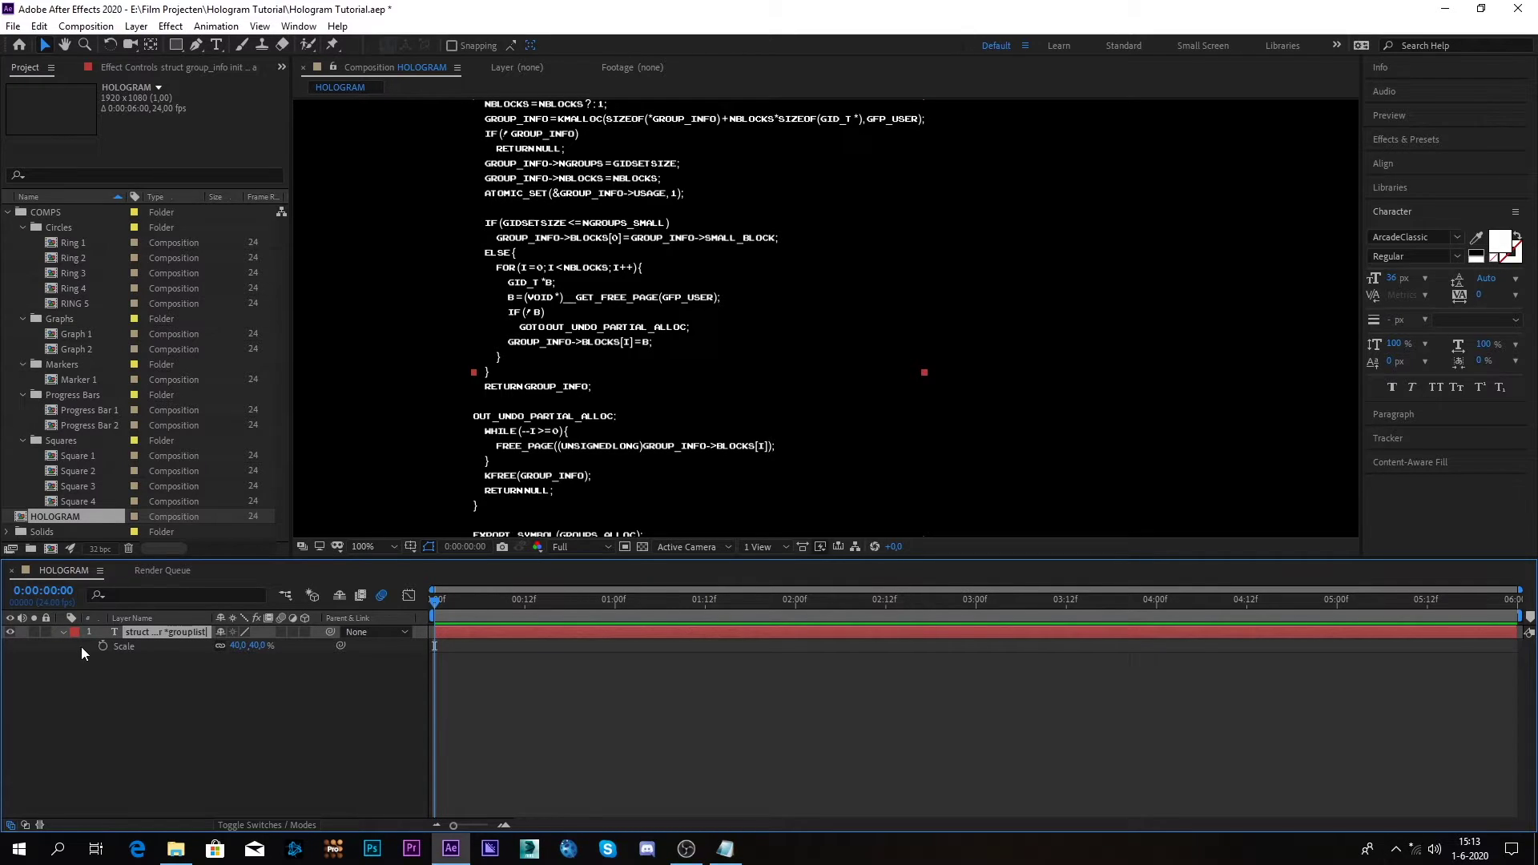
pyautogui.click(64, 632)
pyautogui.click(64, 632)
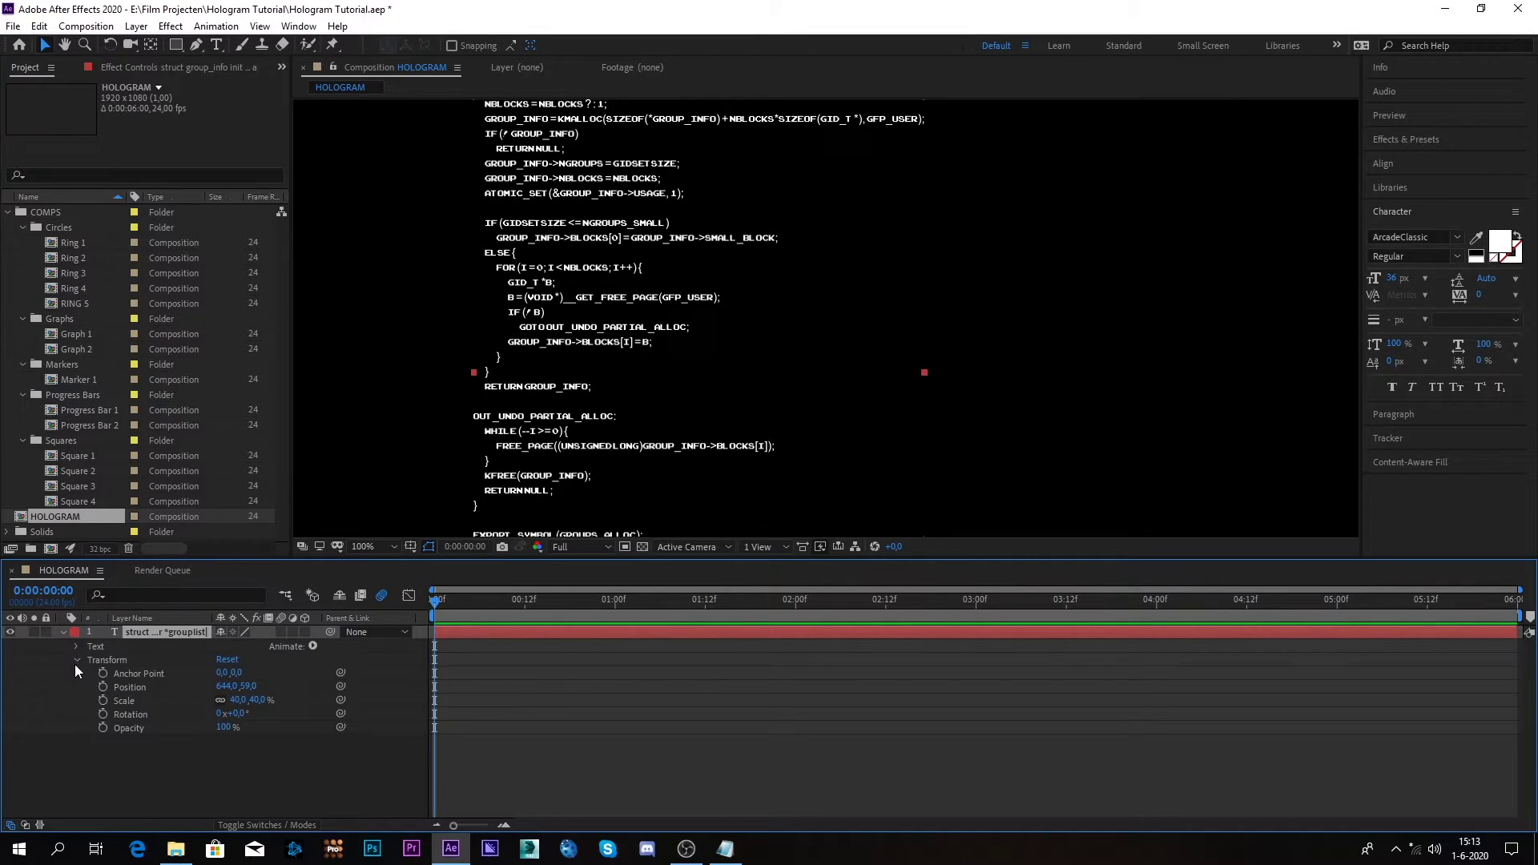
pyautogui.click(76, 661)
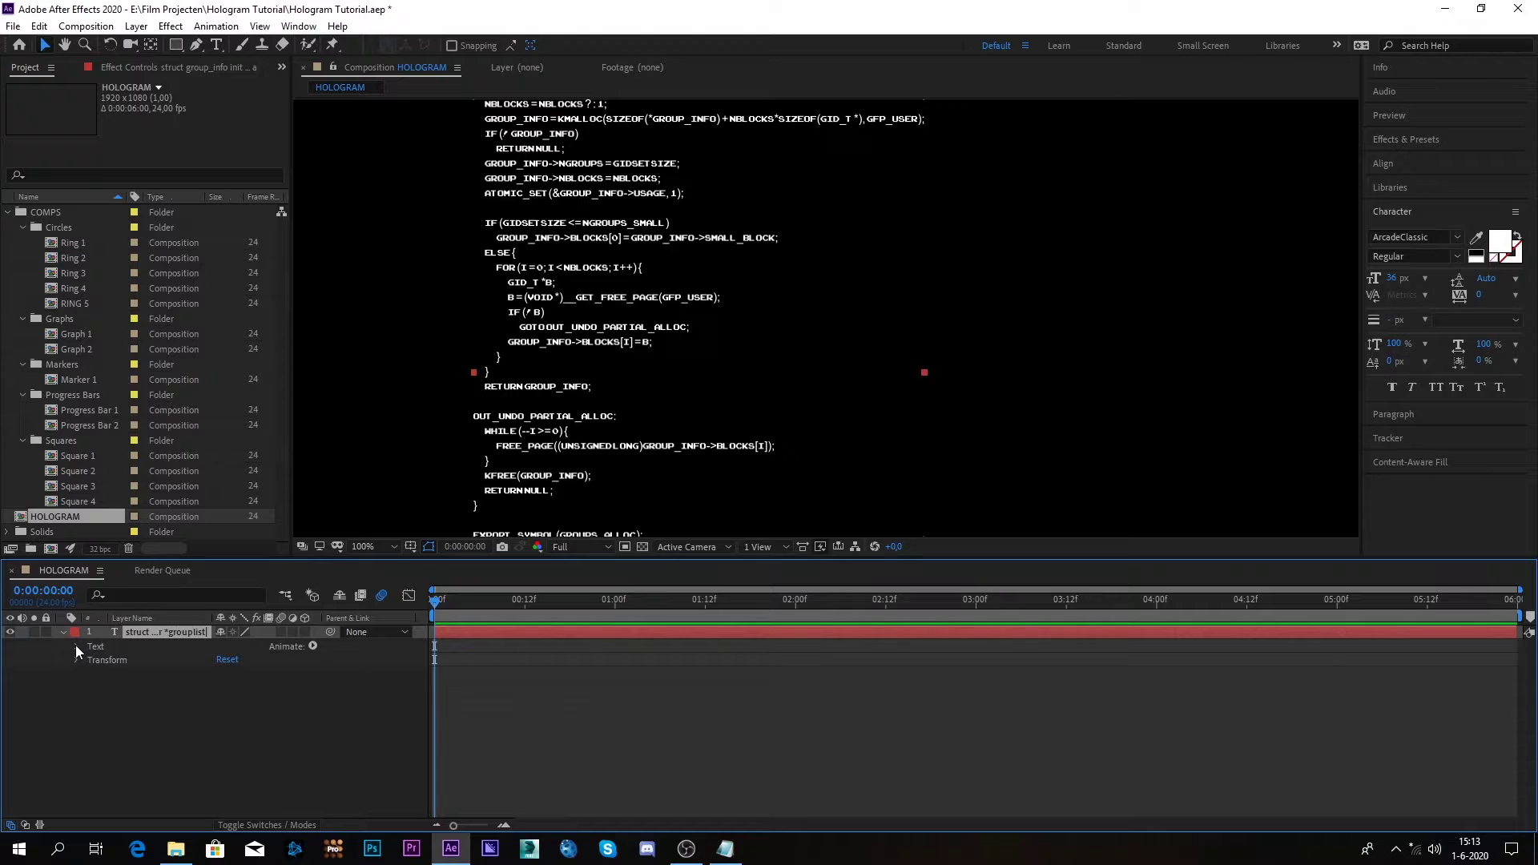
pyautogui.click(77, 647)
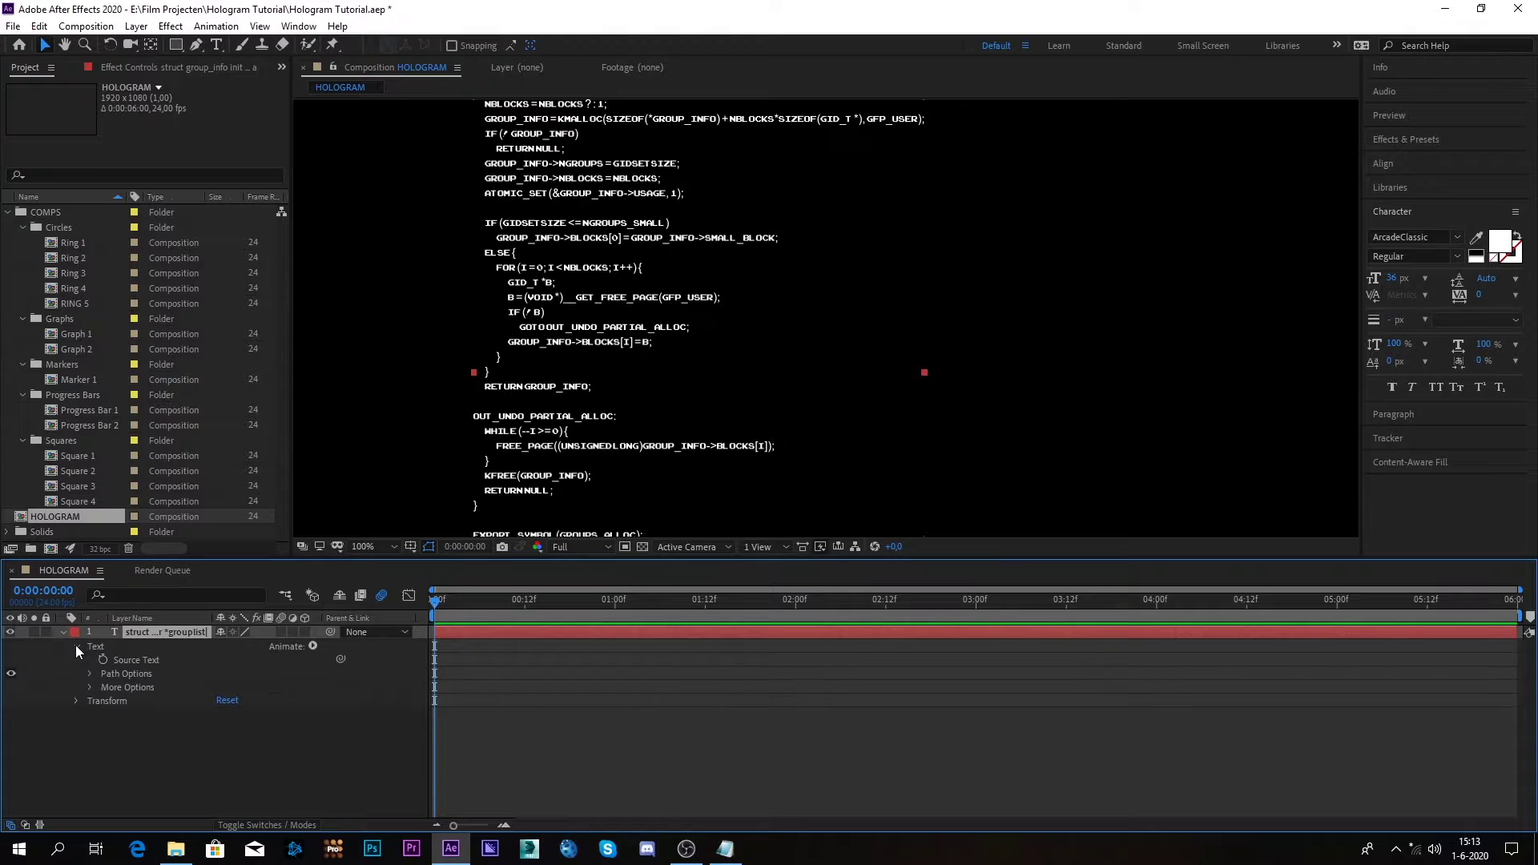
pyautogui.click(313, 645)
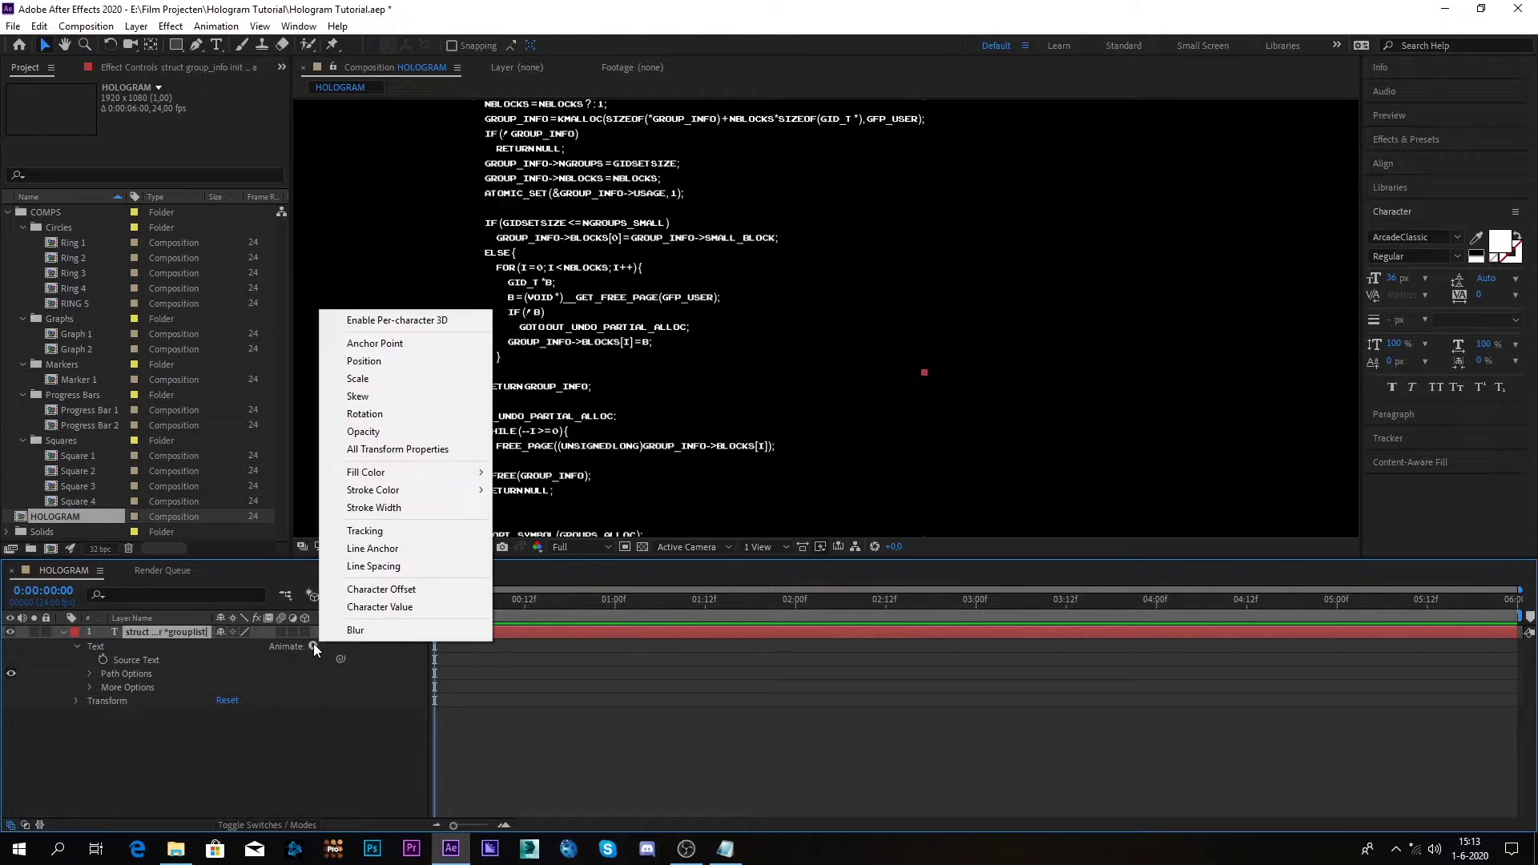
pyautogui.click(396, 433)
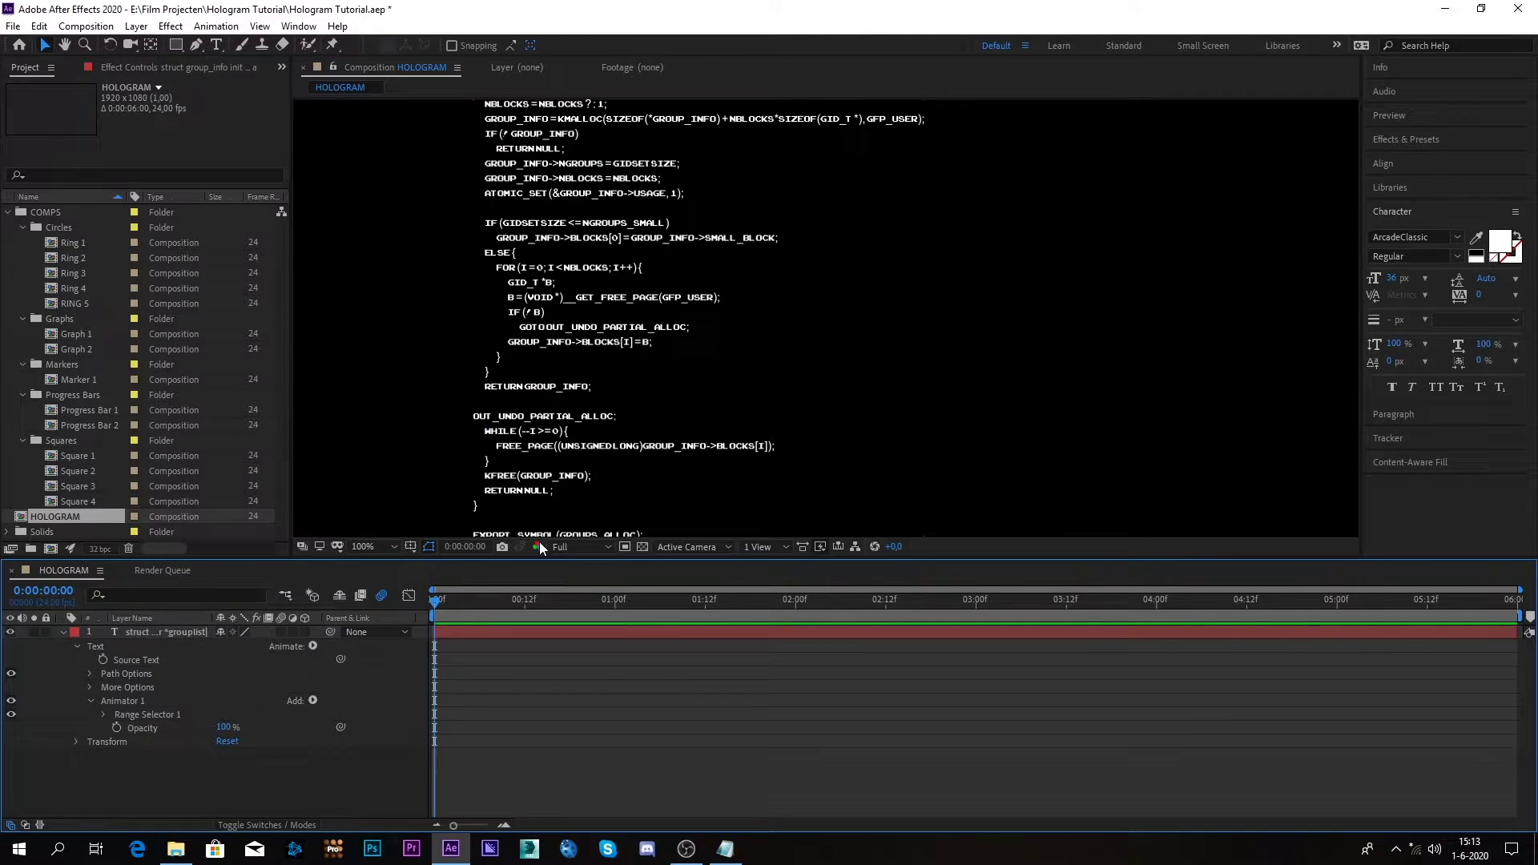
# Set the time to 2:00 and the animator's Opacity to 0% to hide the text
pyautogui.scroll(-2, 595, 410)
pyautogui.click(594, 411)
pyautogui.click(797, 606)
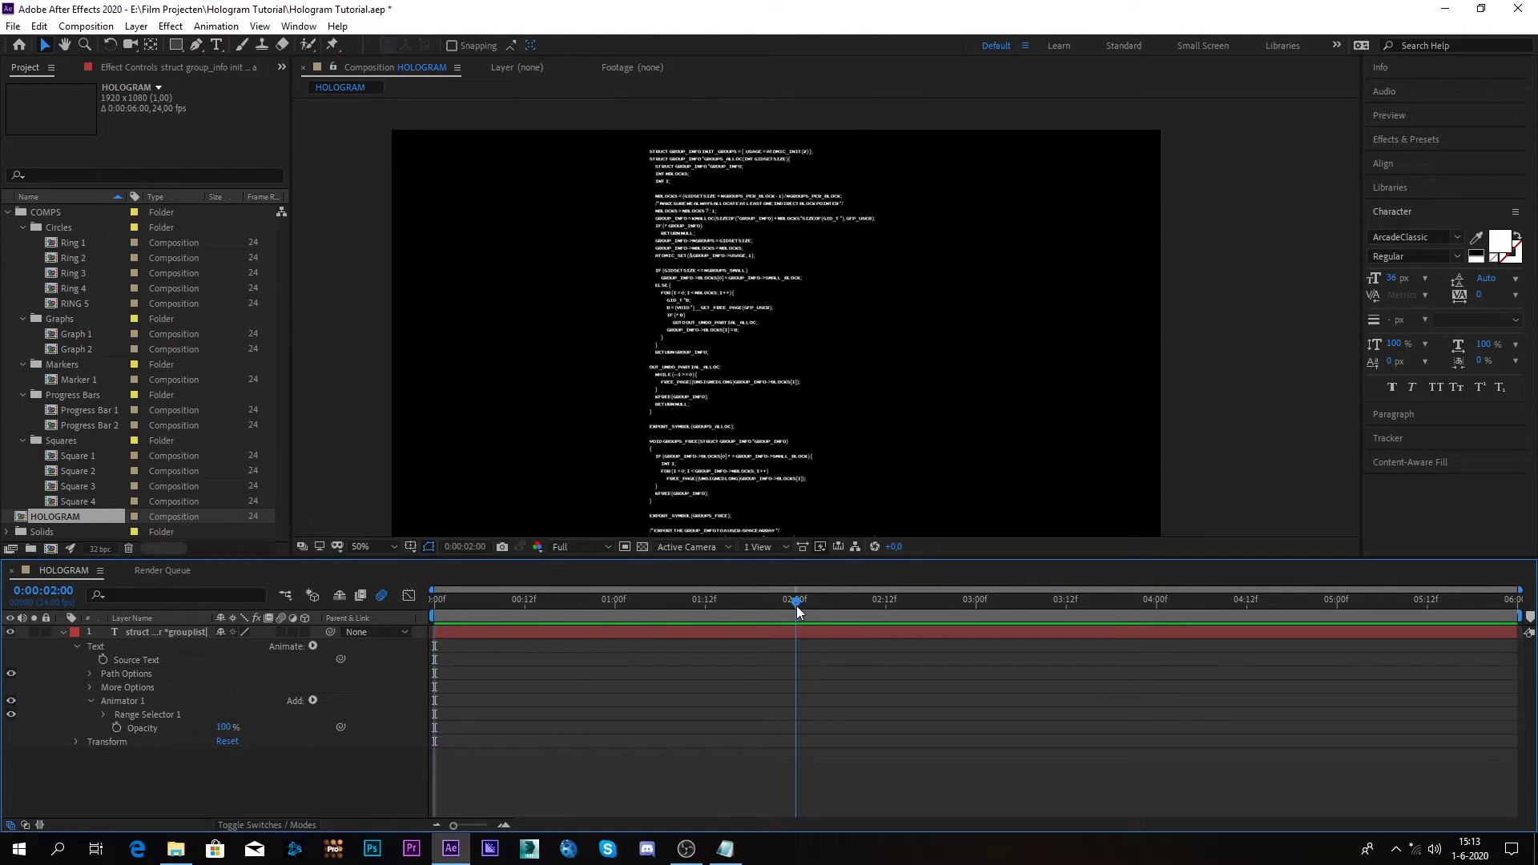
pyautogui.click(371, 683)
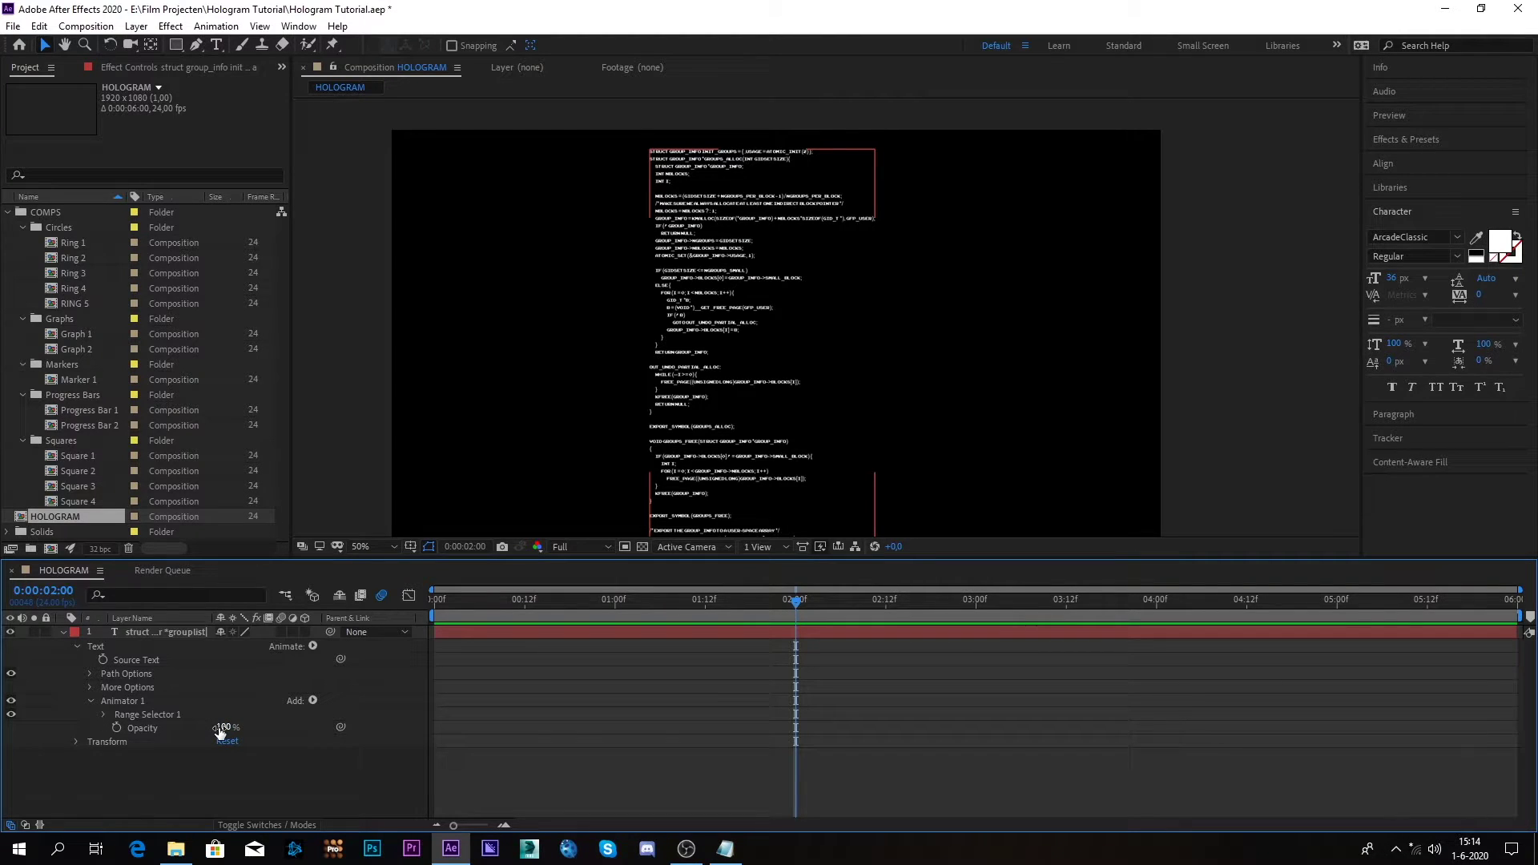
pyautogui.moveTo(220, 728); pyautogui.dragTo(53, 731)
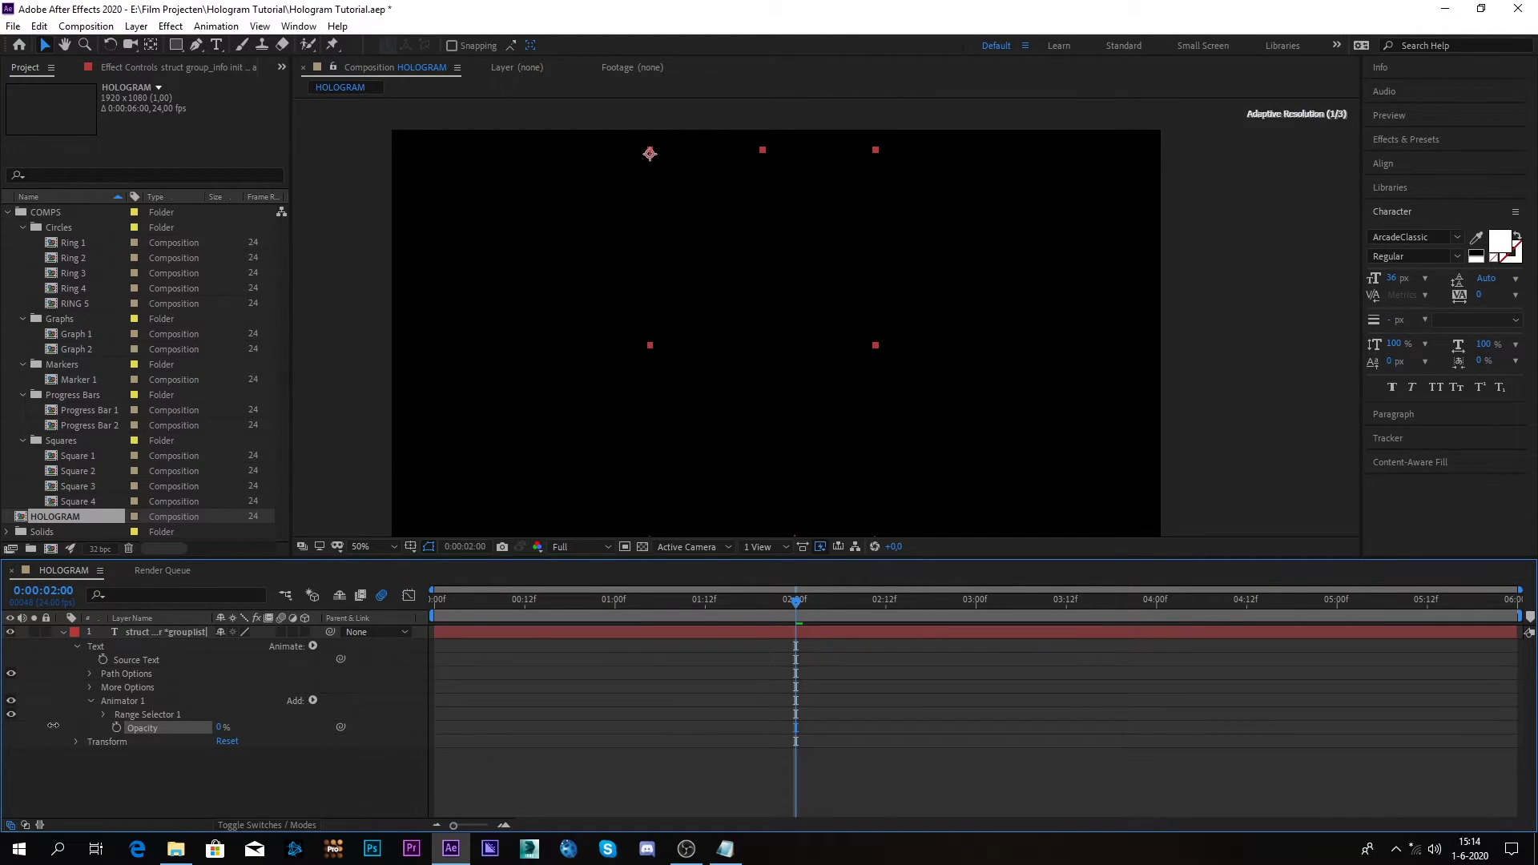
# Keyframe Range Selector 1 Start at 100% at 2:00 and 0% at 0:00
pyautogui.click(101, 714)
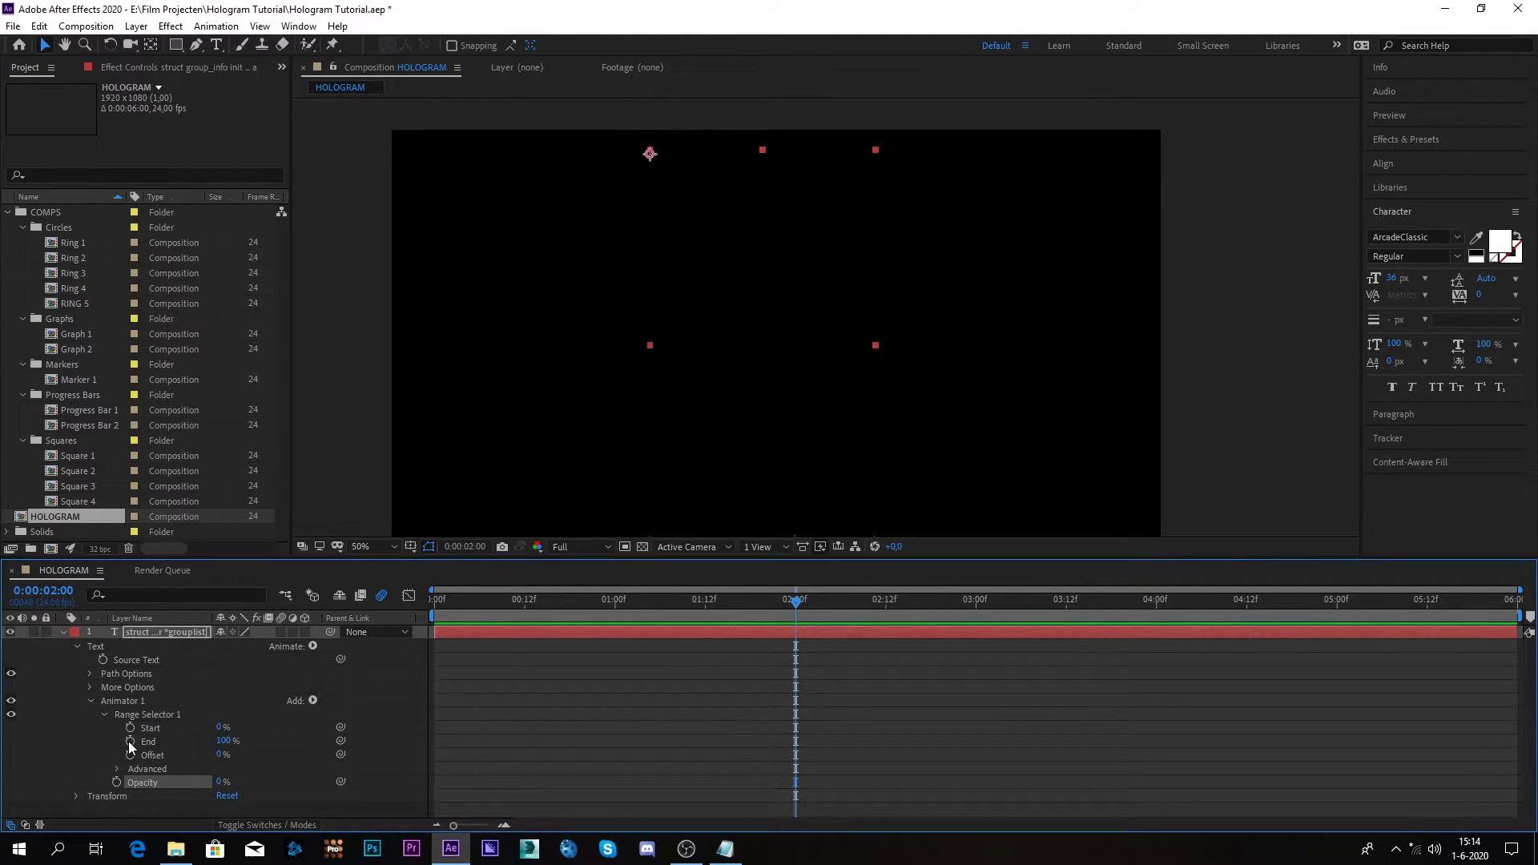
pyautogui.click(130, 728)
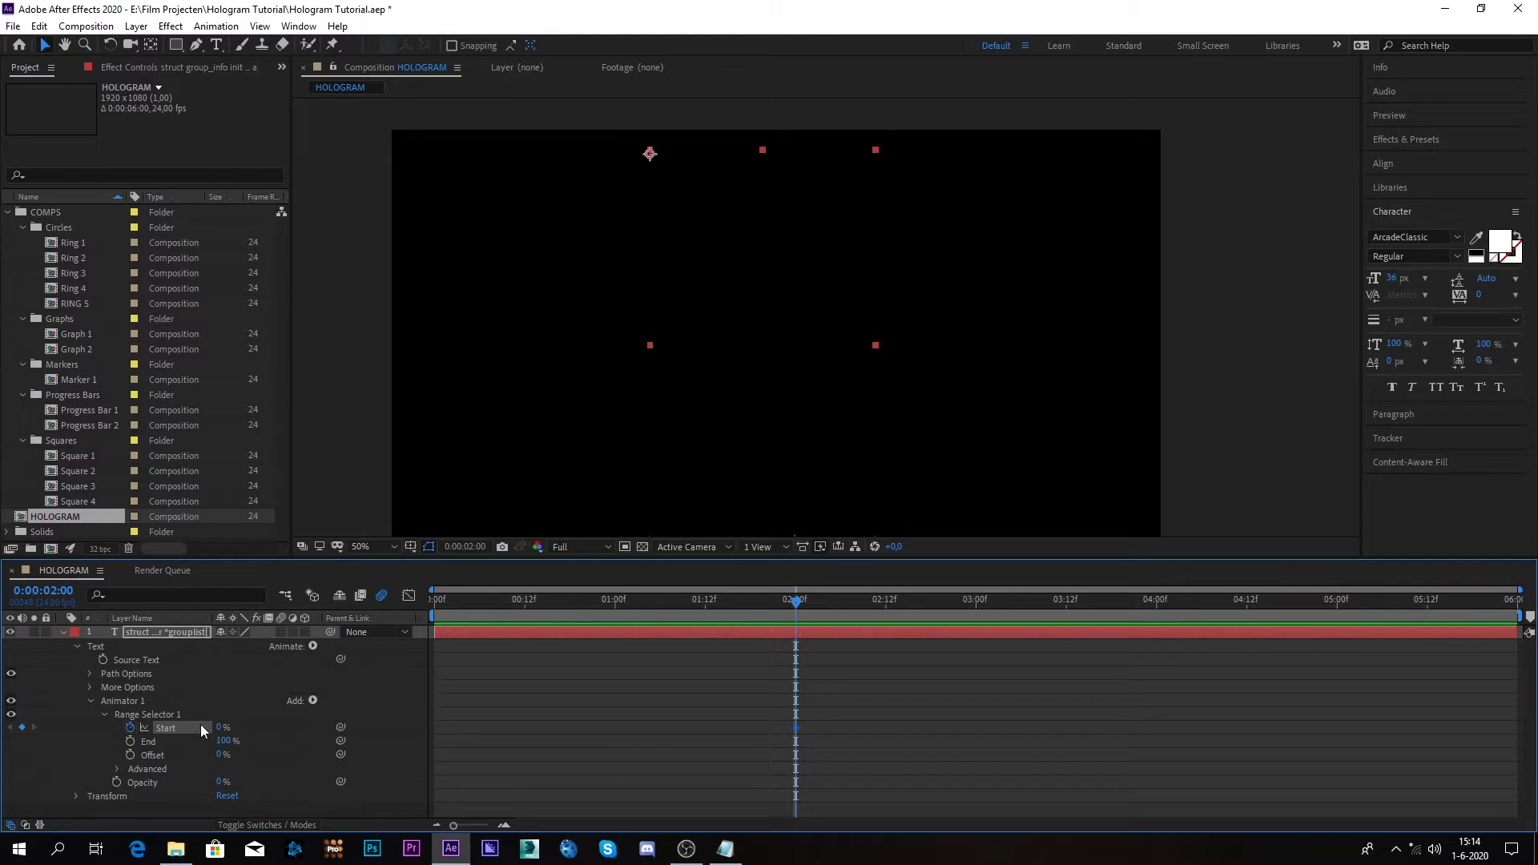
pyautogui.moveTo(220, 729); pyautogui.dragTo(459, 699)
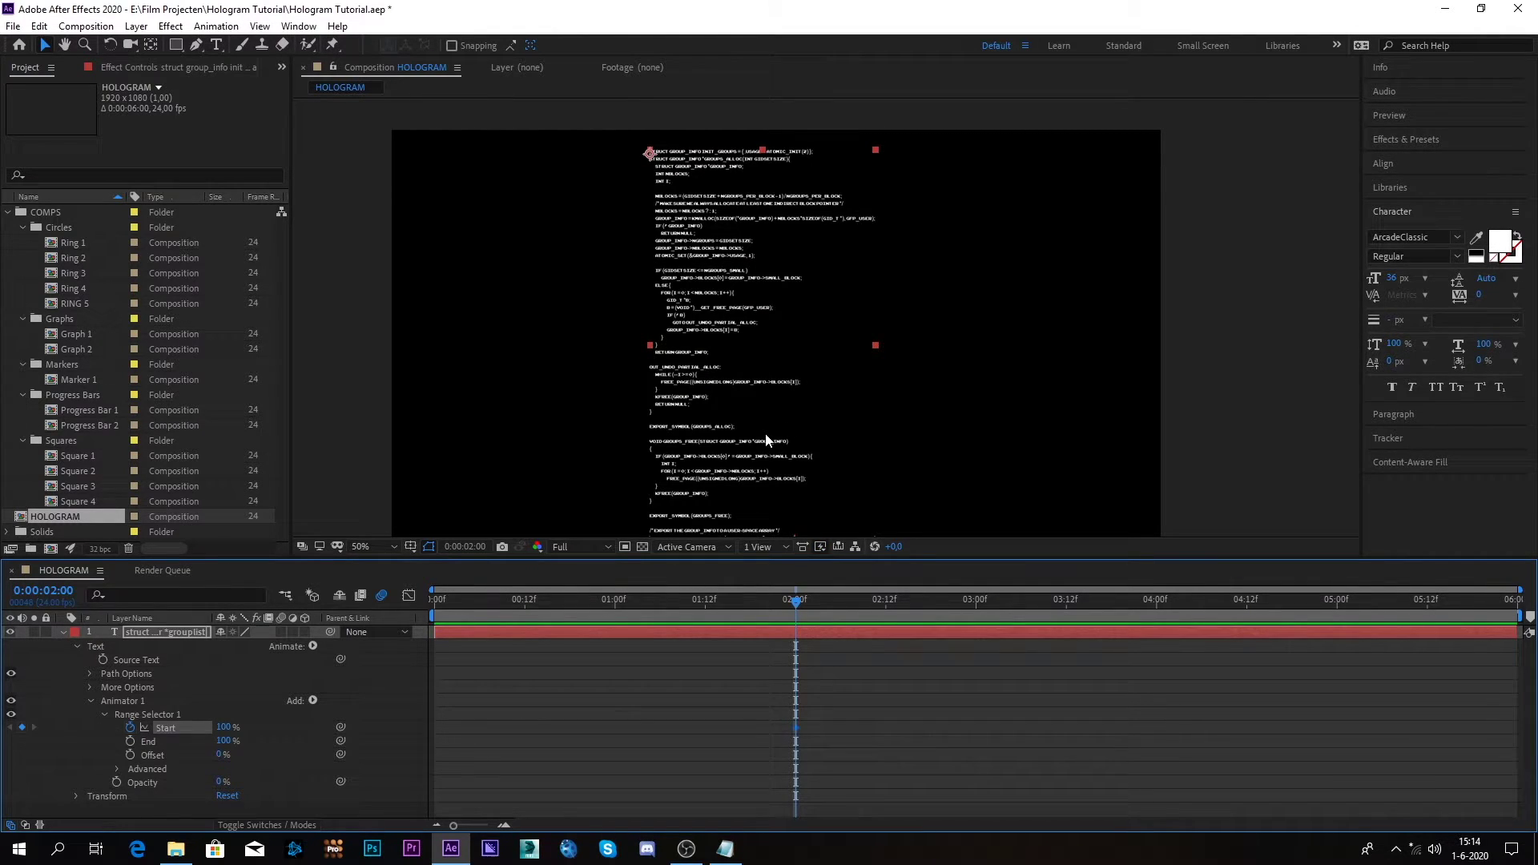
pyautogui.moveTo(465, 601); pyautogui.dragTo(417, 617)
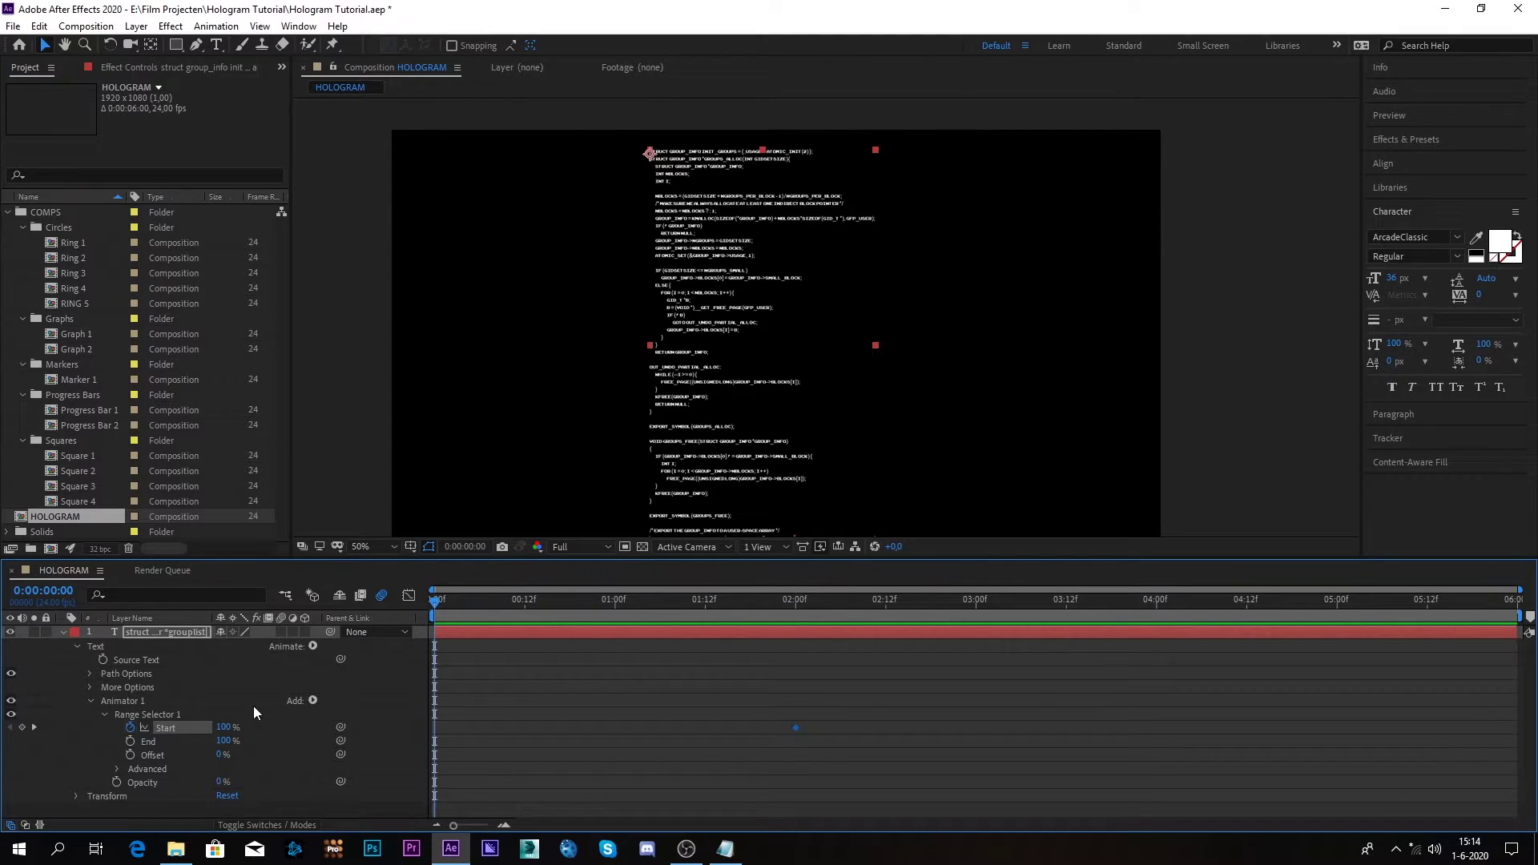
pyautogui.click(225, 728)
pyautogui.write('0')
pyautogui.press('Return')
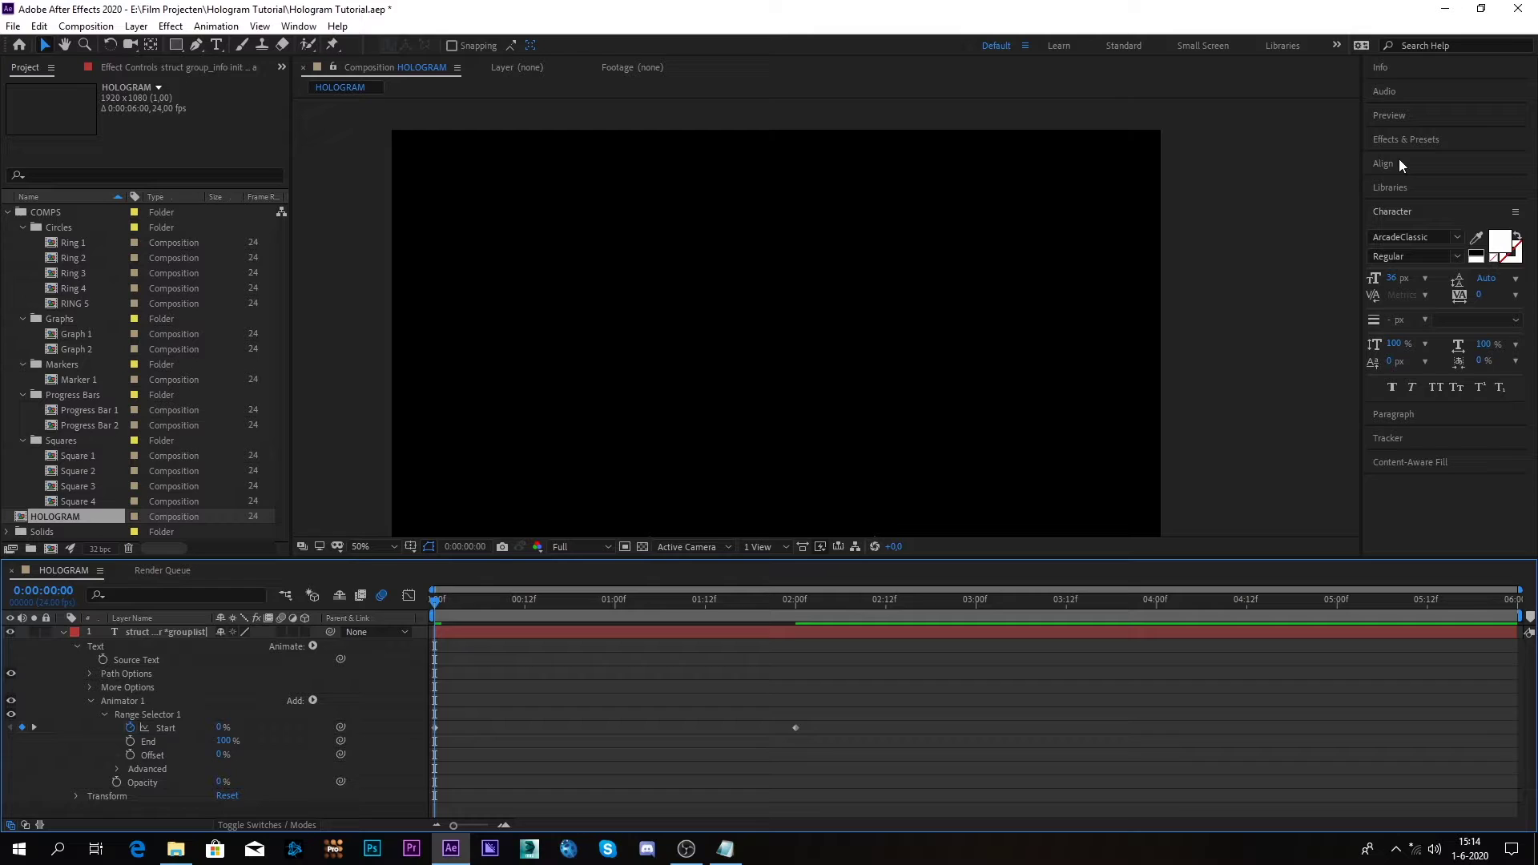
# Preview the code typing on, then scrub to 0:00:00:22 where Start reads 46%
pyautogui.scroll(2, 1223, 196)
pyautogui.click(1390, 116)
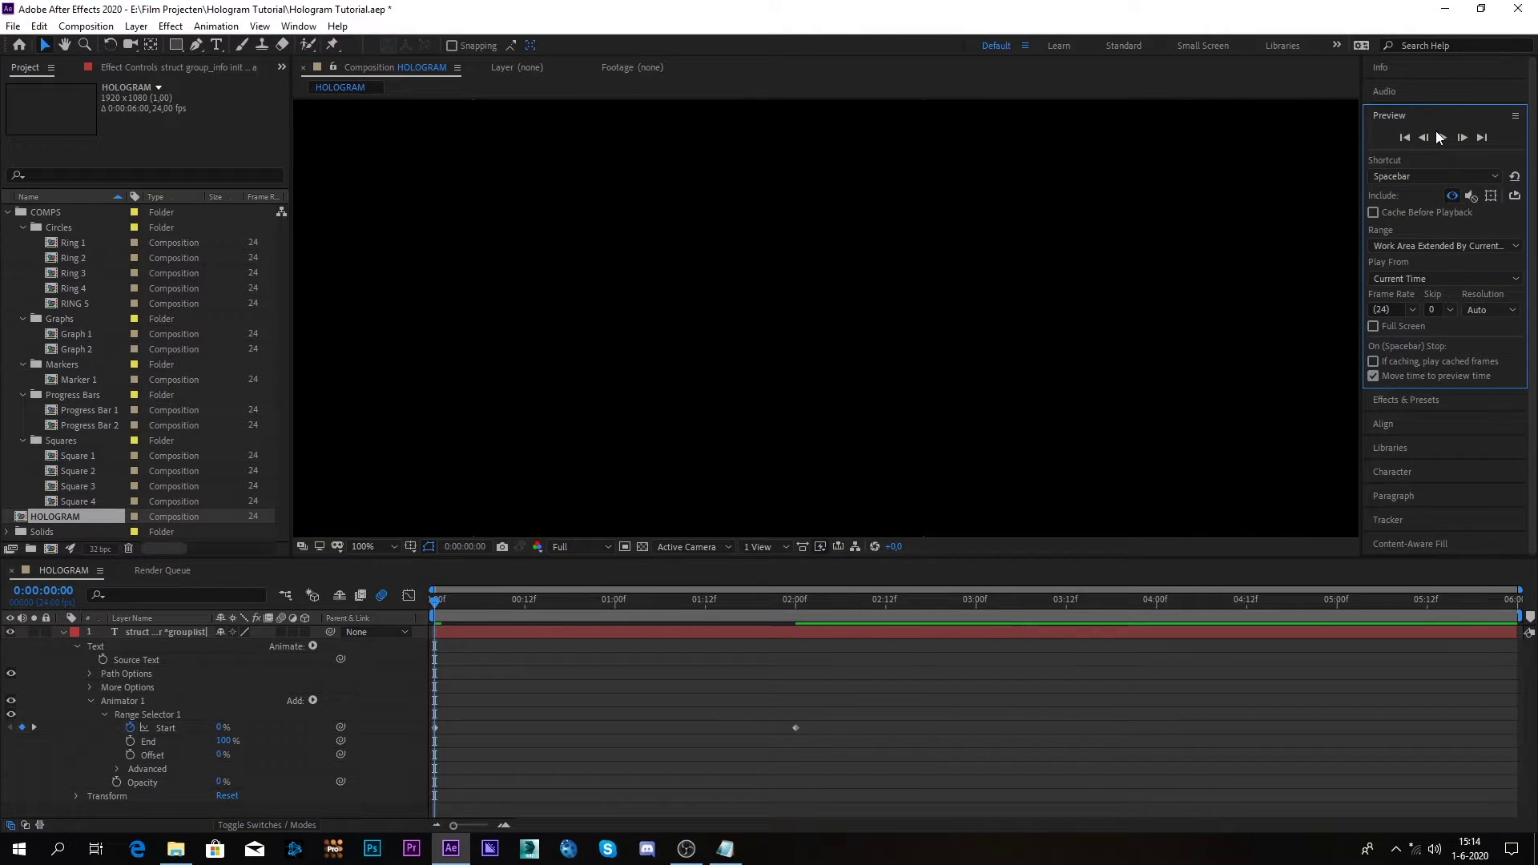
pyautogui.press('space')
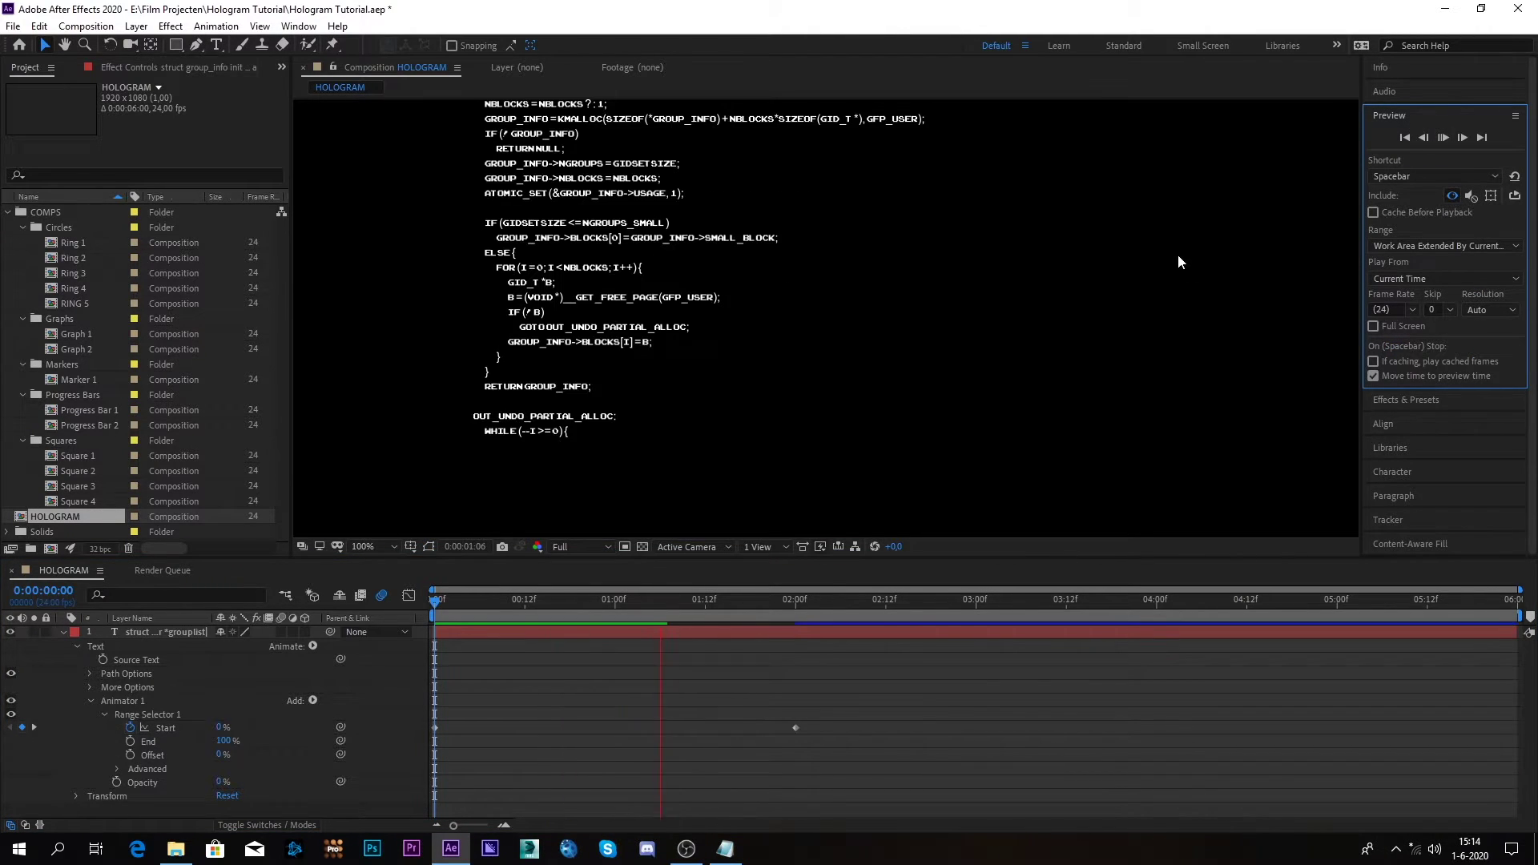
pyautogui.scroll(-2, 1178, 254)
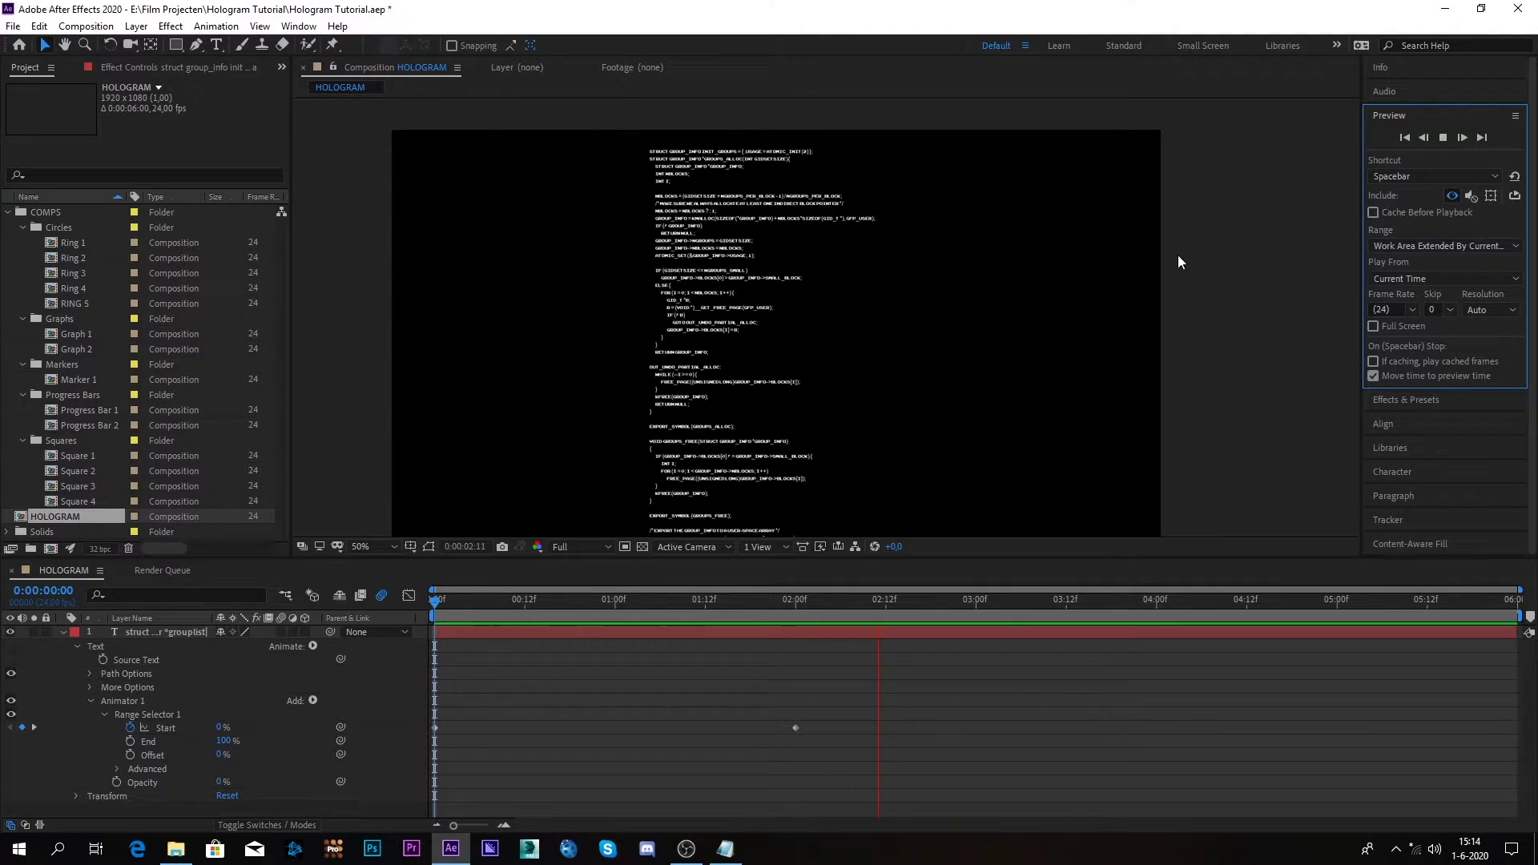
pyautogui.press('space')
pyautogui.scroll(2, 666, 443)
pyautogui.moveTo(495, 605); pyautogui.dragTo(601, 610)
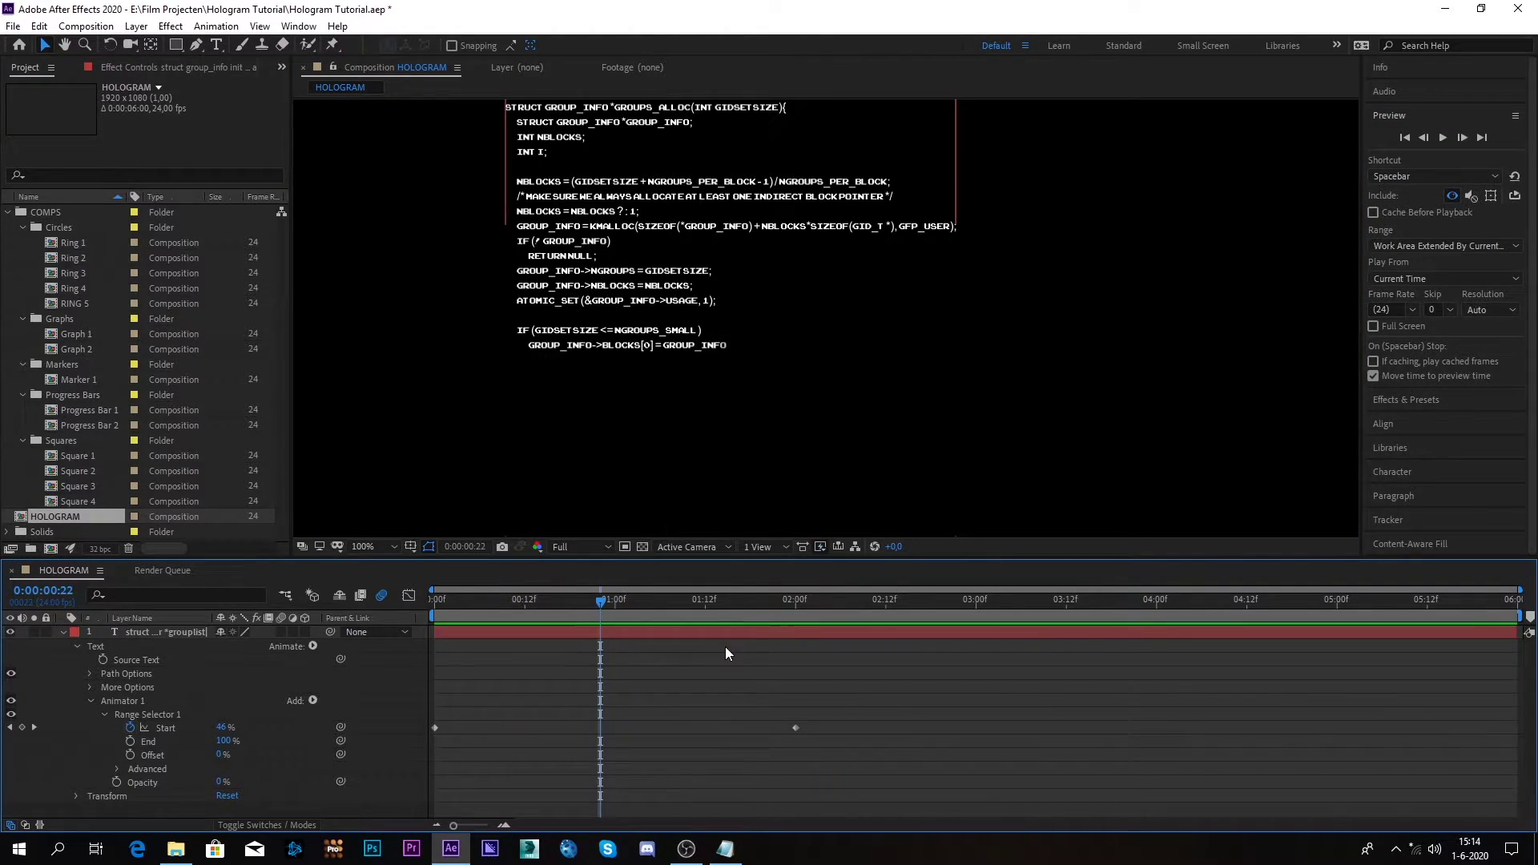
# Move the 100% Start keyframe from 2:00 to 5:00 and preview the slower type-on
pyautogui.moveTo(828, 685); pyautogui.dragTo(766, 739)
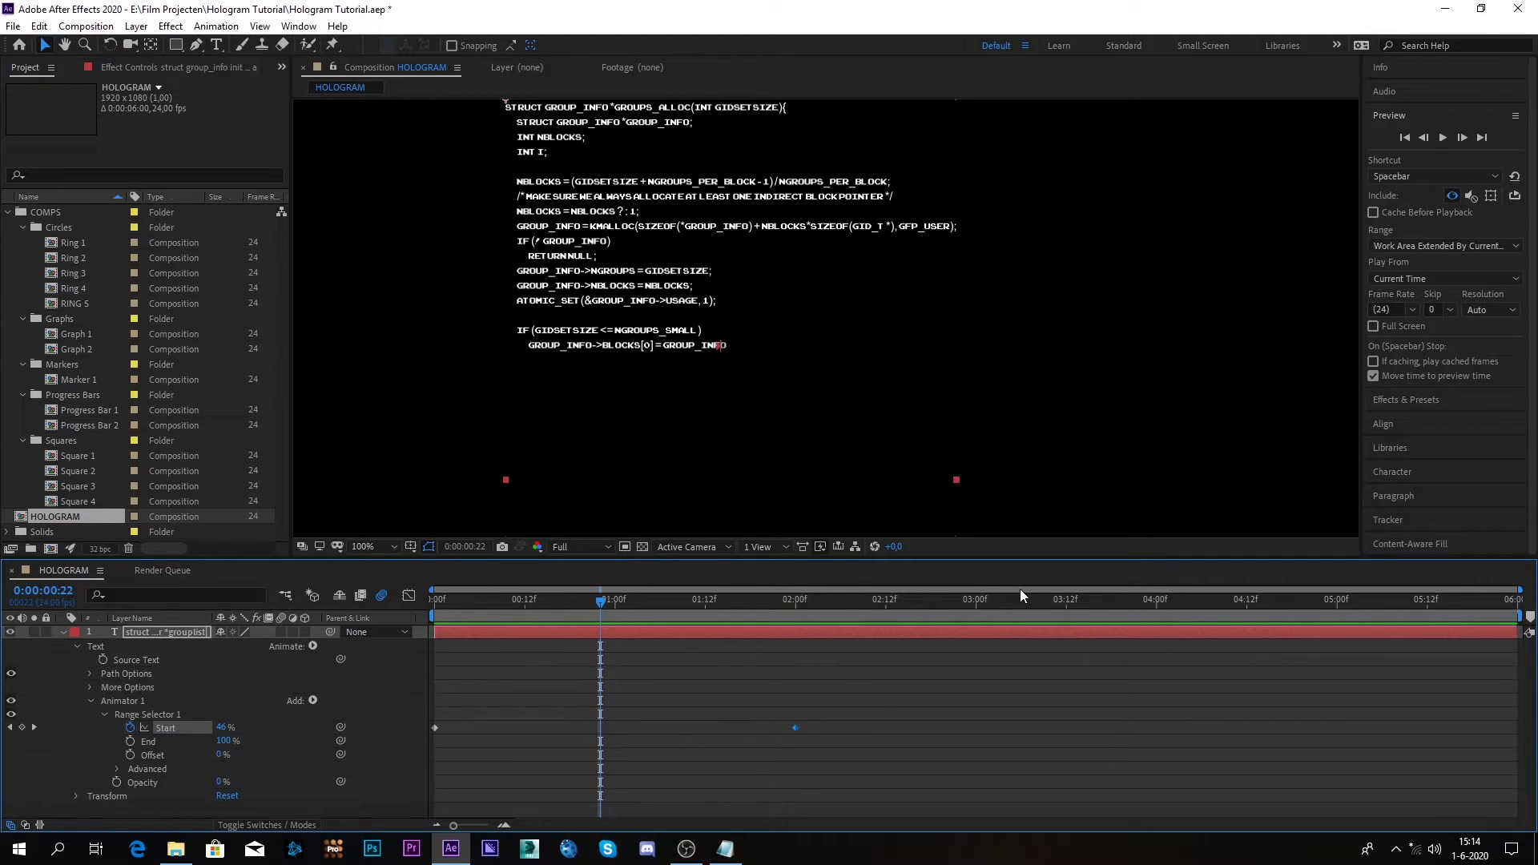
pyautogui.click(1335, 610)
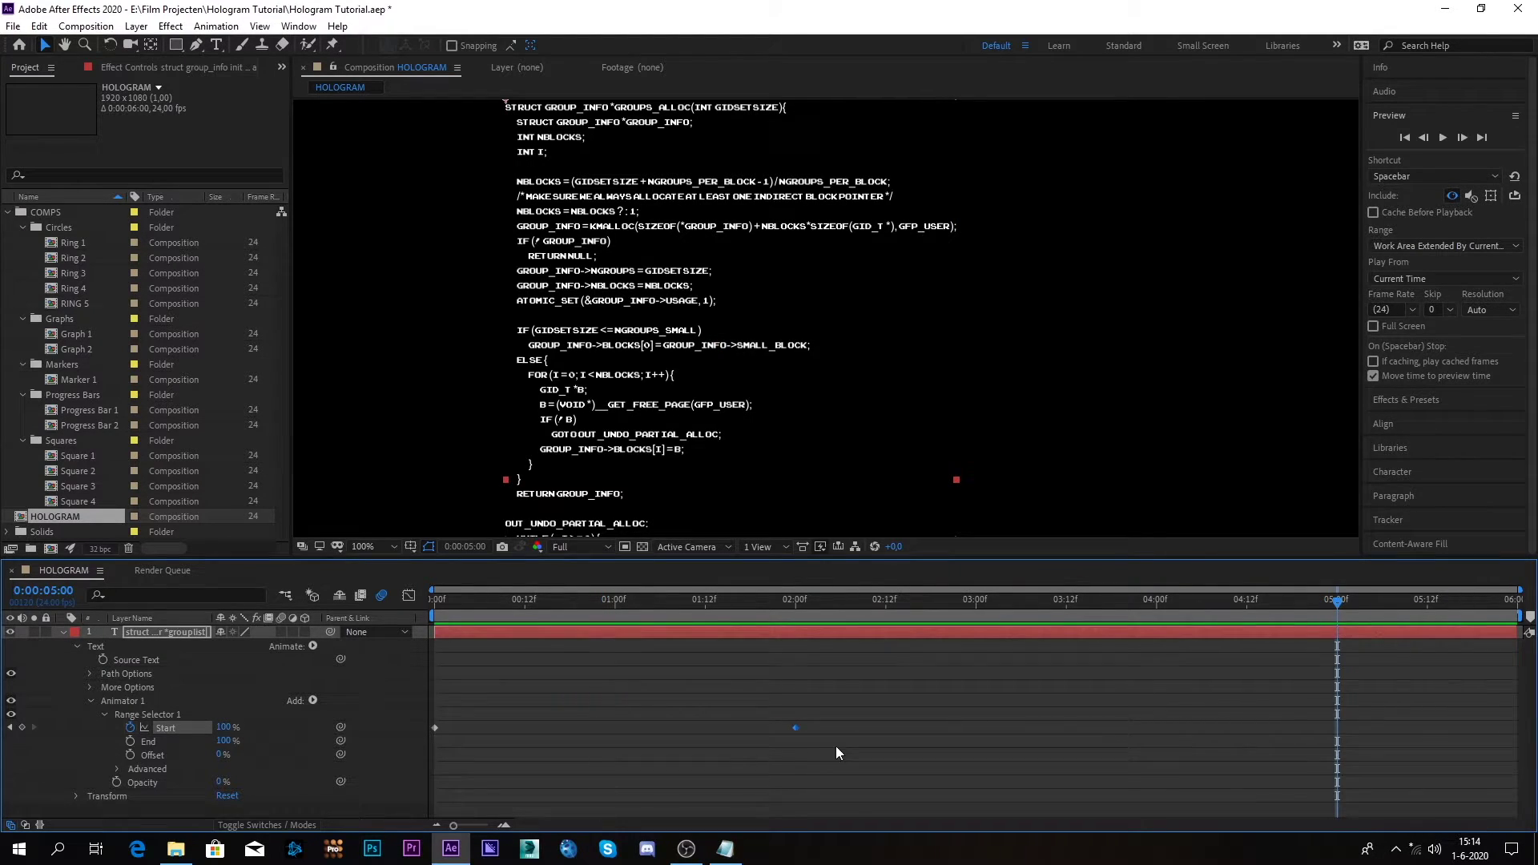
pyautogui.moveTo(796, 728); pyautogui.dragTo(1338, 754)
pyautogui.press(',')
pyautogui.moveTo(559, 610); pyautogui.dragTo(350, 612)
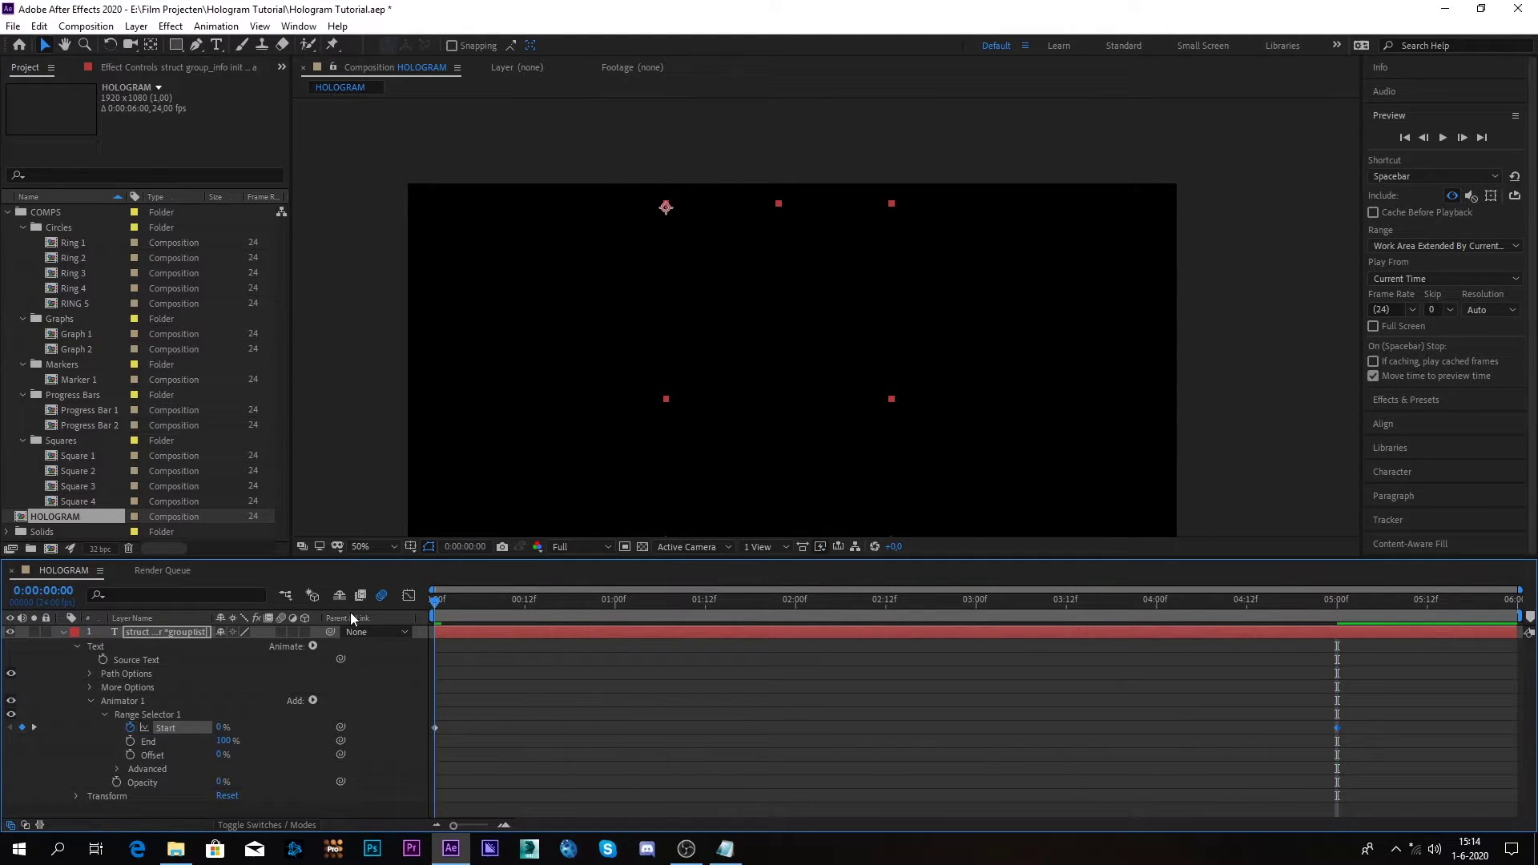
pyautogui.click(1222, 330)
pyautogui.click(1442, 137)
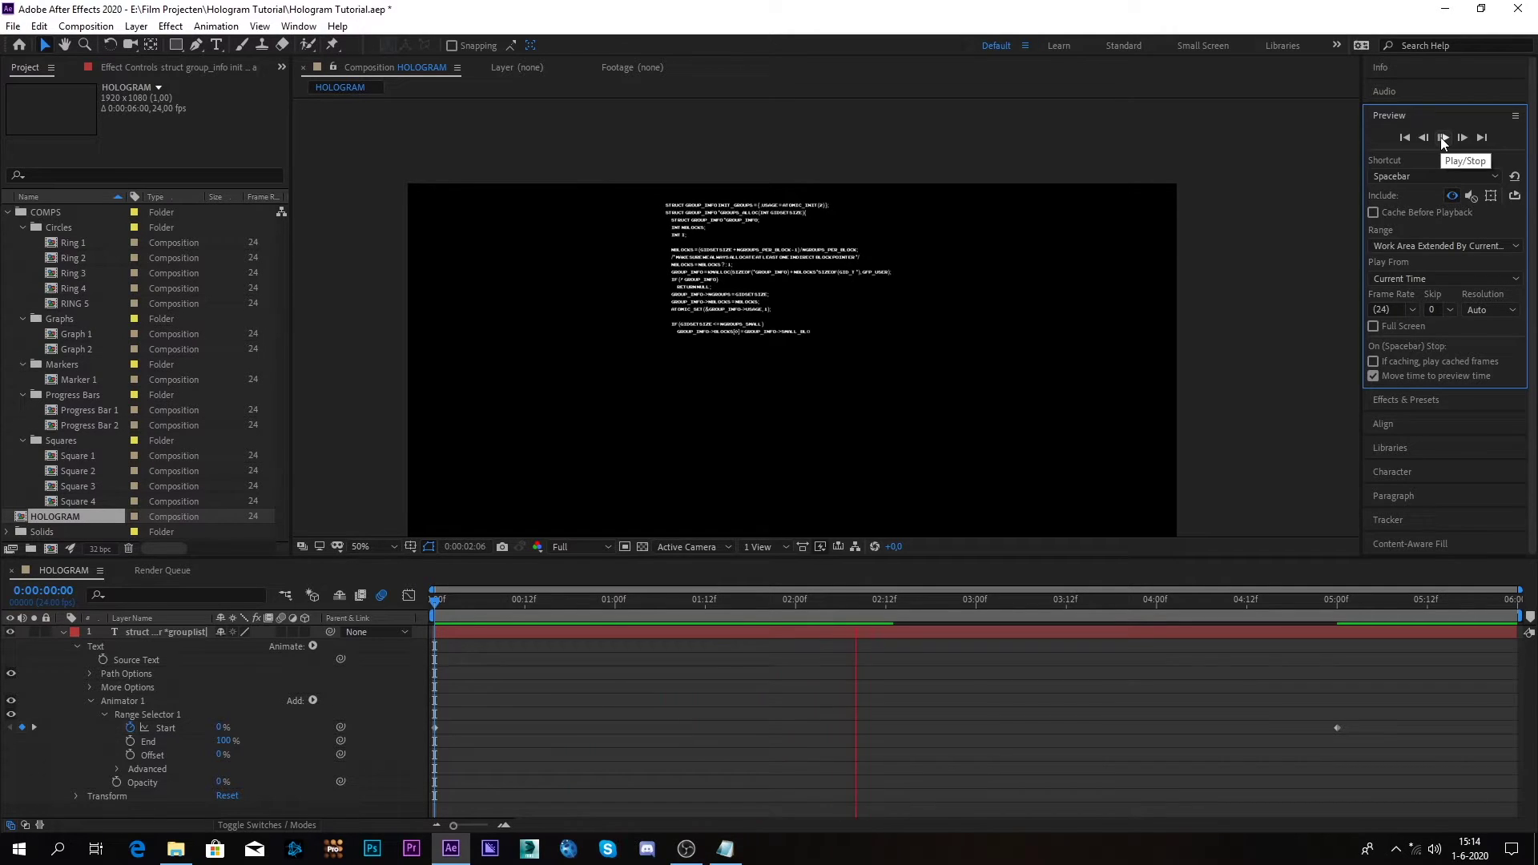
pyautogui.click(1188, 294)
pyautogui.press('space')
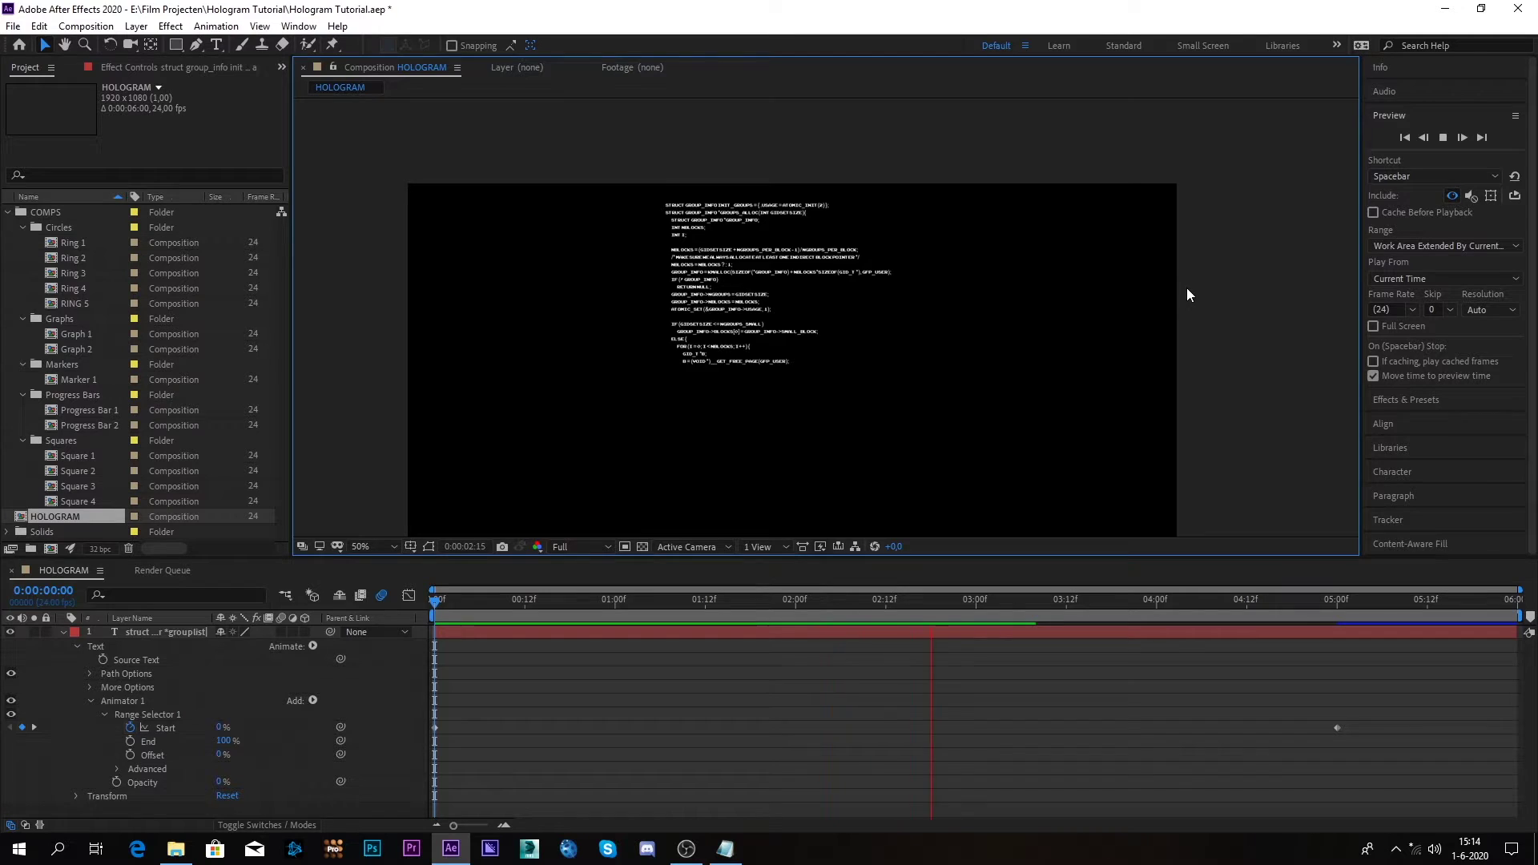
pyautogui.press('space')
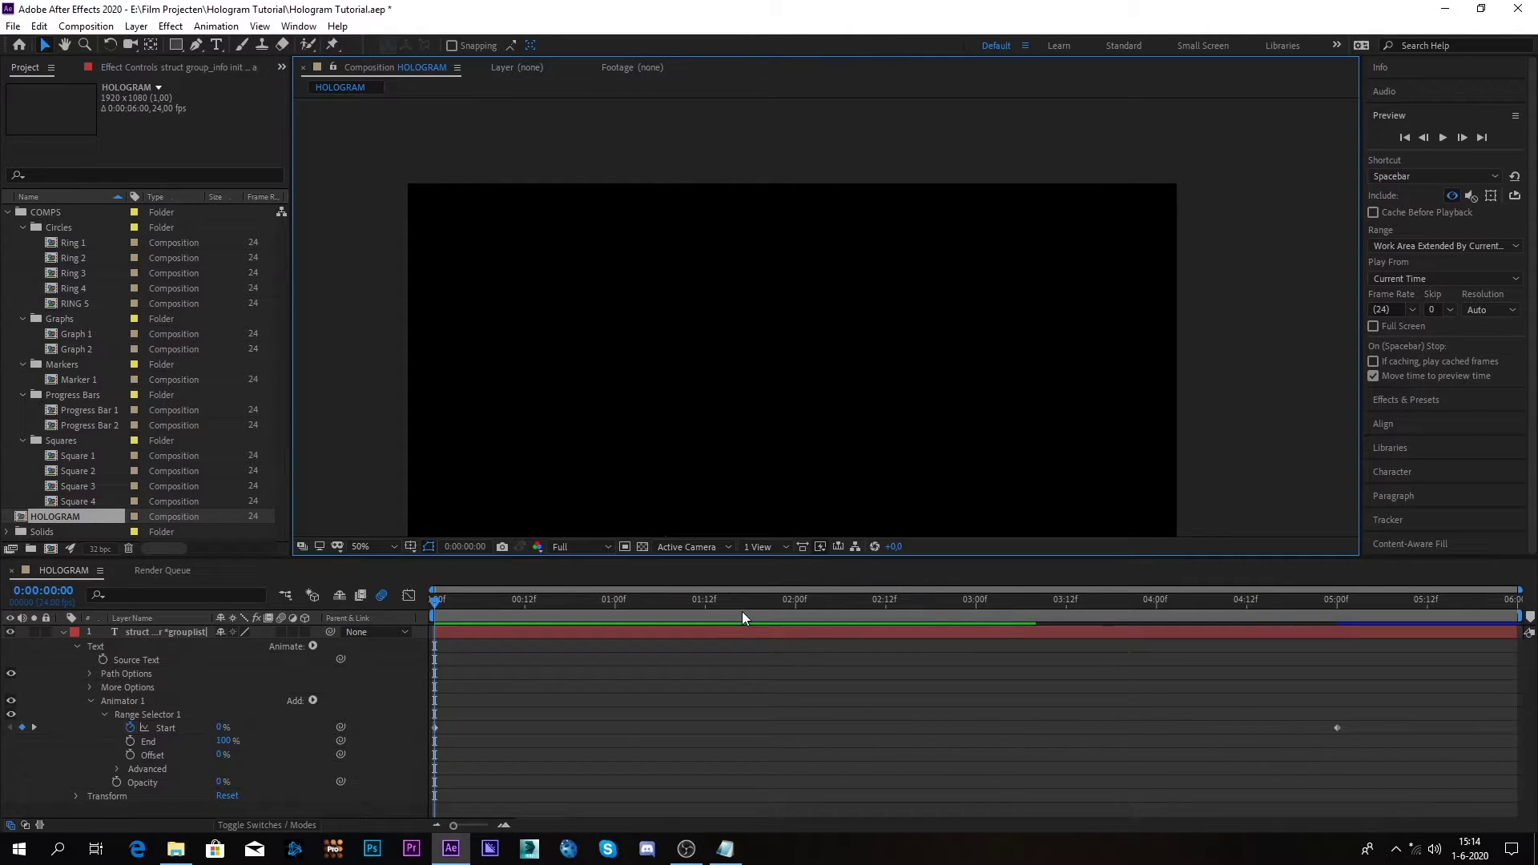
# Open Range Selector 1's Advanced options and turn Randomize Order on
pyautogui.click(936, 601)
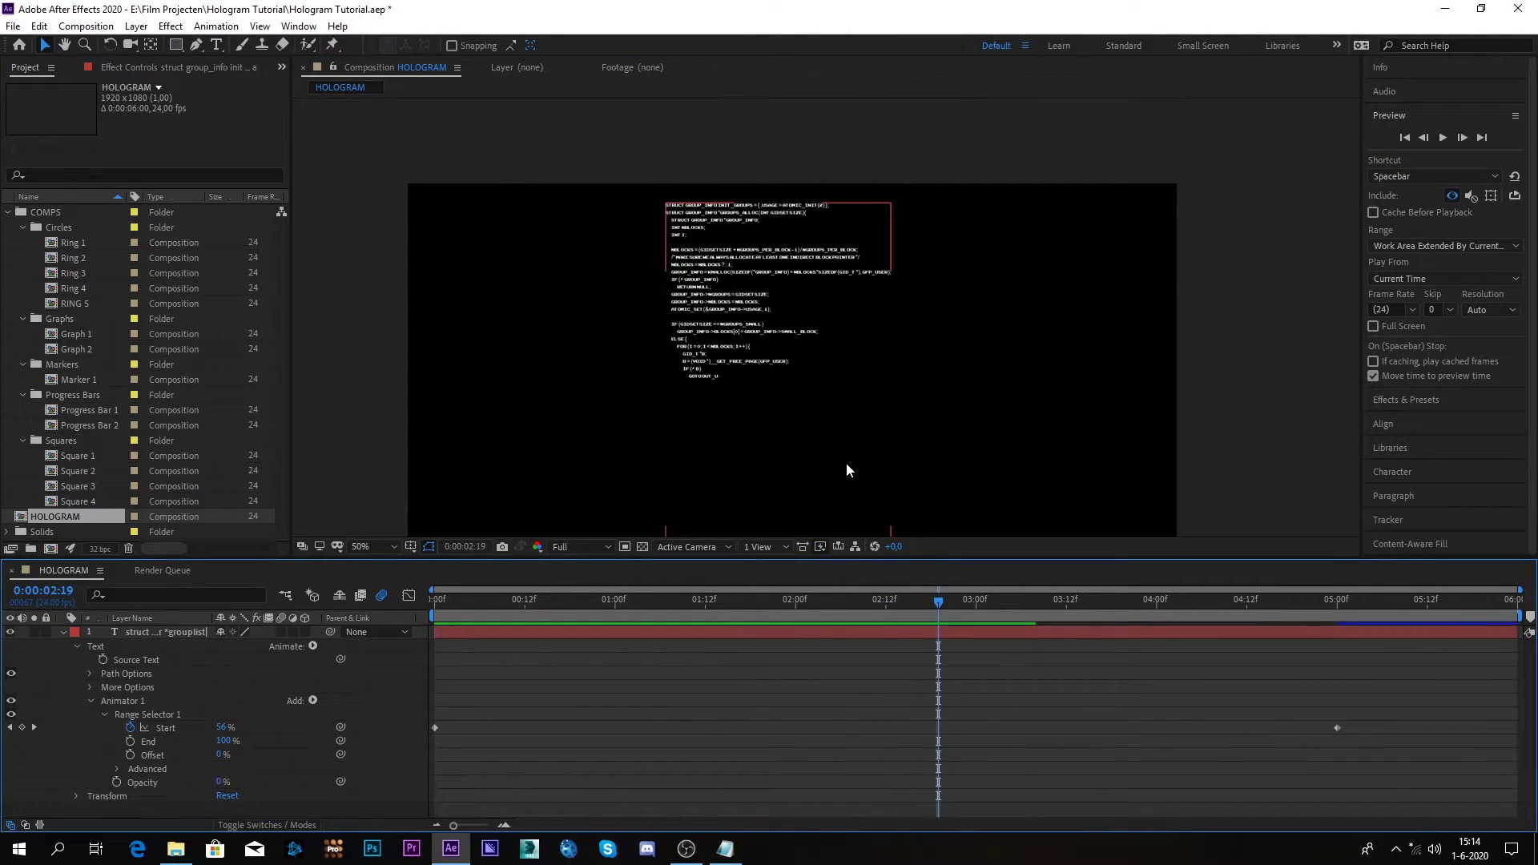
pyautogui.moveTo(846, 463); pyautogui.dragTo(830, 416)
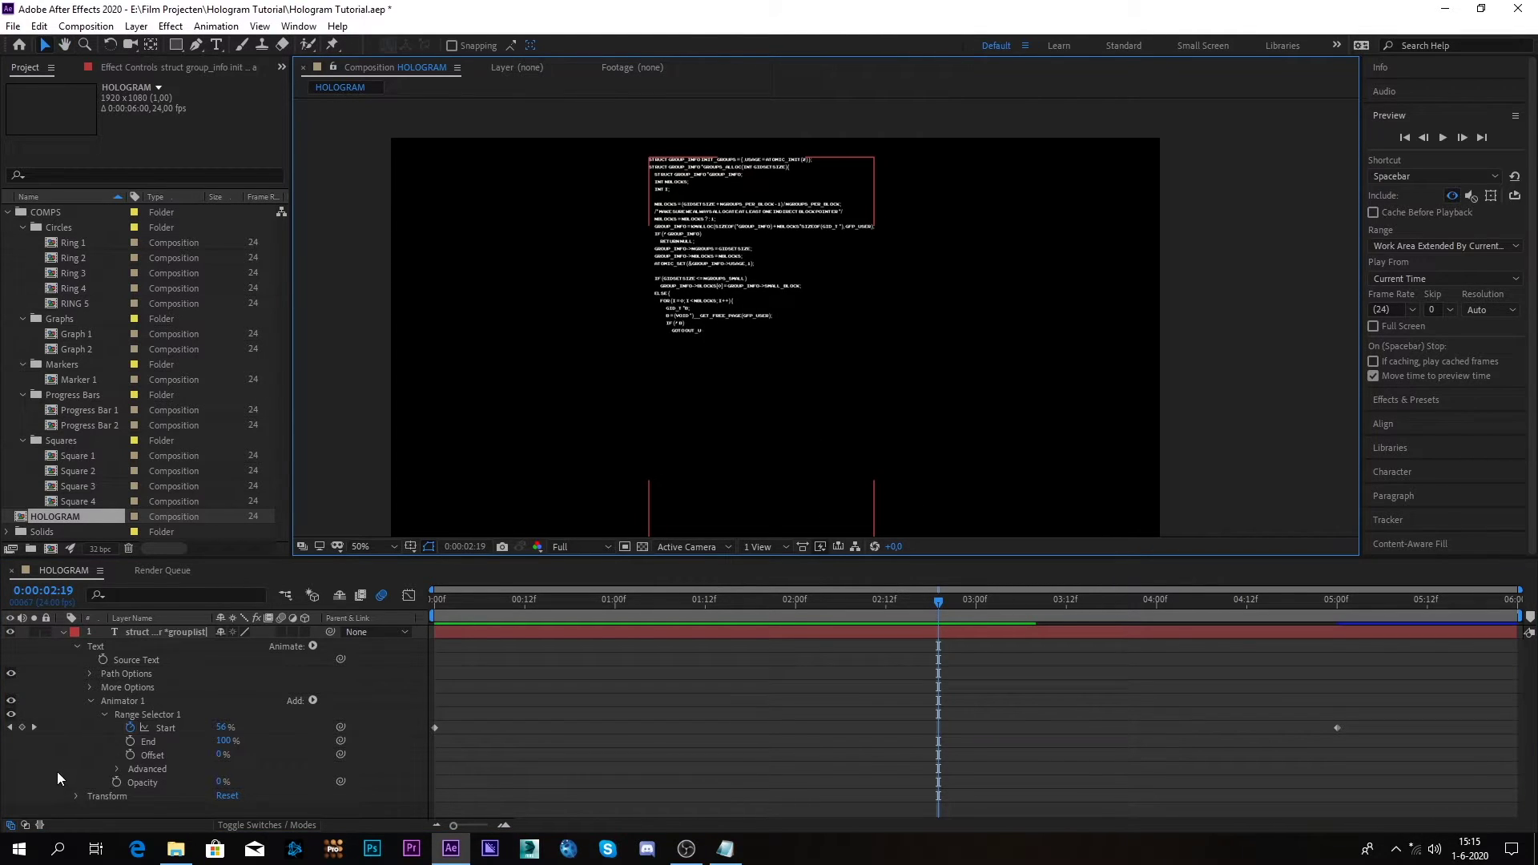
pyautogui.click(117, 769)
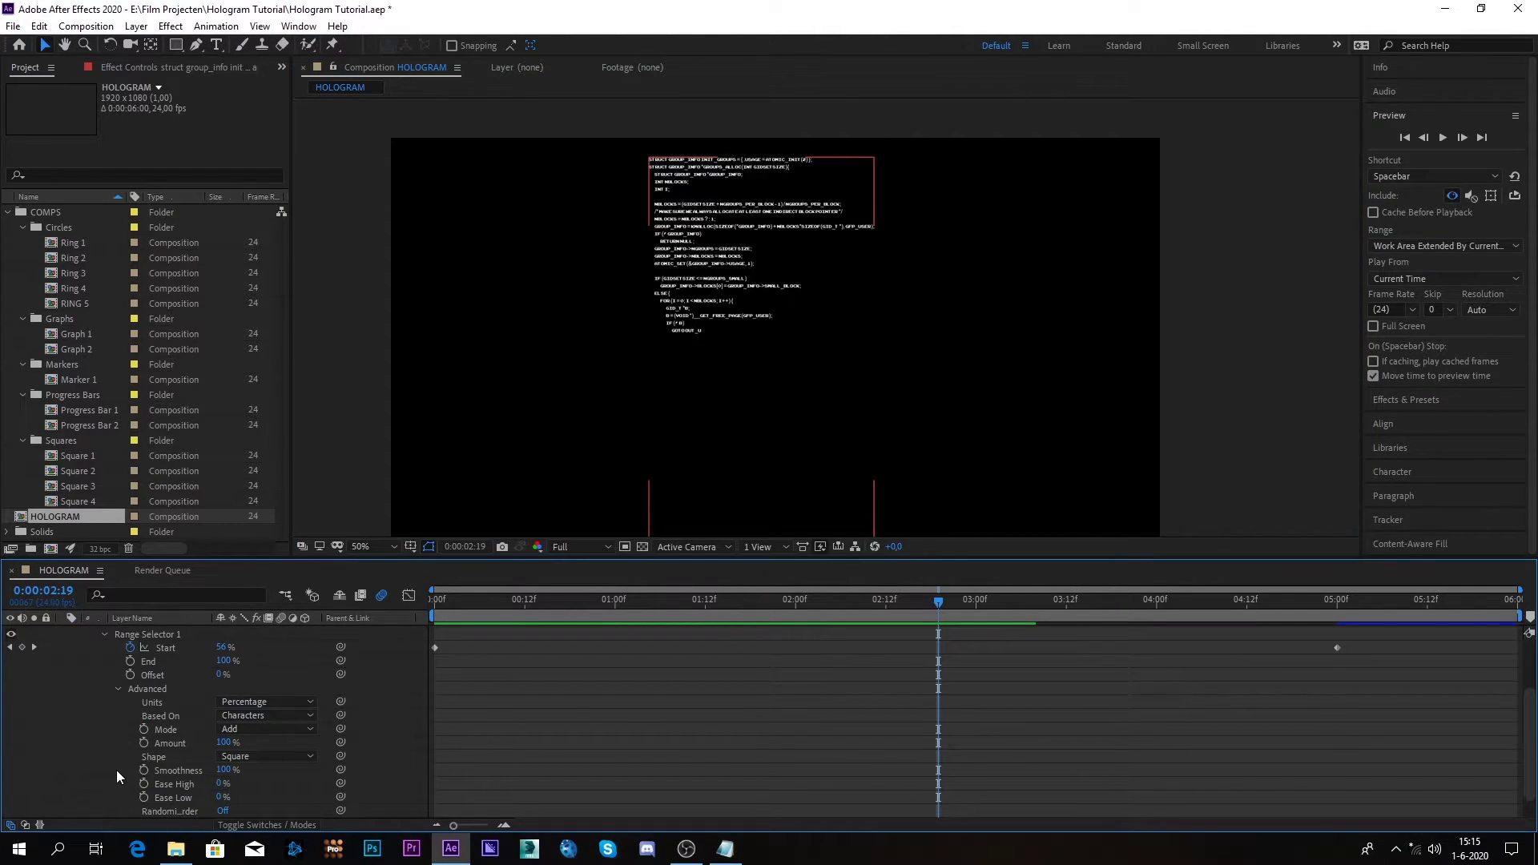
pyautogui.click(227, 811)
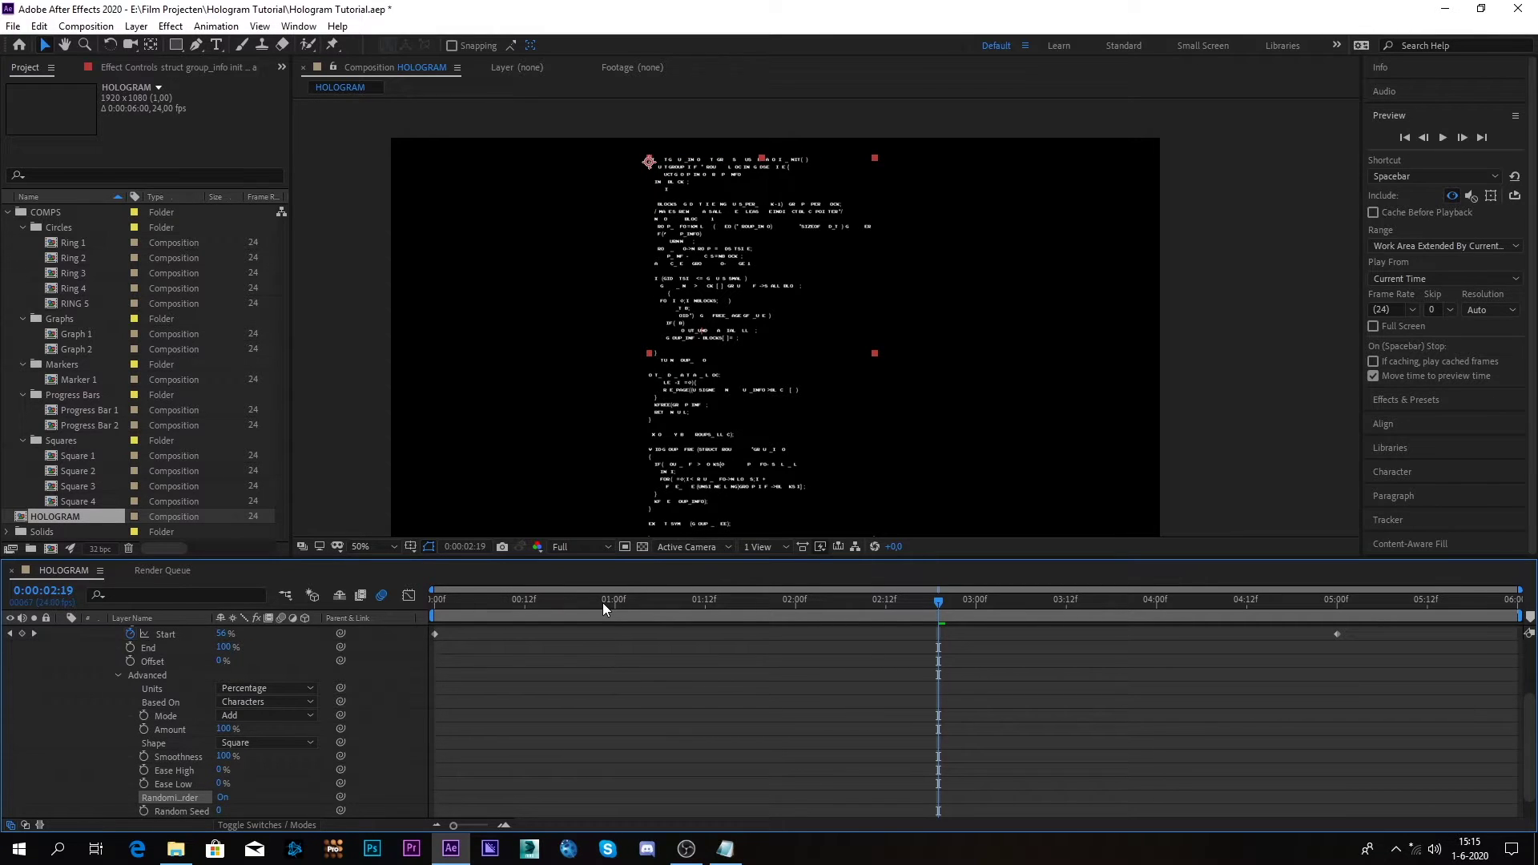
# Preview the randomized reveal, then set Randomize Order back to Off and go to 5:00
pyautogui.moveTo(603, 607); pyautogui.dragTo(391, 617)
pyautogui.click(1095, 345)
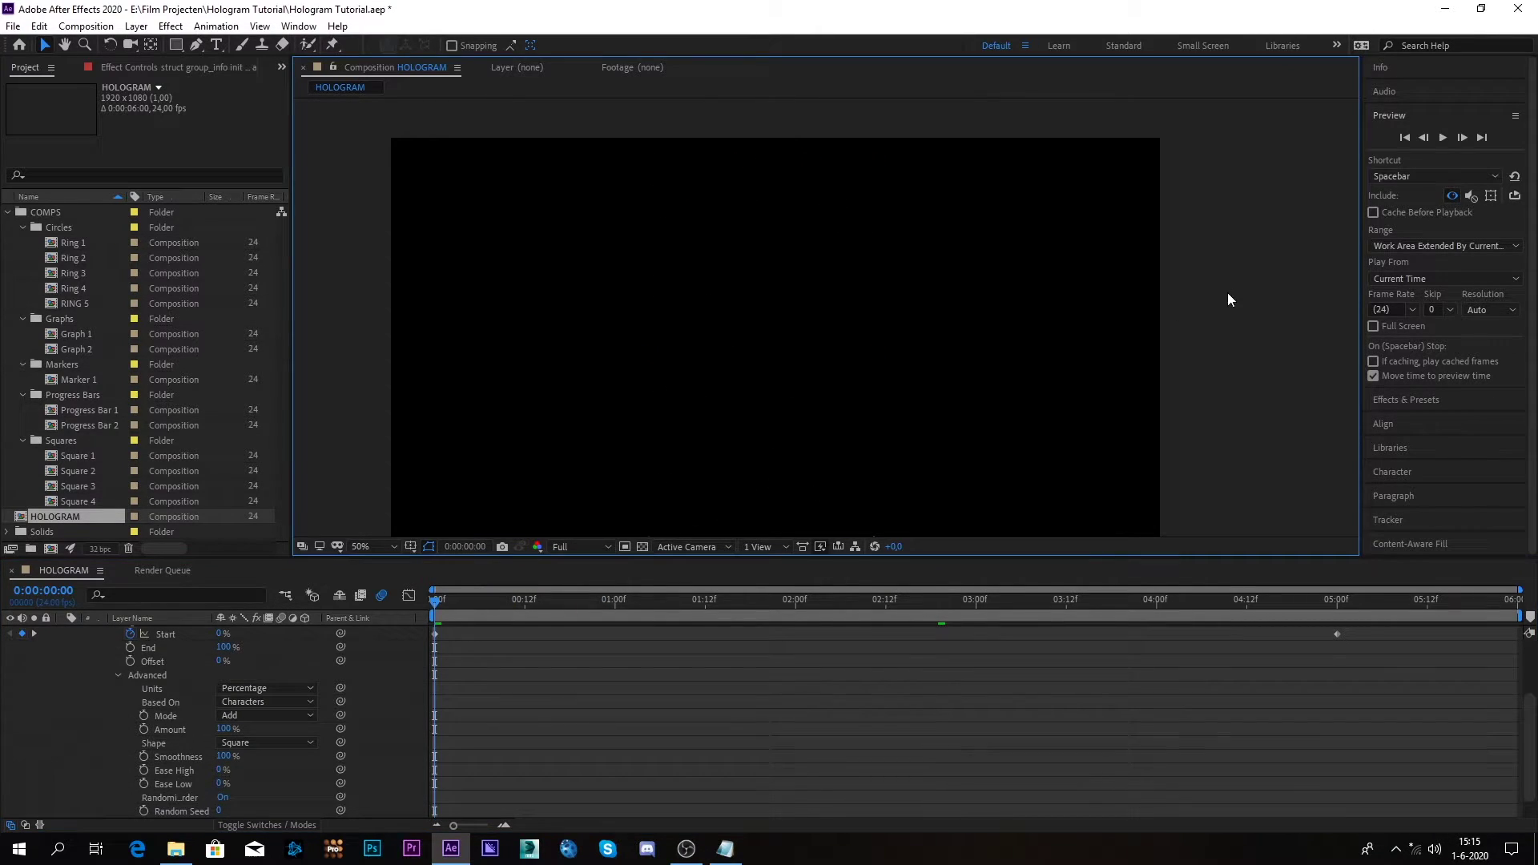
pyautogui.moveTo(984, 299)
pyautogui.mouseDown()
pyautogui.moveTo(989, 347)
pyautogui.moveTo(987, 327)
pyautogui.mouseUp()
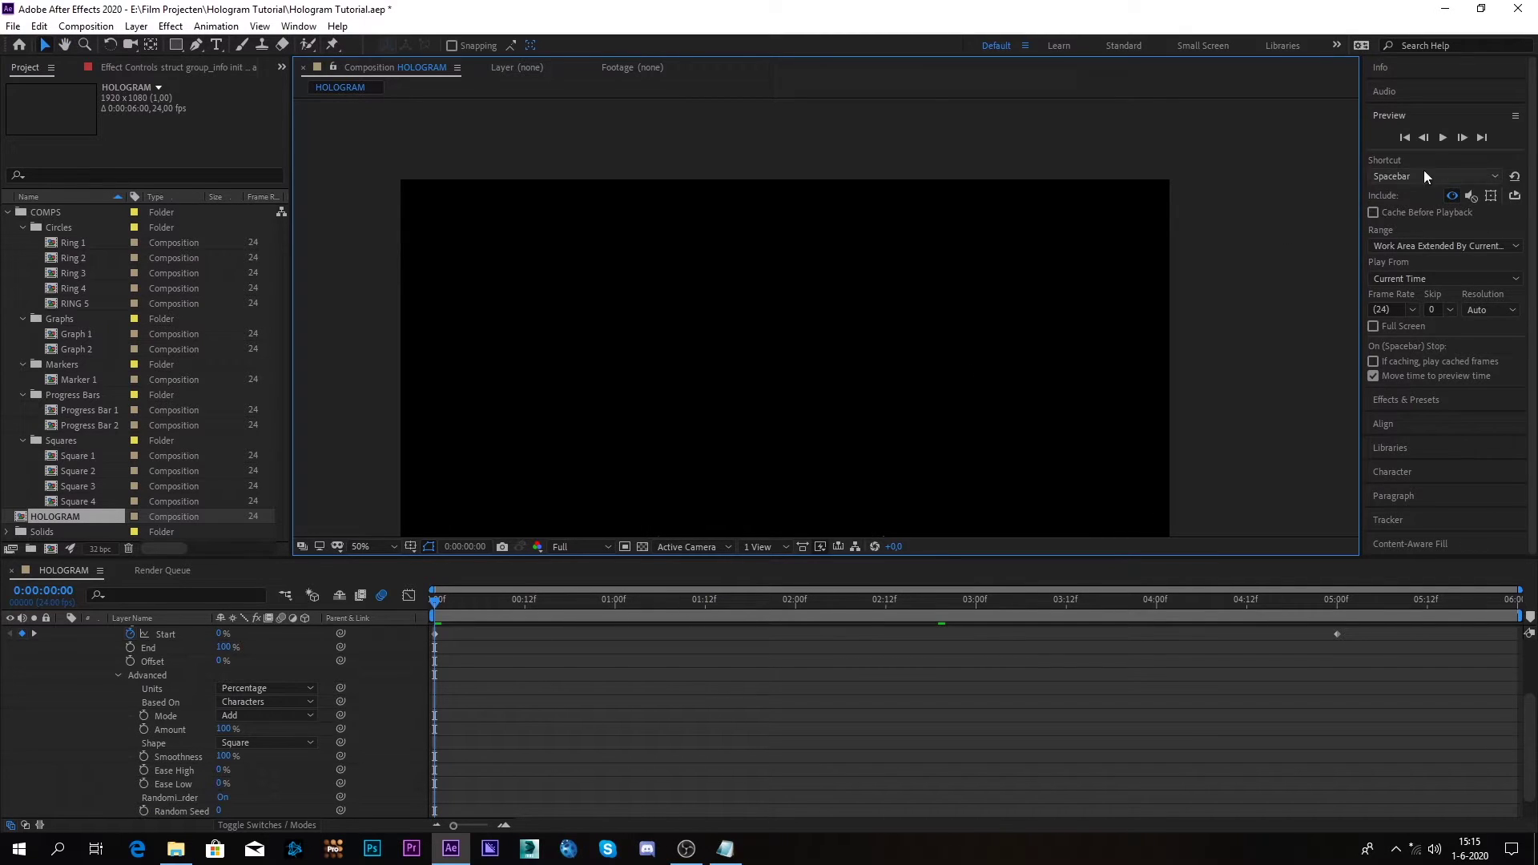
pyautogui.click(1445, 139)
pyautogui.scroll(2, 1171, 271)
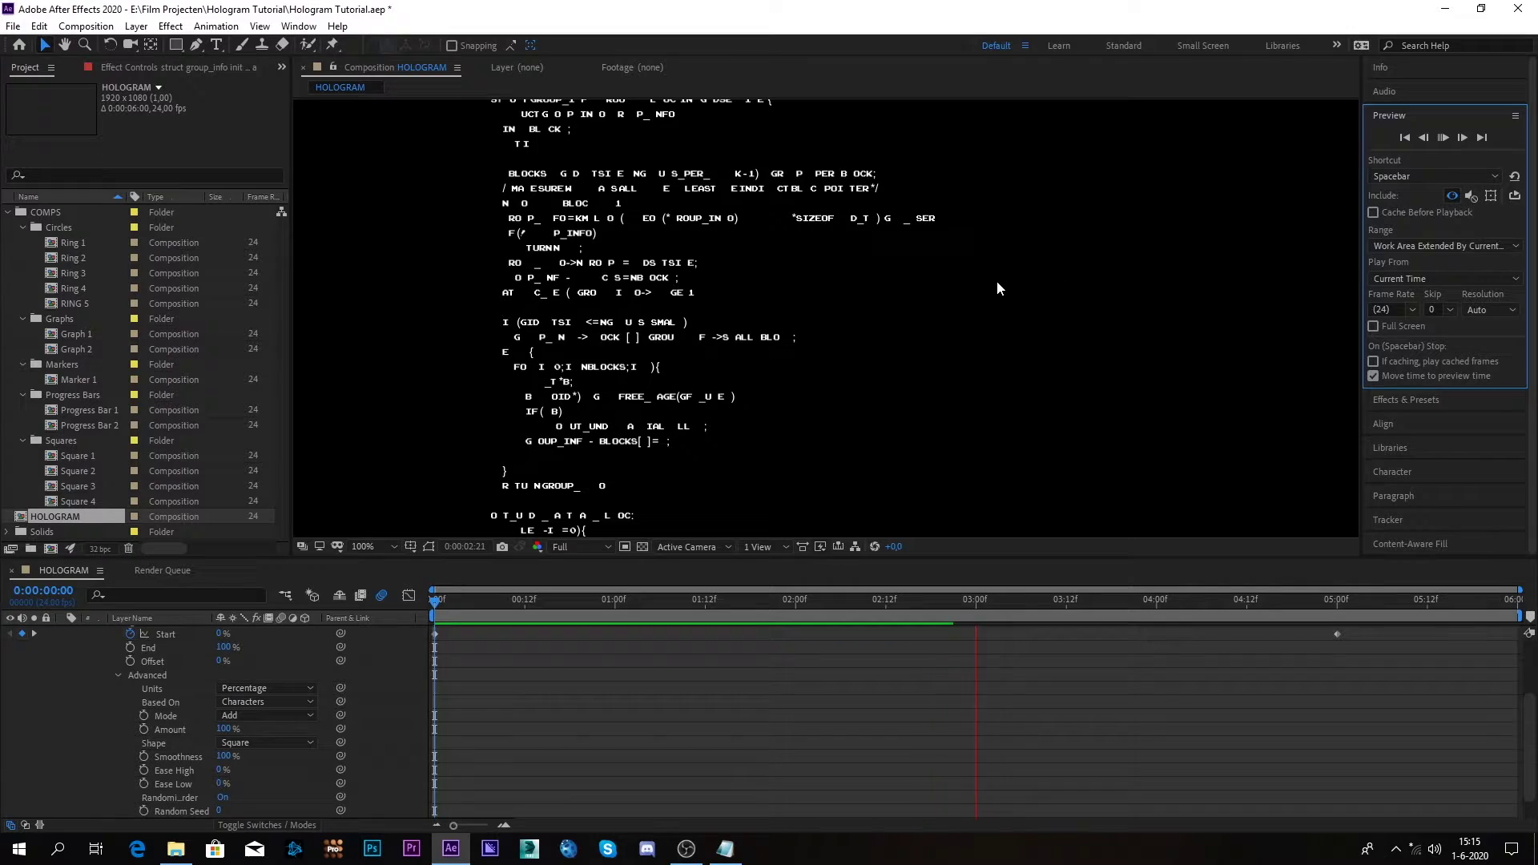
pyautogui.scroll(-2, 997, 281)
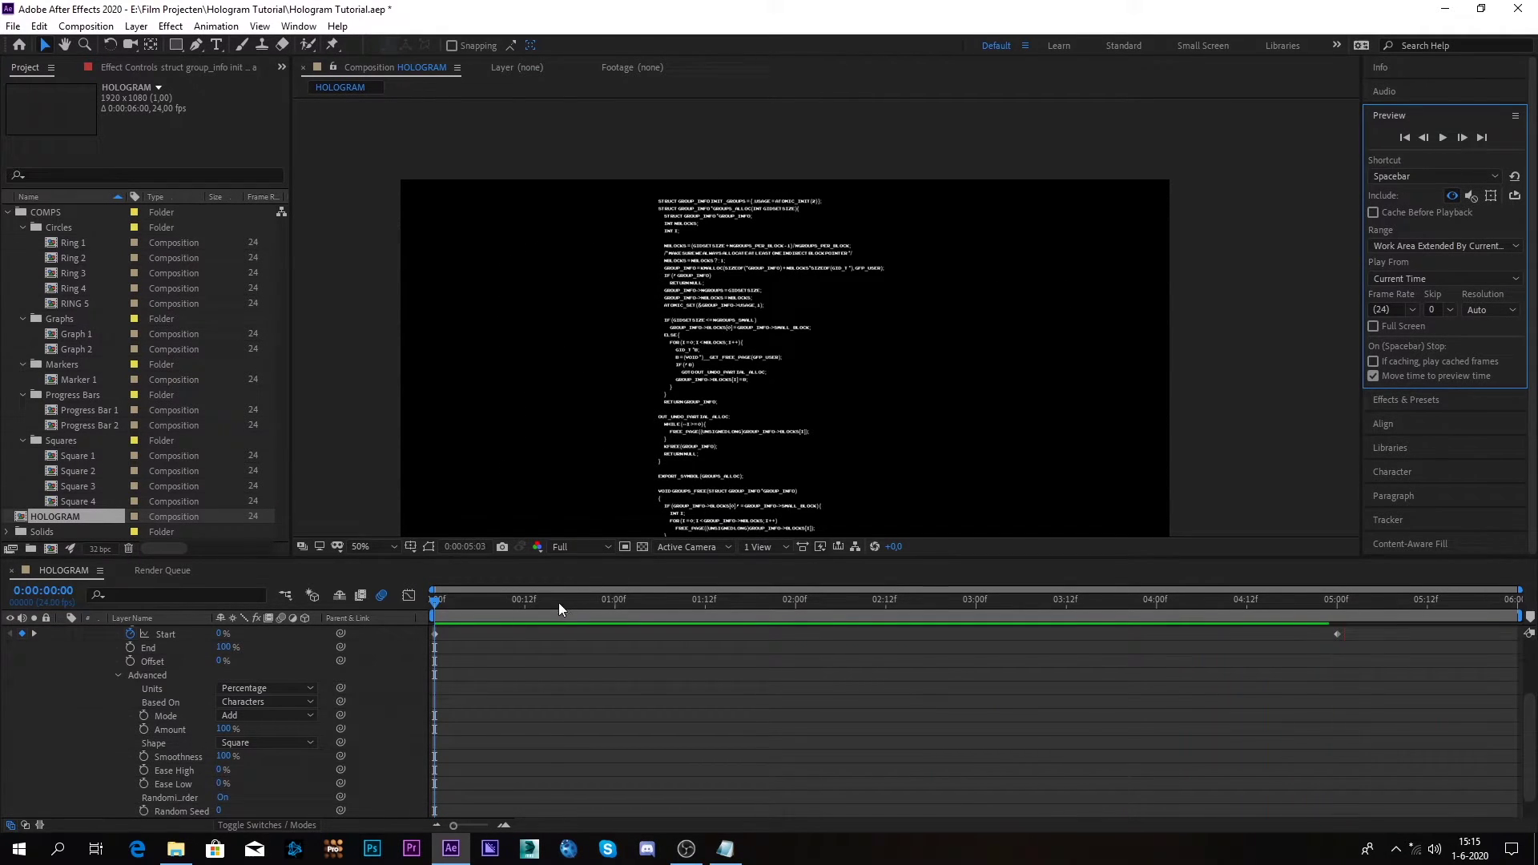
pyautogui.moveTo(559, 603)
pyautogui.mouseDown()
pyautogui.moveTo(571, 633)
pyautogui.moveTo(1273, 604)
pyautogui.moveTo(1204, 617)
pyautogui.moveTo(547, 609)
pyautogui.mouseUp()
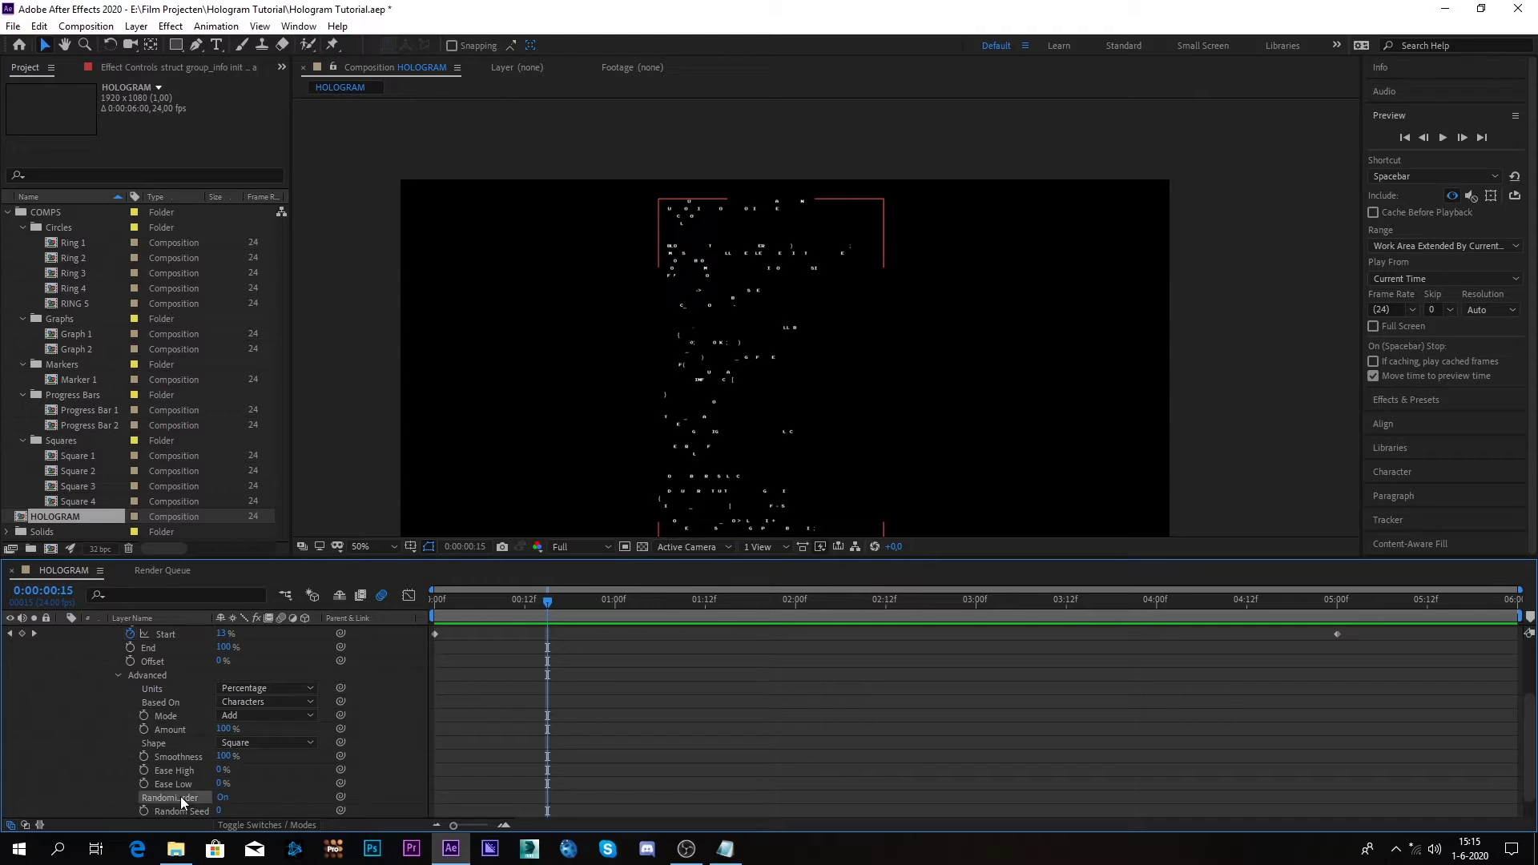
pyautogui.click(223, 798)
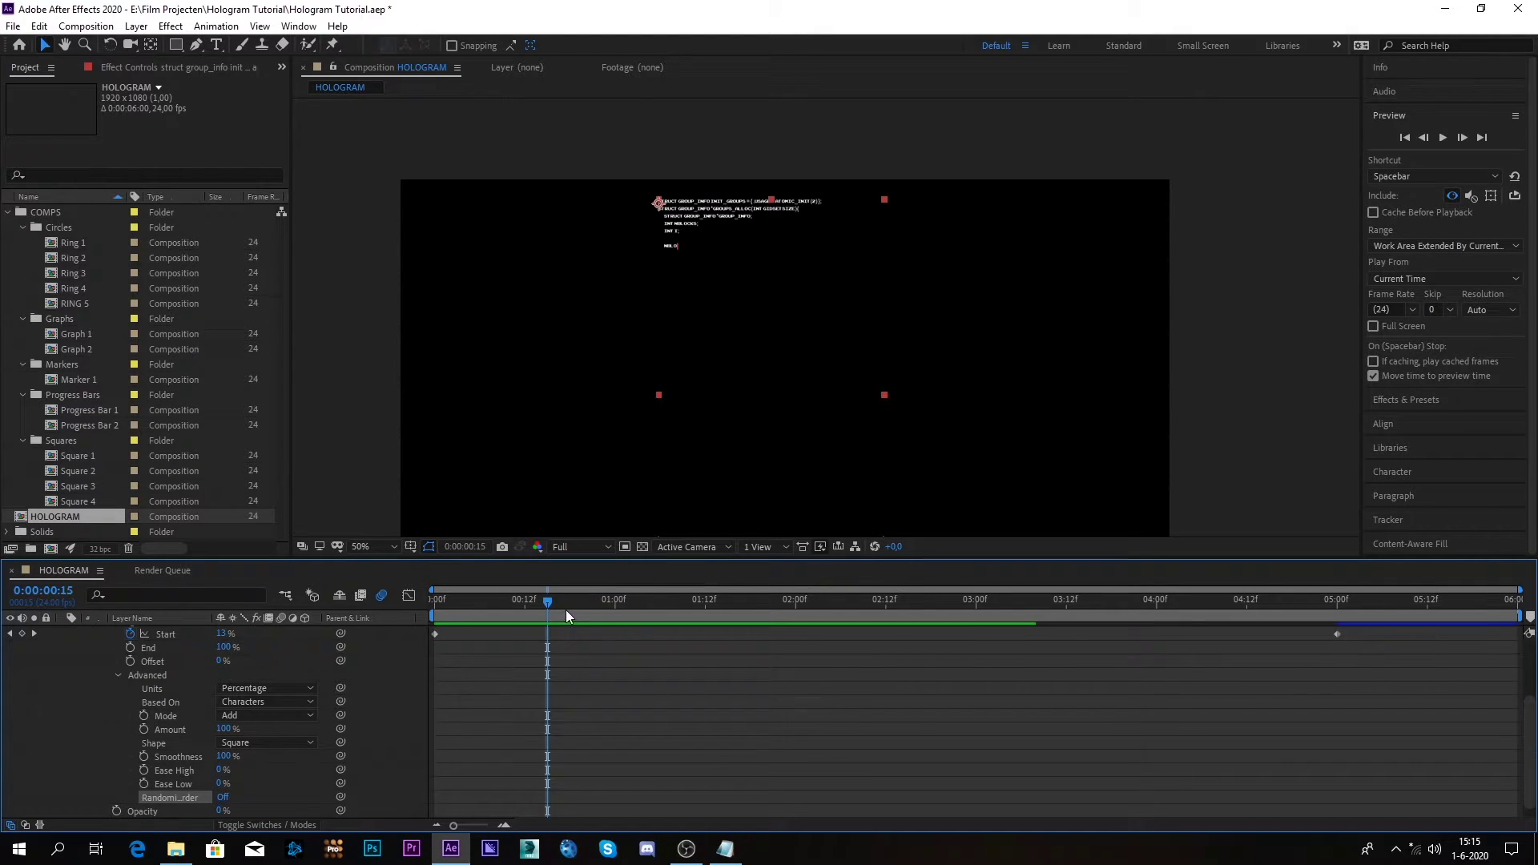
pyautogui.moveTo(566, 616); pyautogui.dragTo(1339, 555)
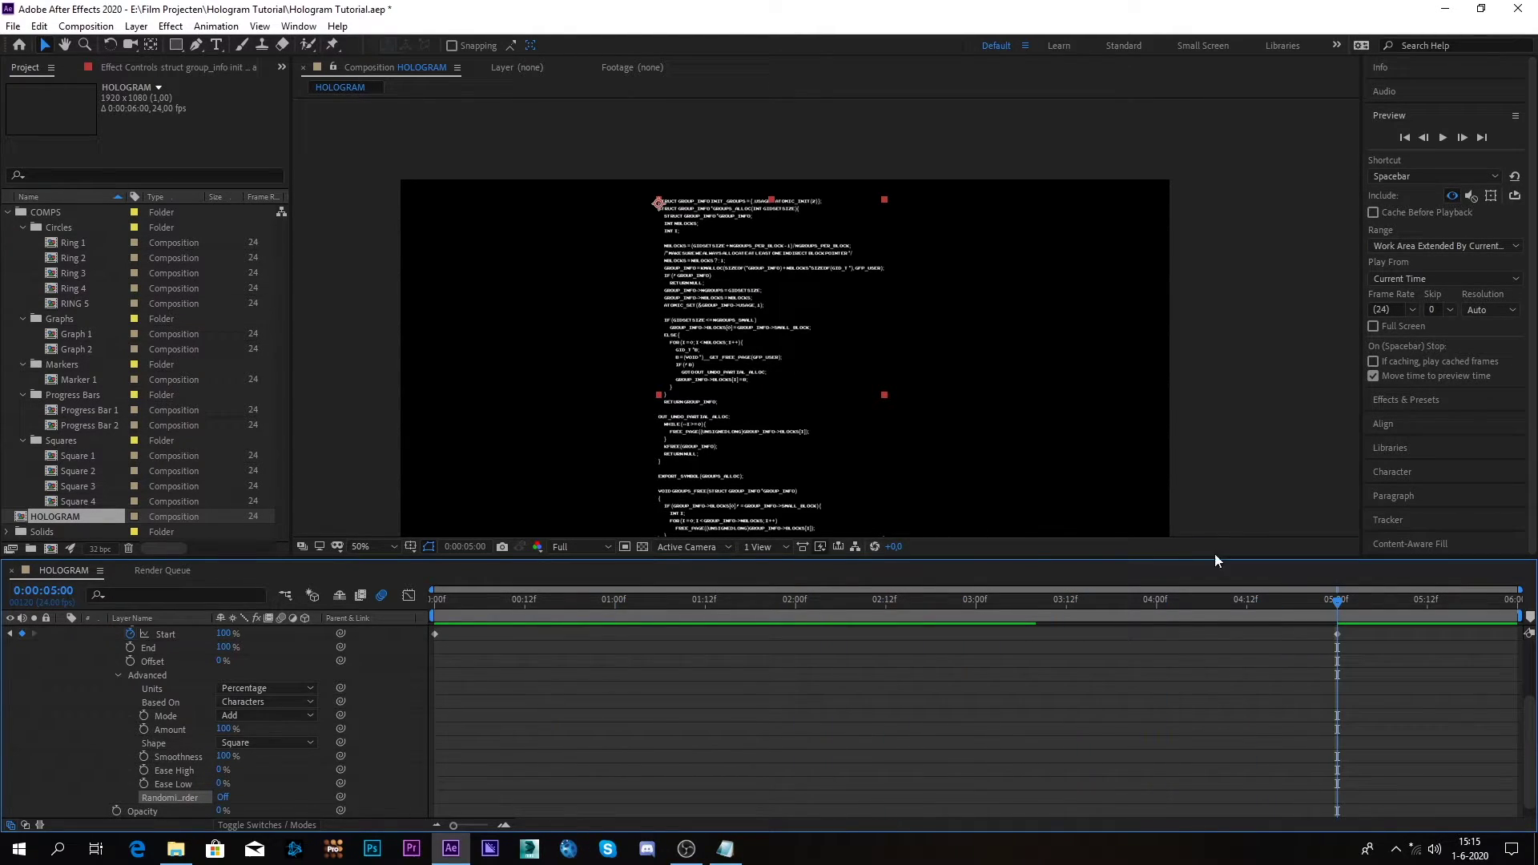
# Scale the code text from 40% to 97%, zoom the viewer to 25%, and shift it left
pyautogui.scroll(3, 204, 703)
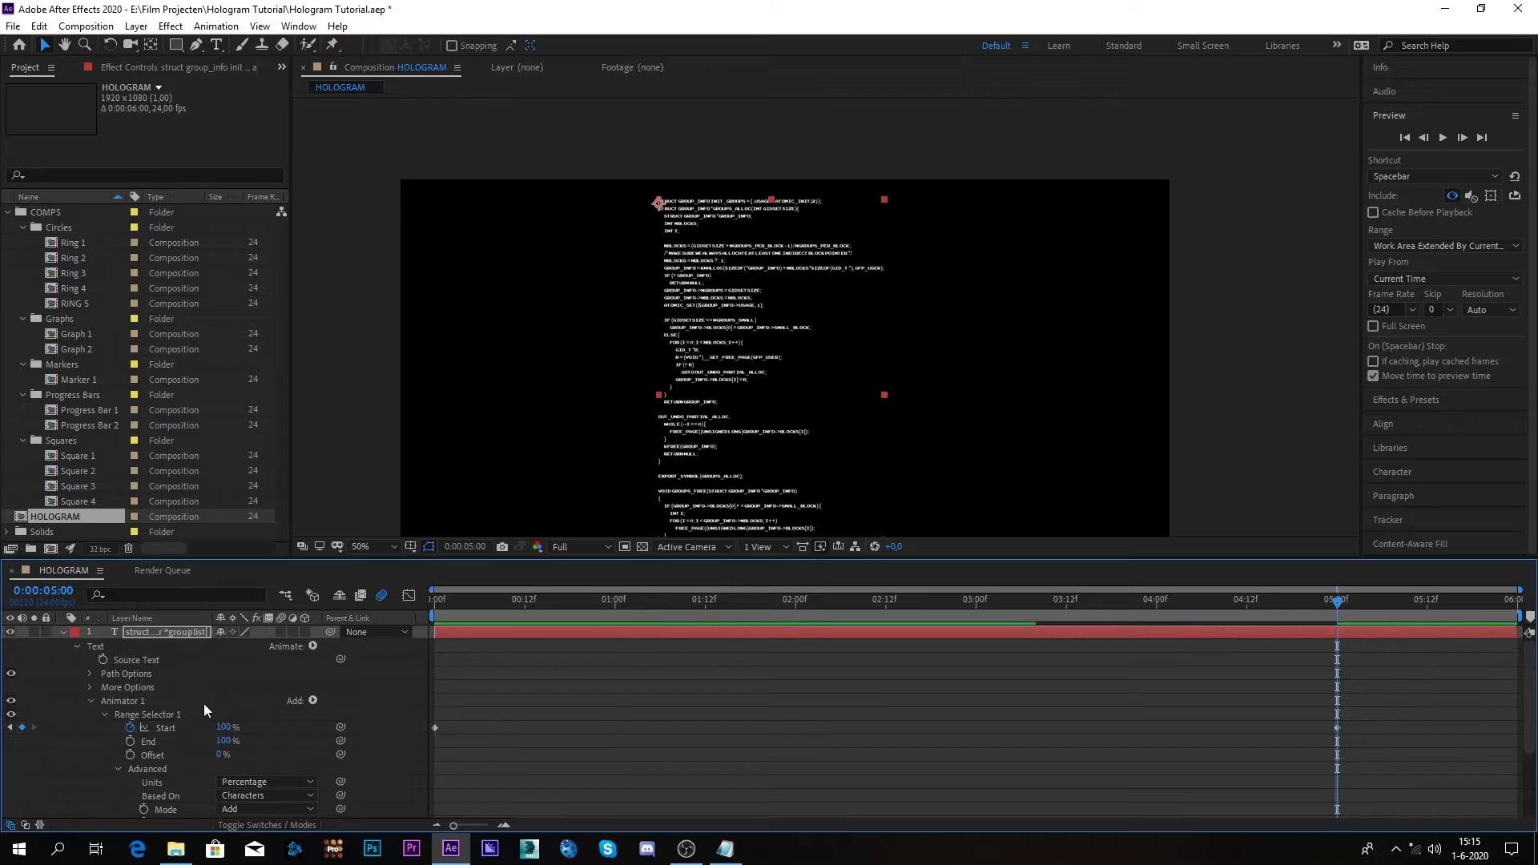
pyautogui.click(63, 631)
pyautogui.press('s')
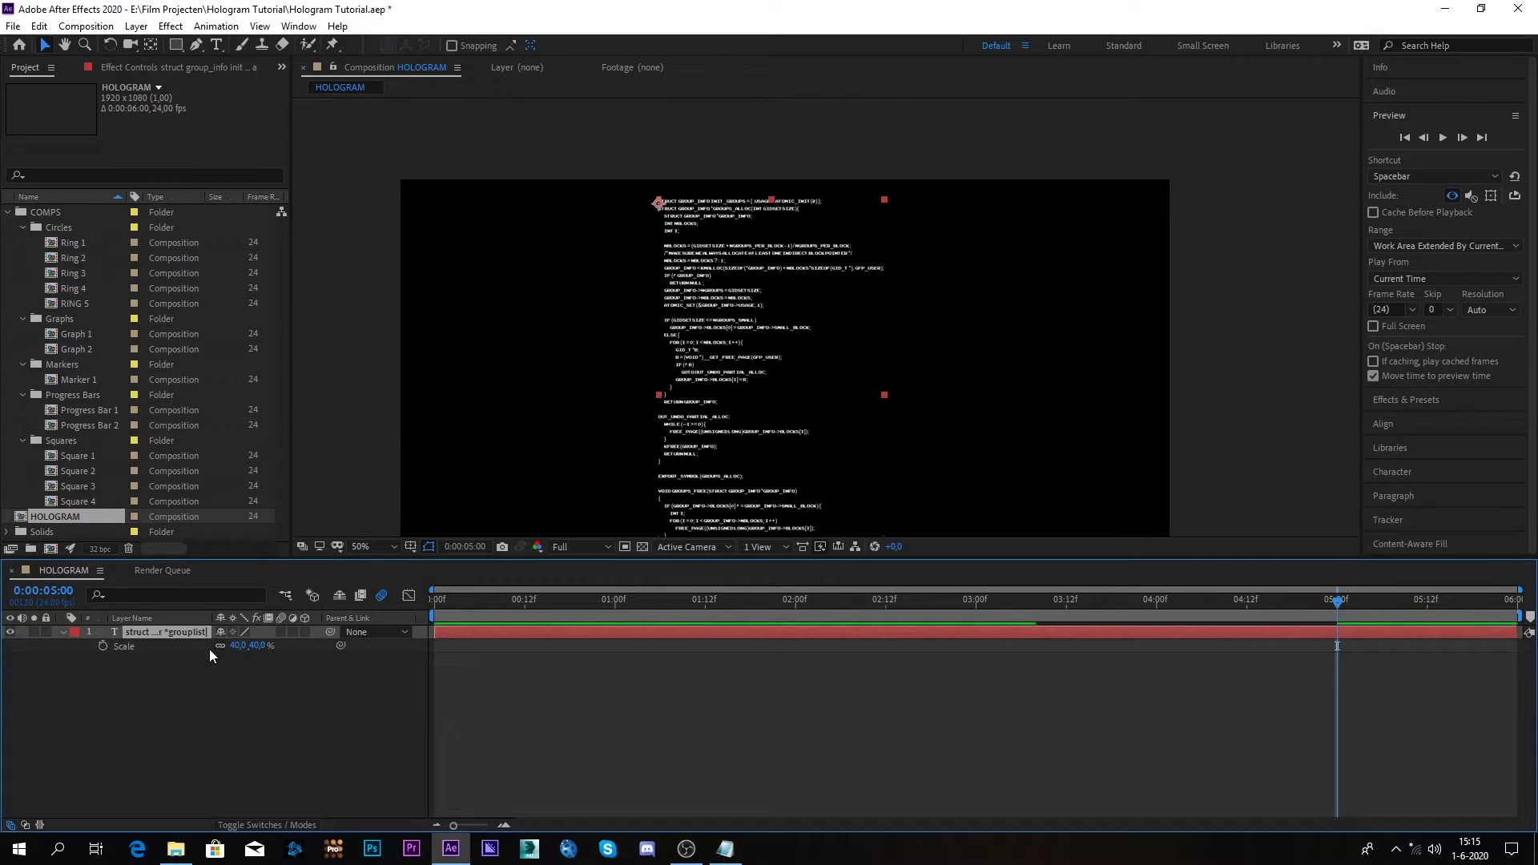
pyautogui.moveTo(232, 648); pyautogui.dragTo(564, 473)
pyautogui.press(',')
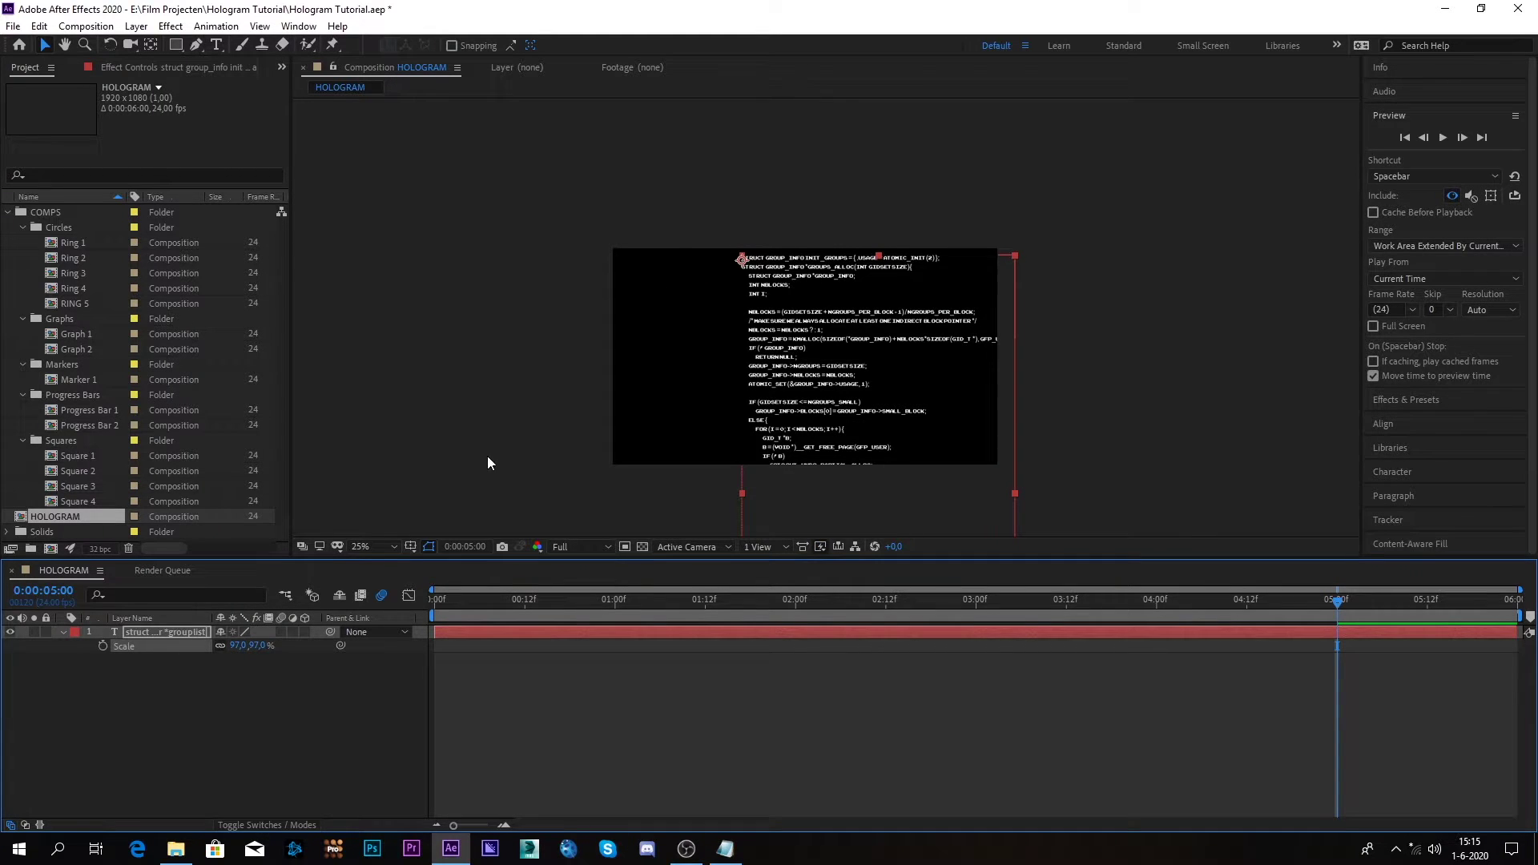
pyautogui.moveTo(902, 477); pyautogui.dragTo(841, 476)
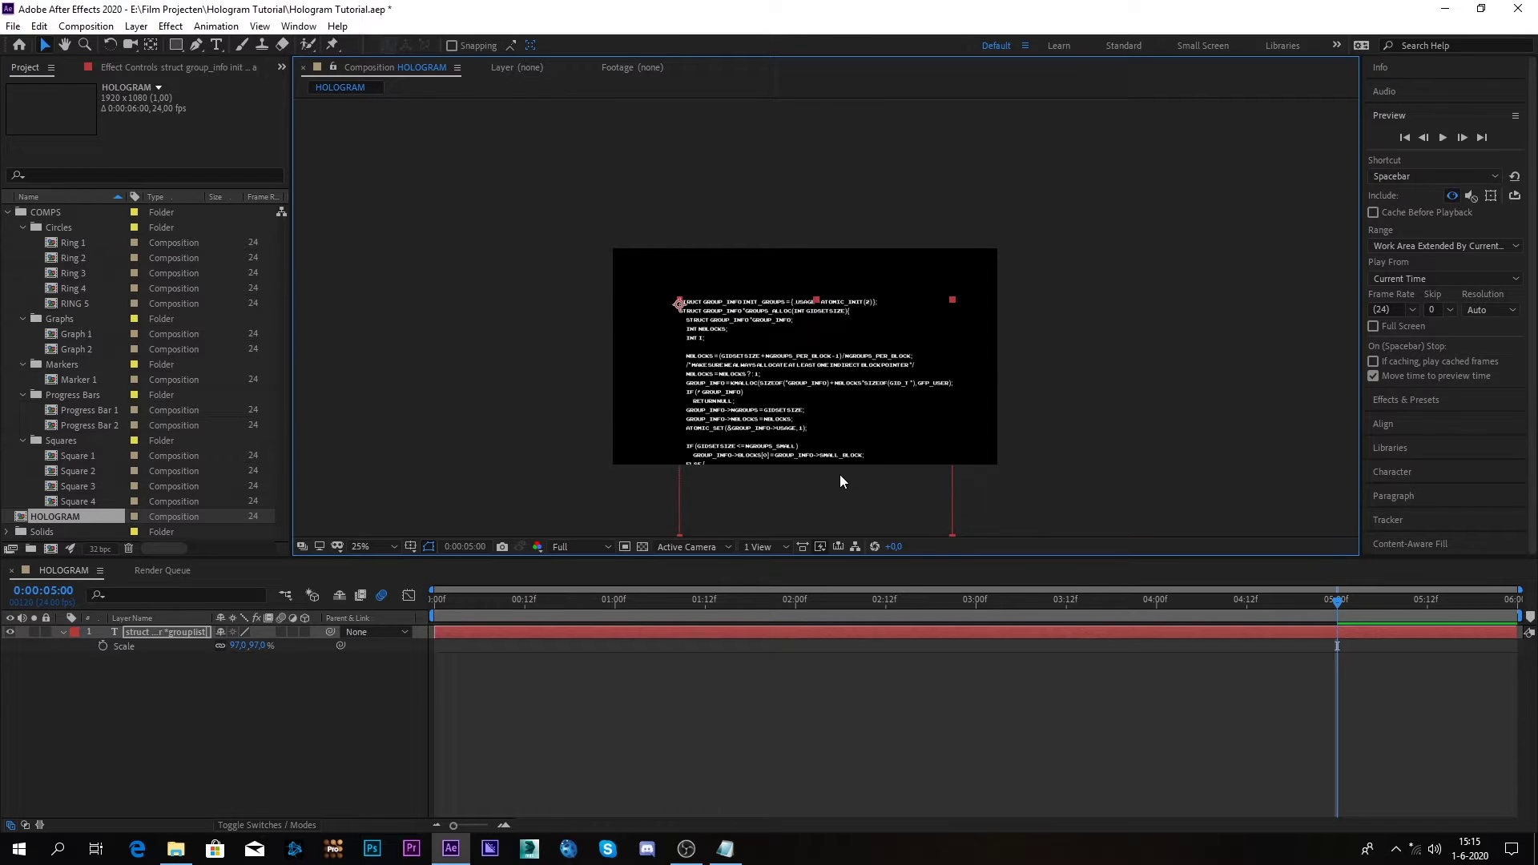
pyautogui.click(207, 705)
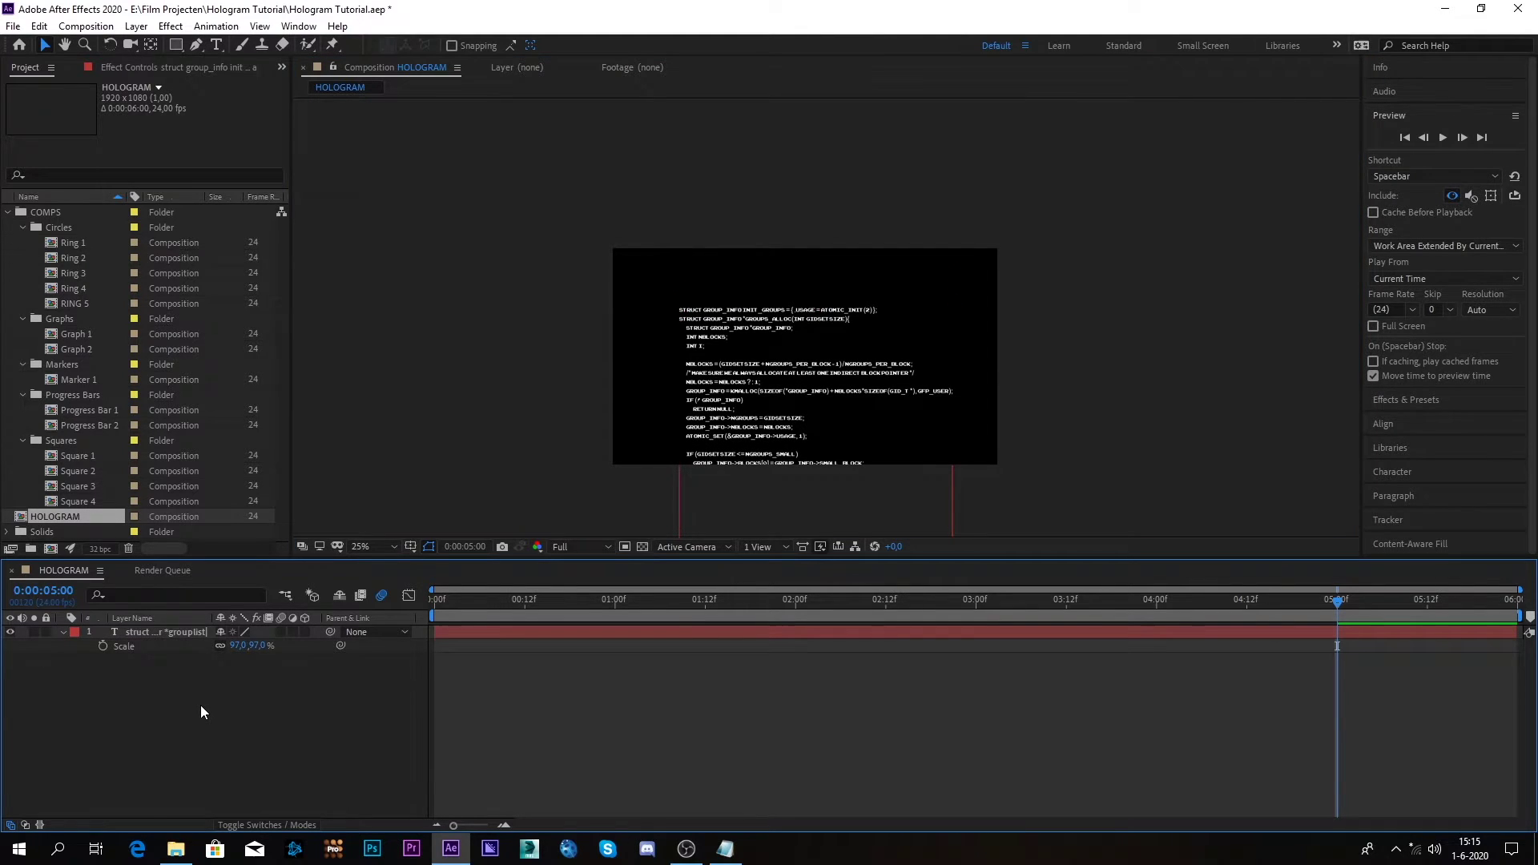
# Add a white 1920×1080 solid layer named Matte
pyautogui.rightClick(200, 705)
pyautogui.moveTo(272, 529)
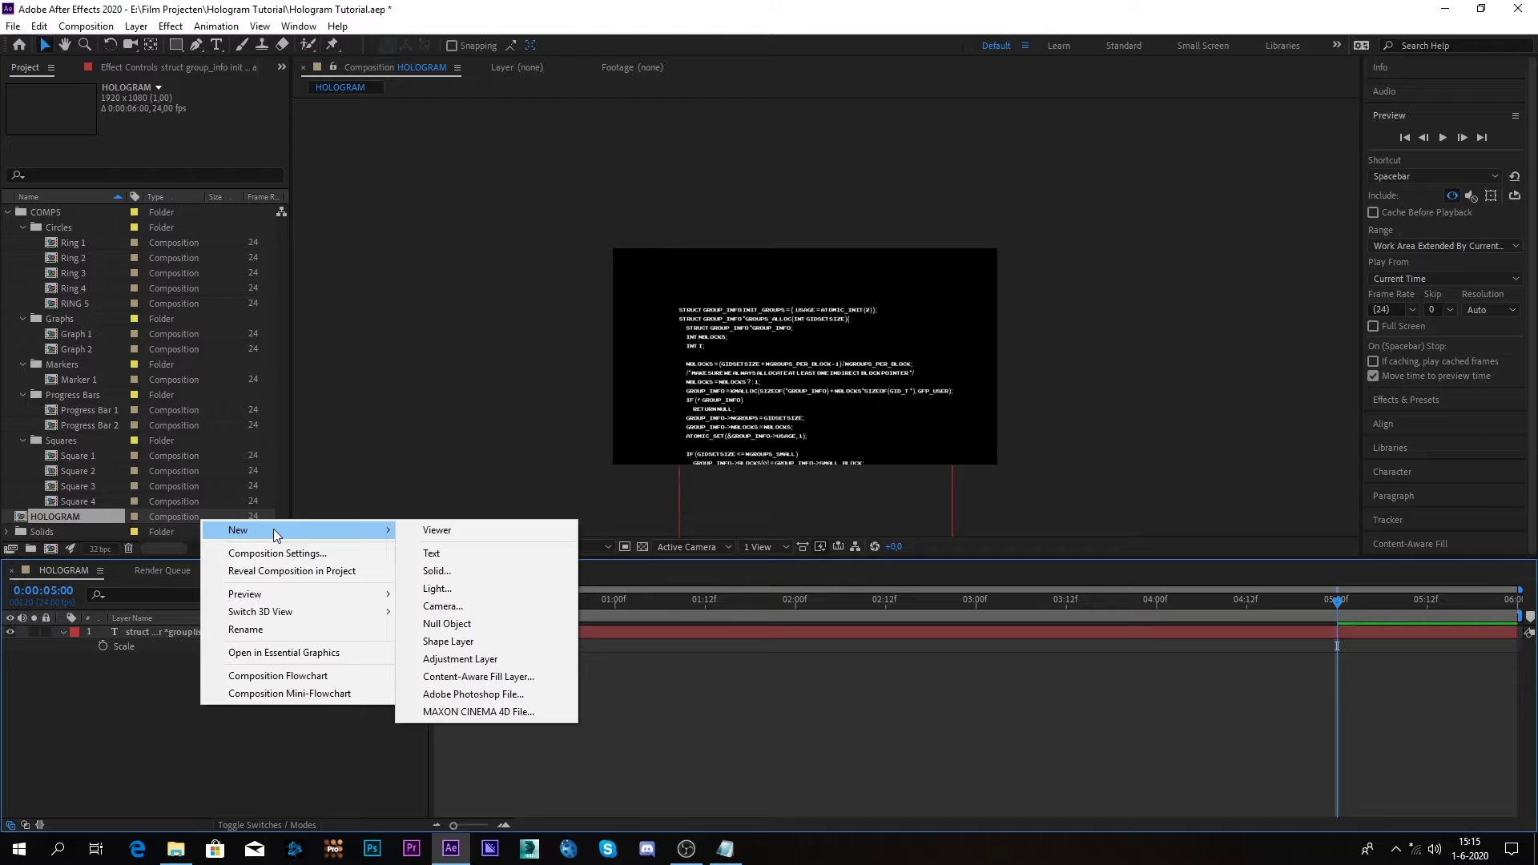
pyautogui.click(530, 568)
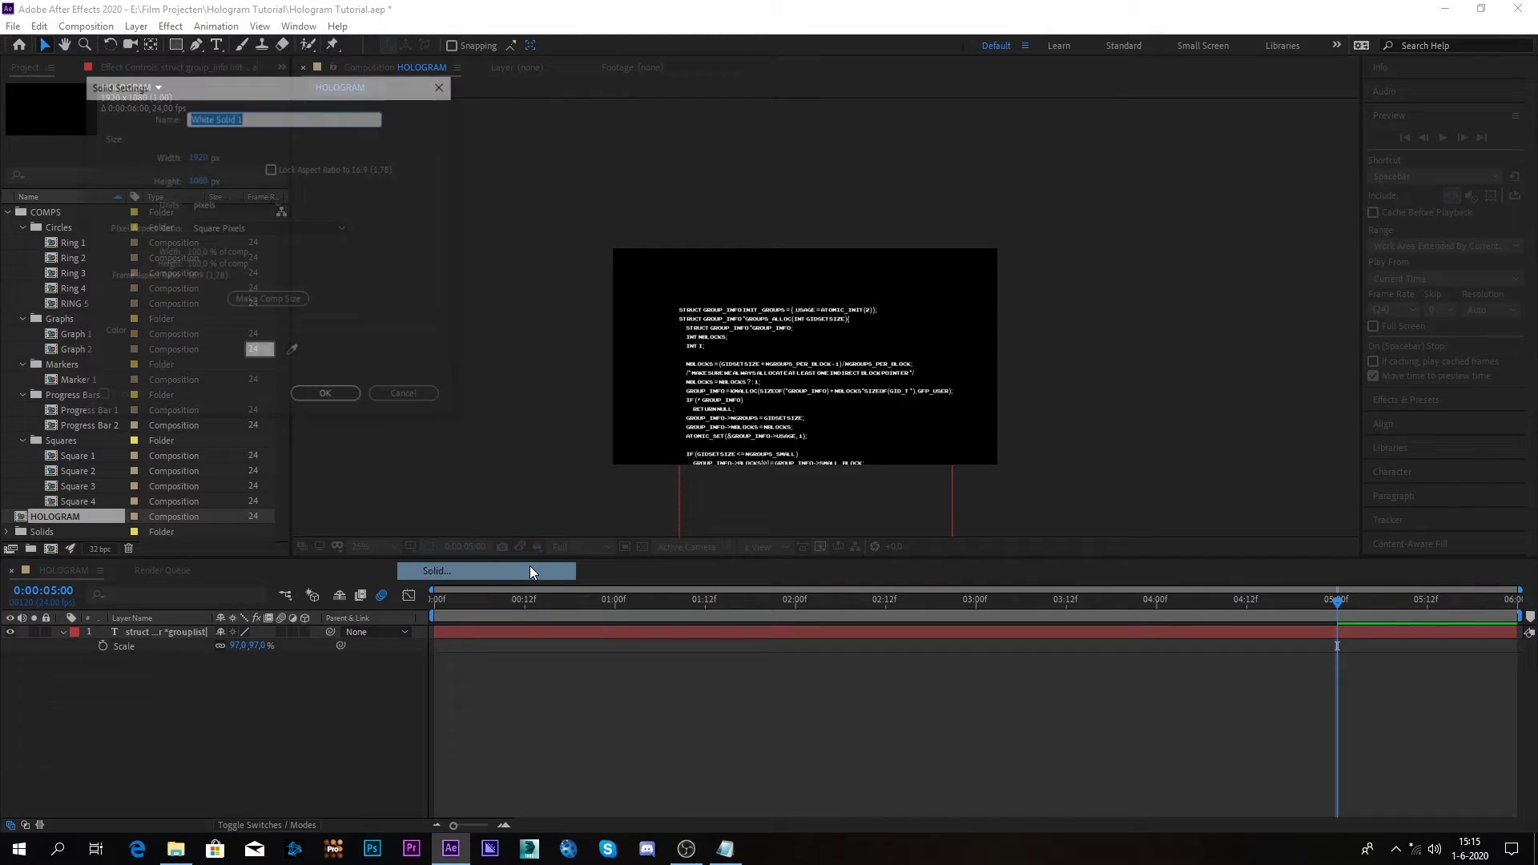
pyautogui.write('Matte')
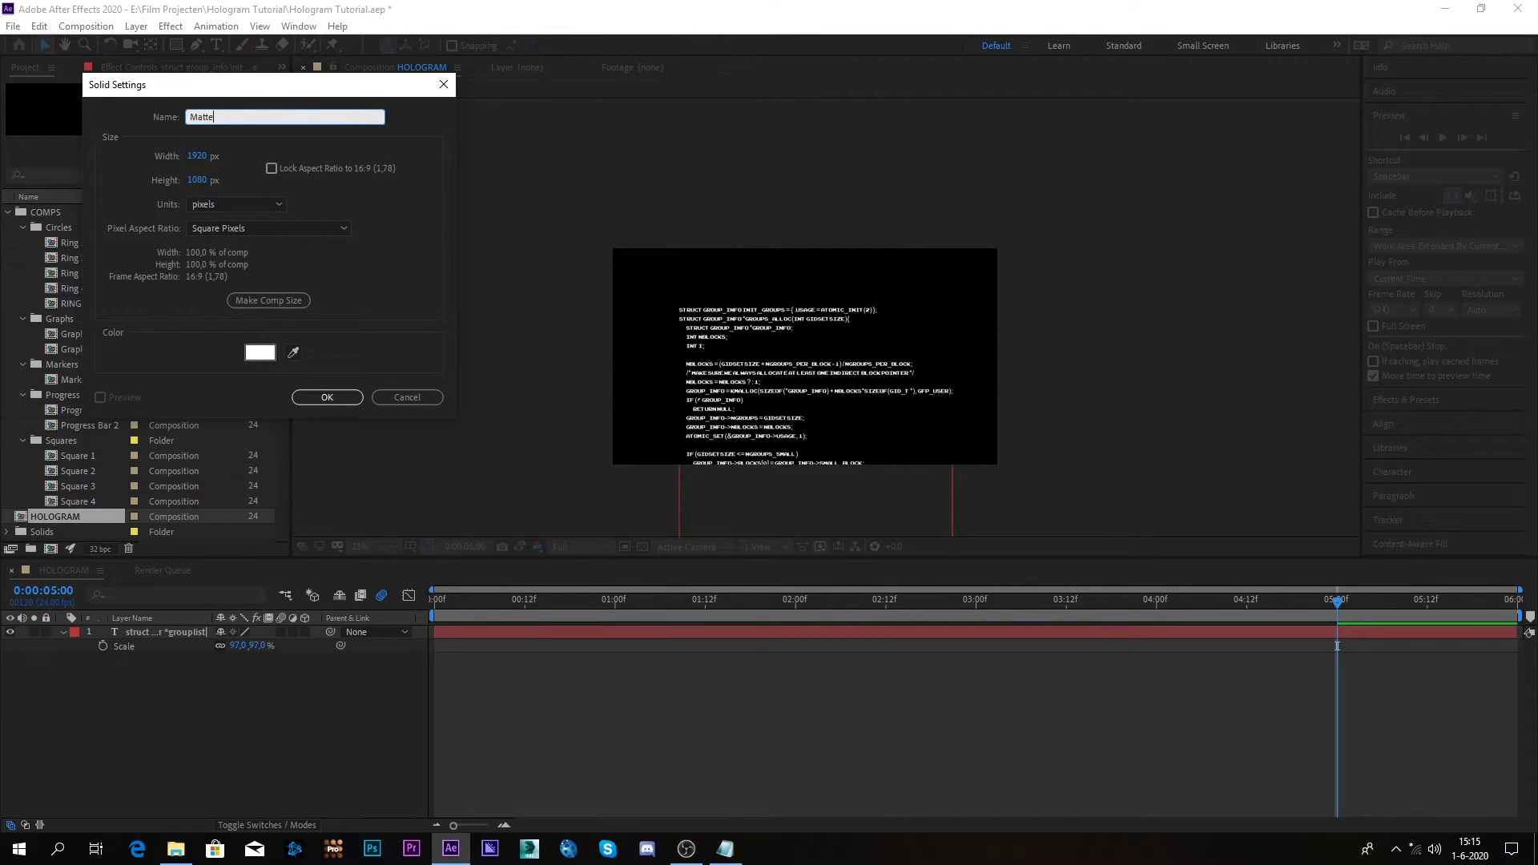
pyautogui.press('Return')
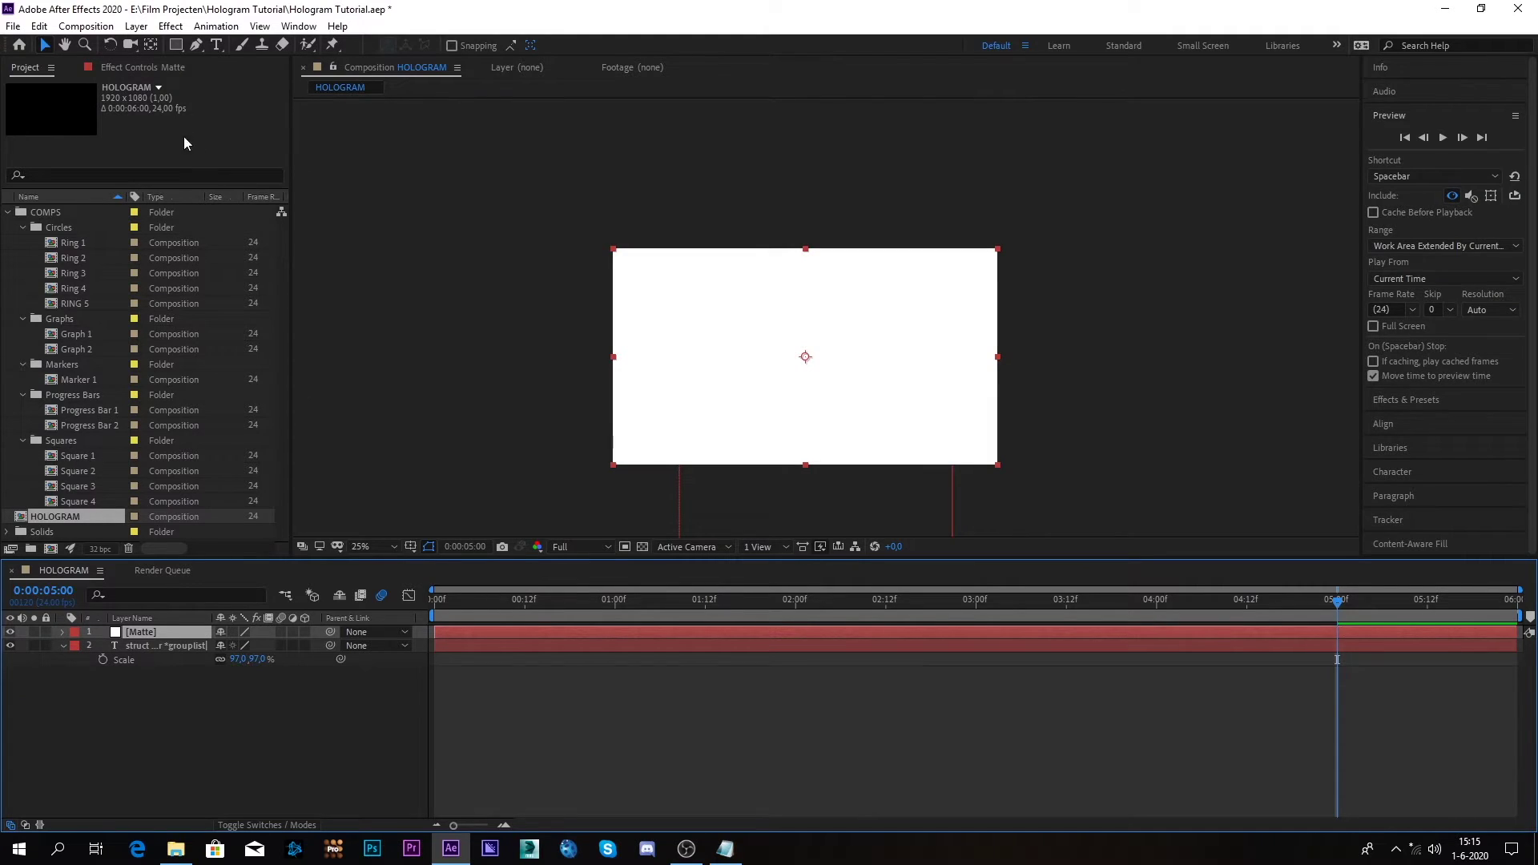
# Show a proportional grid over the HOLOGRAM composition
pyautogui.click(173, 48)
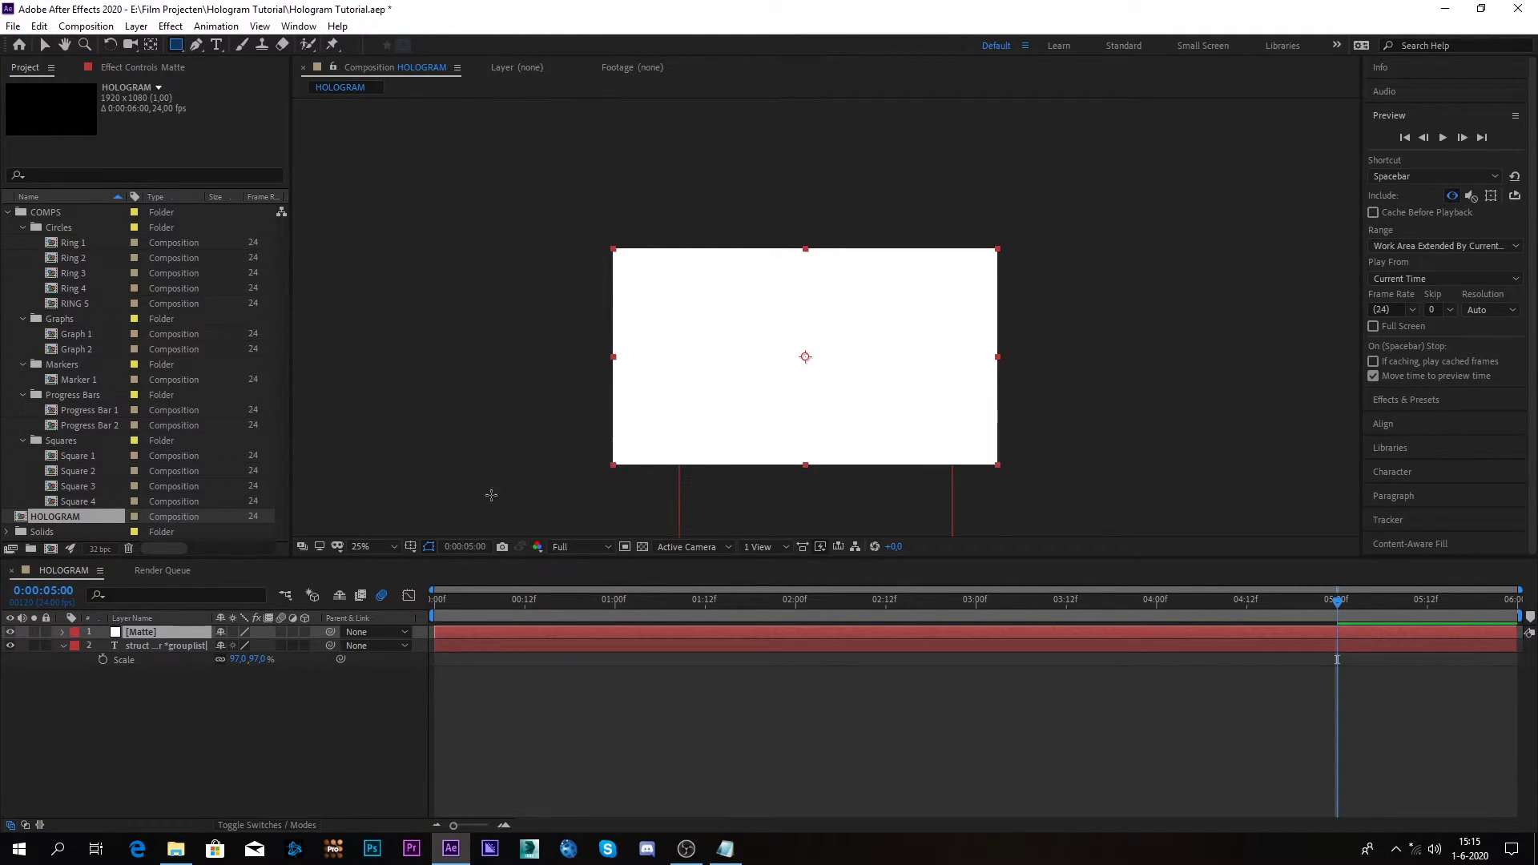
pyautogui.click(411, 549)
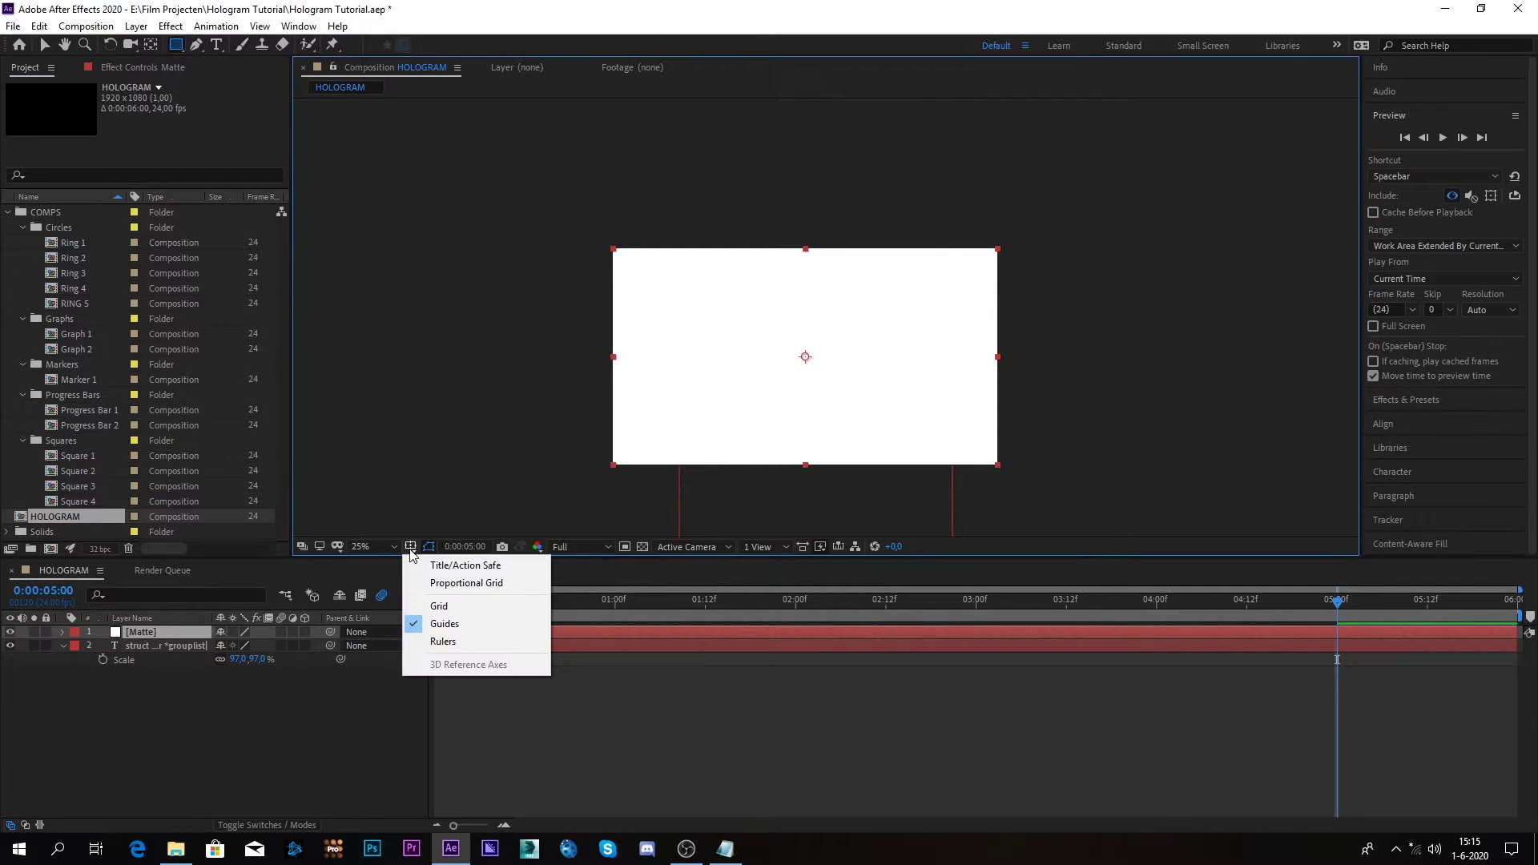
pyautogui.click(442, 586)
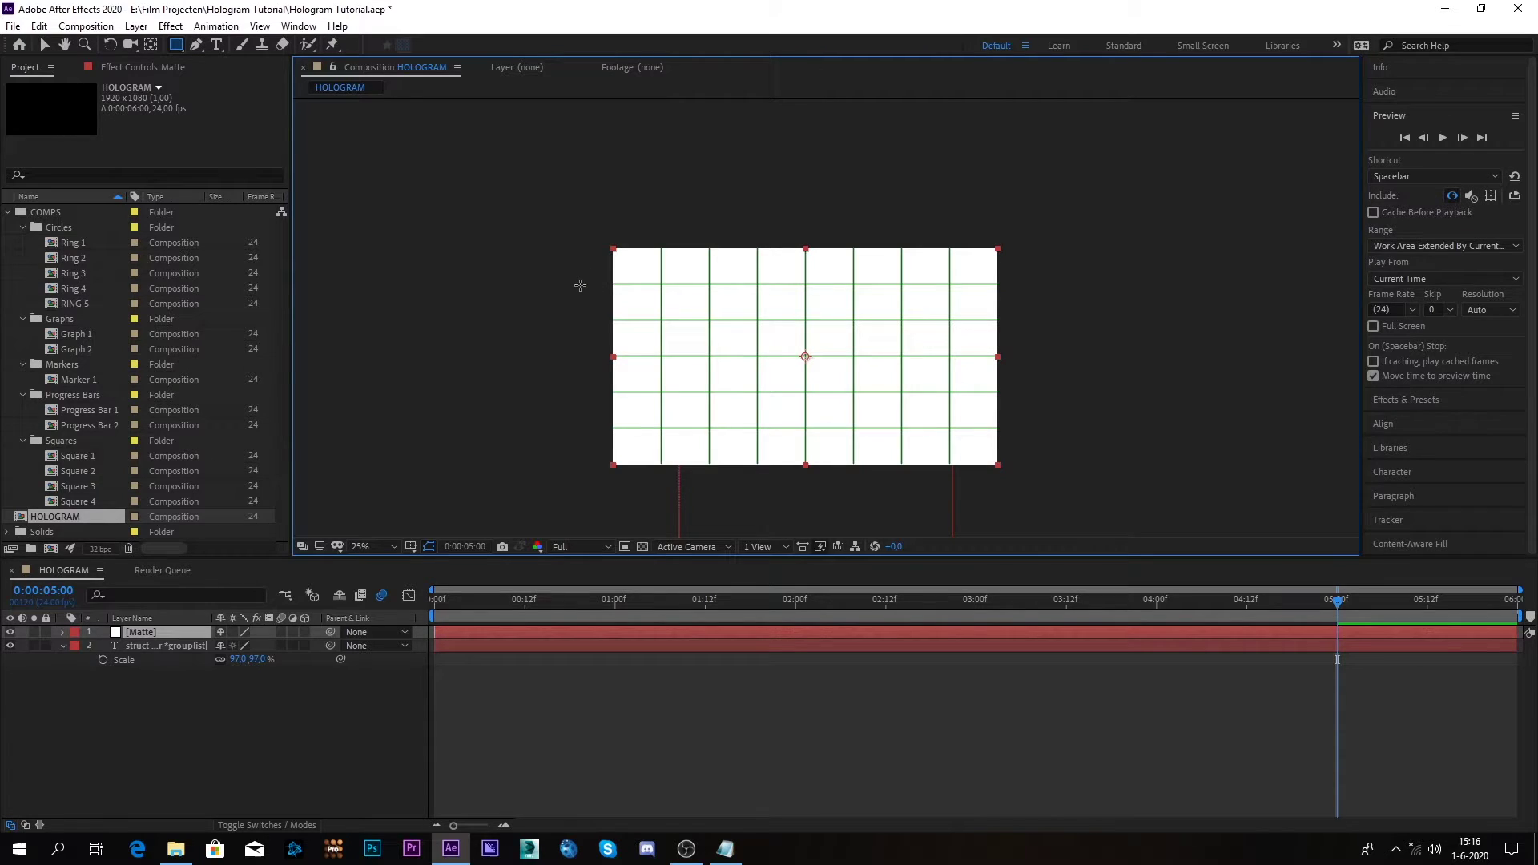
# Draw a rectangular mask band across the middle of the Matte solid
pyautogui.moveTo(610, 282); pyautogui.dragTo(1013, 429)
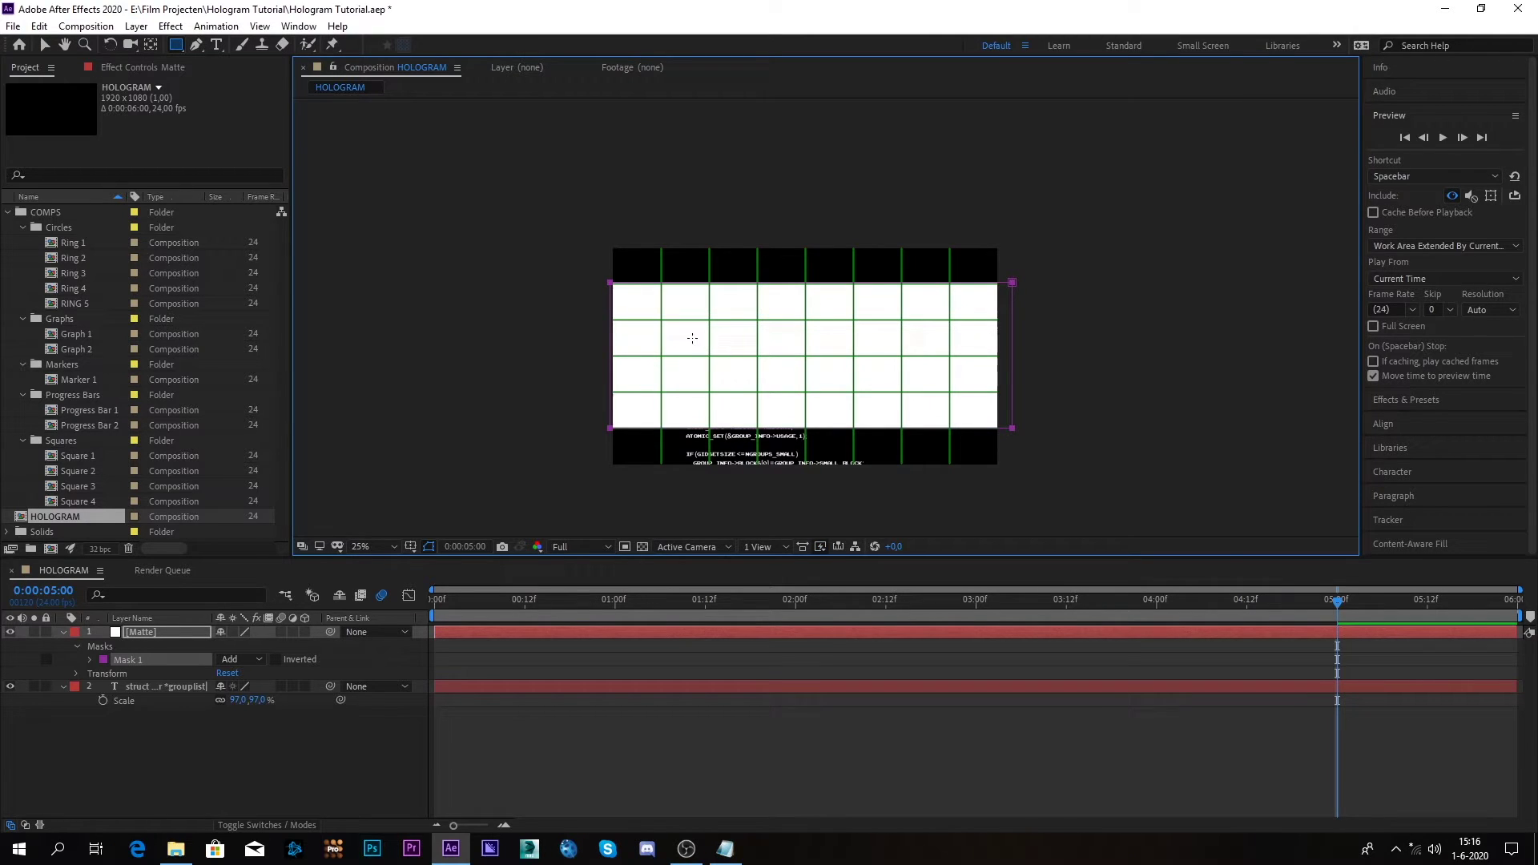
pyautogui.click(88, 660)
pyautogui.click(141, 673)
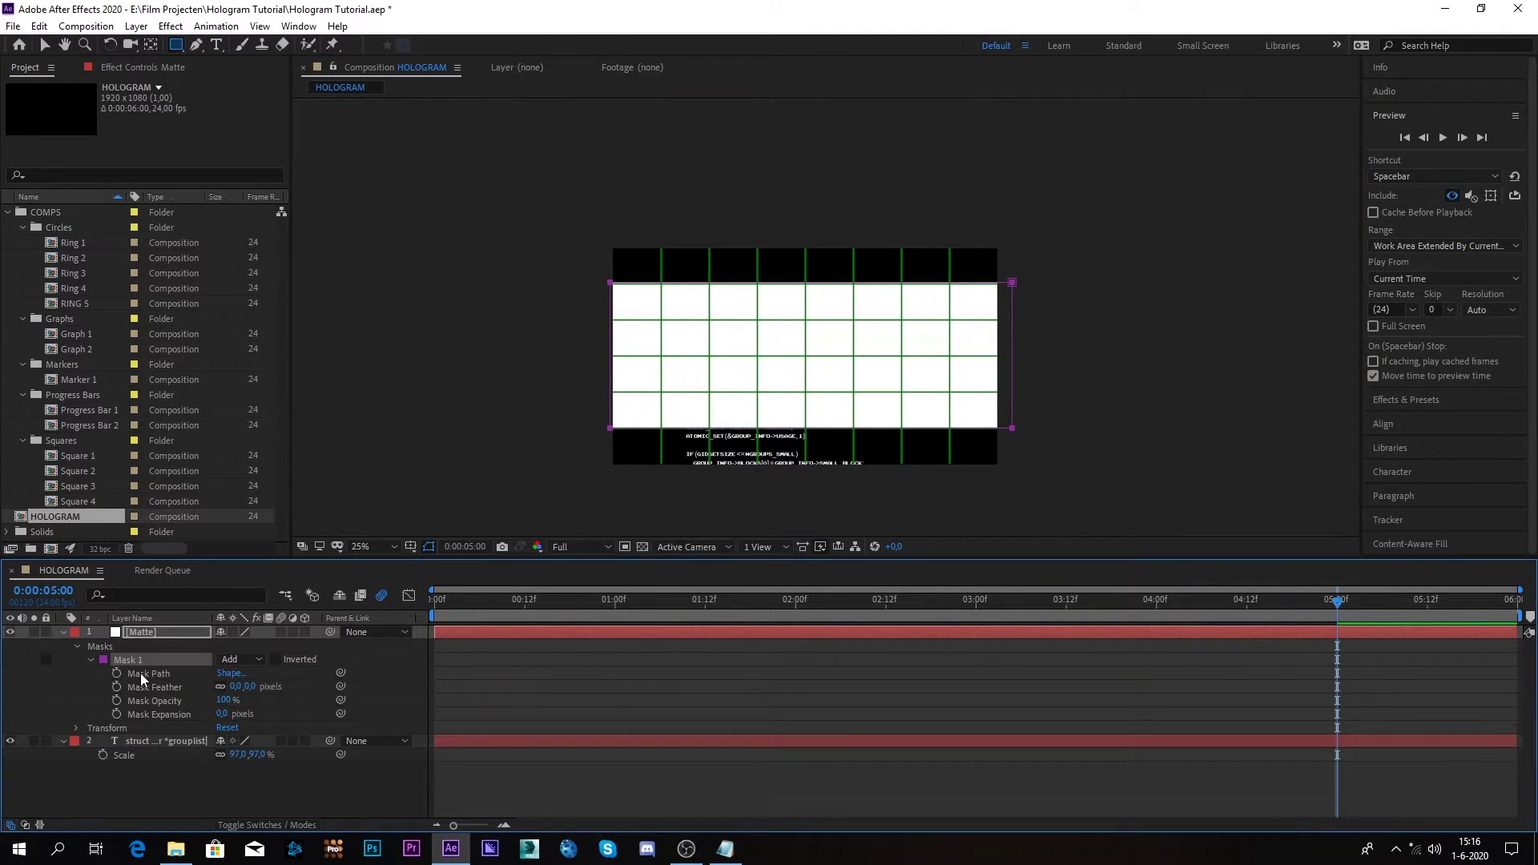
# Push the mask's left and right vertices outward past the composition edges
pyautogui.click(46, 51)
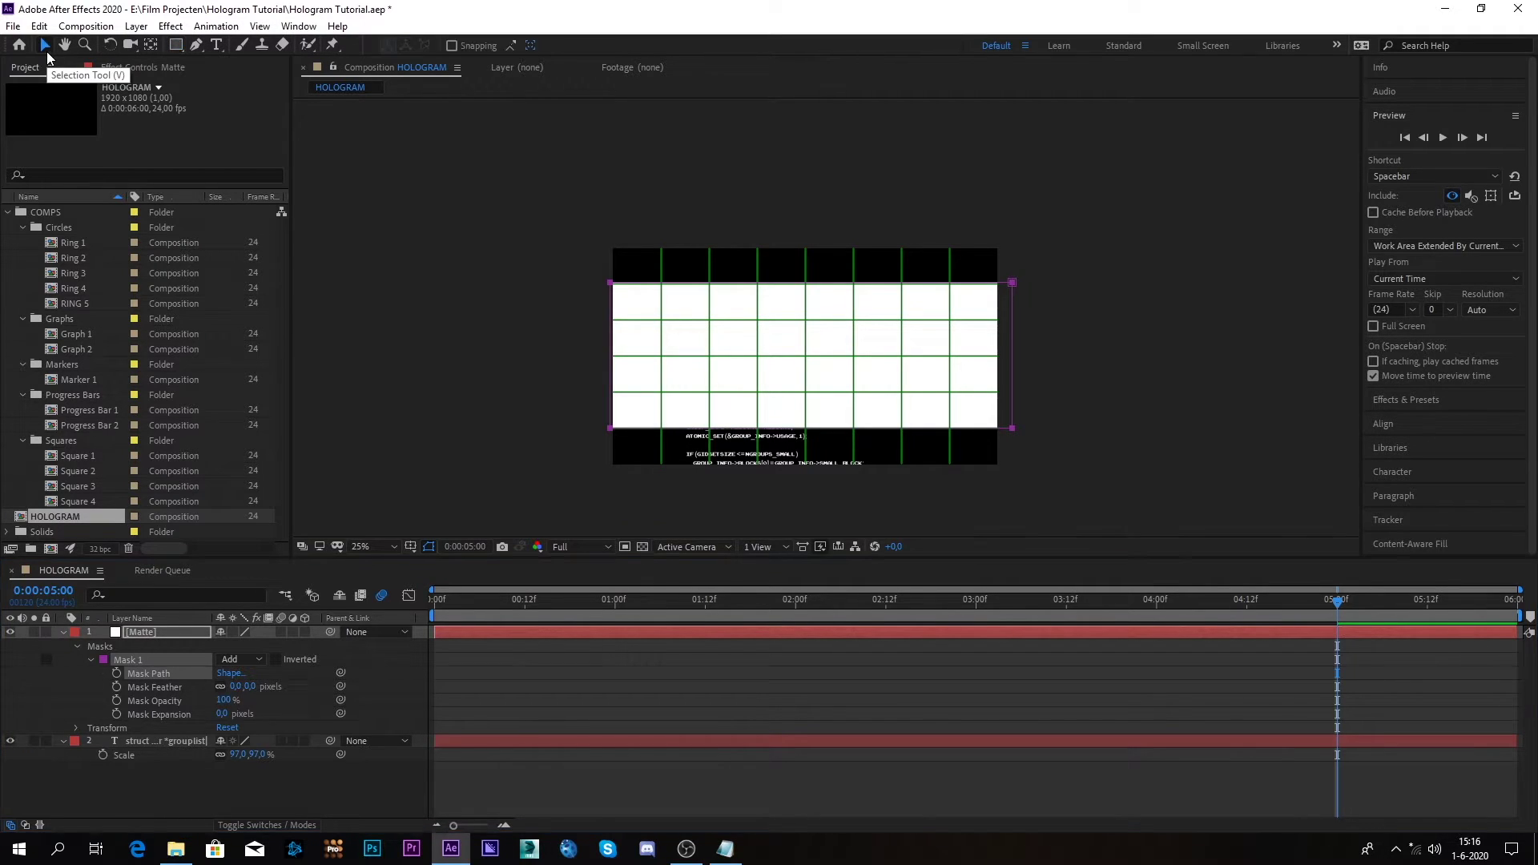
pyautogui.moveTo(505, 481); pyautogui.dragTo(623, 219)
pyautogui.hotkey('shift', 'Left')
pyautogui.hotkey('shift', 'Left')
pyautogui.hotkey('shift', 'Left')
pyautogui.hotkey('shift', 'Left')
pyautogui.hotkey('shift', 'Left')
pyautogui.hotkey('shift', 'Left')
pyautogui.hotkey('shift', 'Left')
pyautogui.hotkey('shift', 'Left')
pyautogui.hotkey('shift', 'Left')
pyautogui.hotkey('shift', 'Left')
pyautogui.hotkey('shift', 'Left')
pyautogui.hotkey('shift', 'Left')
pyautogui.hotkey('shift', 'Left')
pyautogui.hotkey('shift', 'Left')
pyautogui.hotkey('shift', 'Left')
pyautogui.hotkey('shift', 'Left')
pyautogui.hotkey('shift', 'Left')
pyautogui.hotkey('shift', 'Left')
pyautogui.hotkey('shift', 'Left')
pyautogui.hotkey('shift', 'Left')
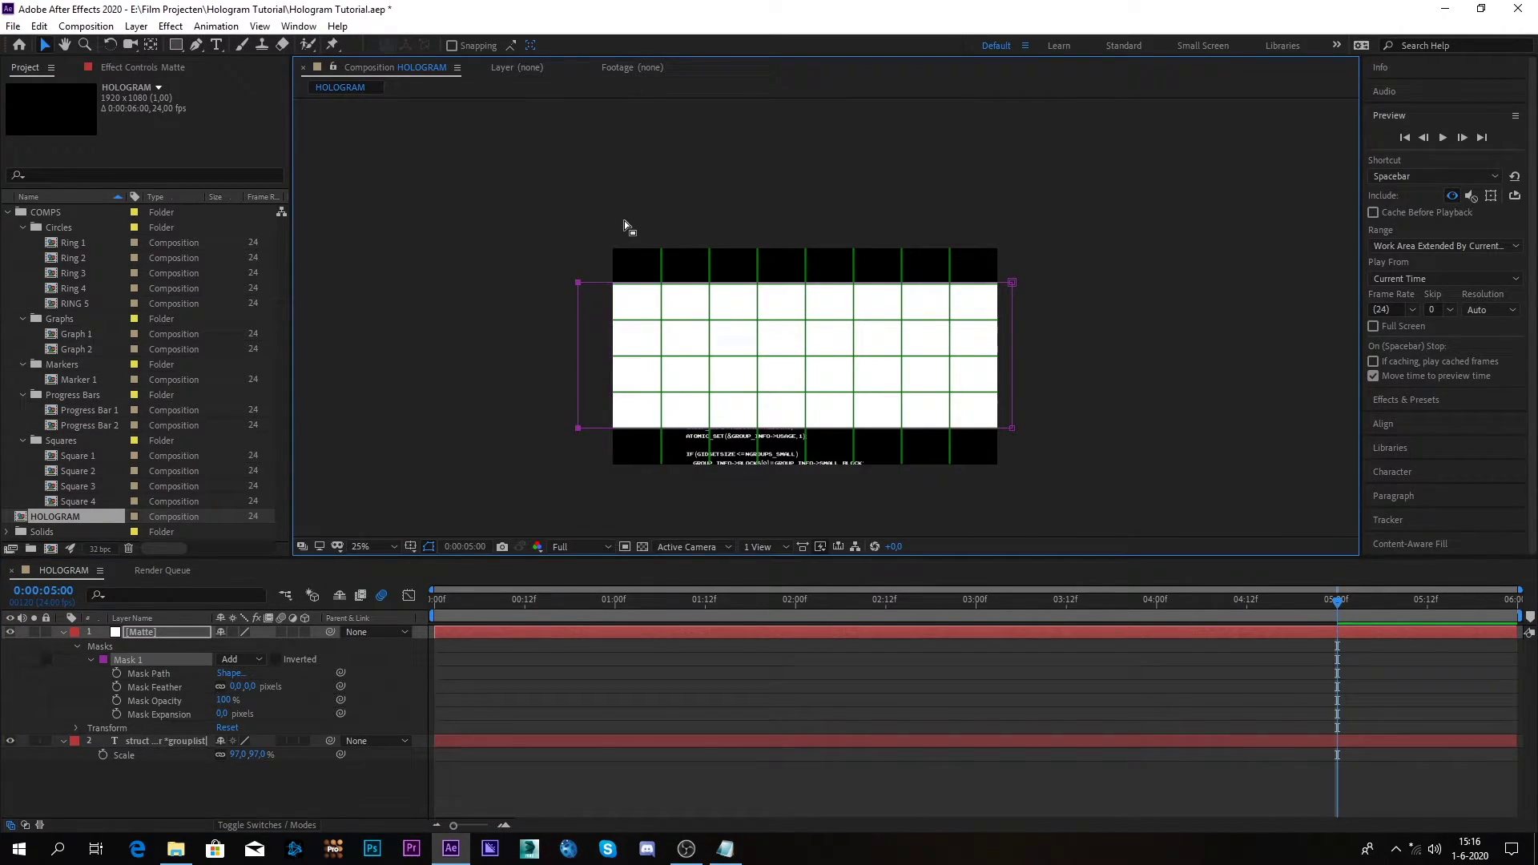
pyautogui.moveTo(1162, 221); pyautogui.dragTo(961, 474)
pyautogui.hotkey('shift', 'Right')
pyautogui.hotkey('shift', 'Right')
pyautogui.hotkey('shift', 'Right')
pyautogui.hotkey('shift', 'Right')
pyautogui.hotkey('shift', 'Right')
pyautogui.hotkey('shift', 'Right')
pyautogui.hotkey('shift', 'Right')
pyautogui.hotkey('shift', 'Right')
pyautogui.hotkey('shift', 'Right')
pyautogui.hotkey('shift', 'Right')
pyautogui.hotkey('shift', 'Right')
pyautogui.hotkey('shift', 'Right')
pyautogui.hotkey('shift', 'Right')
pyautogui.hotkey('shift', 'Right')
pyautogui.hotkey('shift', 'Right')
pyautogui.hotkey('shift', 'Right')
pyautogui.hotkey('shift', 'Right')
pyautogui.hotkey('shift', 'Right')
pyautogui.hotkey('shift', 'Right')
pyautogui.hotkey('shift', 'Right')
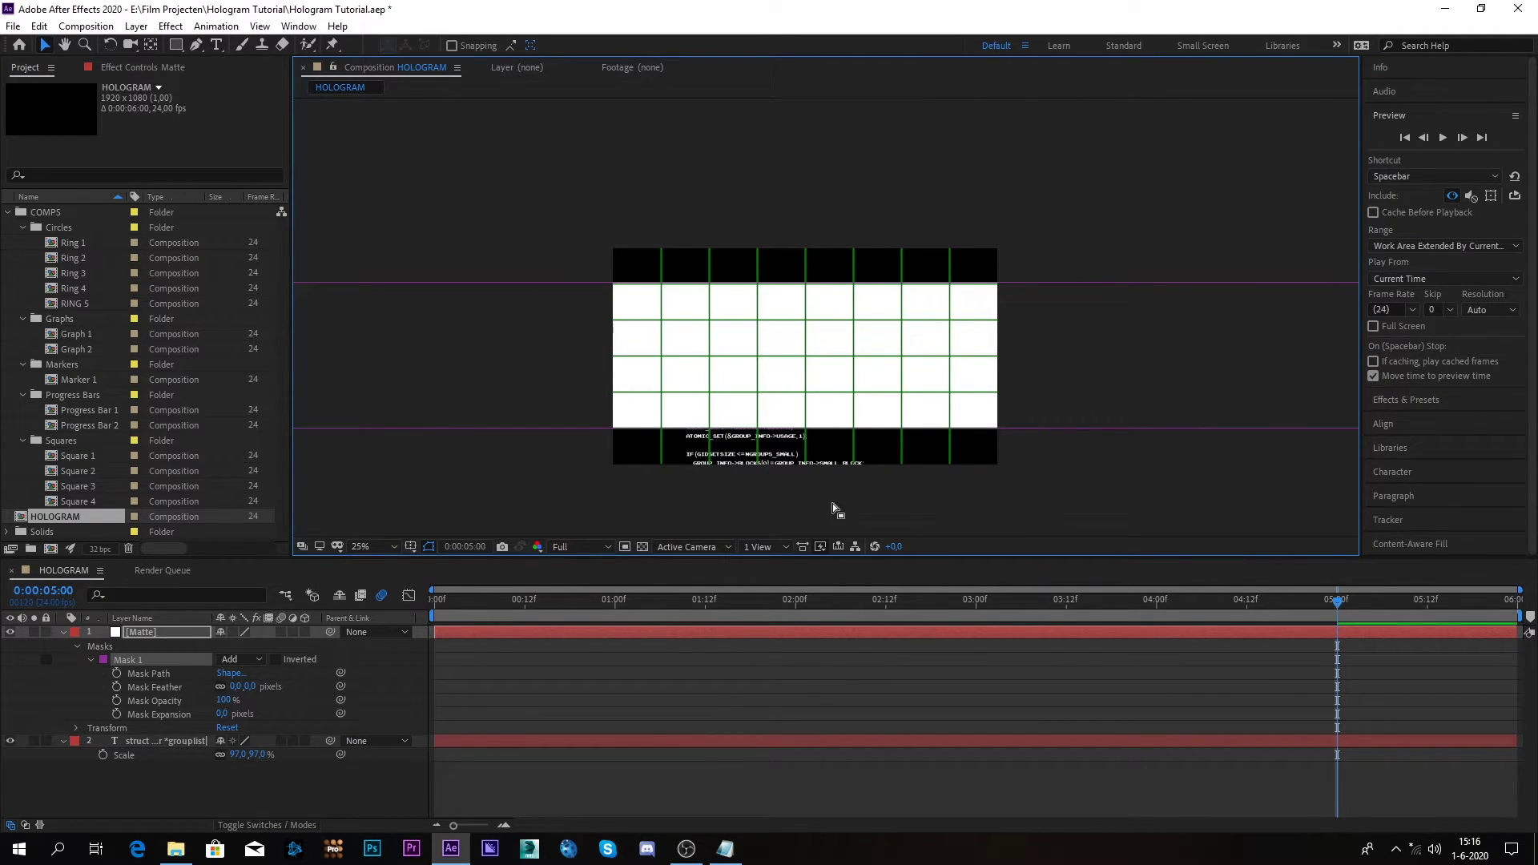
# Feather the Matte layer's mask by 157 pixels
pyautogui.click(175, 636)
pyautogui.press('u')
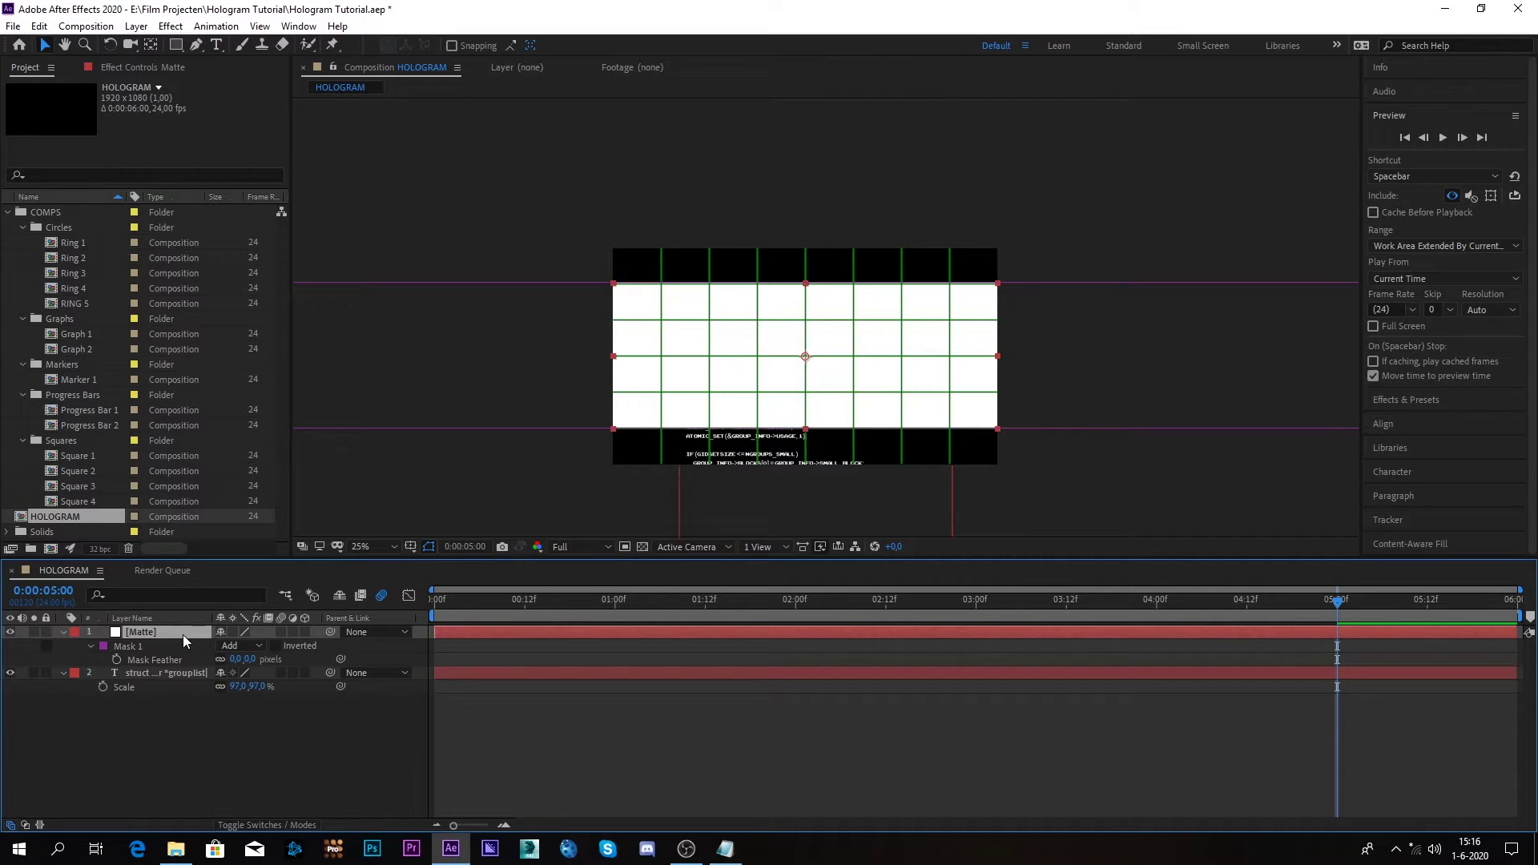
pyautogui.moveTo(242, 658)
pyautogui.mouseDown()
pyautogui.moveTo(335, 655)
pyautogui.moveTo(261, 658)
pyautogui.mouseUp()
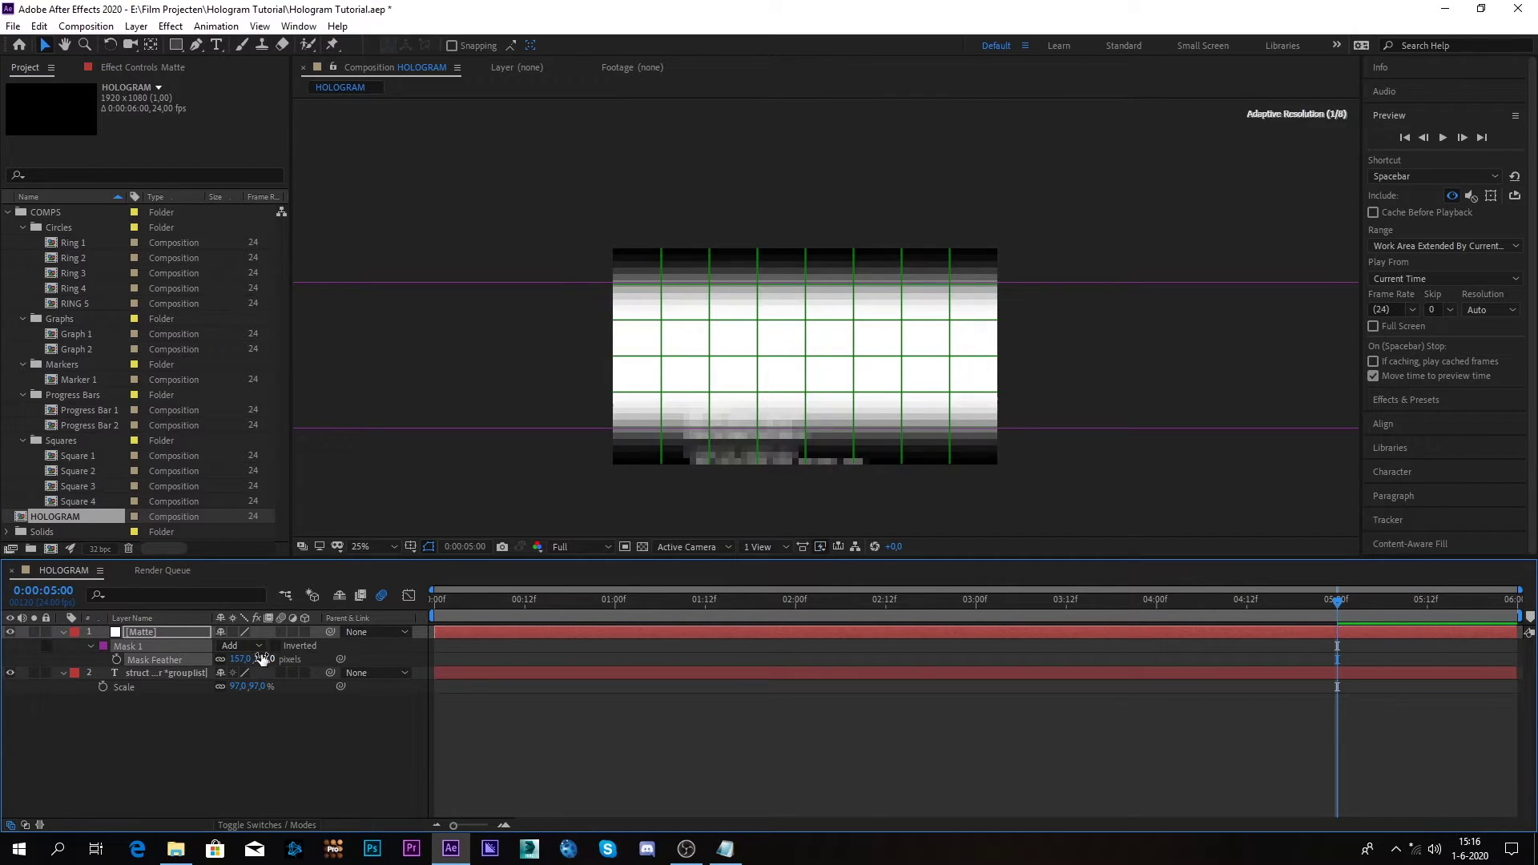
# Set the code text layer's TrkMat to Alpha Matte using the Matte layer
pyautogui.click(263, 826)
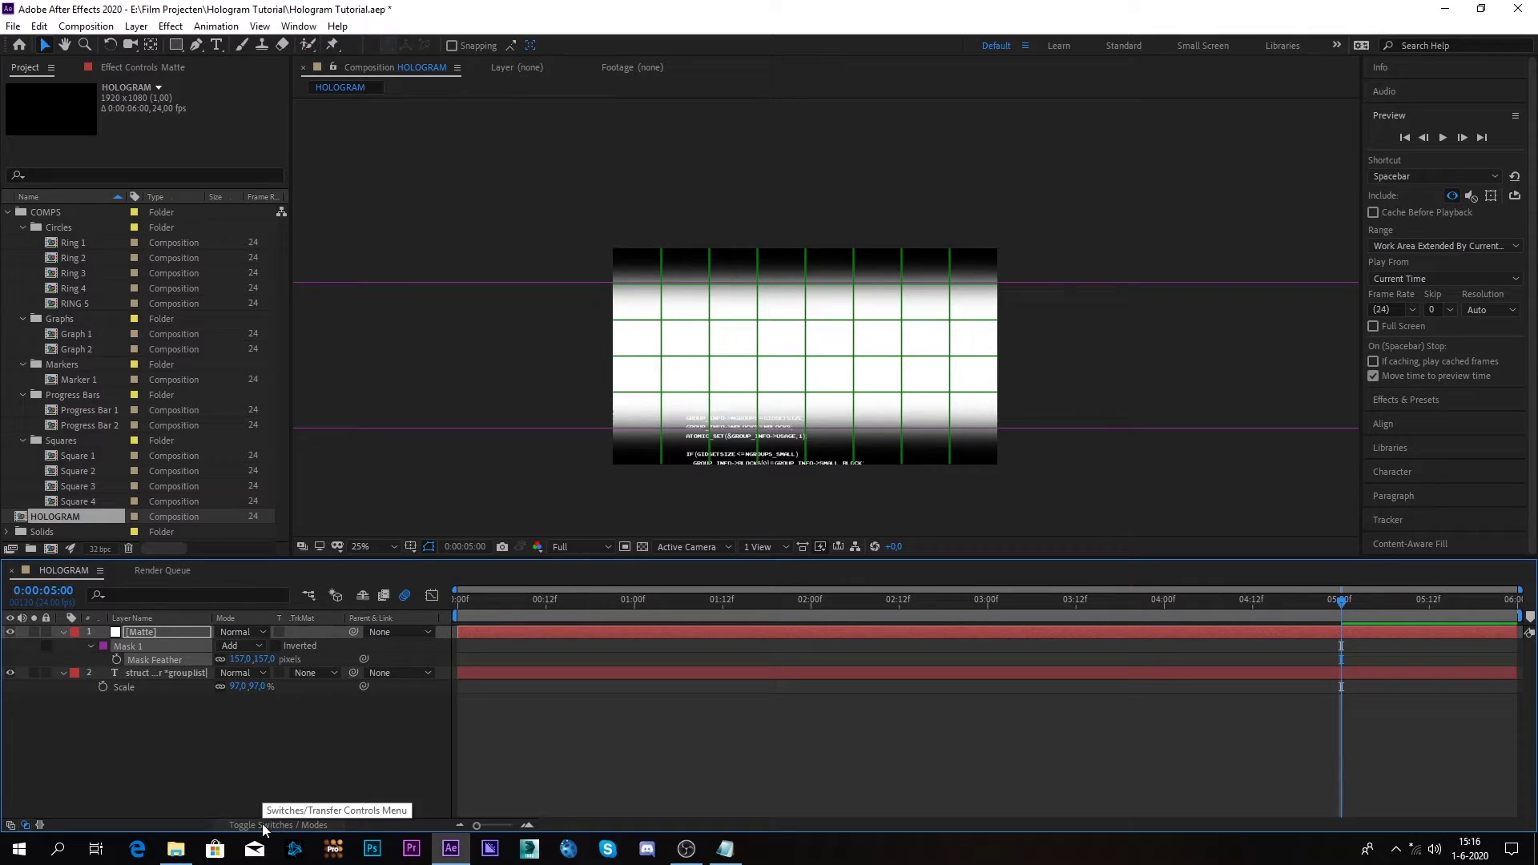
pyautogui.click(300, 728)
pyautogui.click(325, 669)
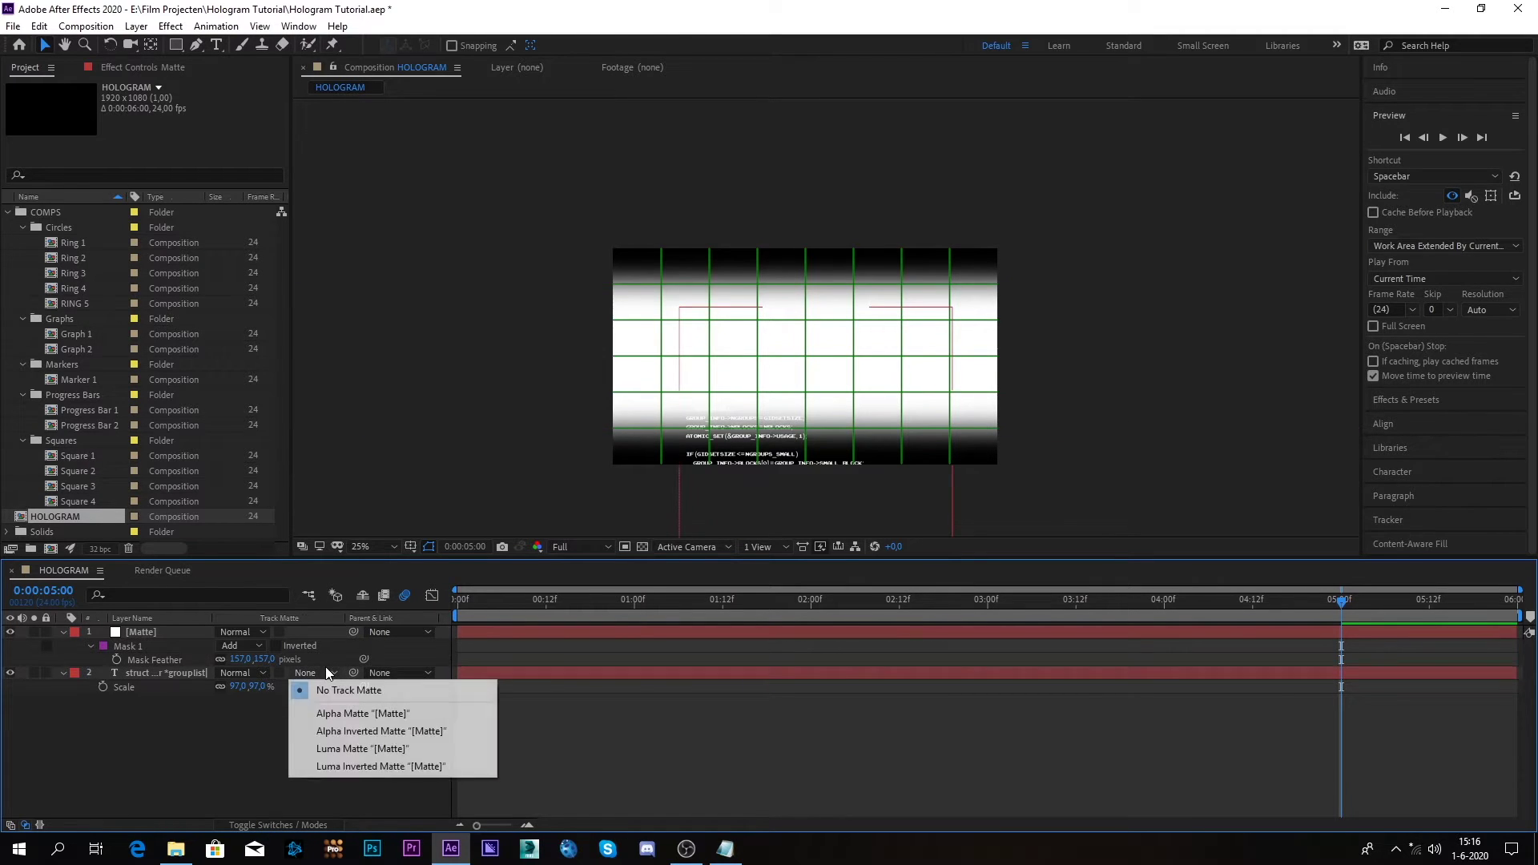
pyautogui.click(346, 720)
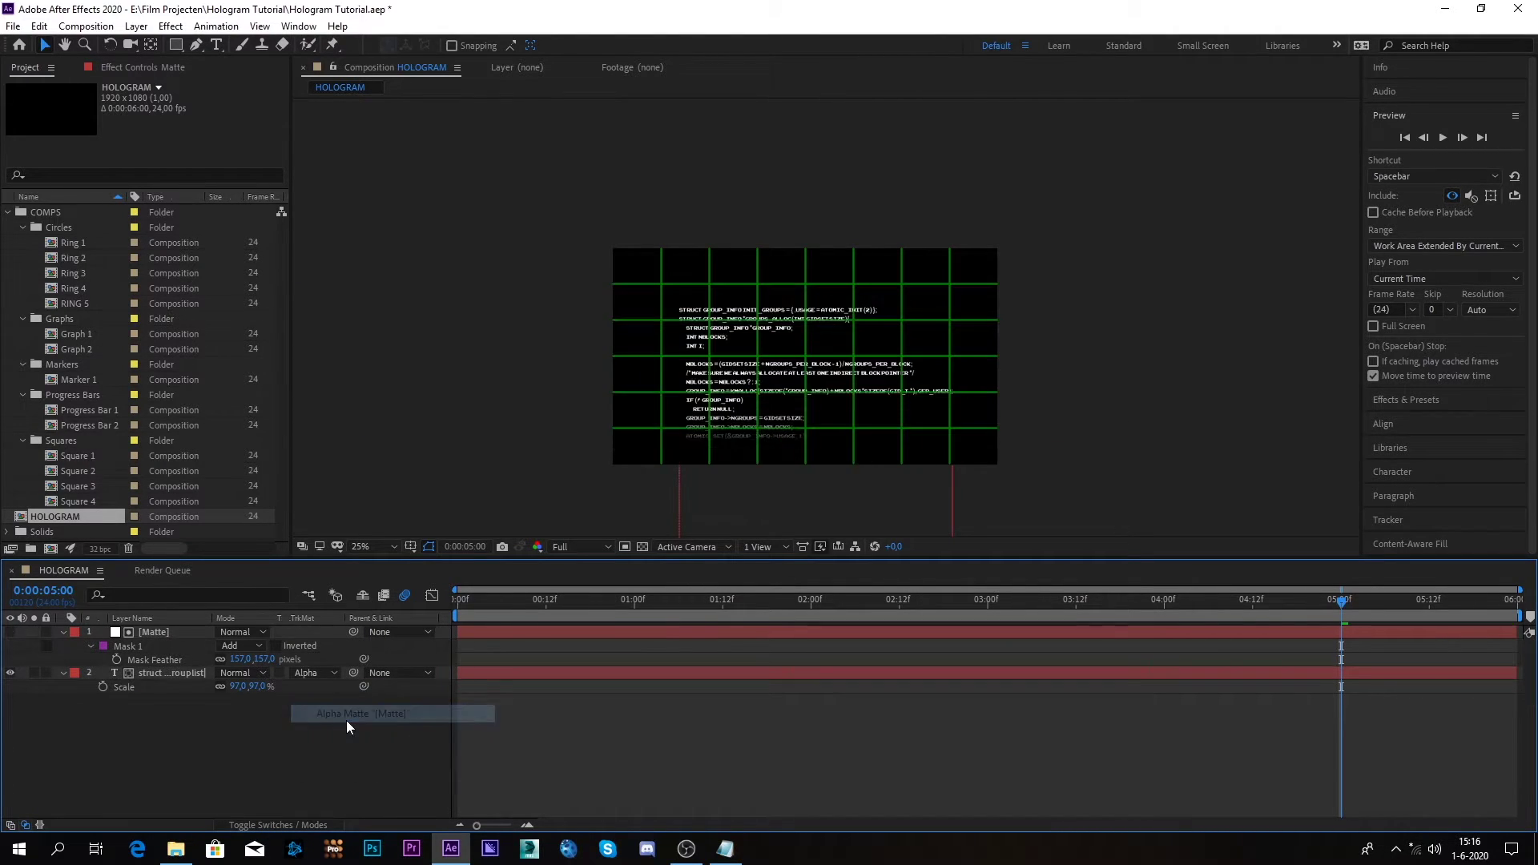
pyautogui.click(159, 630)
pyautogui.click(164, 670)
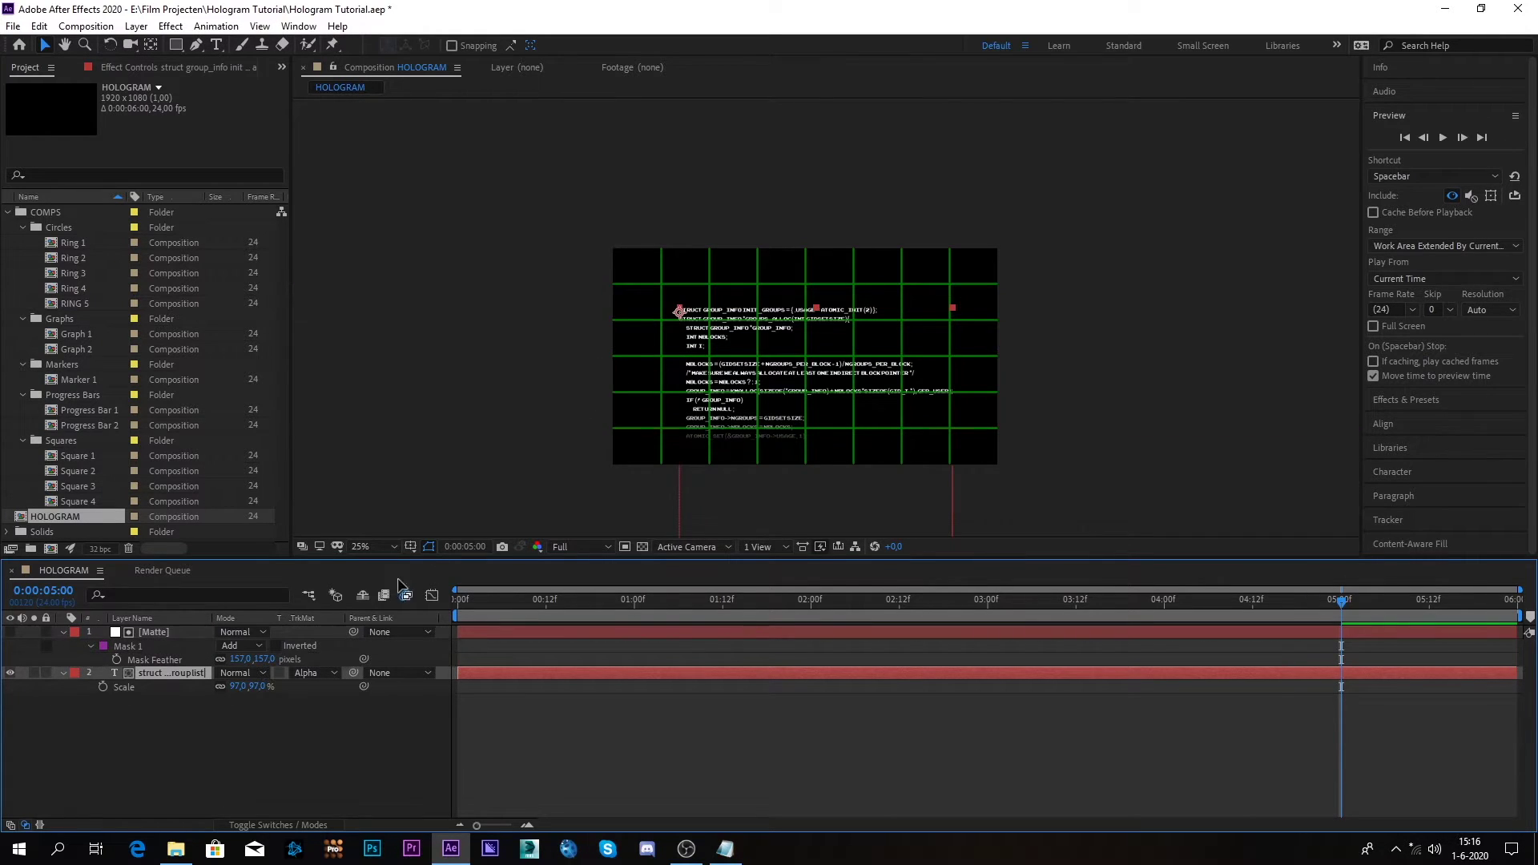
pyautogui.press('.')
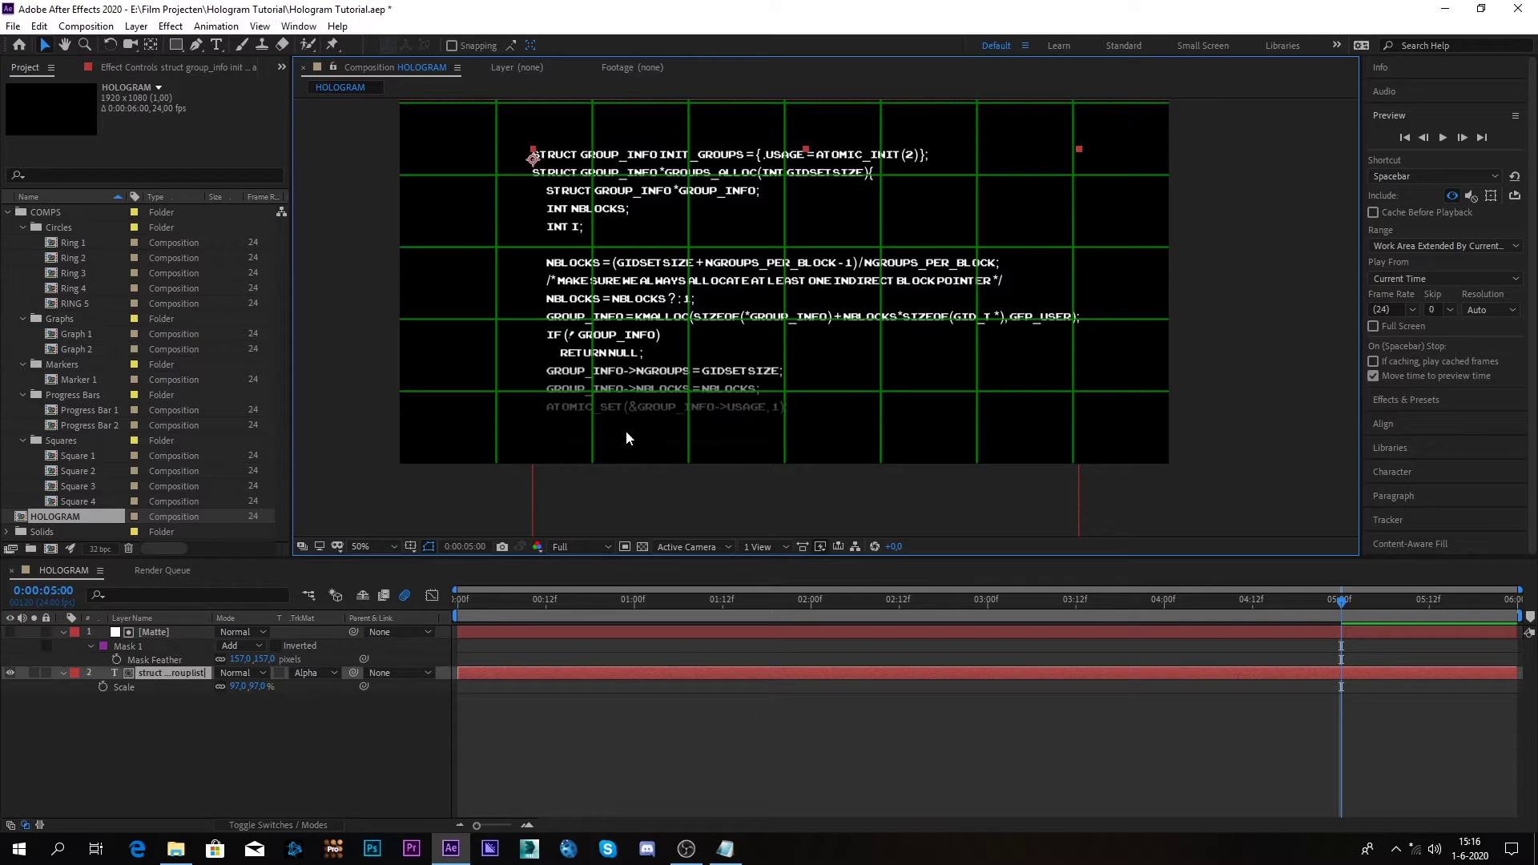
pyautogui.press(',')
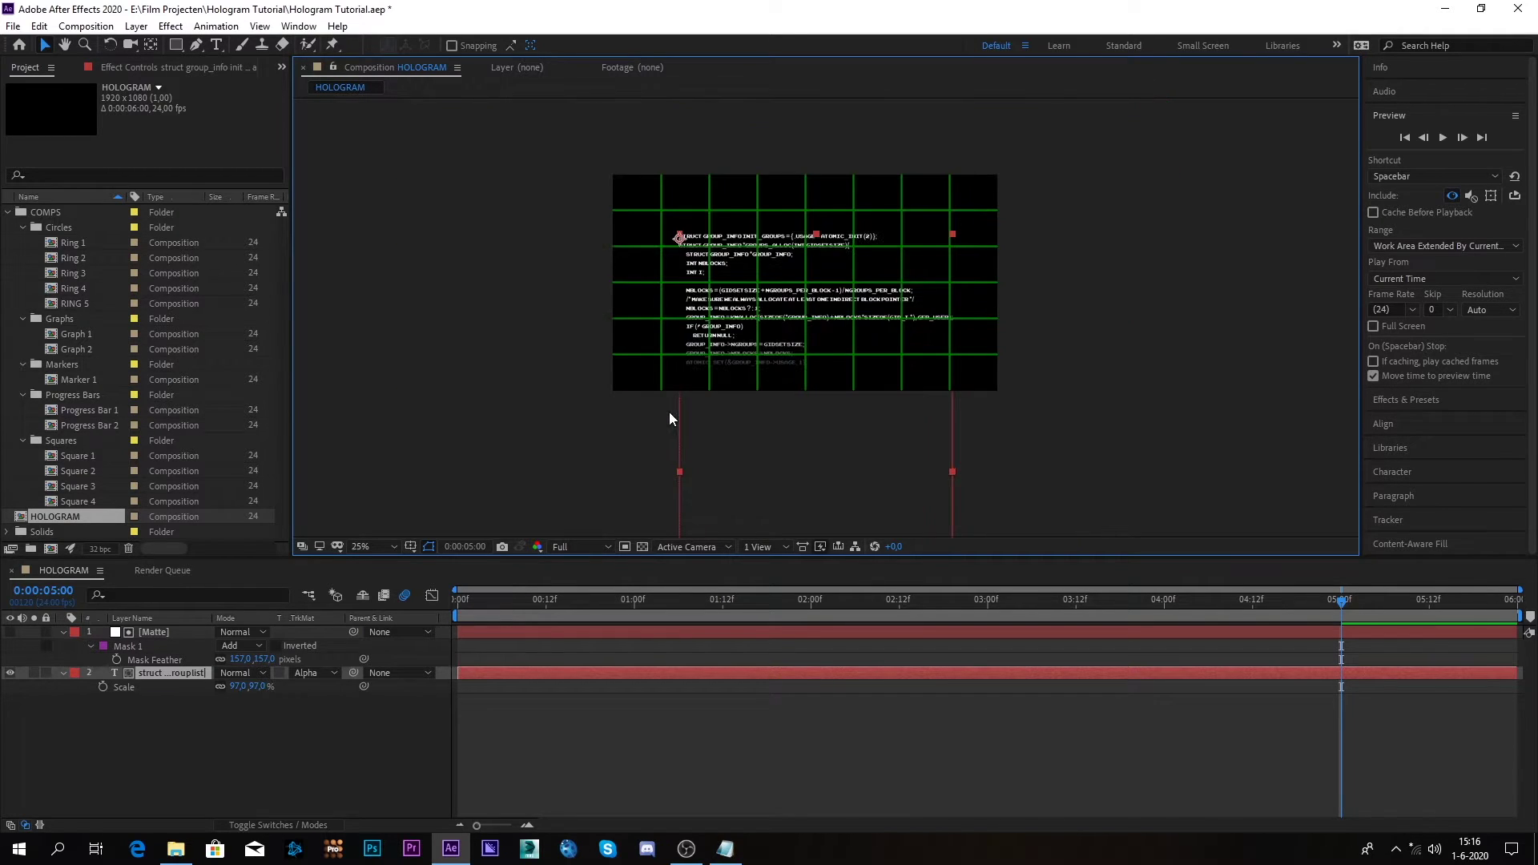
pyautogui.click(465, 597)
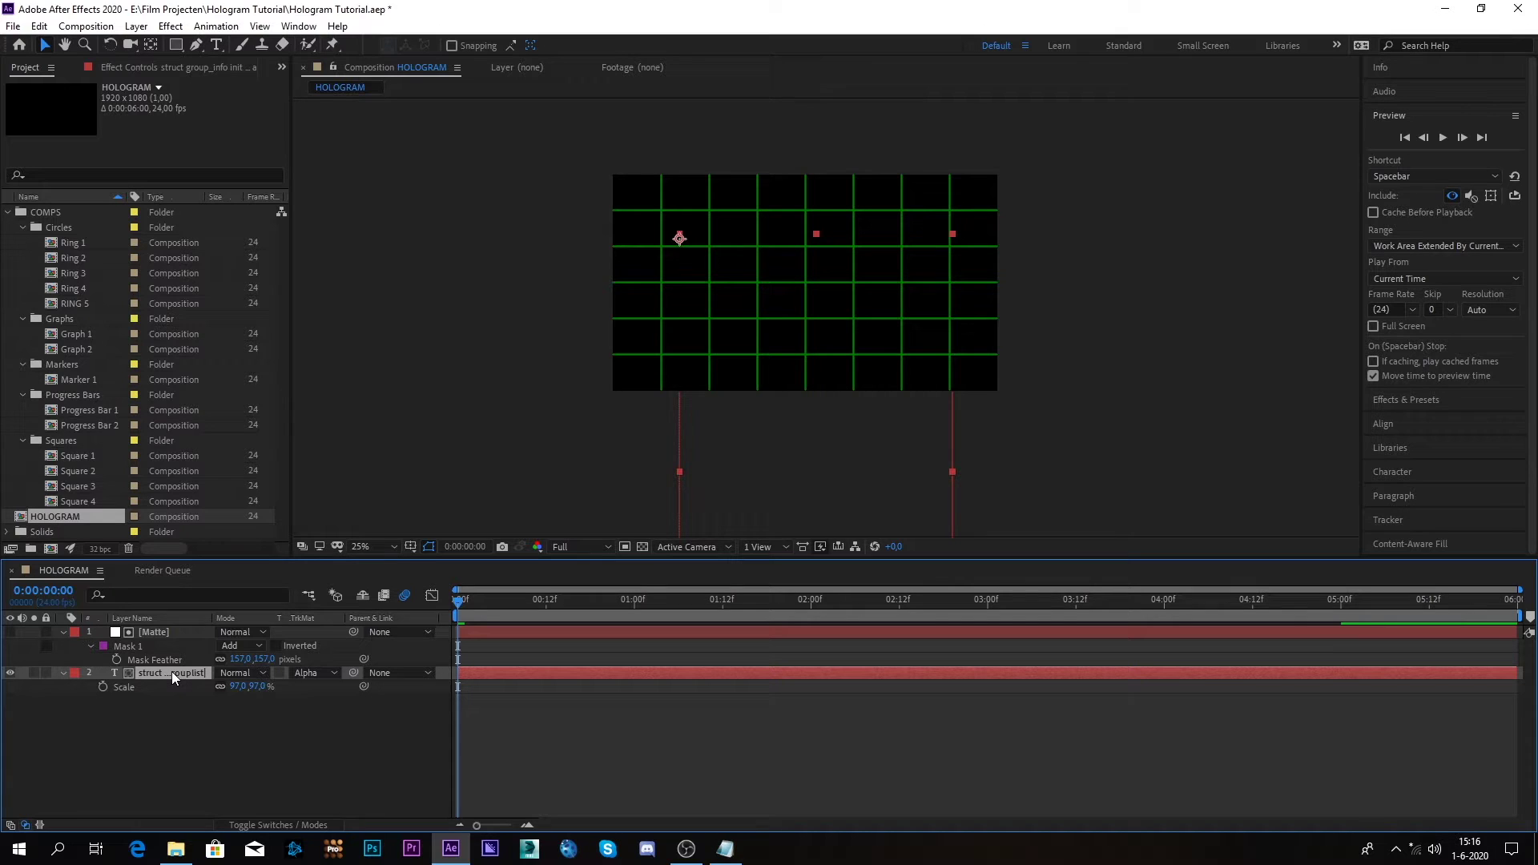
# Keyframe the code text's Position so it ends scrolled up at 332,-641
pyautogui.press('p')
pyautogui.click(101, 686)
pyautogui.moveTo(811, 611); pyautogui.dragTo(1097, 614)
pyautogui.press('End')
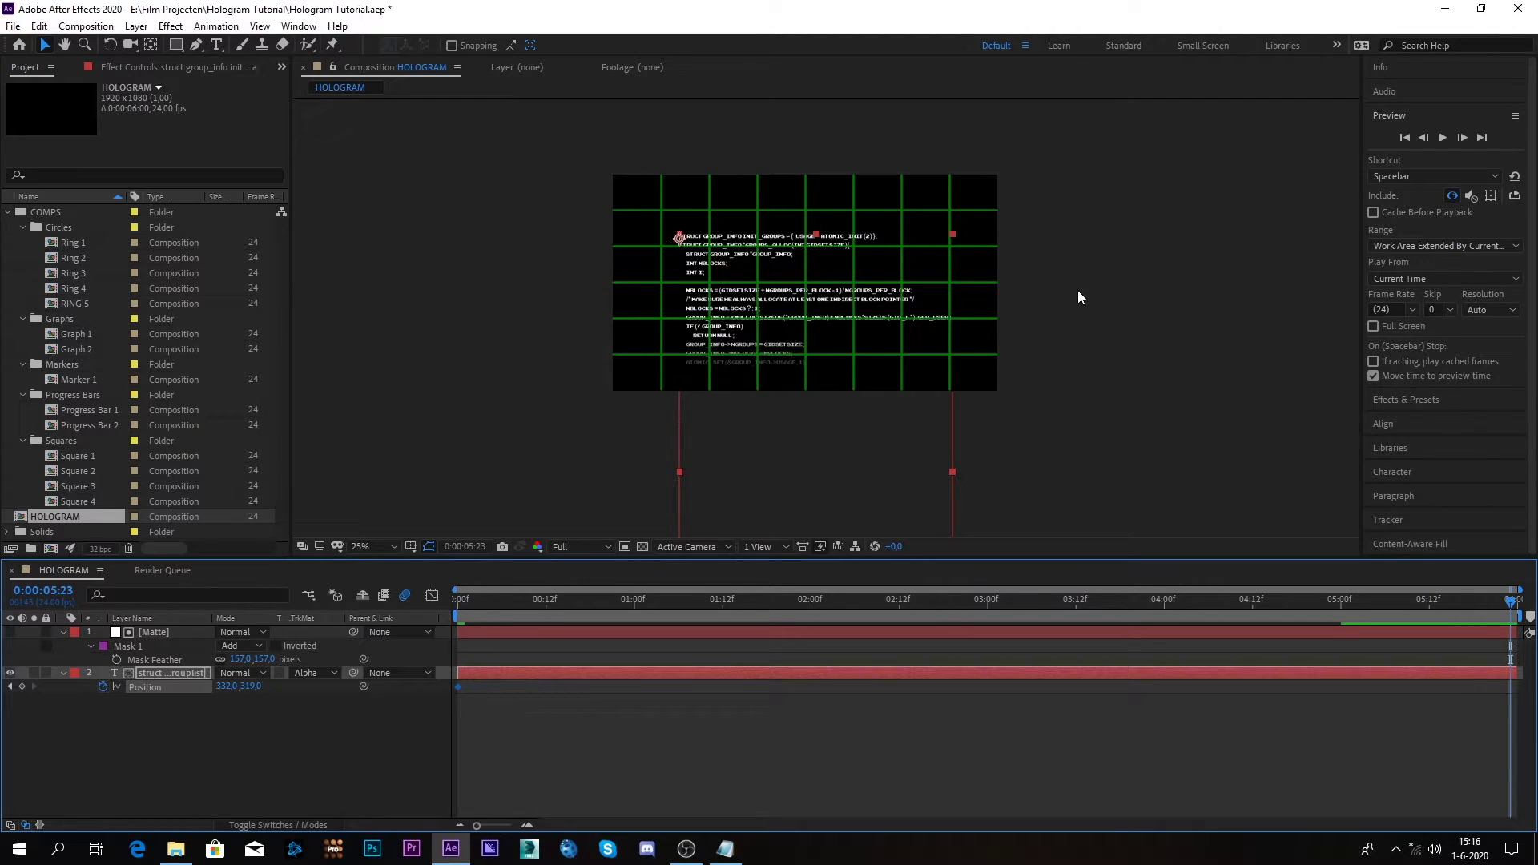
pyautogui.hotkey('shift', 'Up')
pyautogui.hotkey('shift', 'Up')
pyautogui.hotkey('shift', 'Up')
pyautogui.hotkey('shift', 'Up')
pyautogui.hotkey('shift', 'Up')
pyautogui.hotkey('shift', 'Up')
pyautogui.hotkey('shift', 'Up')
pyautogui.hotkey('shift', 'Up')
pyautogui.hotkey('shift', 'Up')
pyautogui.hotkey('shift', 'Up')
pyautogui.hotkey('shift', 'Up')
pyautogui.hotkey('shift', 'Up')
pyautogui.hotkey('shift', 'Up')
pyautogui.hotkey('shift', 'Up')
pyautogui.hotkey('shift', 'Up')
pyautogui.hotkey('shift', 'Up')
pyautogui.hotkey('shift', 'Up')
pyautogui.hotkey('shift', 'Up')
pyautogui.hotkey('shift', 'Up')
pyautogui.hotkey('shift', 'Up')
pyautogui.hotkey('shift', 'Up')
pyautogui.hotkey('shift', 'Up')
pyautogui.hotkey('shift', 'Up')
pyautogui.hotkey('shift', 'Up')
pyautogui.hotkey('shift', 'Up')
pyautogui.hotkey('shift', 'Up')
pyautogui.hotkey('shift', 'Up')
pyautogui.hotkey('shift', 'Up')
pyautogui.hotkey('shift', 'Up')
pyautogui.hotkey('shift', 'Up')
pyautogui.hotkey('shift', 'Up')
pyautogui.hotkey('shift', 'Up')
pyautogui.hotkey('shift', 'Up')
pyautogui.hotkey('shift', 'Up')
pyautogui.hotkey('shift', 'Up')
pyautogui.hotkey('shift', 'Up')
pyautogui.hotkey('shift', 'Up')
pyautogui.hotkey('shift', 'Up')
pyautogui.hotkey('shift', 'Up')
pyautogui.hotkey('shift', 'Up')
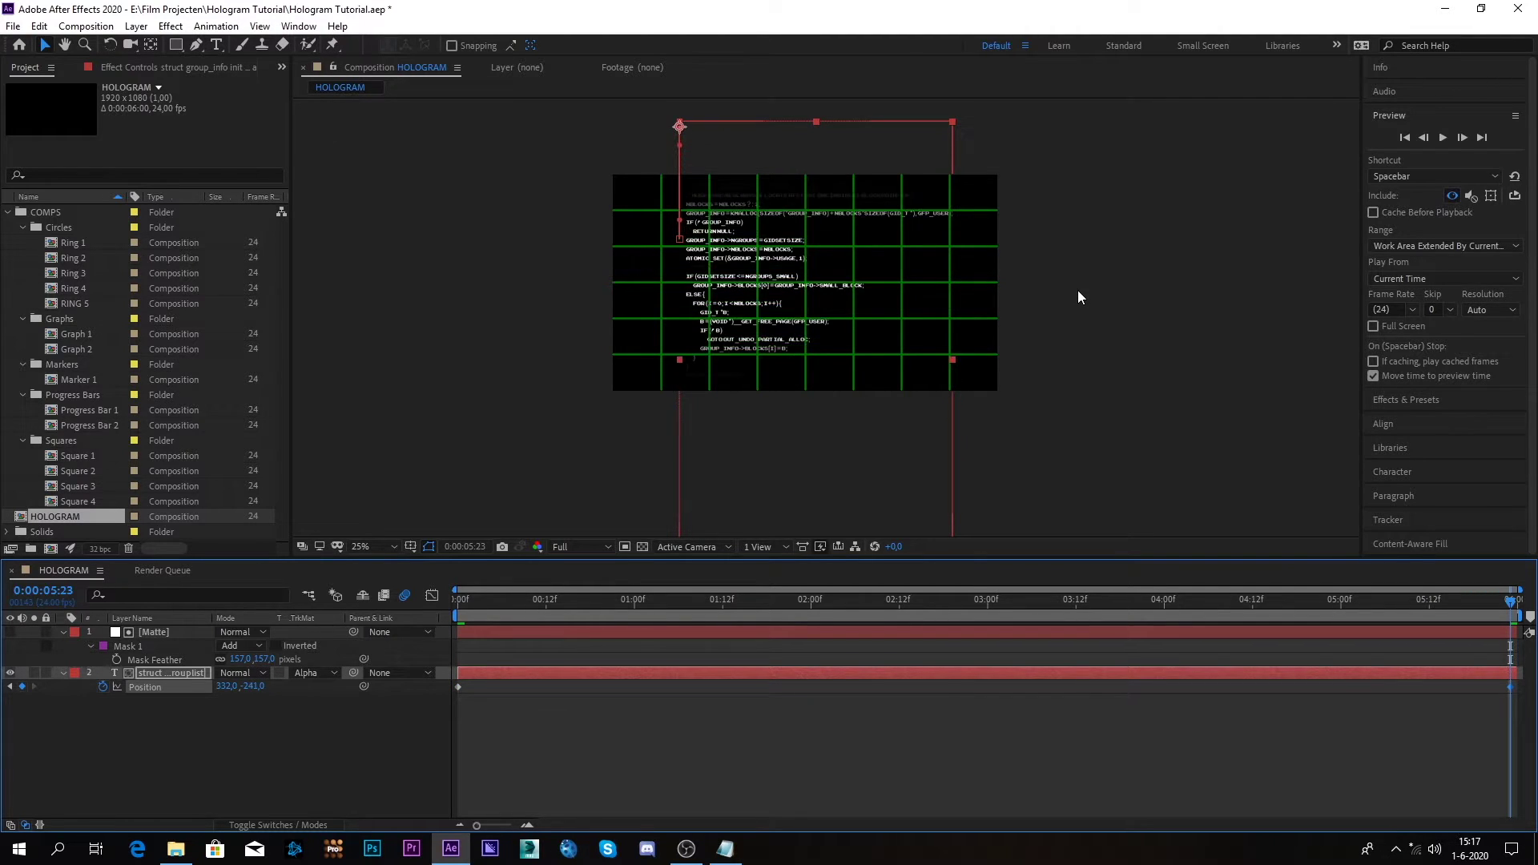
pyautogui.hotkey('shift', 'Up')
pyautogui.hotkey('shift', 'Up')
pyautogui.hotkey('shift', 'Up')
pyautogui.hotkey('shift', 'Up')
pyautogui.hotkey('shift', 'Up')
pyautogui.hotkey('shift', 'Up')
pyautogui.hotkey('shift', 'Up')
pyautogui.hotkey('shift', 'Up')
pyautogui.hotkey('shift', 'Up')
pyautogui.hotkey('shift', 'Up')
pyautogui.hotkey('shift', 'Up')
pyautogui.hotkey('shift', 'Up')
pyautogui.hotkey('shift', 'Up')
pyautogui.hotkey('shift', 'Up')
pyautogui.hotkey('shift', 'Up')
pyautogui.hotkey('shift', 'Up')
pyautogui.hotkey('shift', 'Up')
pyautogui.hotkey('shift', 'Up')
pyautogui.hotkey('shift', 'Up')
pyautogui.hotkey('shift', 'Up')
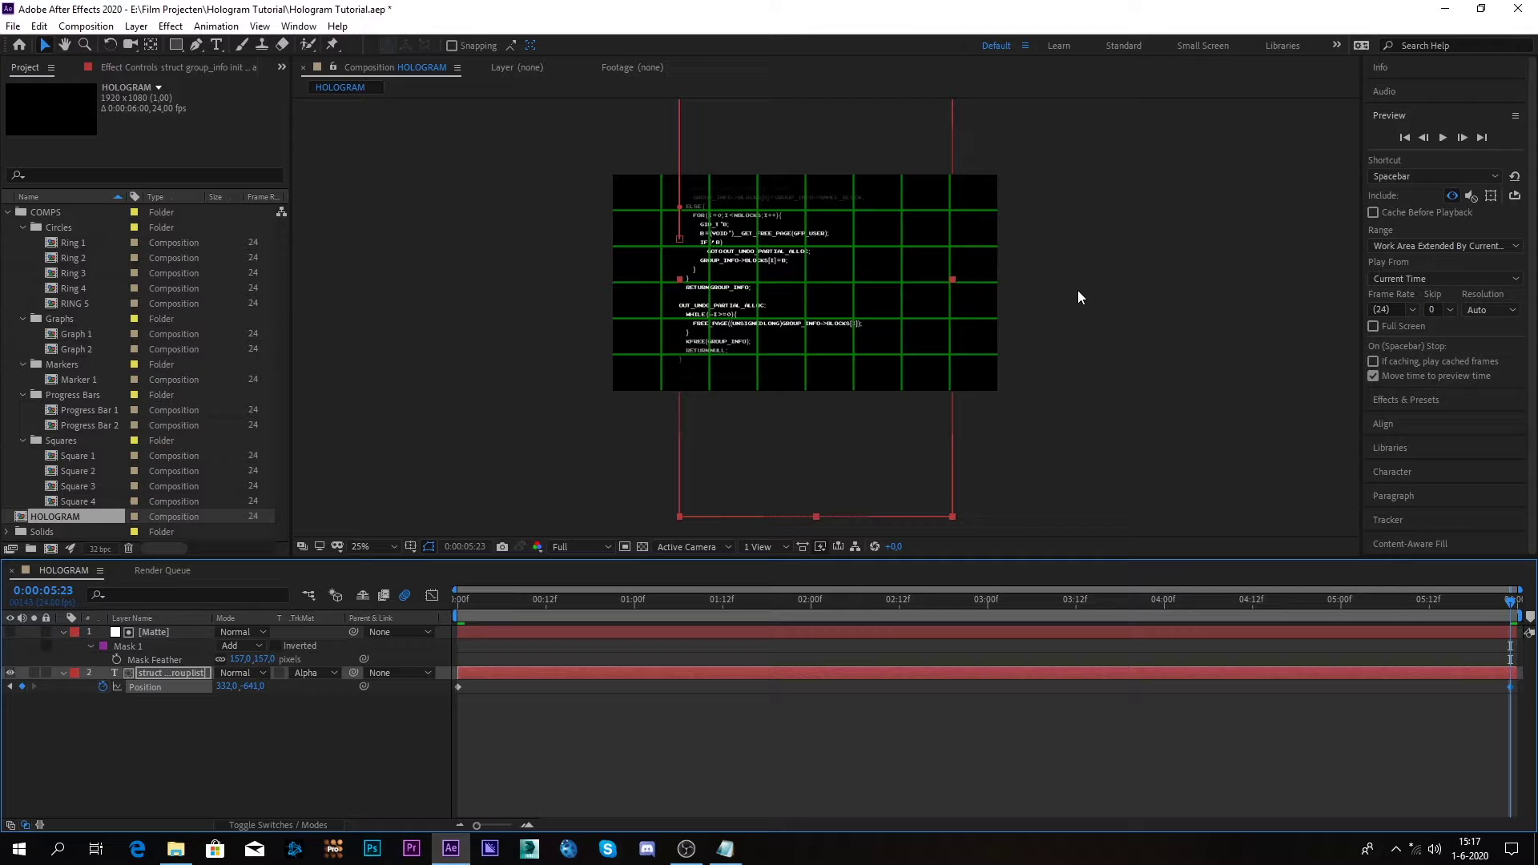
pyautogui.click(1079, 290)
# Preview the typing animation from the start, then park the time at 0:00:03:20
pyautogui.press('Home')
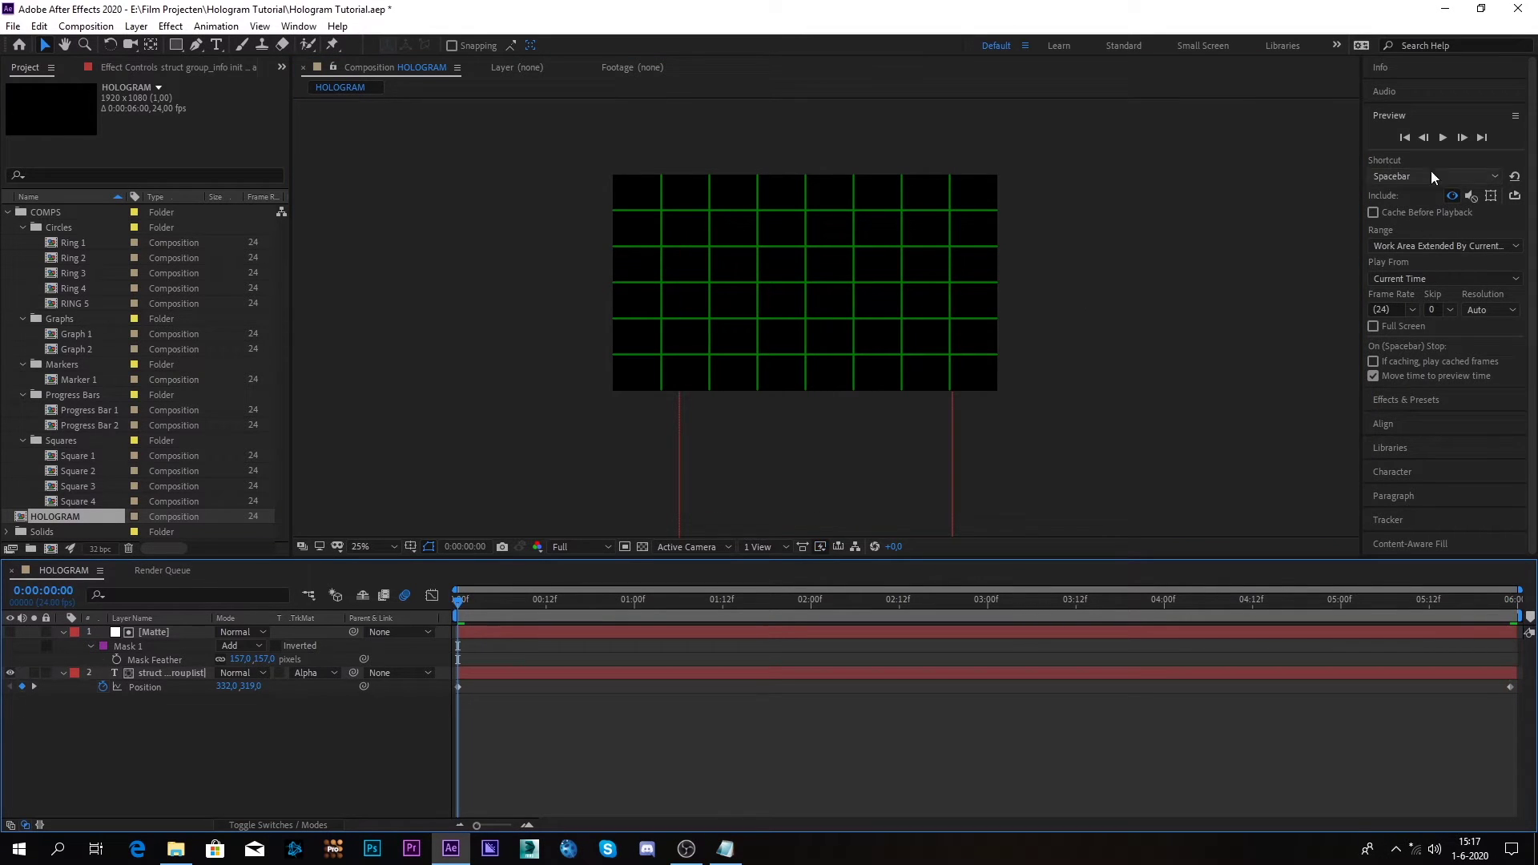
pyautogui.click(1443, 139)
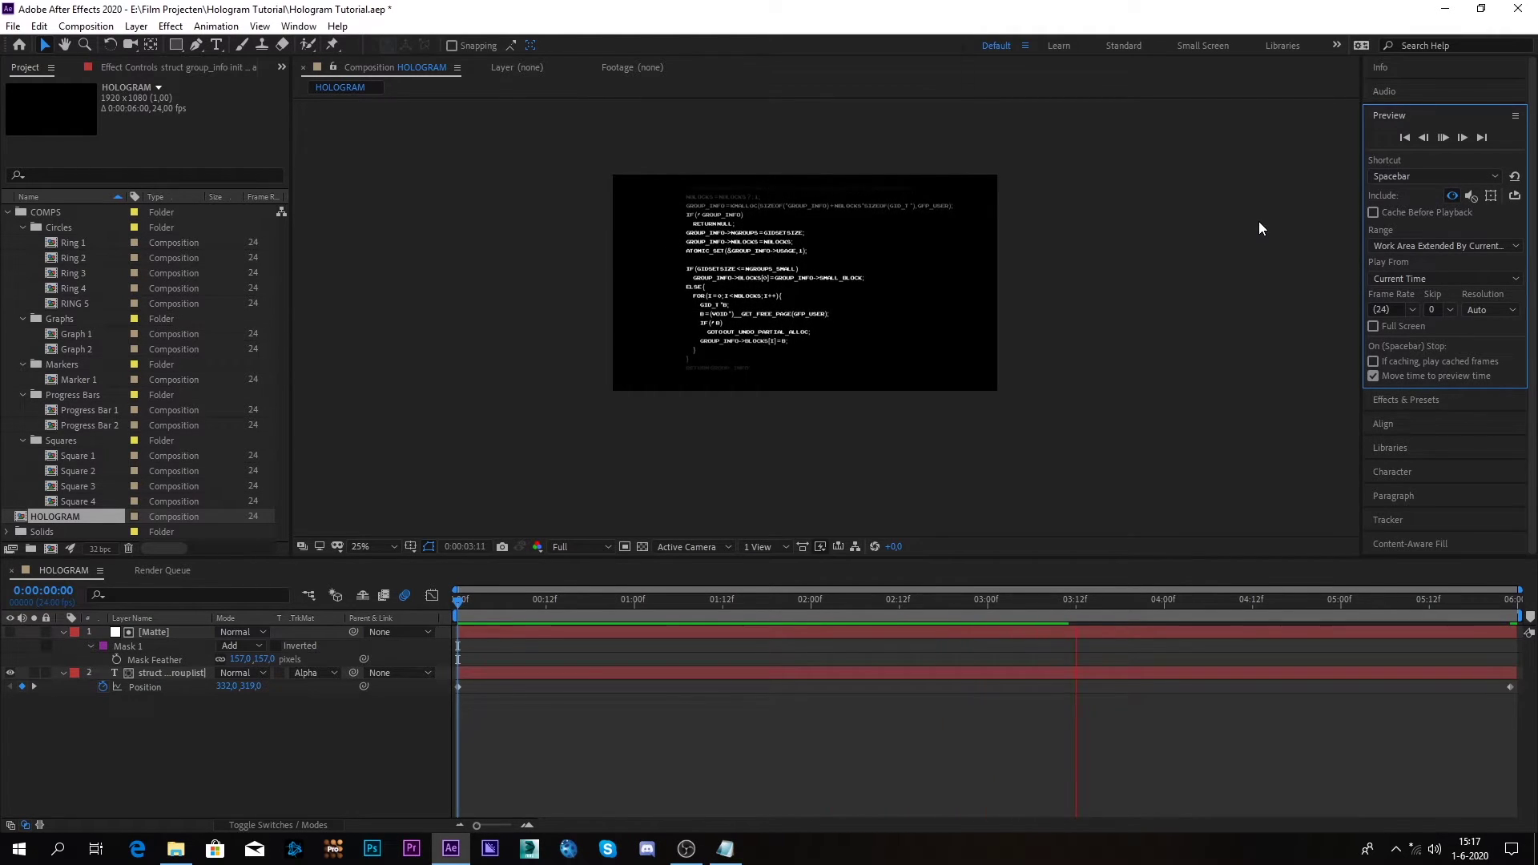
pyautogui.press('space')
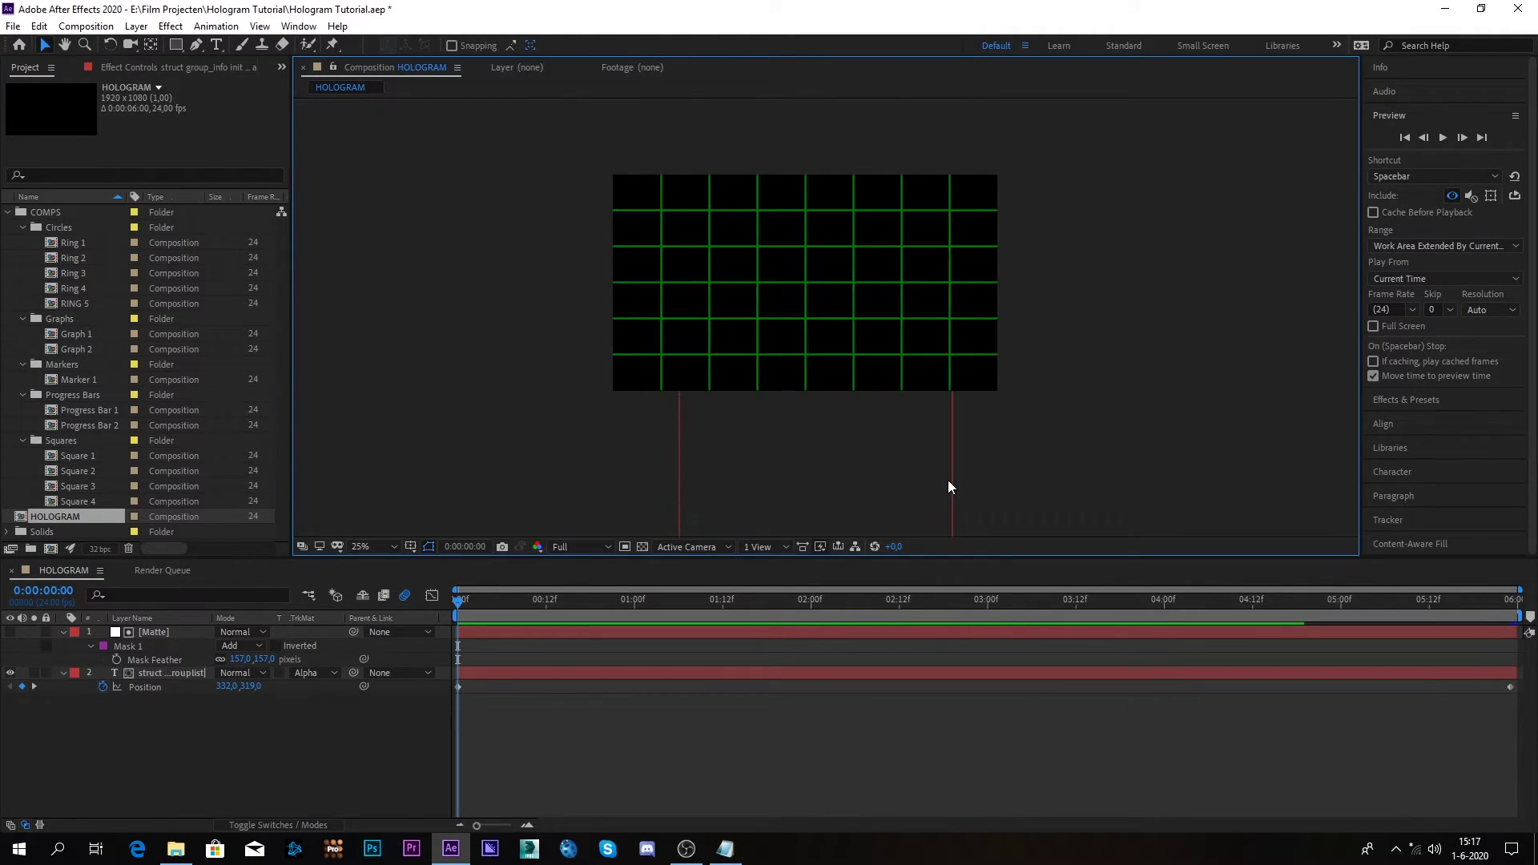
pyautogui.click(981, 601)
pyautogui.moveTo(987, 603); pyautogui.dragTo(1133, 601)
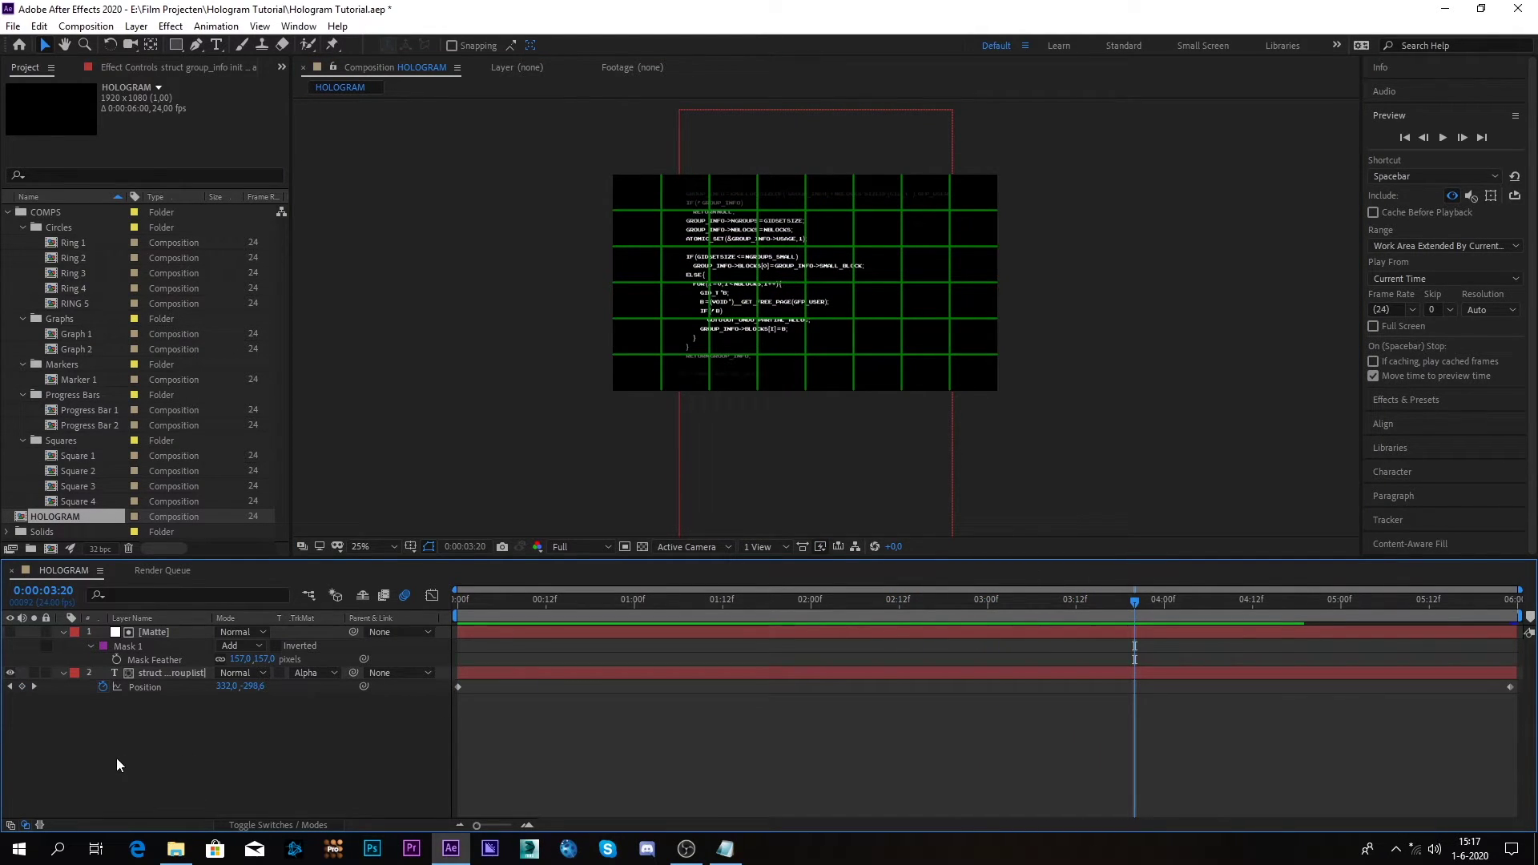
# Pre-compose the matte and code layers into a precomp named Source Code 1
pyautogui.moveTo(117, 758); pyautogui.dragTo(166, 630)
pyautogui.click(136, 27)
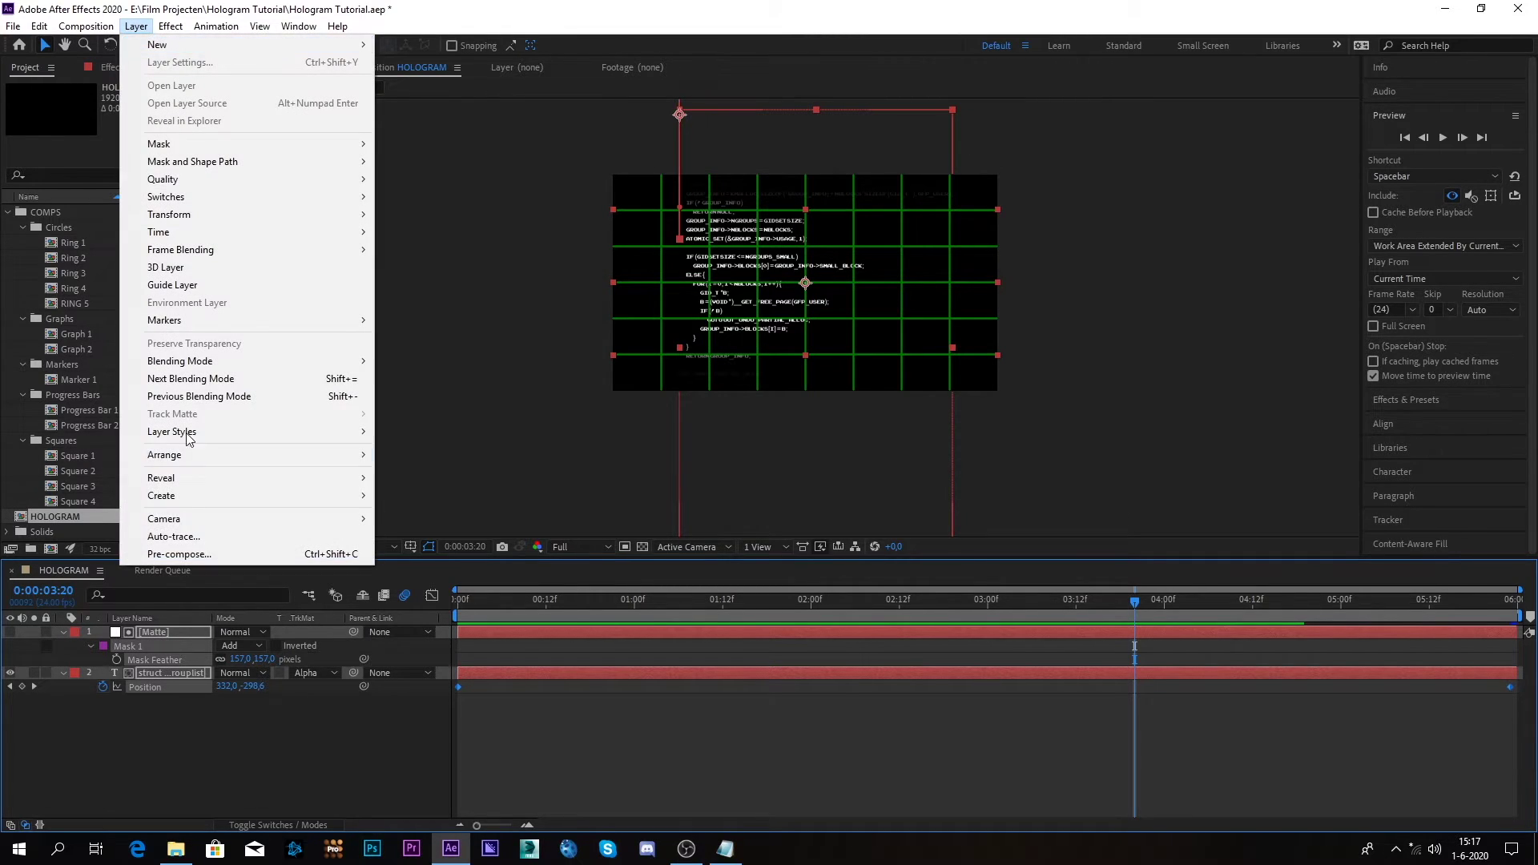
pyautogui.click(208, 548)
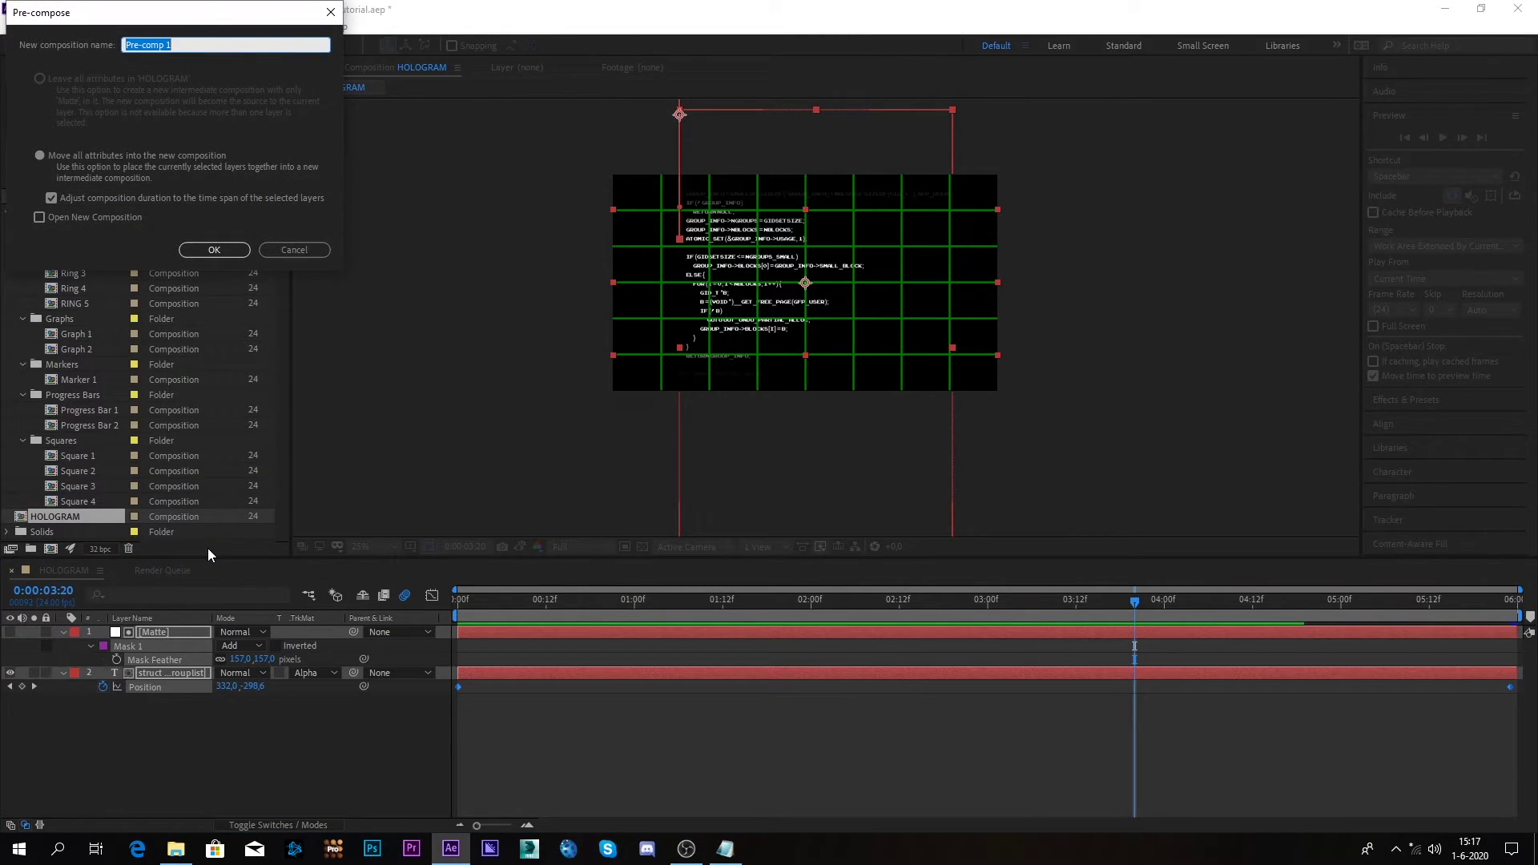
pyautogui.write('Source Code')
pyautogui.press('Return')
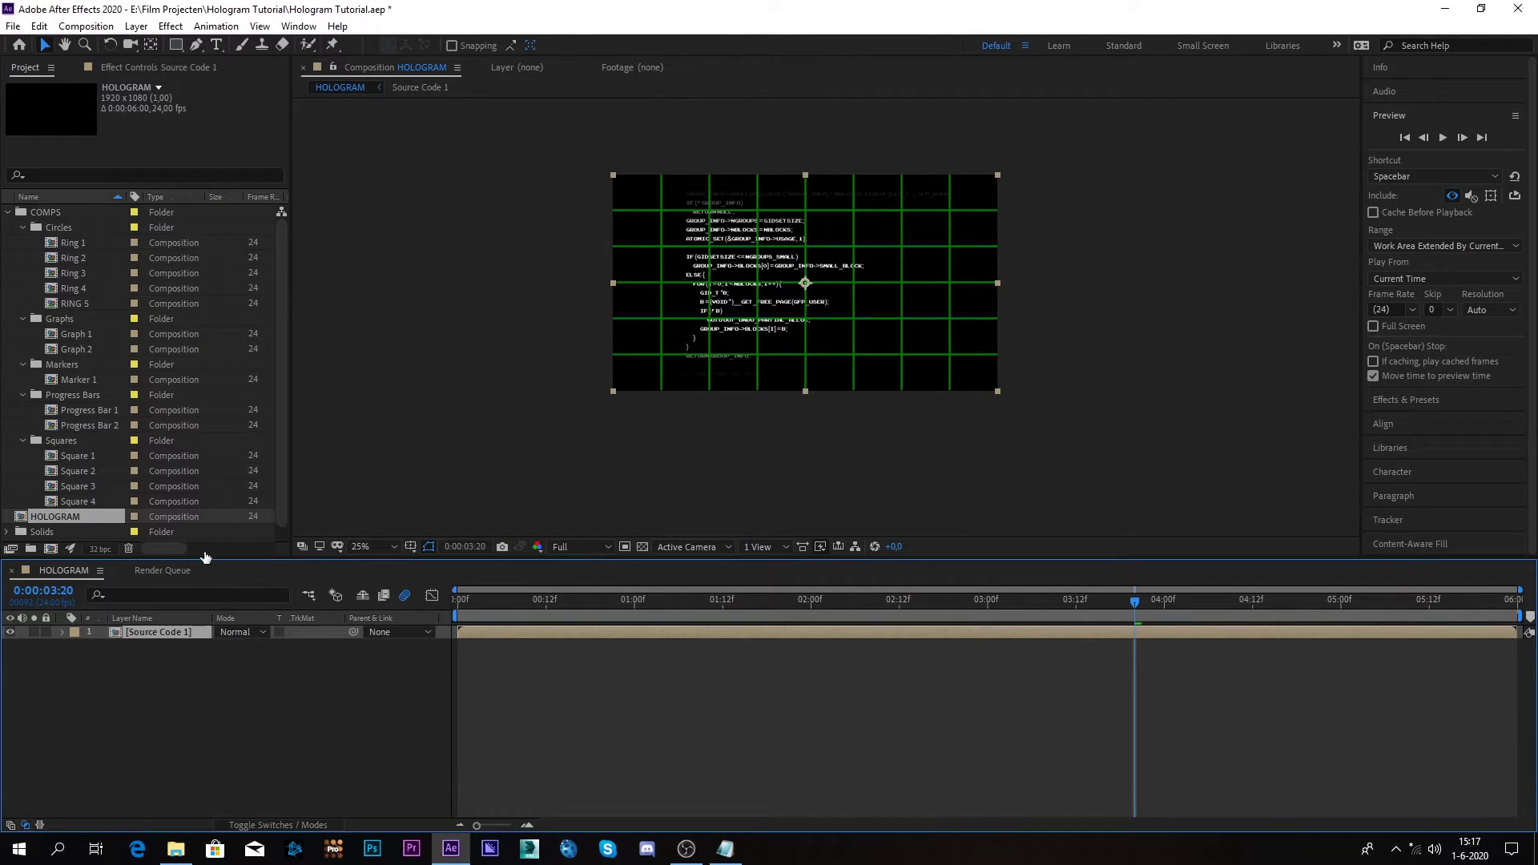
# Create a Source Code folder, move Source Code 1 into it, and duplicate it
pyautogui.click(30, 549)
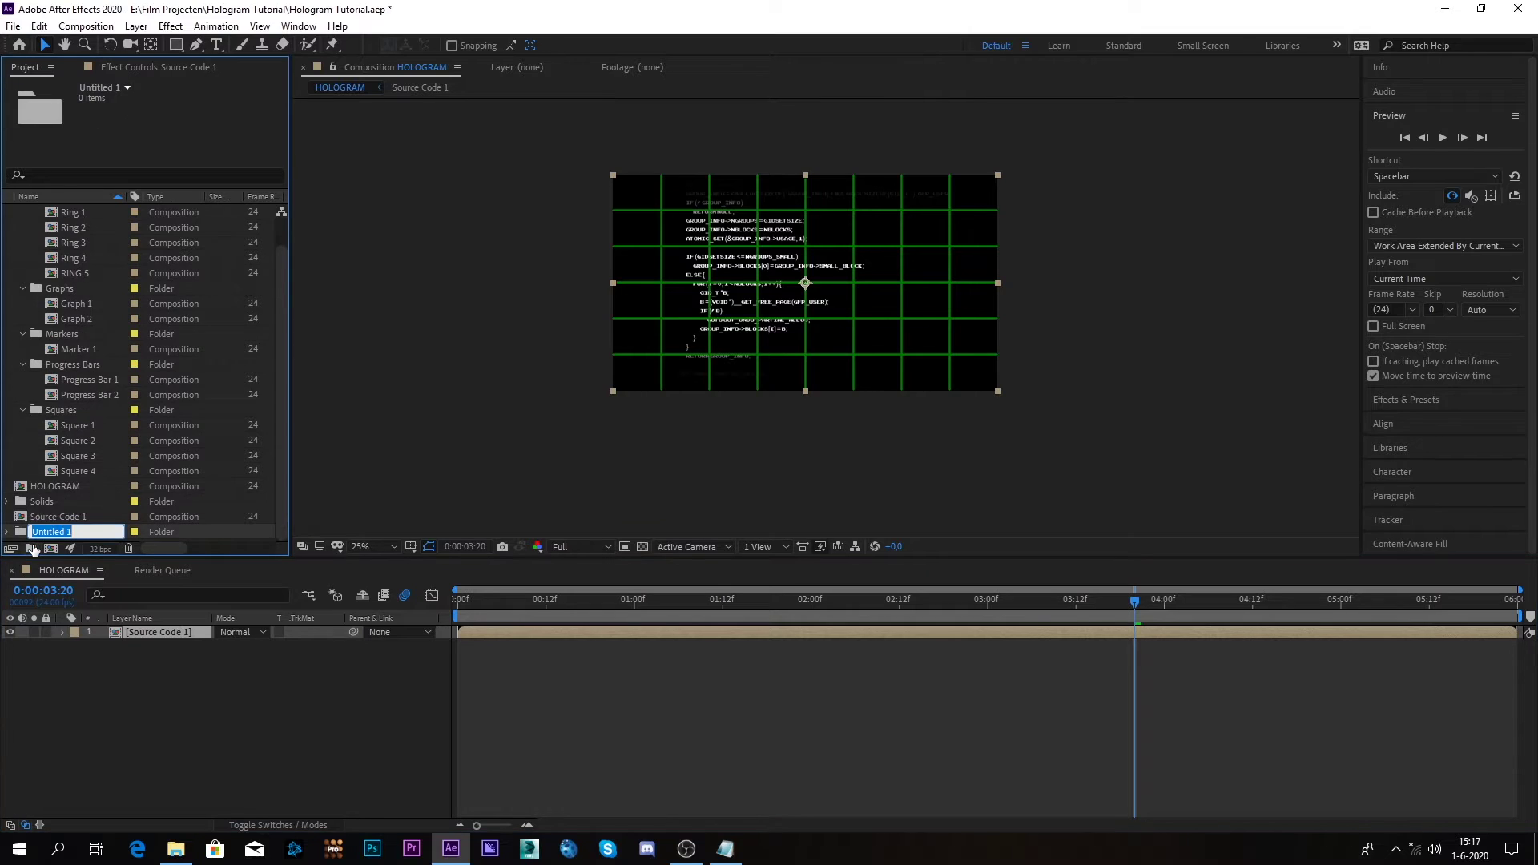
pyautogui.write('Source Code')
pyautogui.click(114, 699)
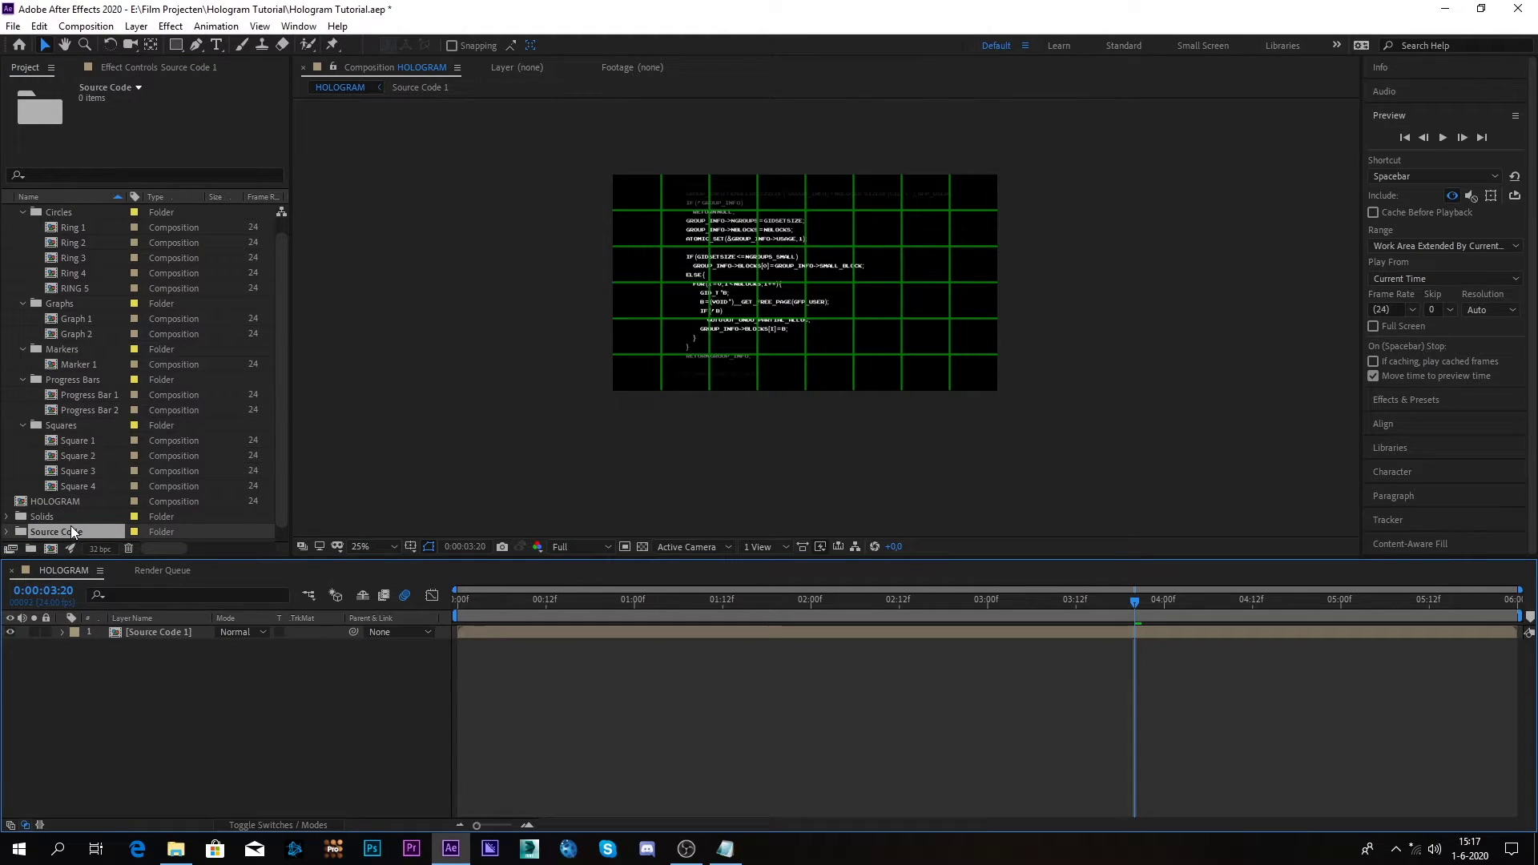
pyautogui.scroll(2, 71, 526)
pyautogui.moveTo(77, 228)
pyautogui.mouseDown()
pyautogui.moveTo(92, 226)
pyautogui.moveTo(82, 208)
pyautogui.mouseUp()
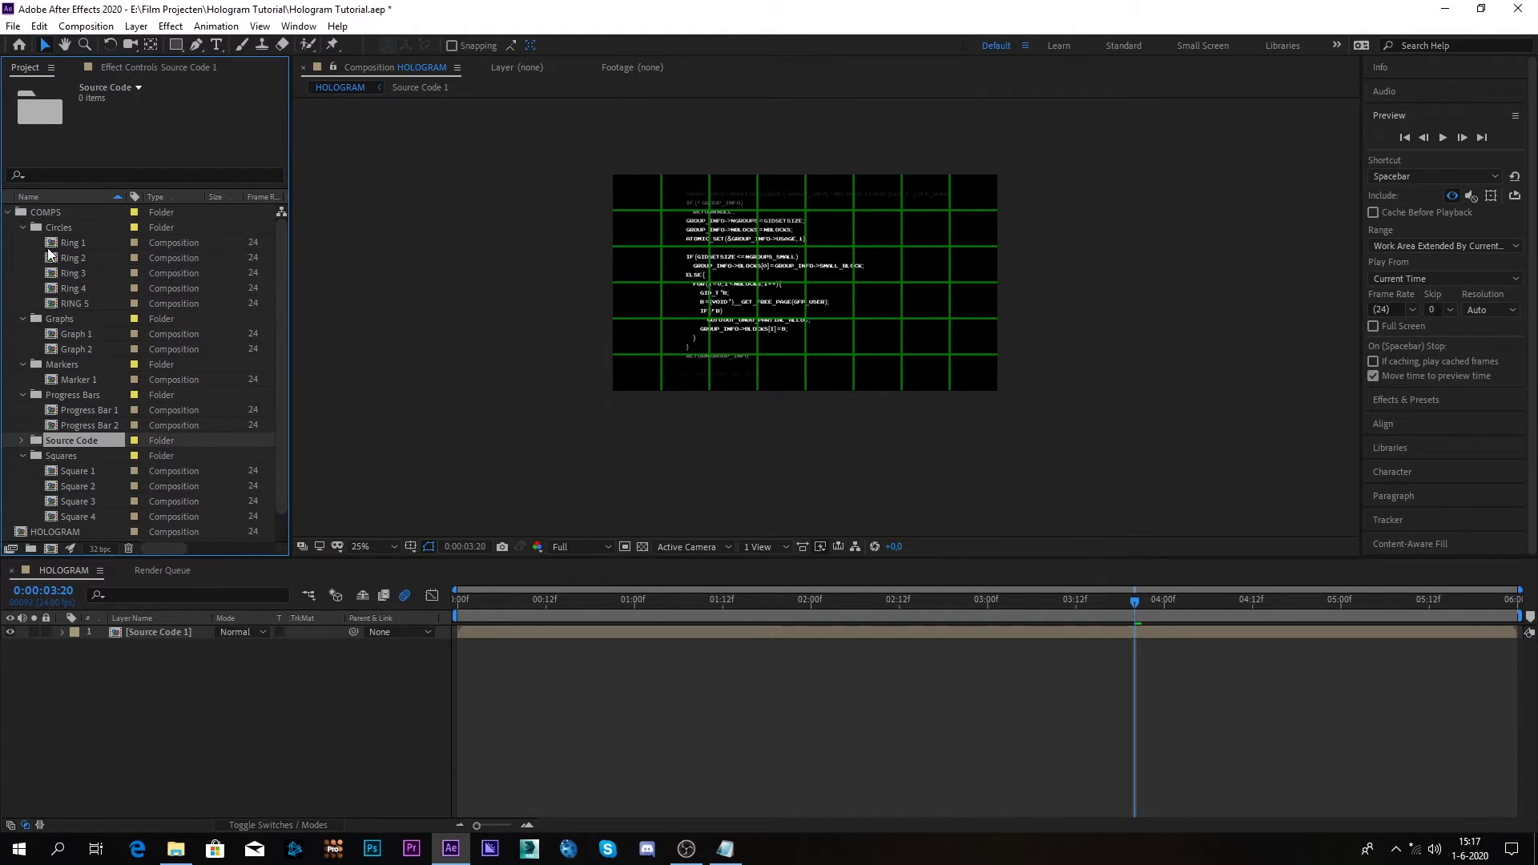
pyautogui.click(23, 440)
pyautogui.scroll(-2, 56, 506)
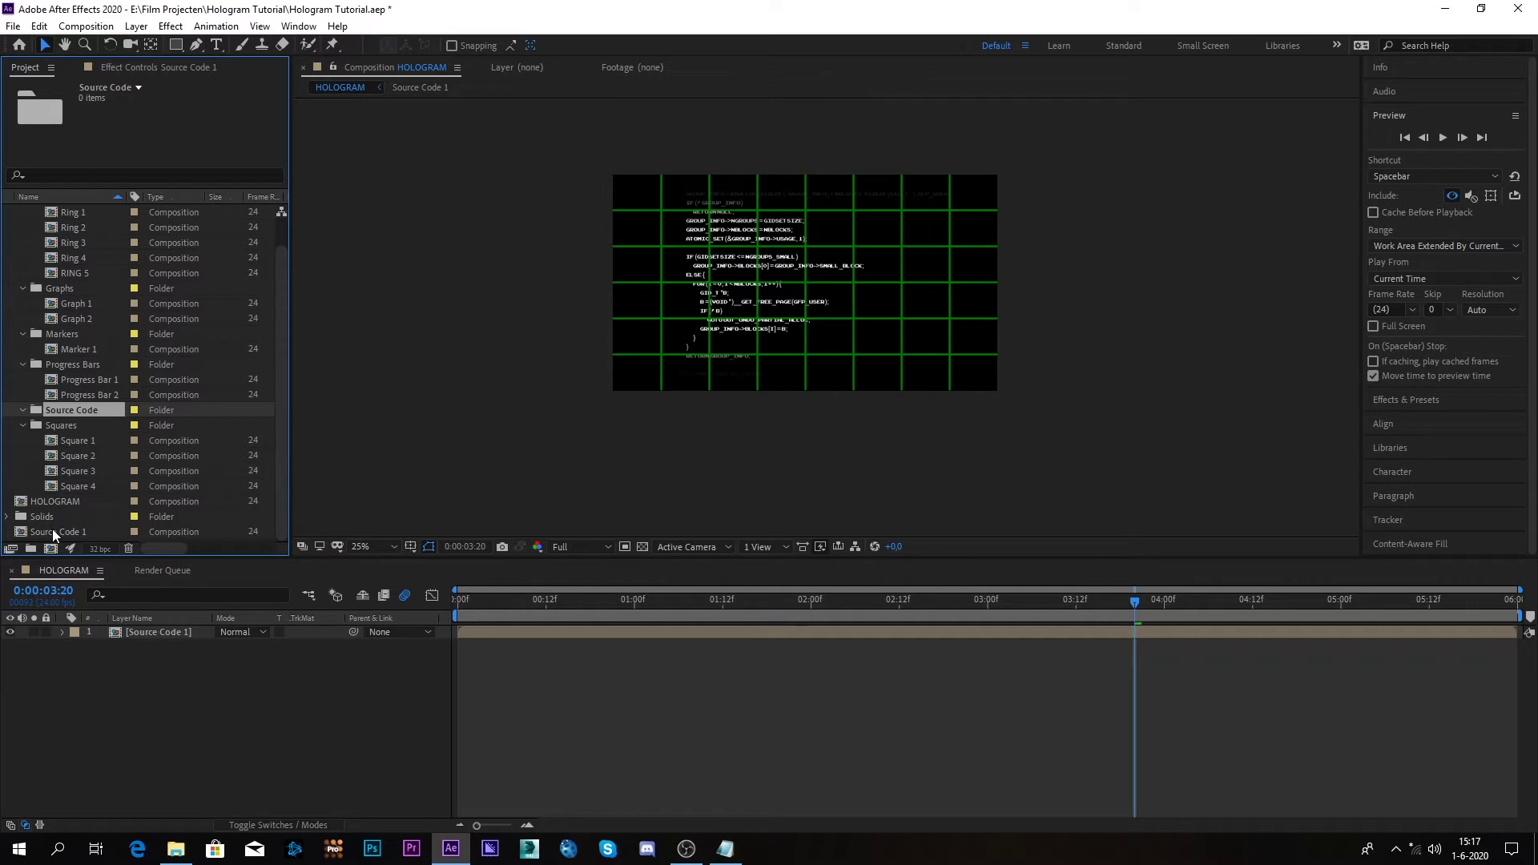
pyautogui.moveTo(52, 529); pyautogui.dragTo(79, 407)
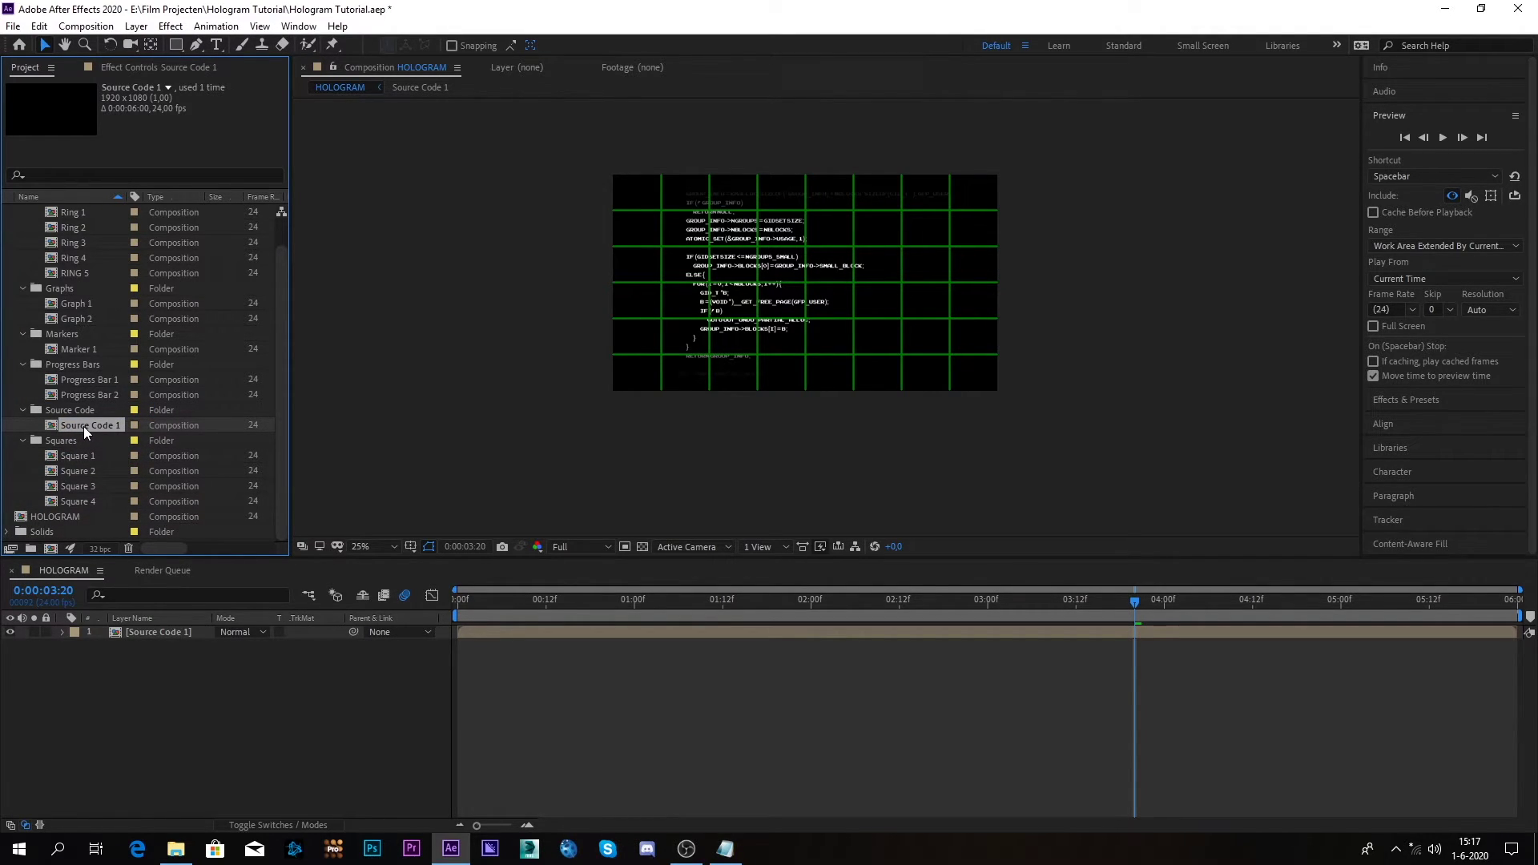
pyautogui.hotkey('ctrl', 'd')
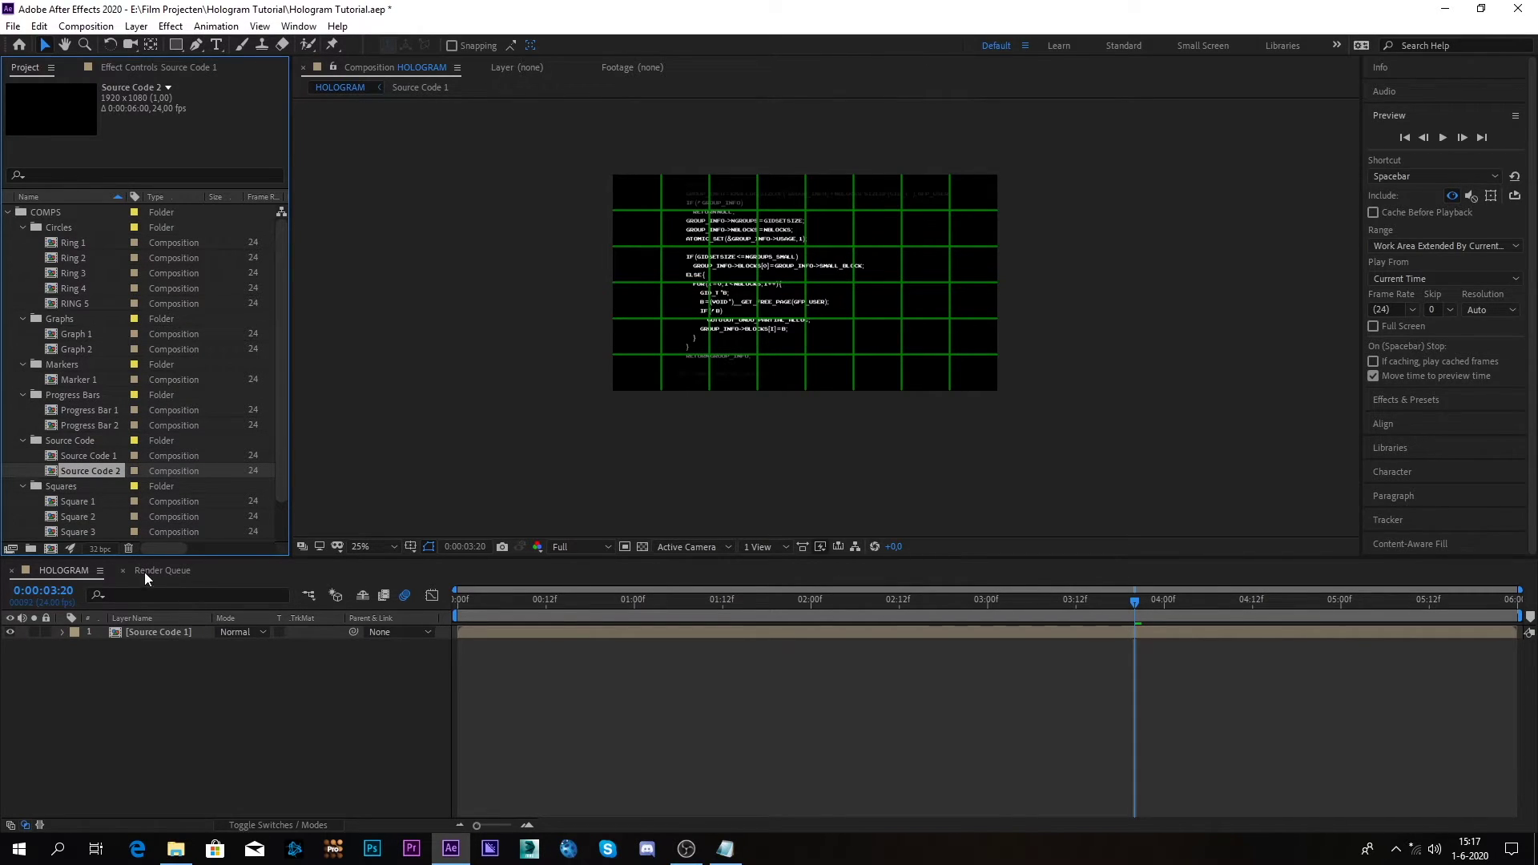
# Delete the Source Code 1 layer from HOLOGRAM and open Source Code 2
pyautogui.click(151, 635)
pyautogui.press('Delete')
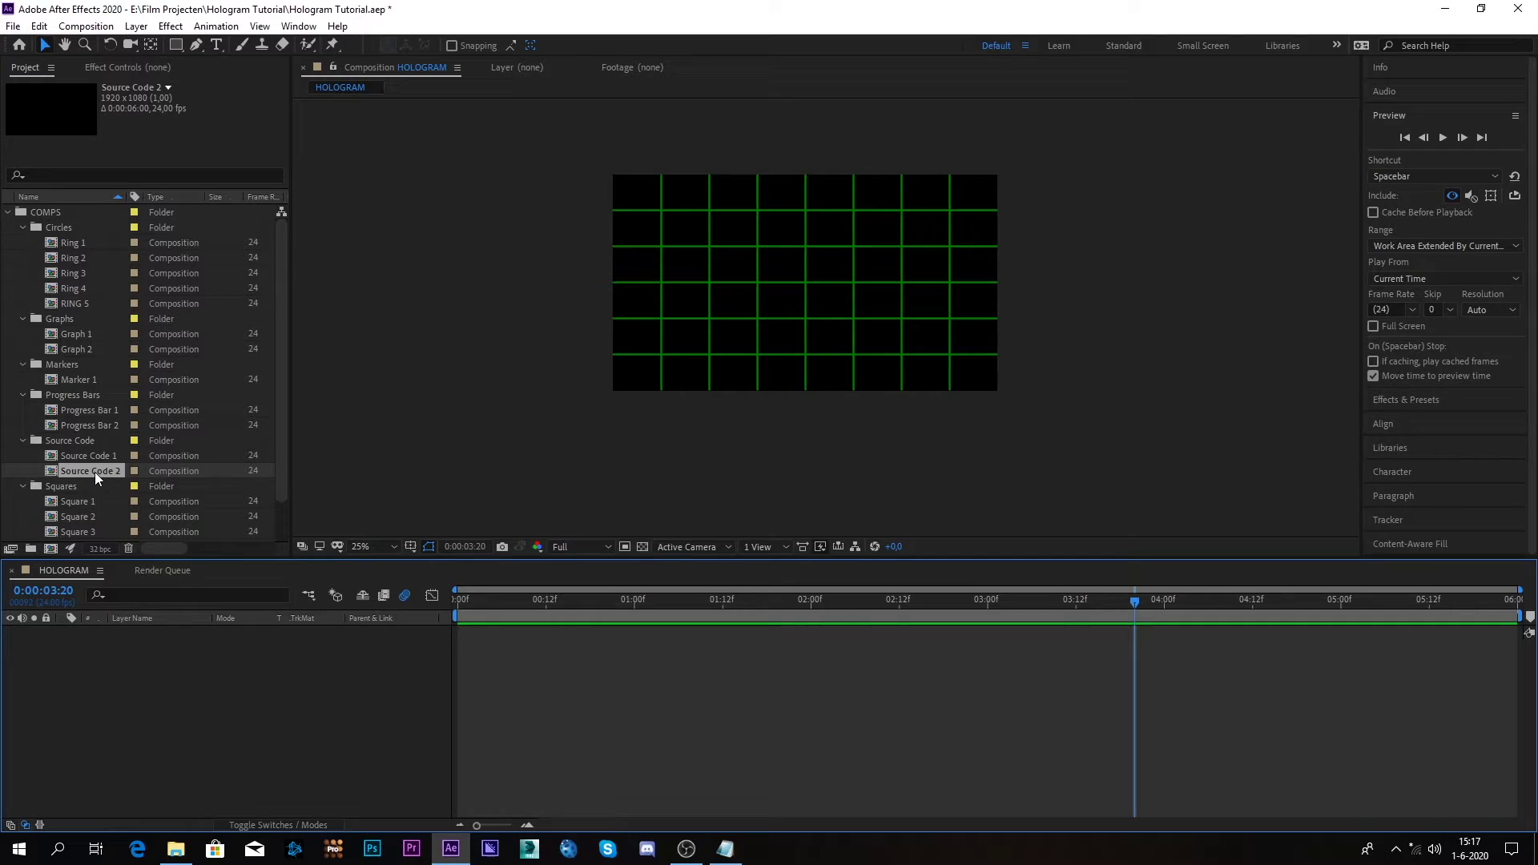
pyautogui.doubleClick(94, 473)
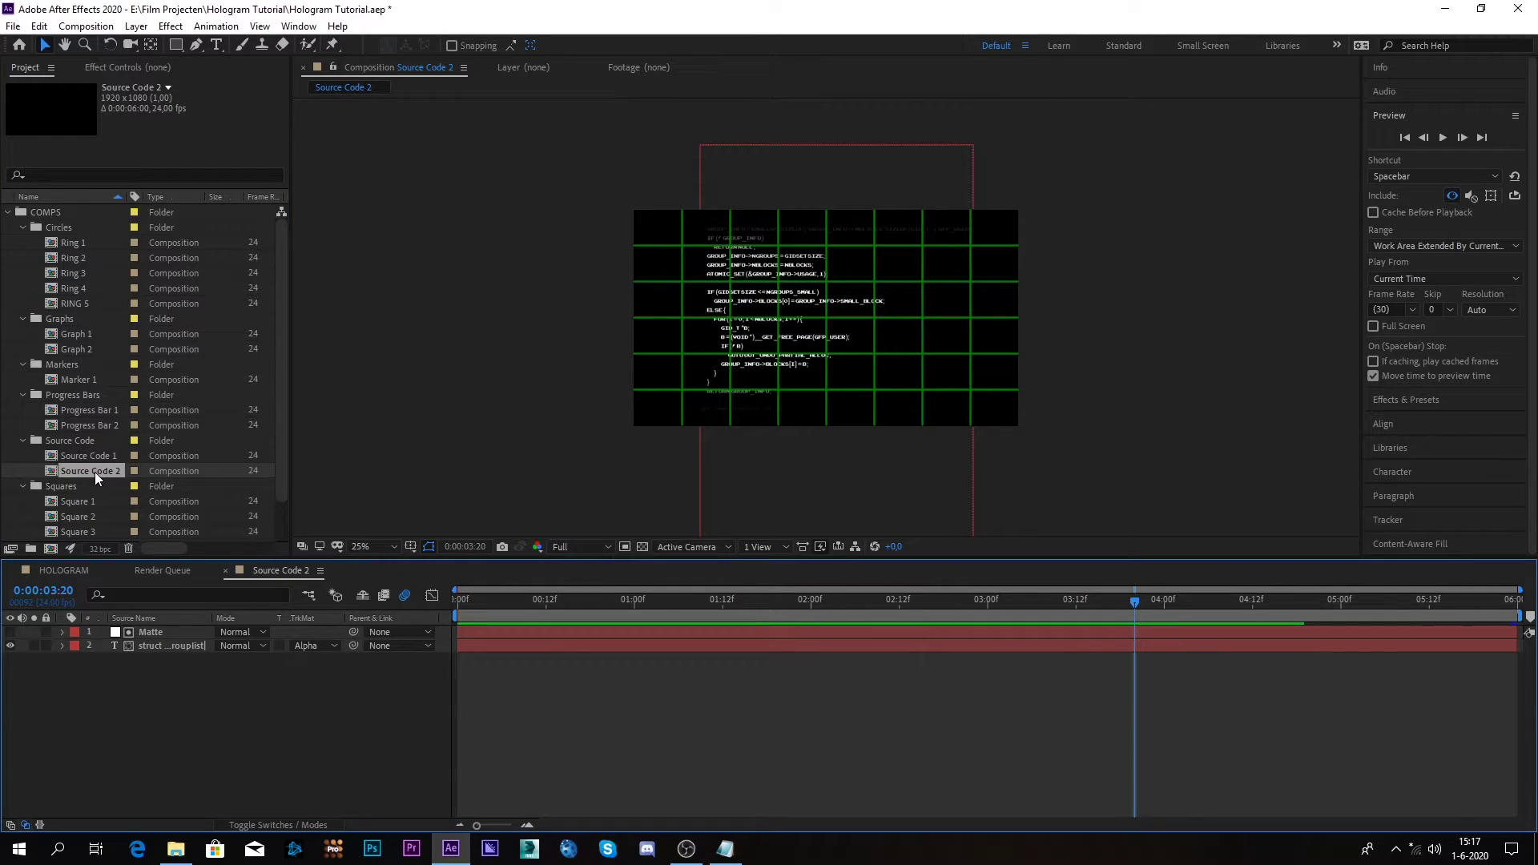
# Delete the Matte layer and remove the text's Start and Position keyframes
pyautogui.click(150, 635)
pyautogui.press('Delete')
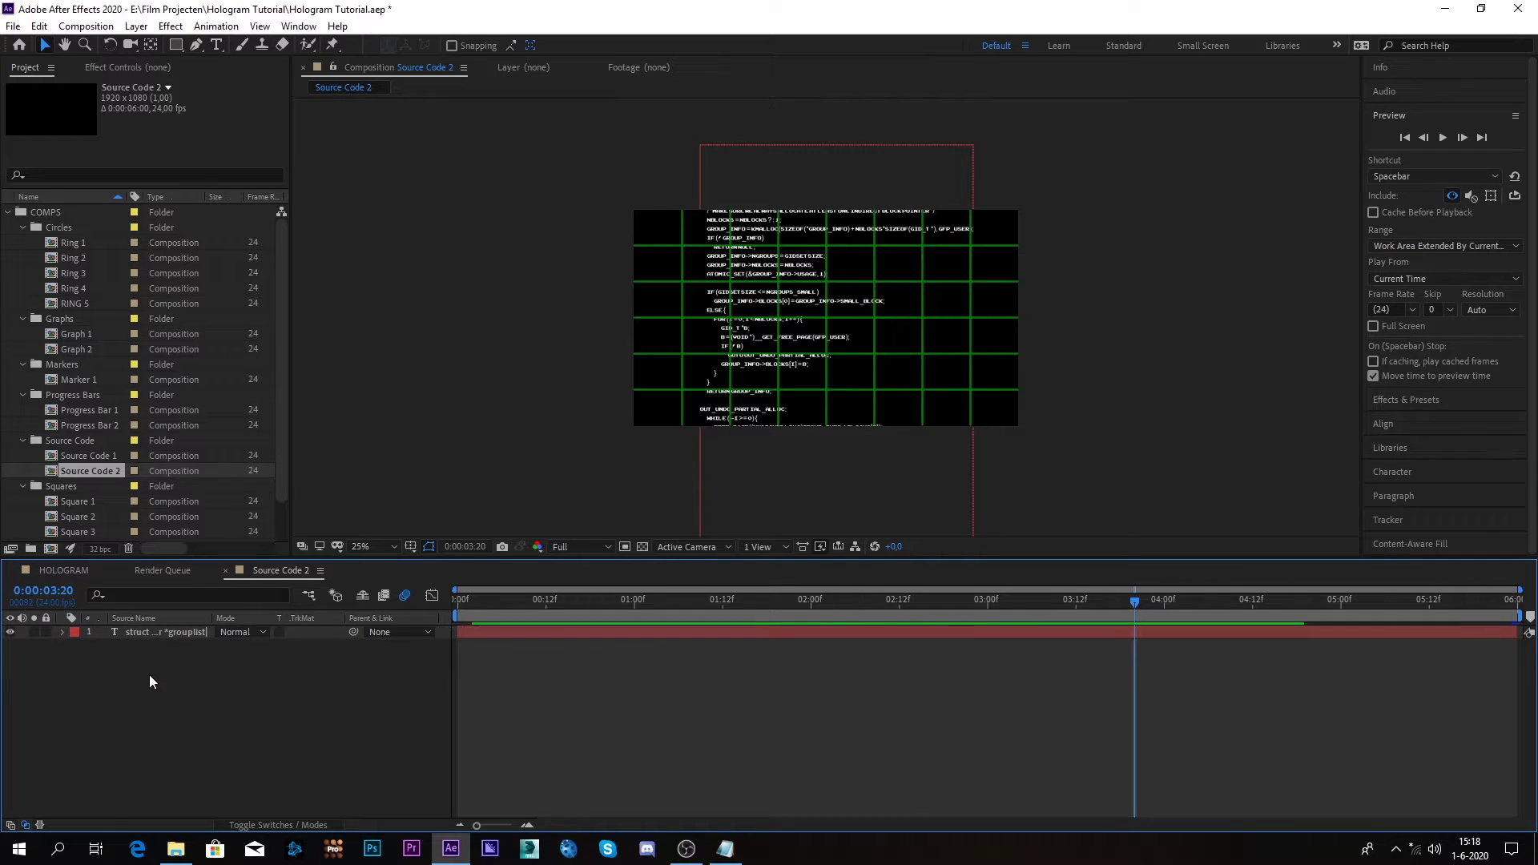
pyautogui.click(180, 630)
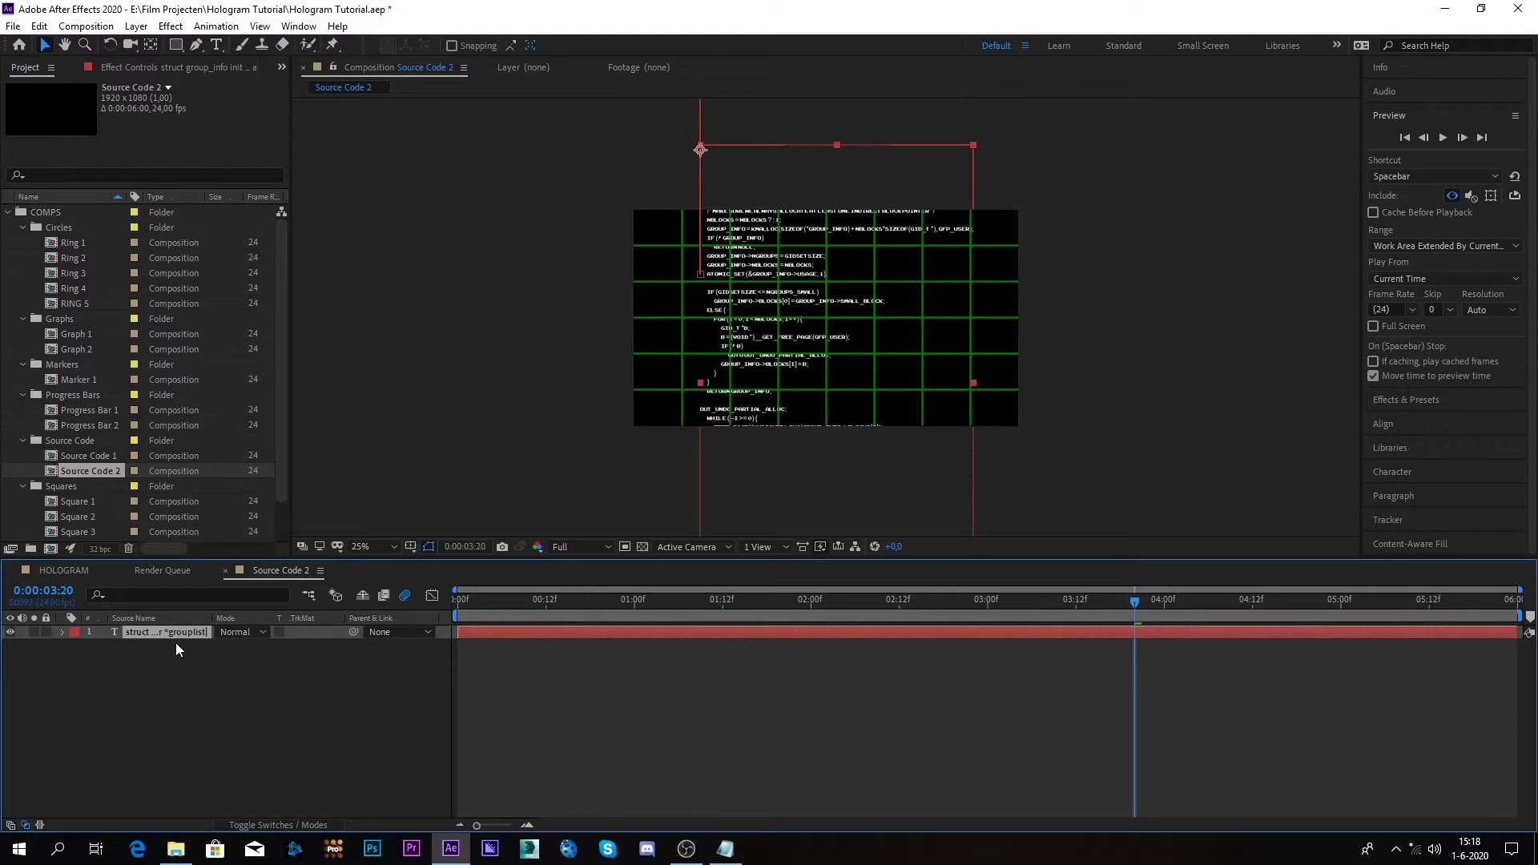
pyautogui.press('u')
pyautogui.click(129, 659)
pyautogui.click(103, 673)
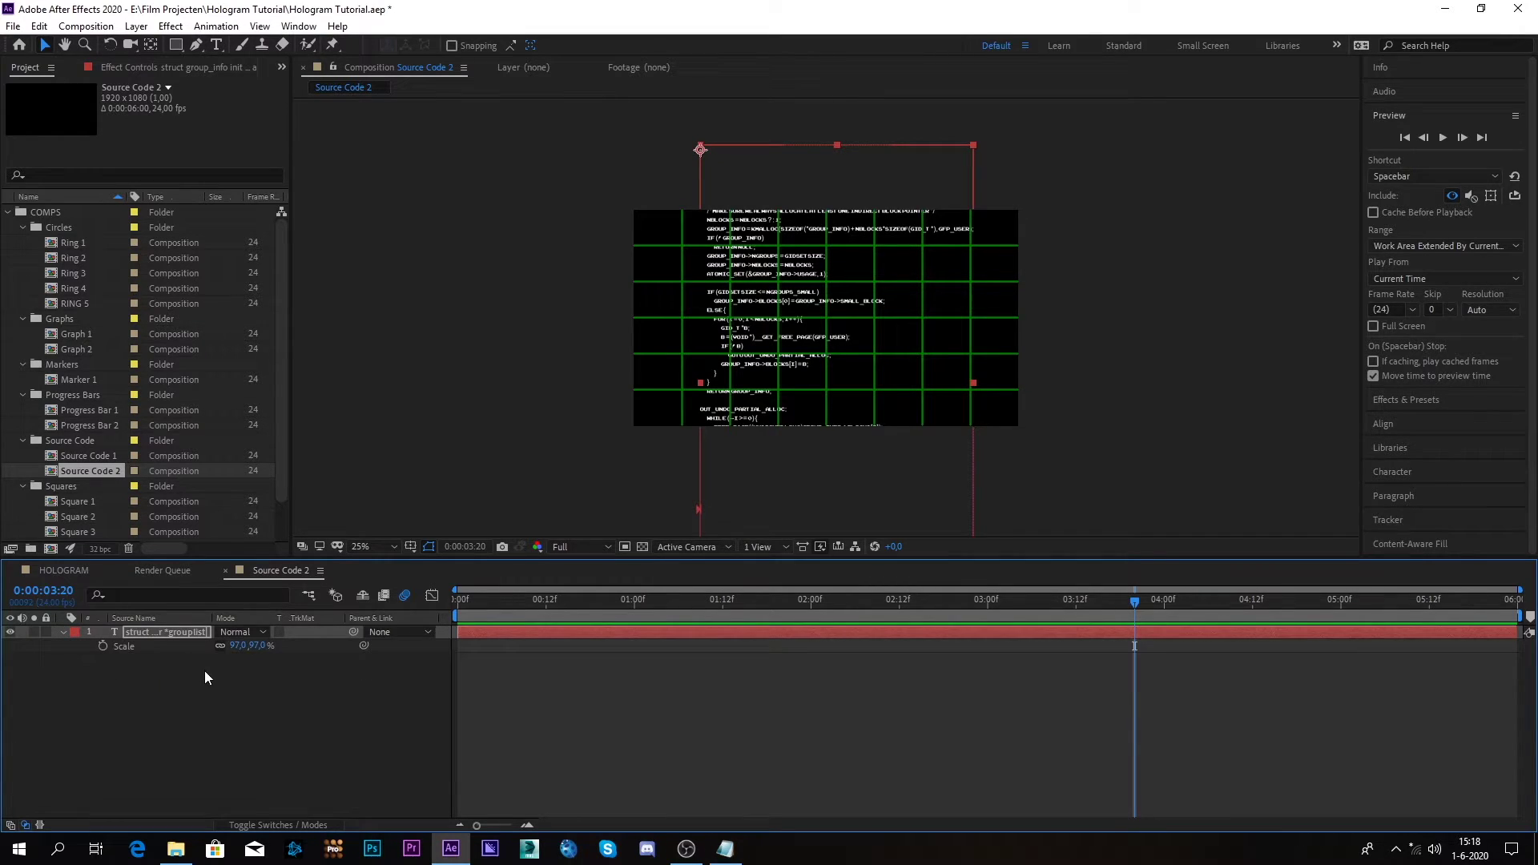
# Scale the code text layer to 45%, then paste new code and undo it
pyautogui.press('s')
pyautogui.moveTo(238, 646); pyautogui.dragTo(208, 656)
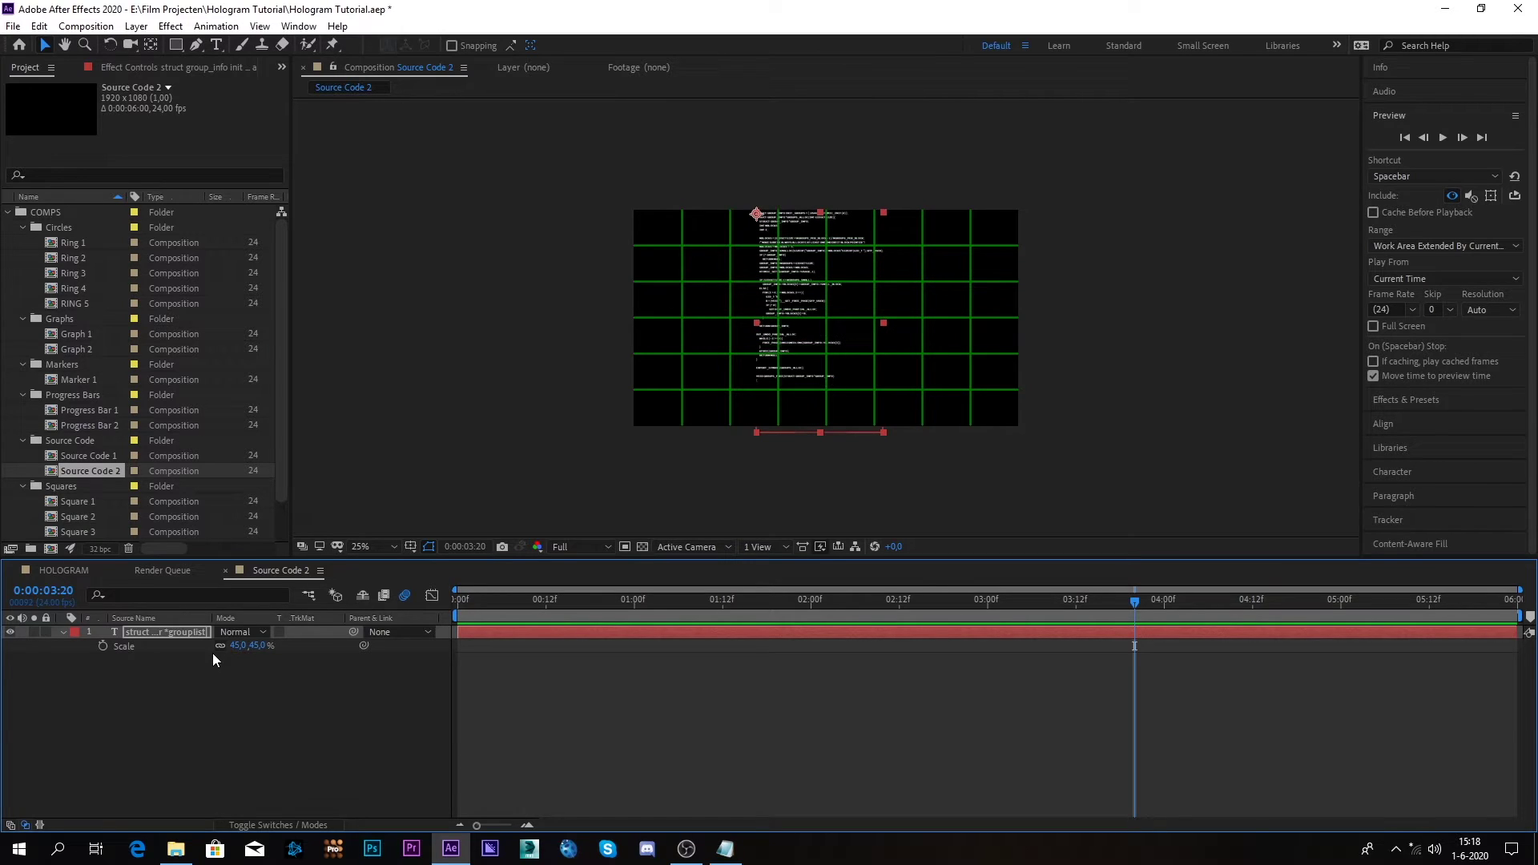
pyautogui.doubleClick(828, 391)
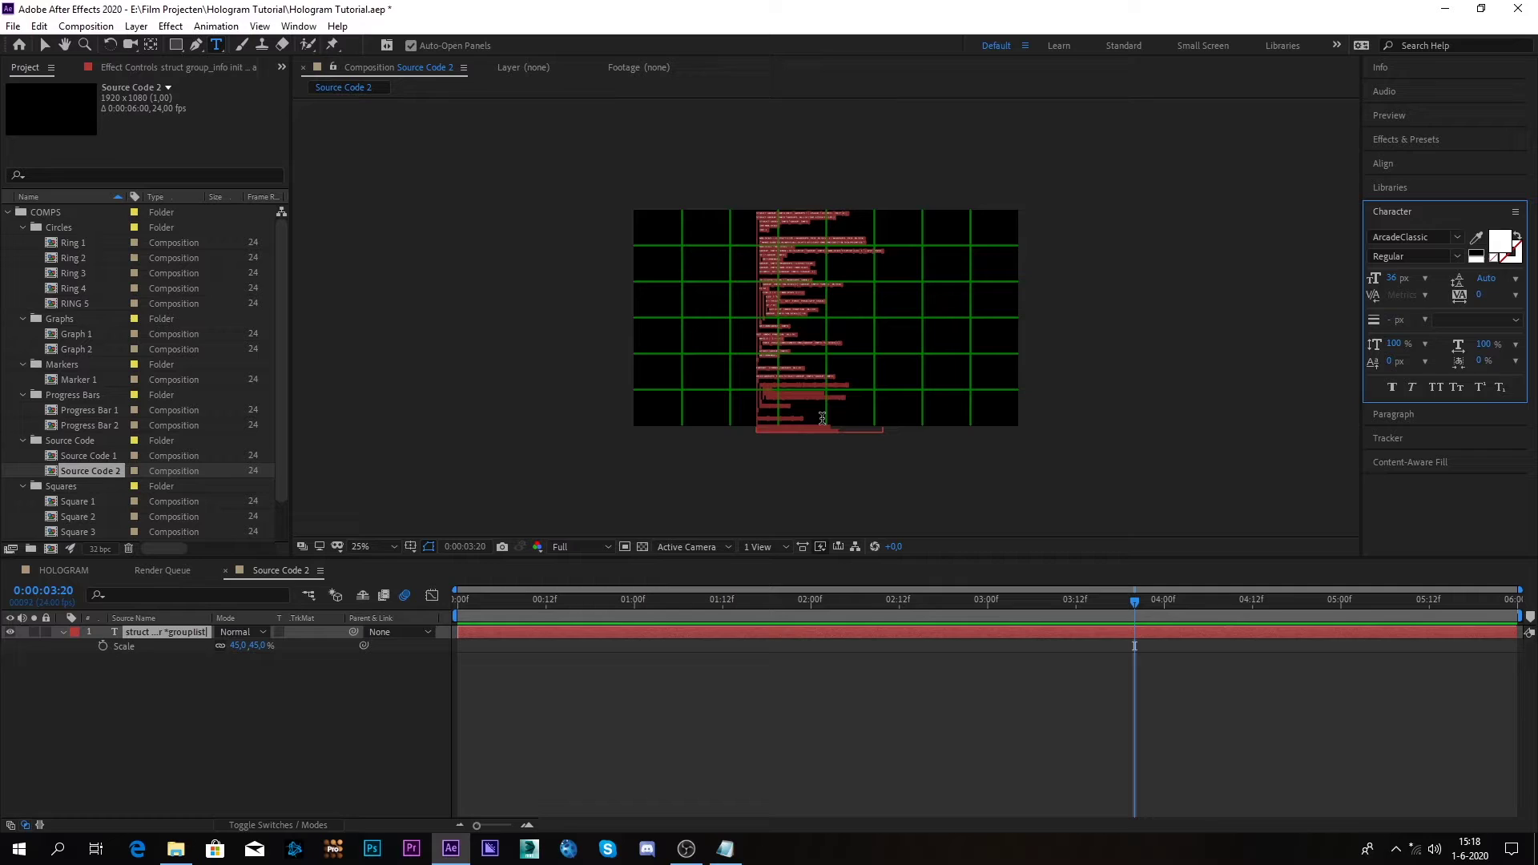
pyautogui.click(849, 432)
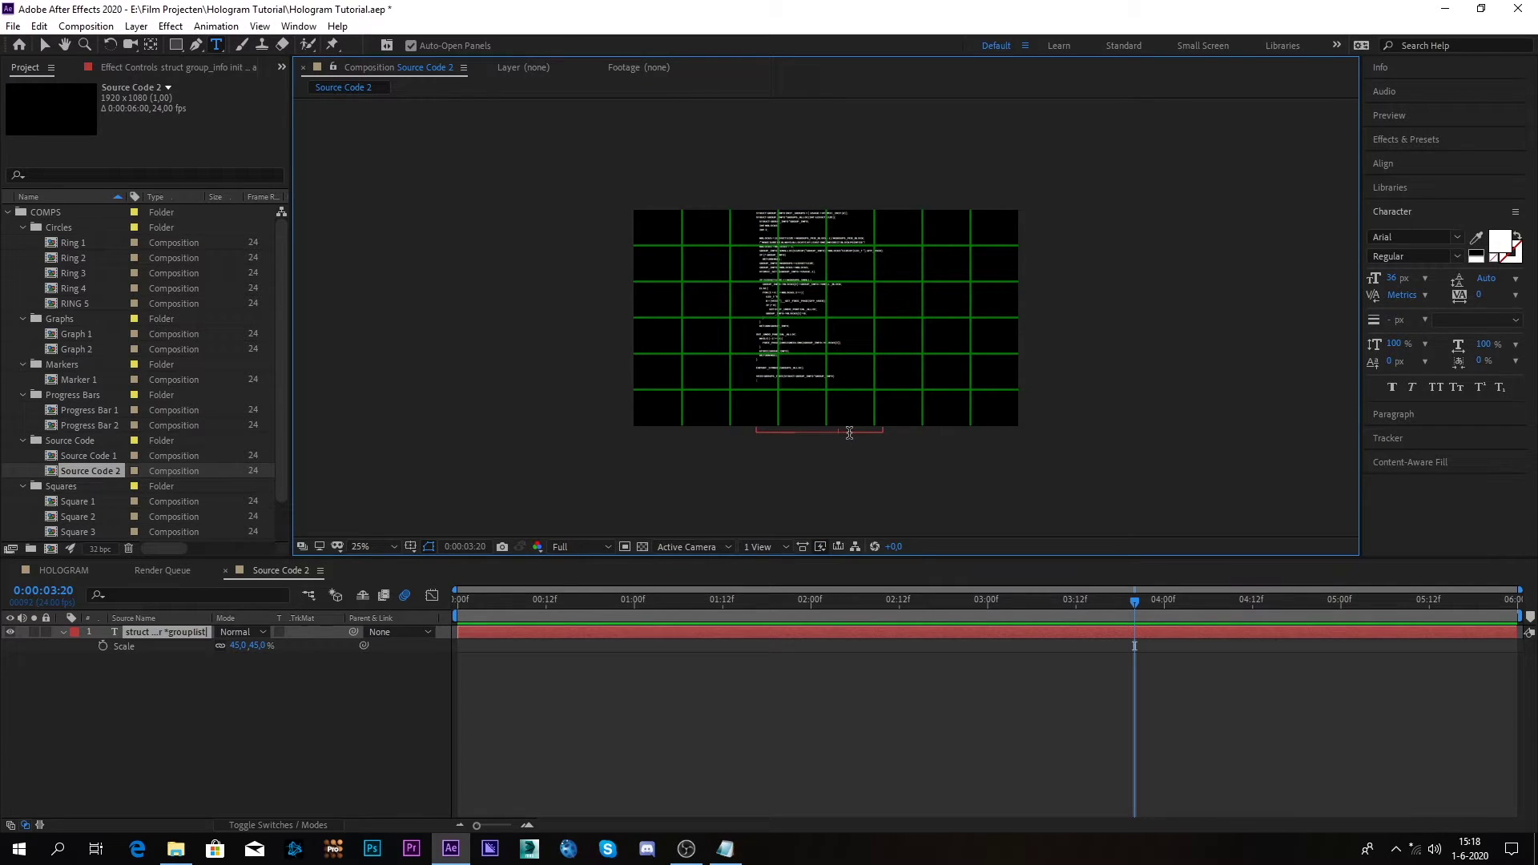
pyautogui.hotkey('ctrl', 'v')
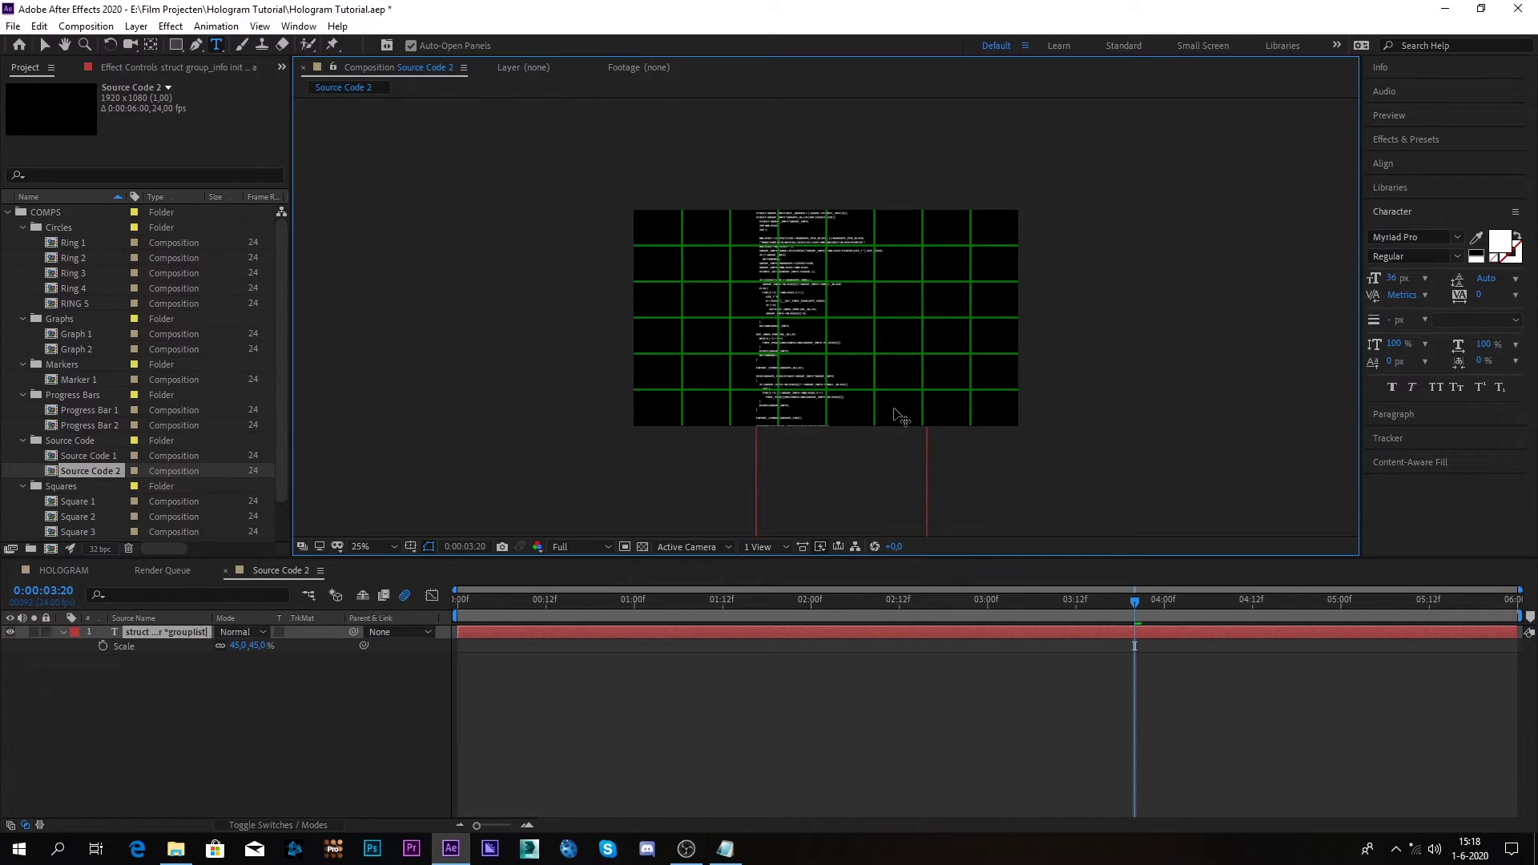
pyautogui.hotkey('ctrl', 'z')
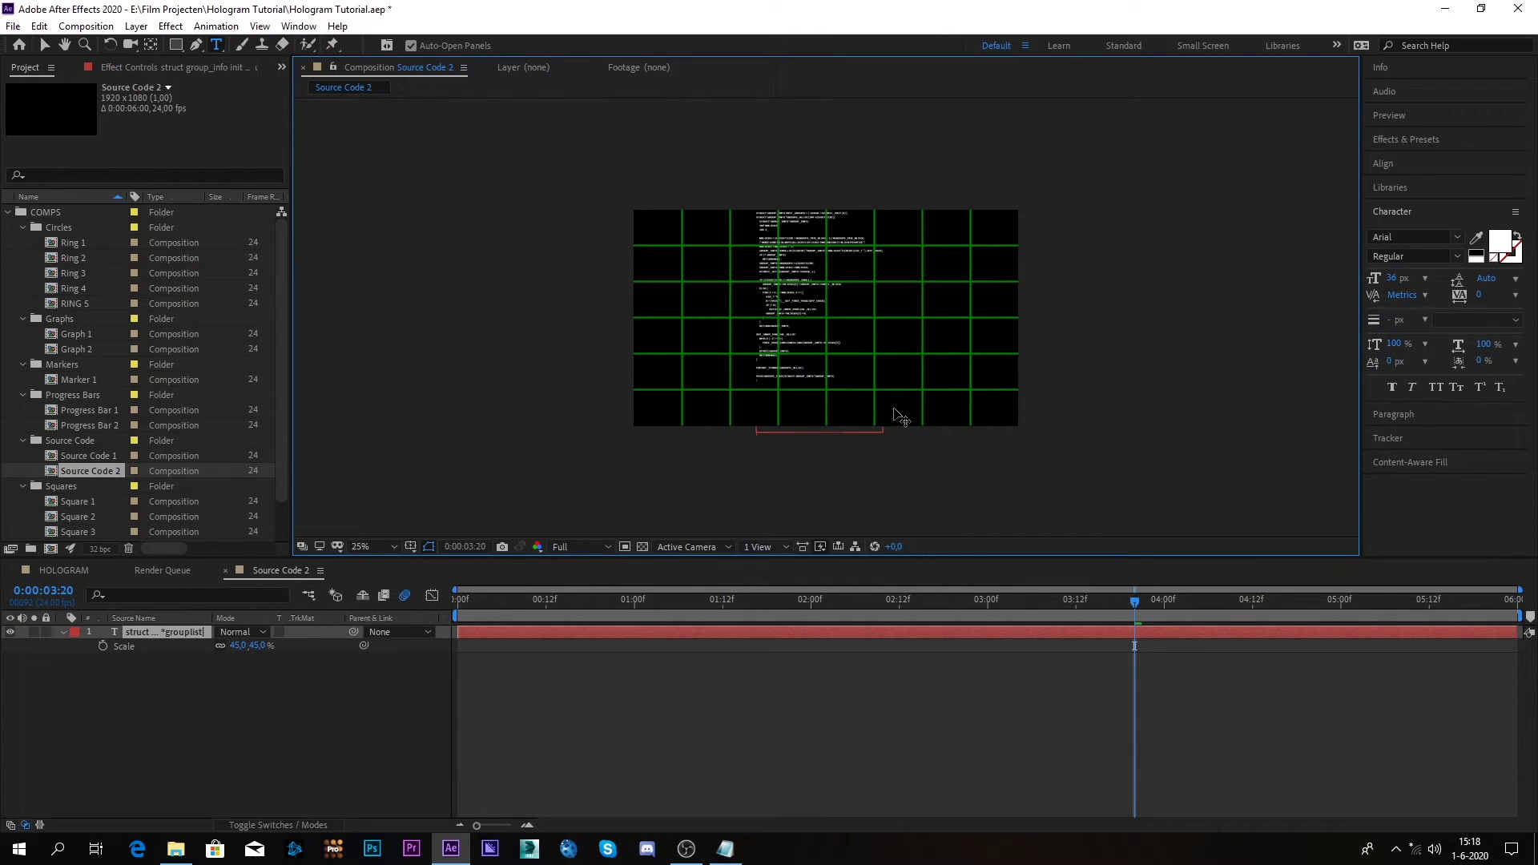
# Nudge the code text down, zoom to 50%, and bring up the timeline's New menu
pyautogui.click(44, 45)
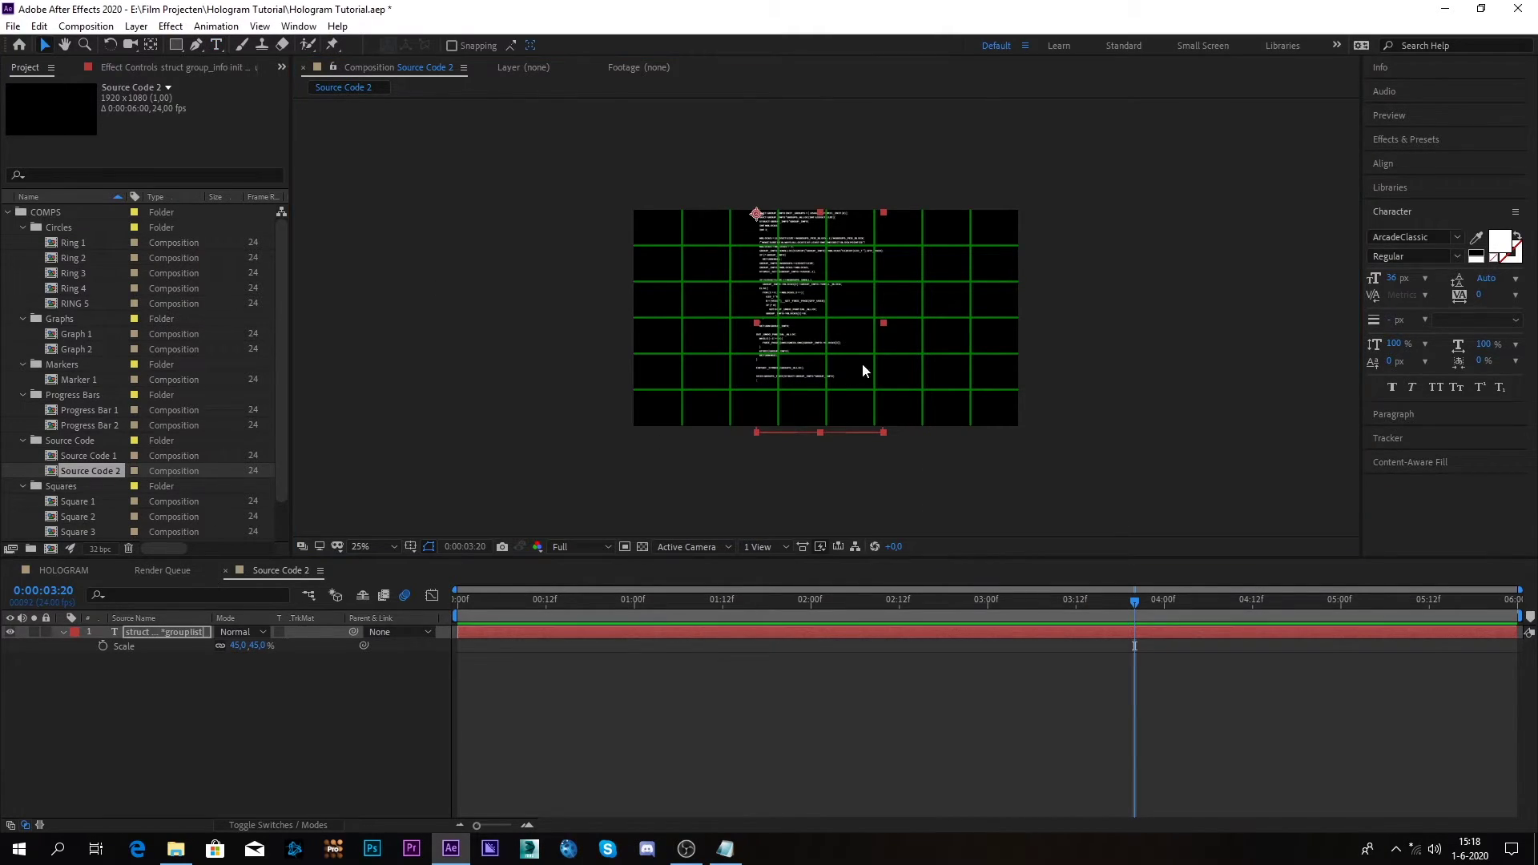
pyautogui.hotkey('shift', 'Down')
pyautogui.hotkey('shift', 'Down')
pyautogui.hotkey('shift', 'Down')
pyautogui.hotkey('shift', 'Down')
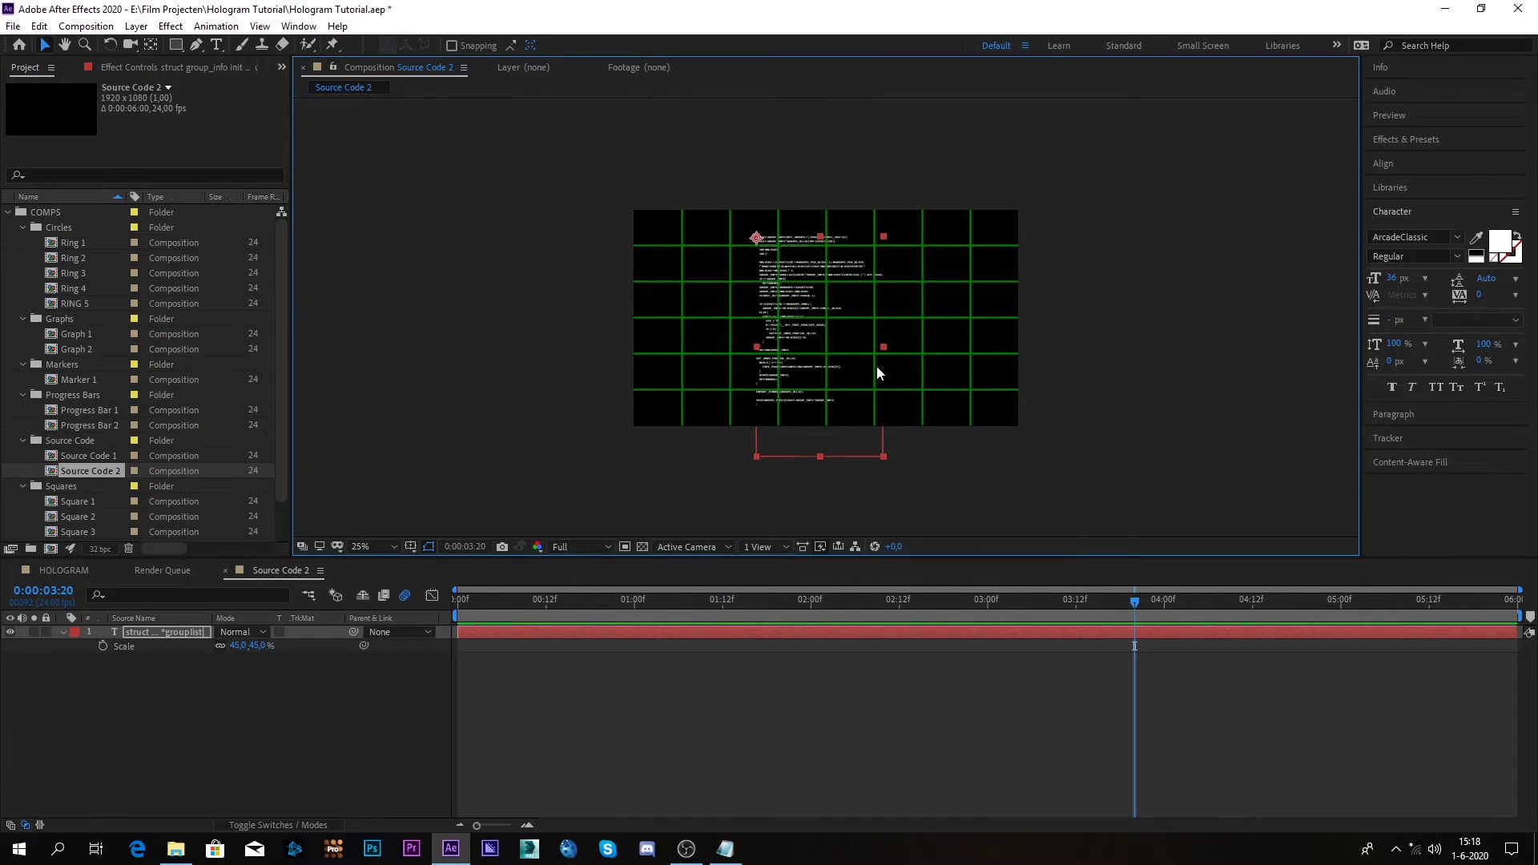
pyautogui.press('.')
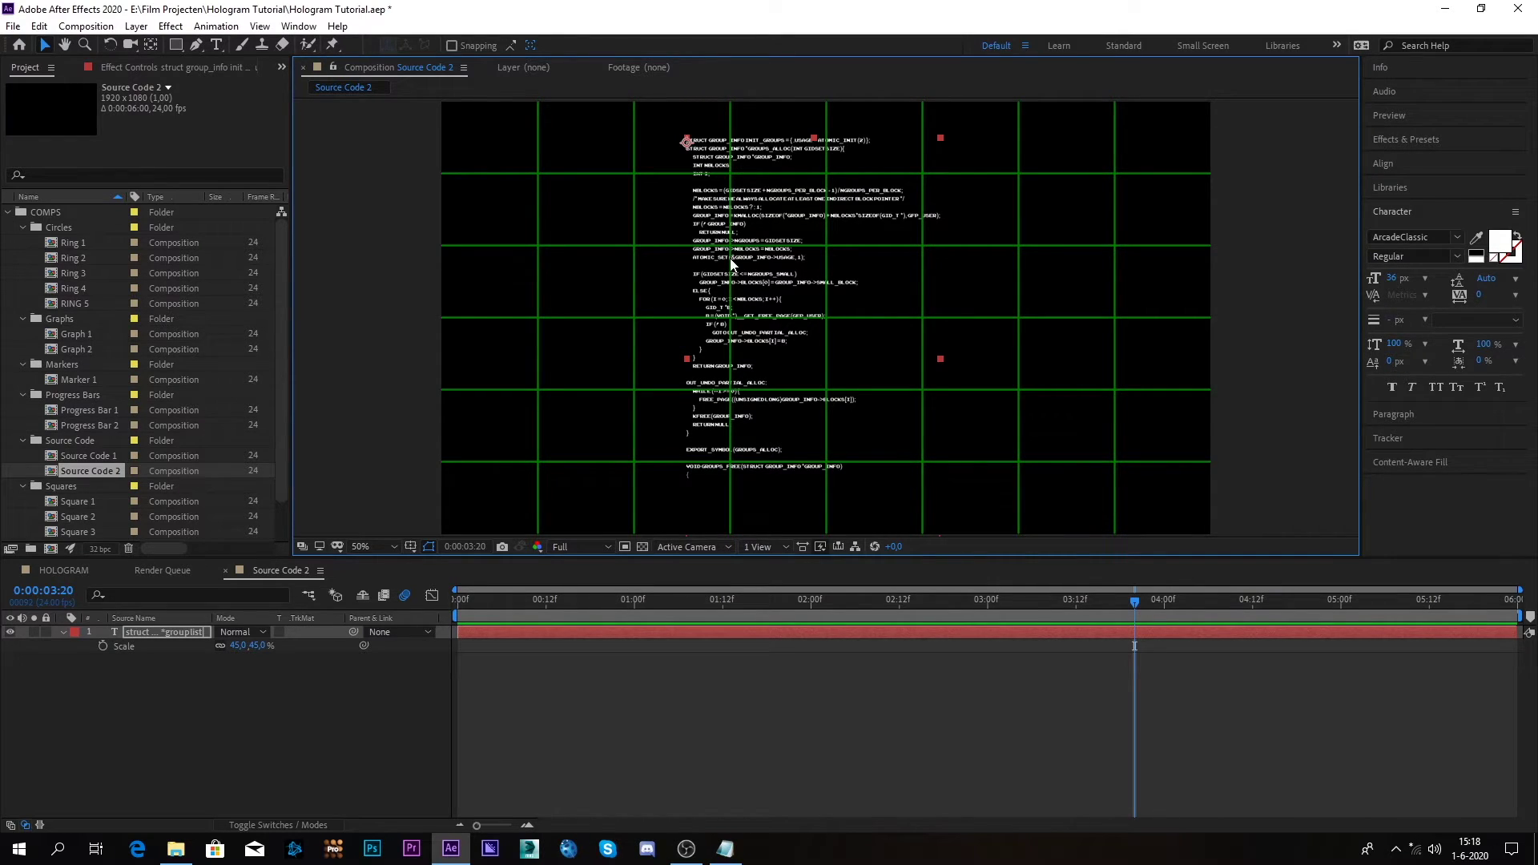
pyautogui.click(245, 690)
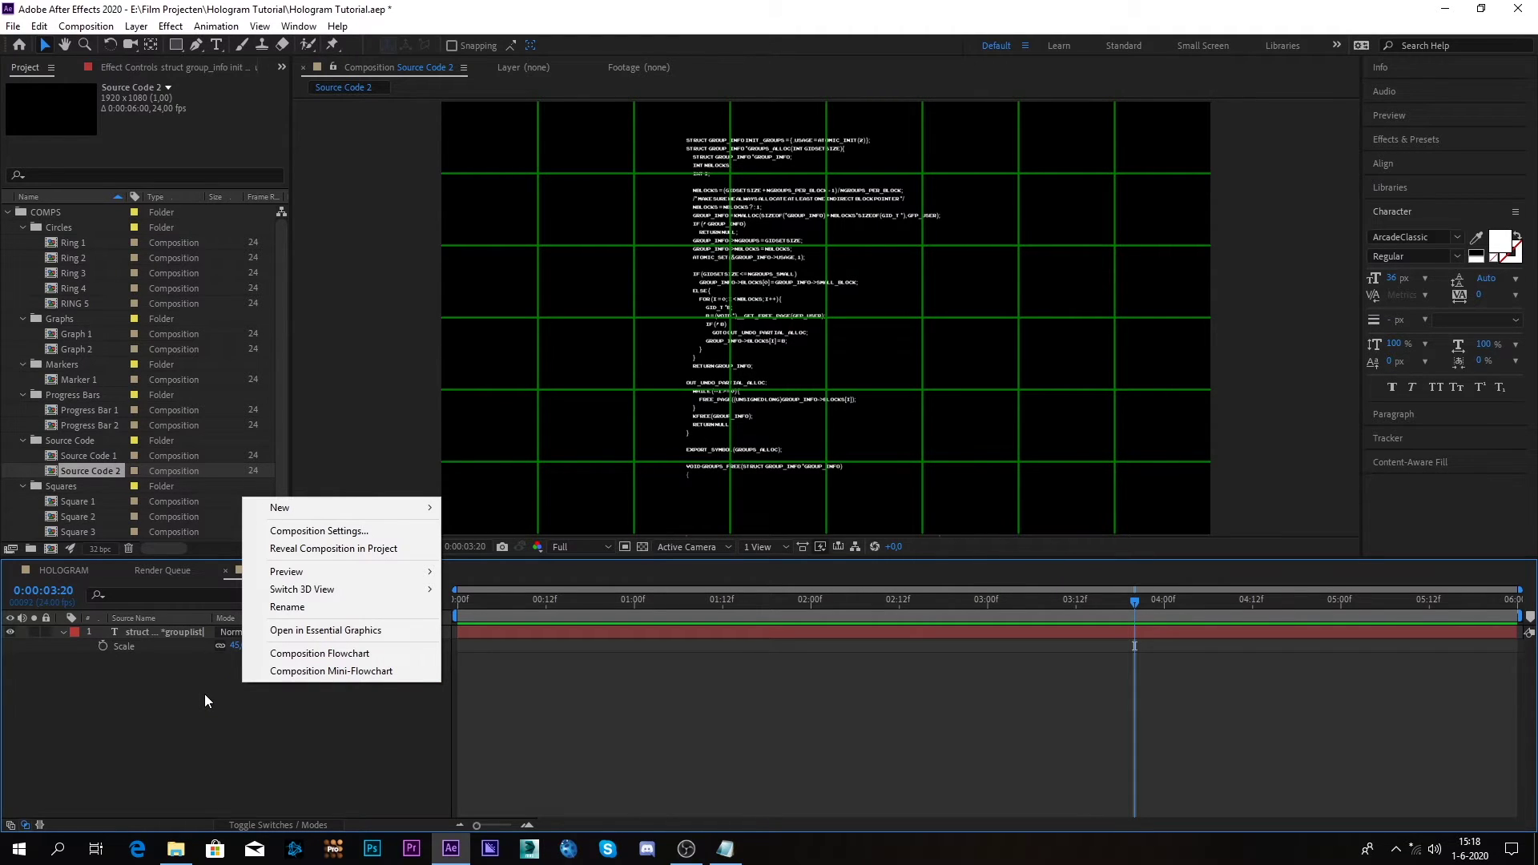
pyautogui.moveTo(315, 508)
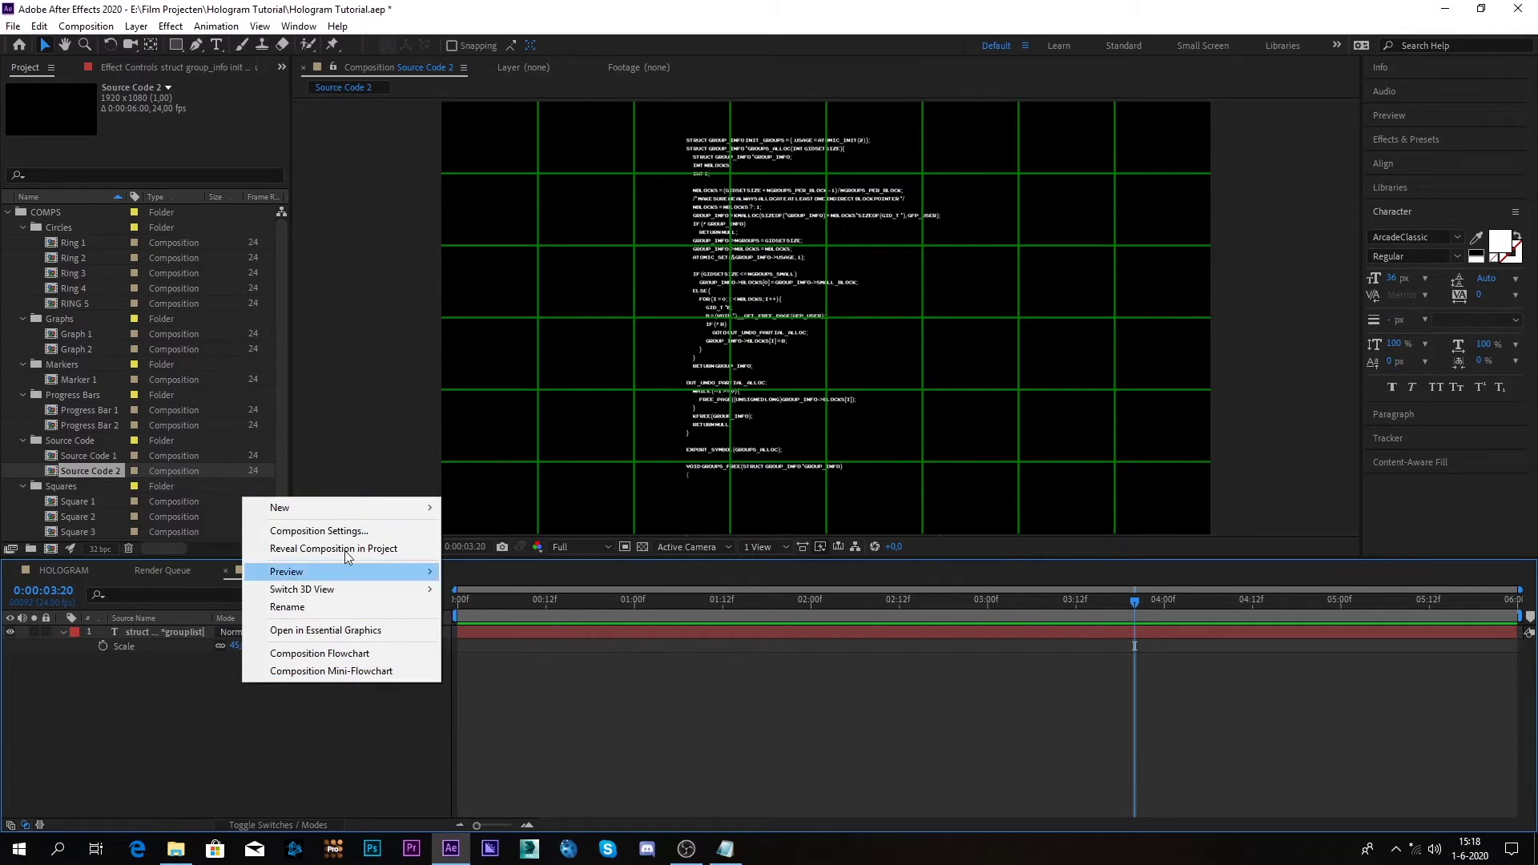
# Create a pure red FF0000 solid layer named Bar
pyautogui.click(531, 551)
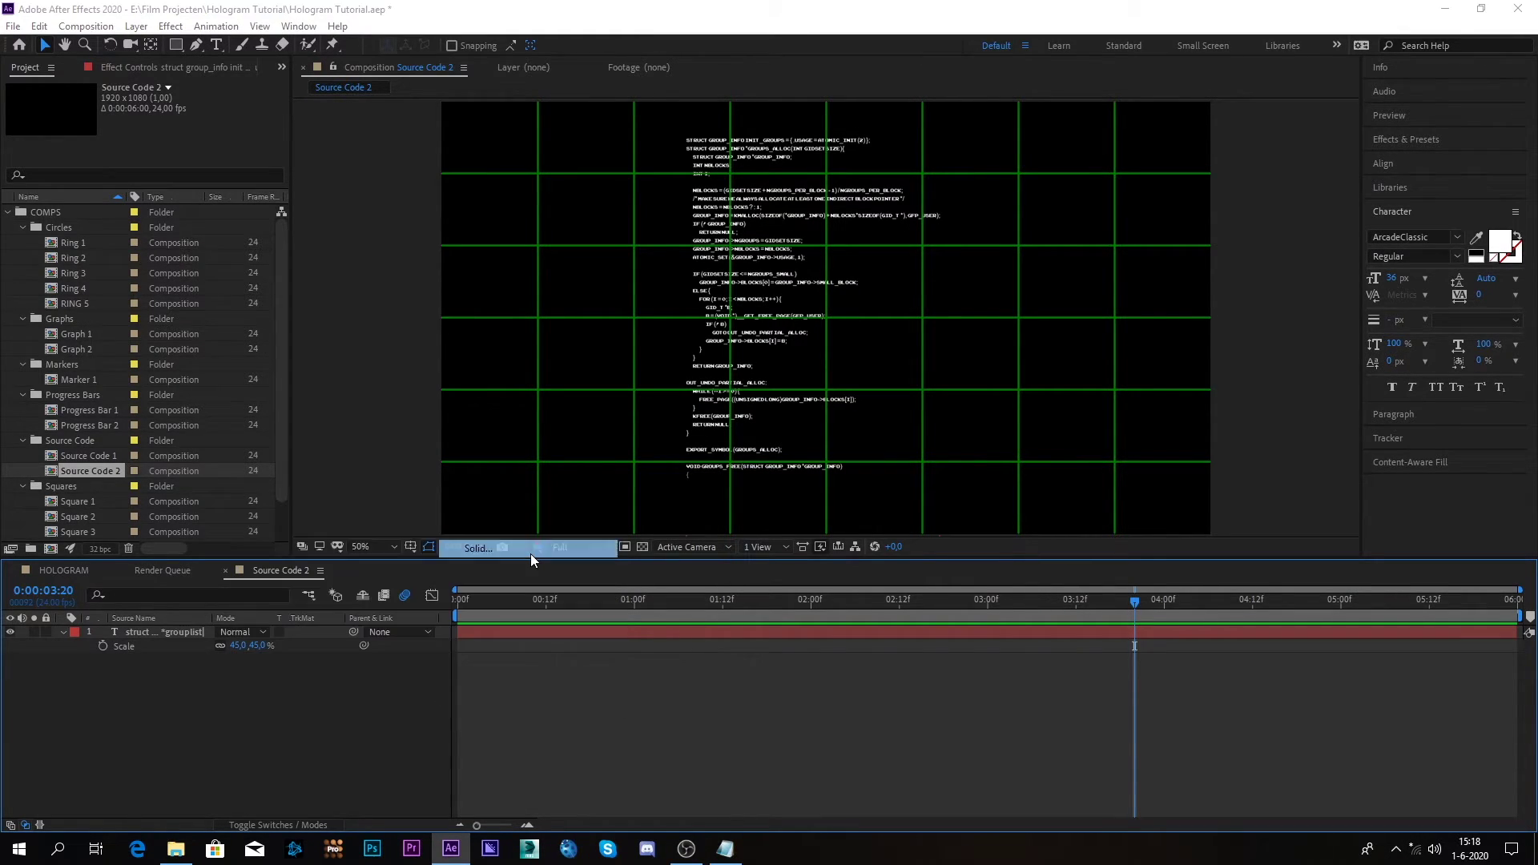
pyautogui.click(260, 353)
pyautogui.moveTo(216, 48); pyautogui.dragTo(371, 14)
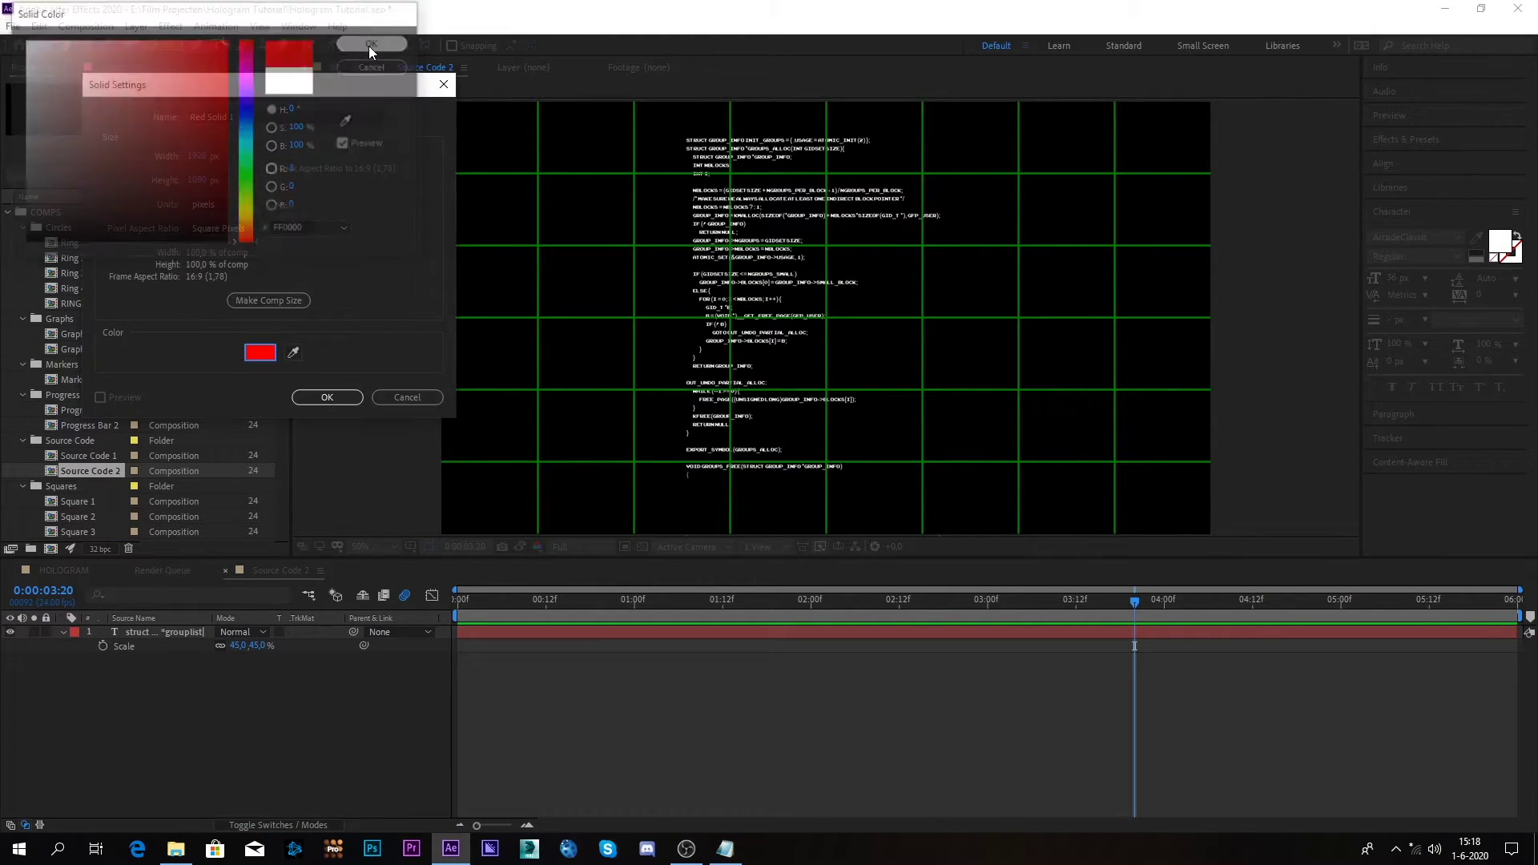
pyautogui.click(370, 45)
pyautogui.click(266, 110)
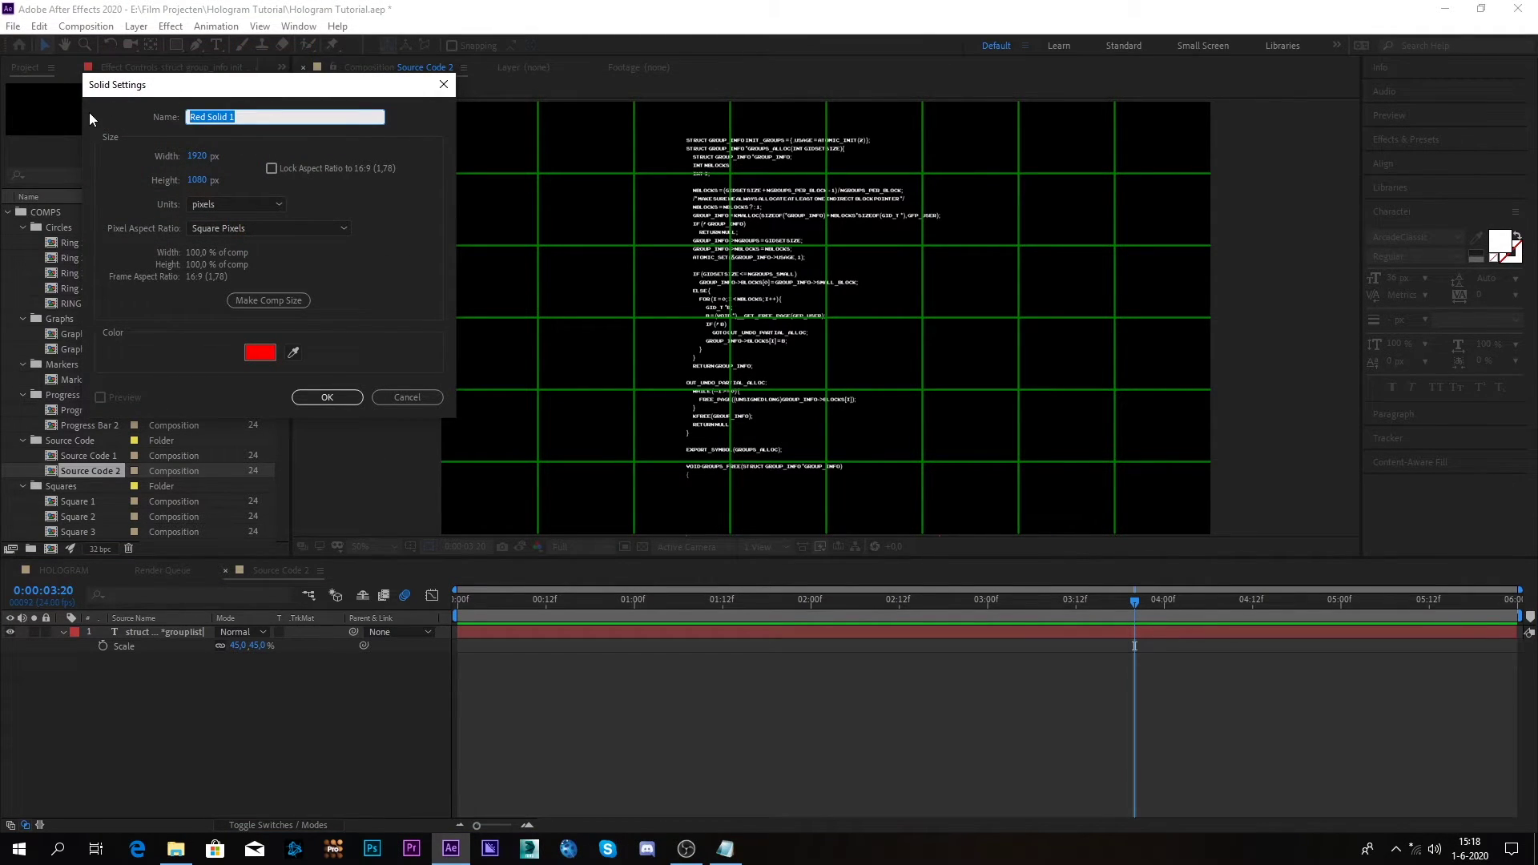
pyautogui.write('Bar')
pyautogui.press('Return')
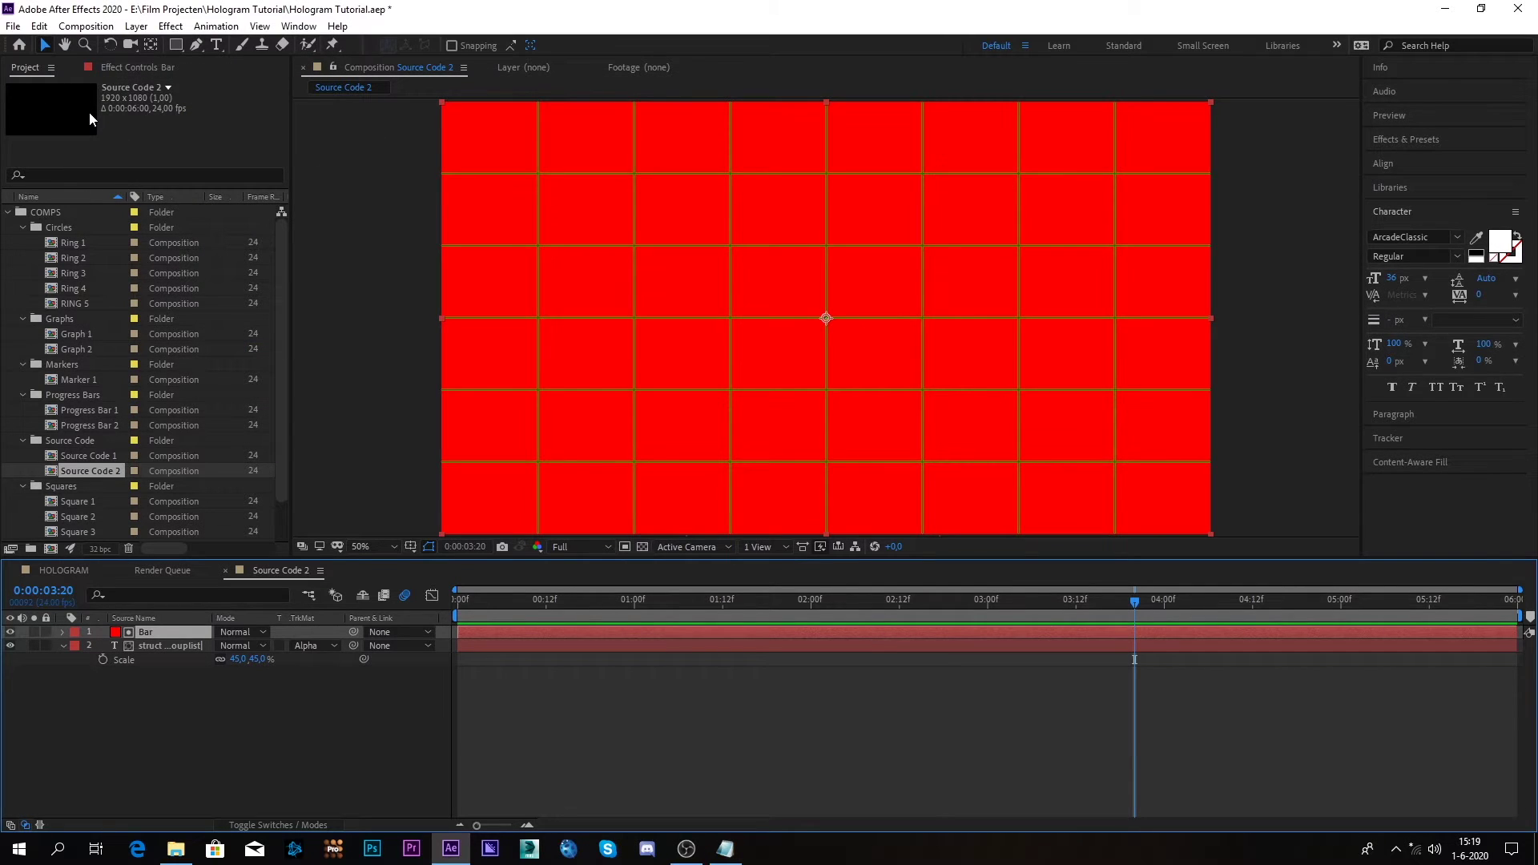
# Set the code text's TrkMat to None and hide the Bar solid
pyautogui.click(314, 648)
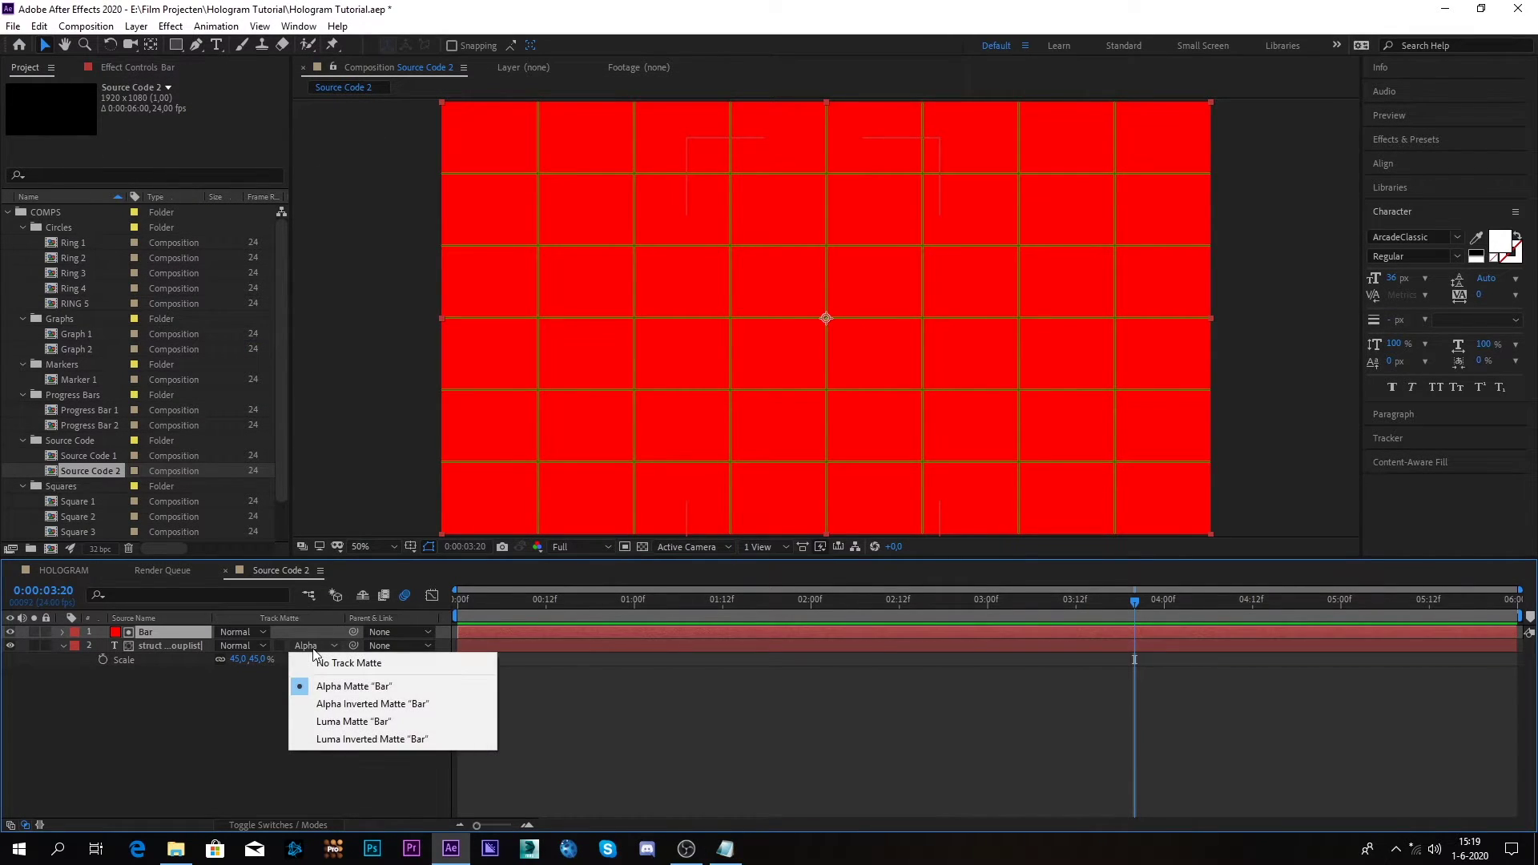
pyautogui.click(319, 665)
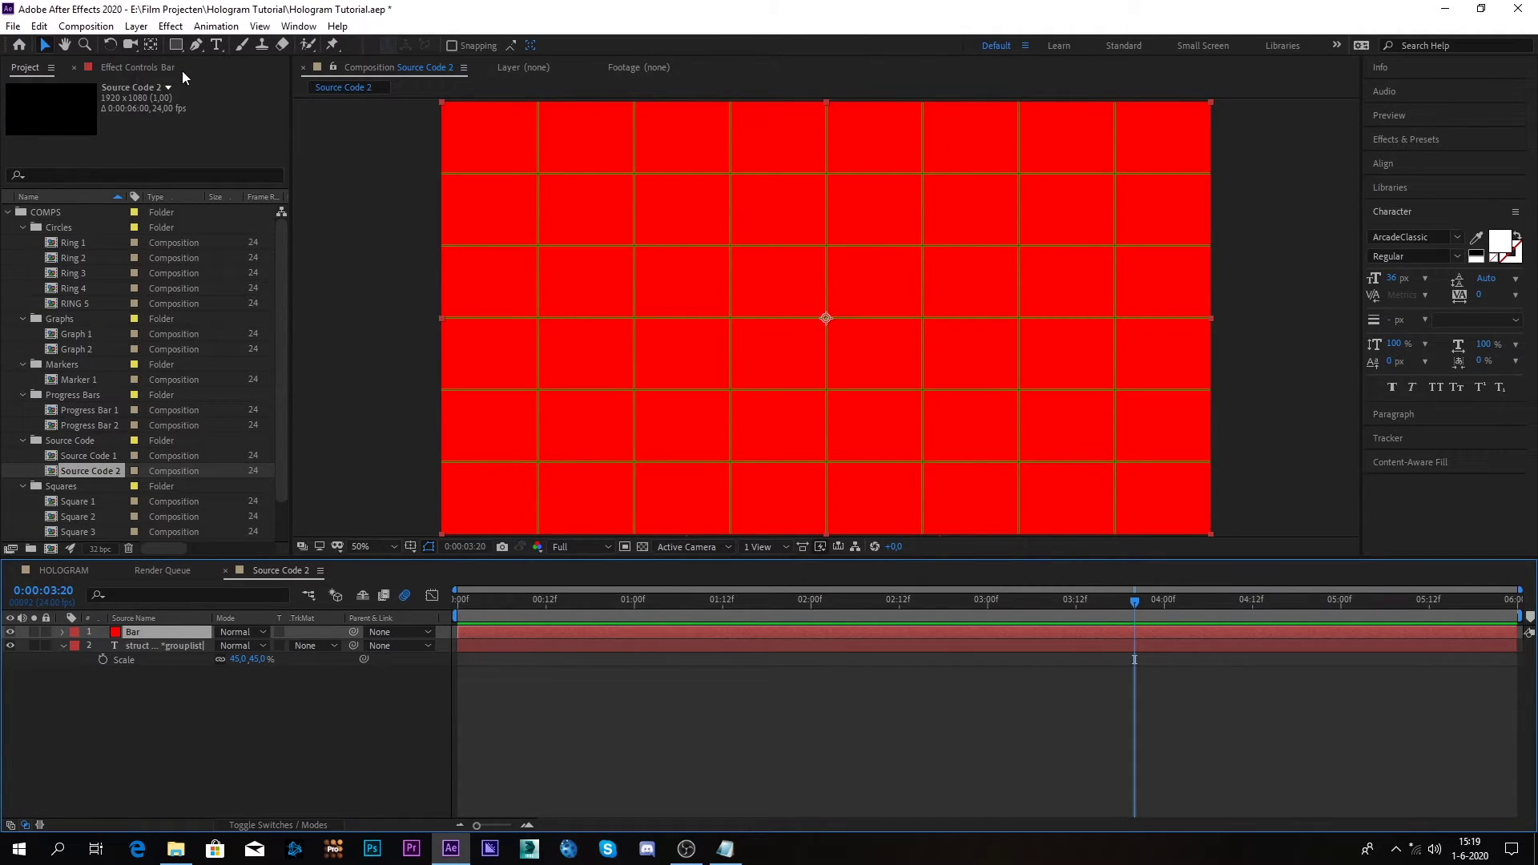
pyautogui.click(10, 632)
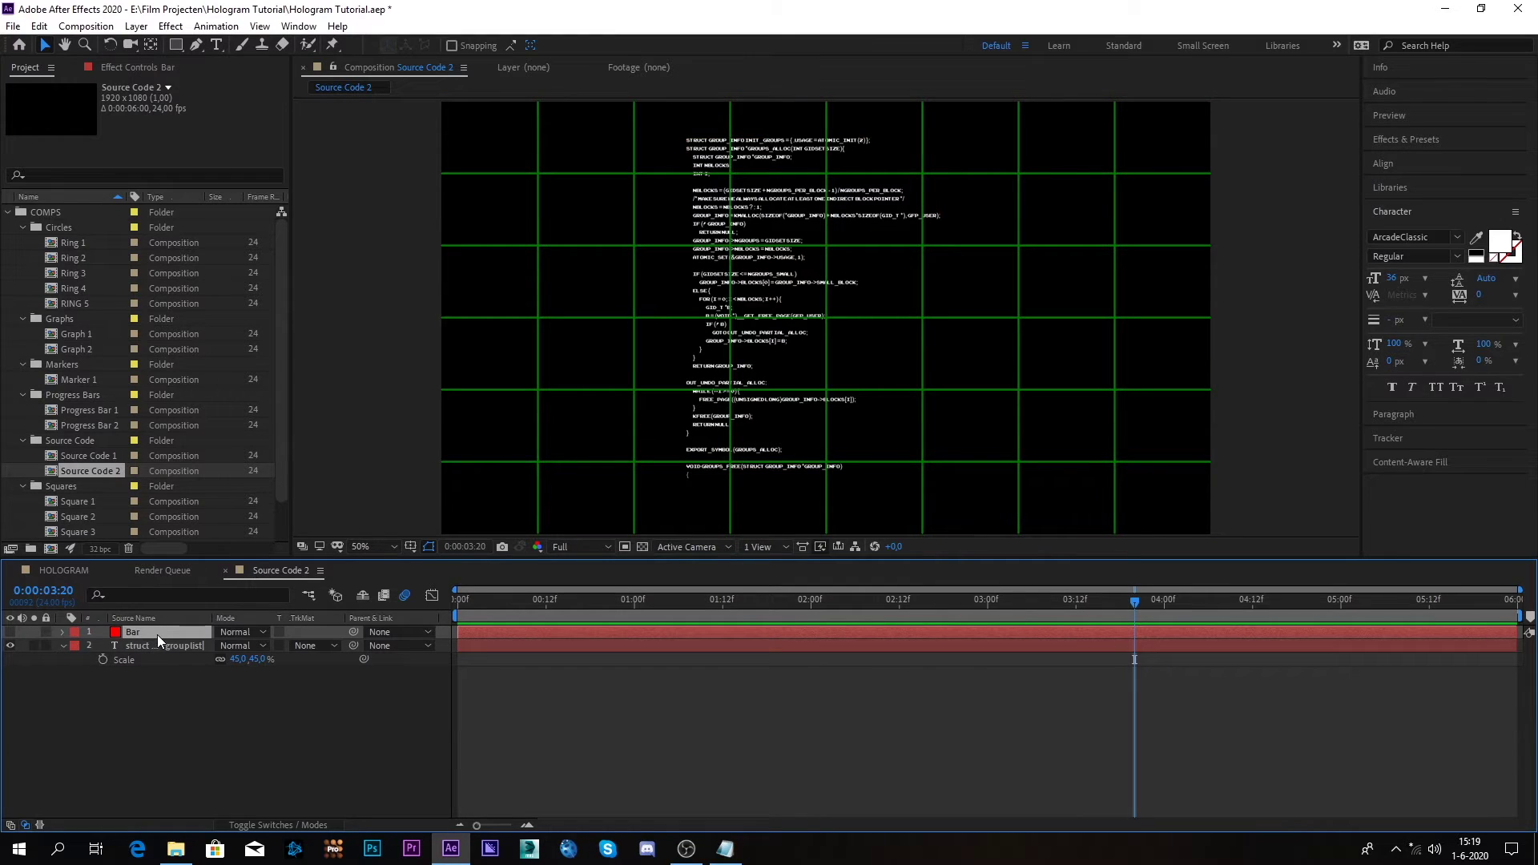
# Draw a thin rectangle mask on Bar around the GROUP_INFO = KMALLOC line
pyautogui.click(177, 46)
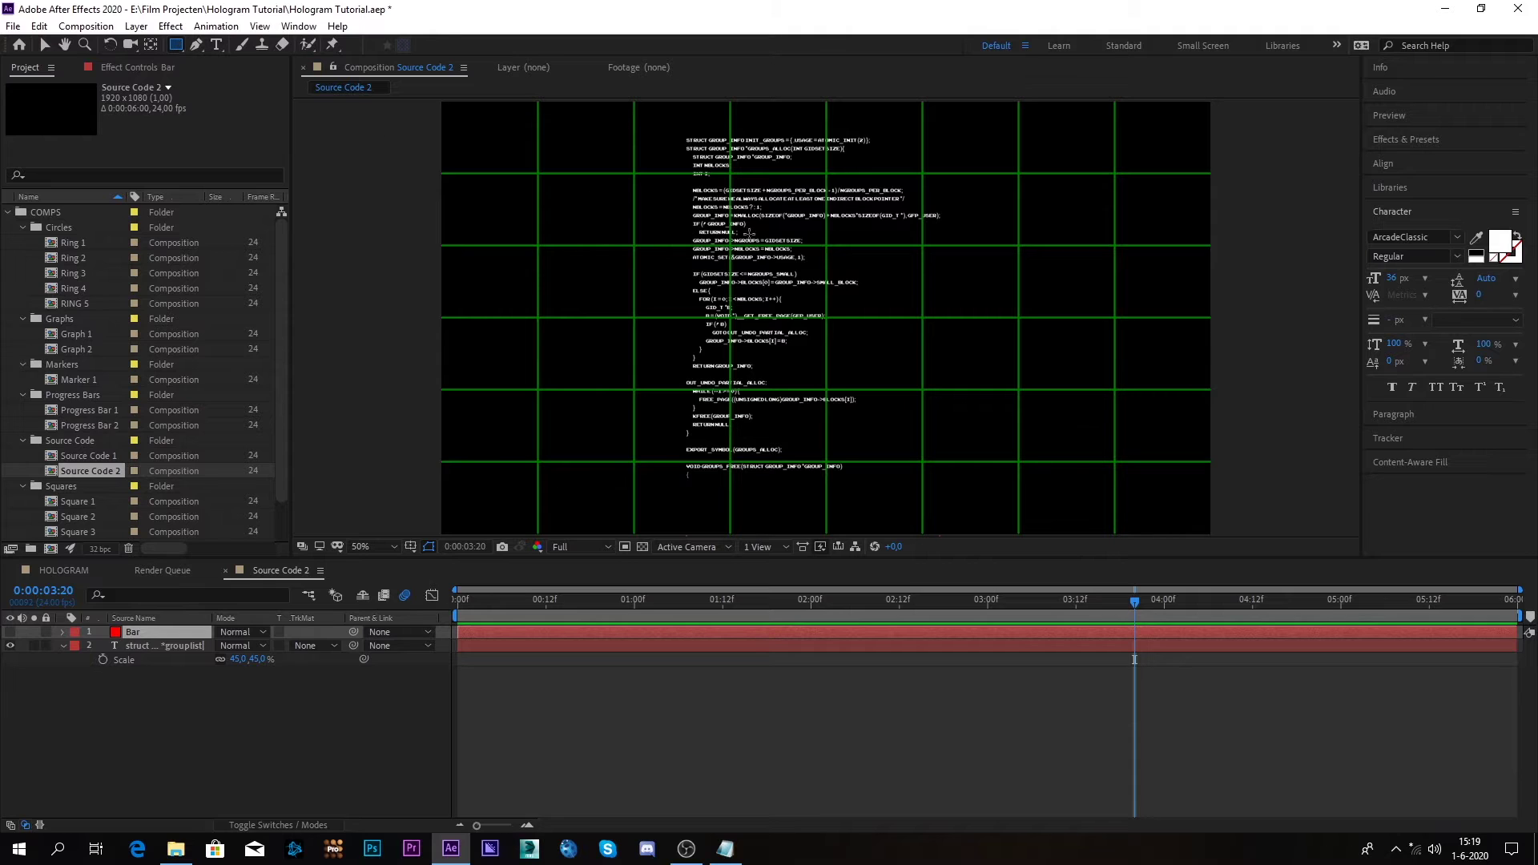
pyautogui.scroll(5, 726, 262)
pyautogui.scroll(-3, 801, 363)
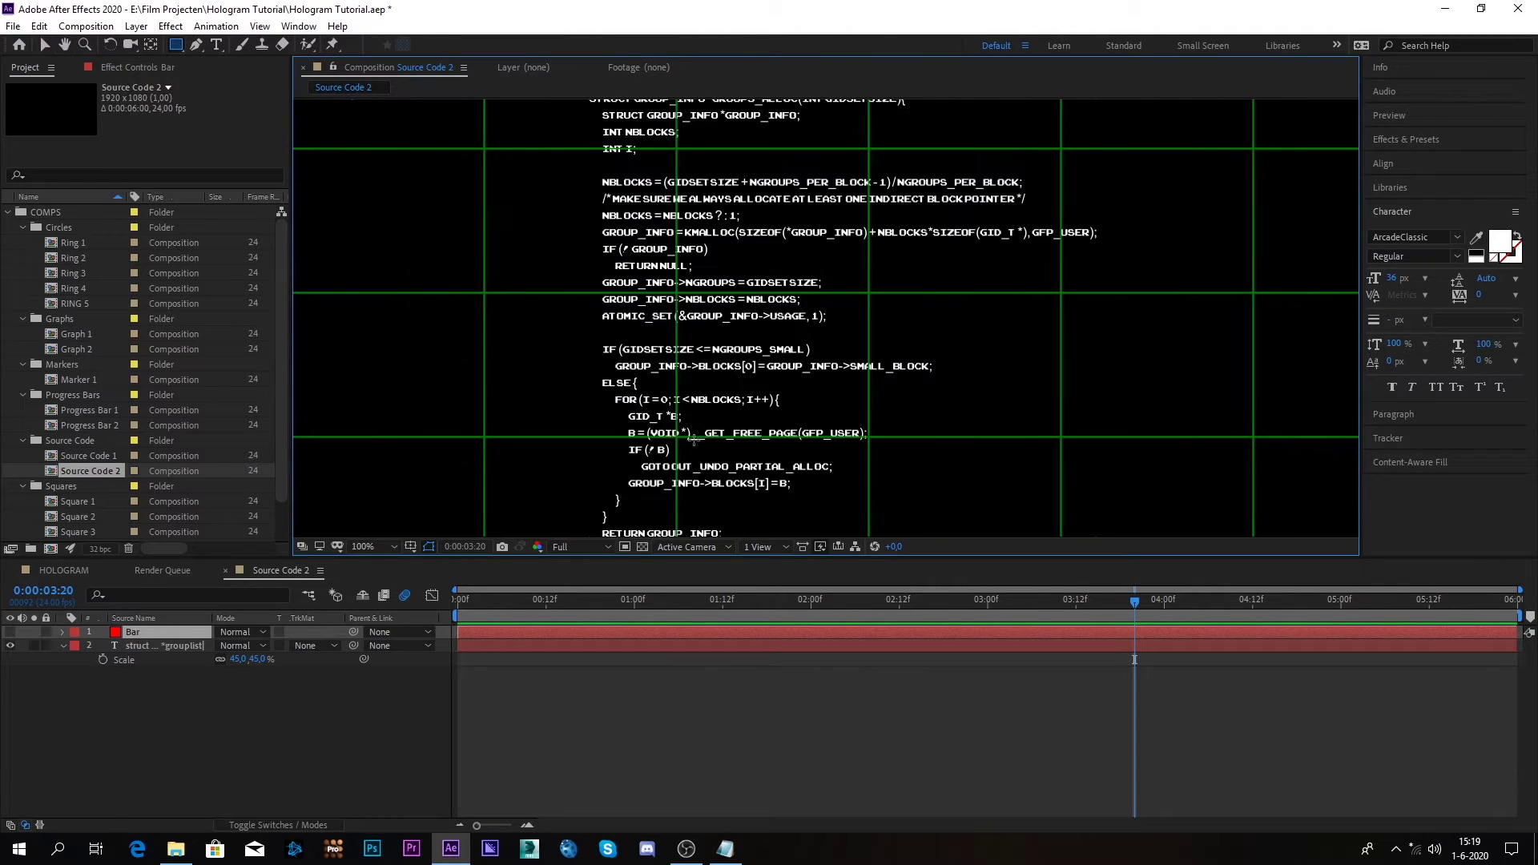
pyautogui.scroll(-3, 802, 362)
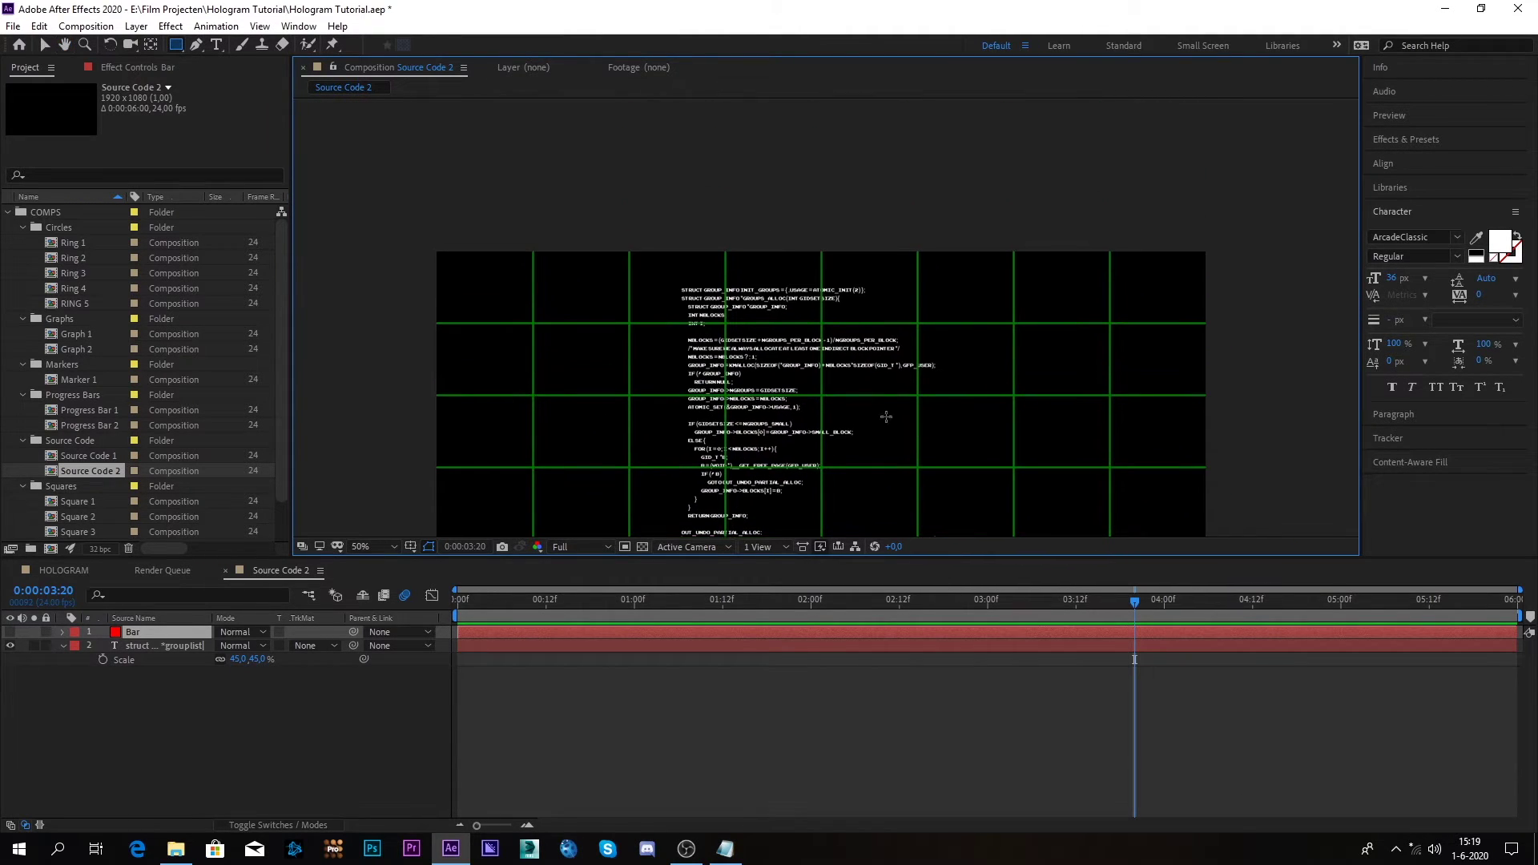
pyautogui.scroll(3, 948, 365)
pyautogui.scroll(-2, 749, 280)
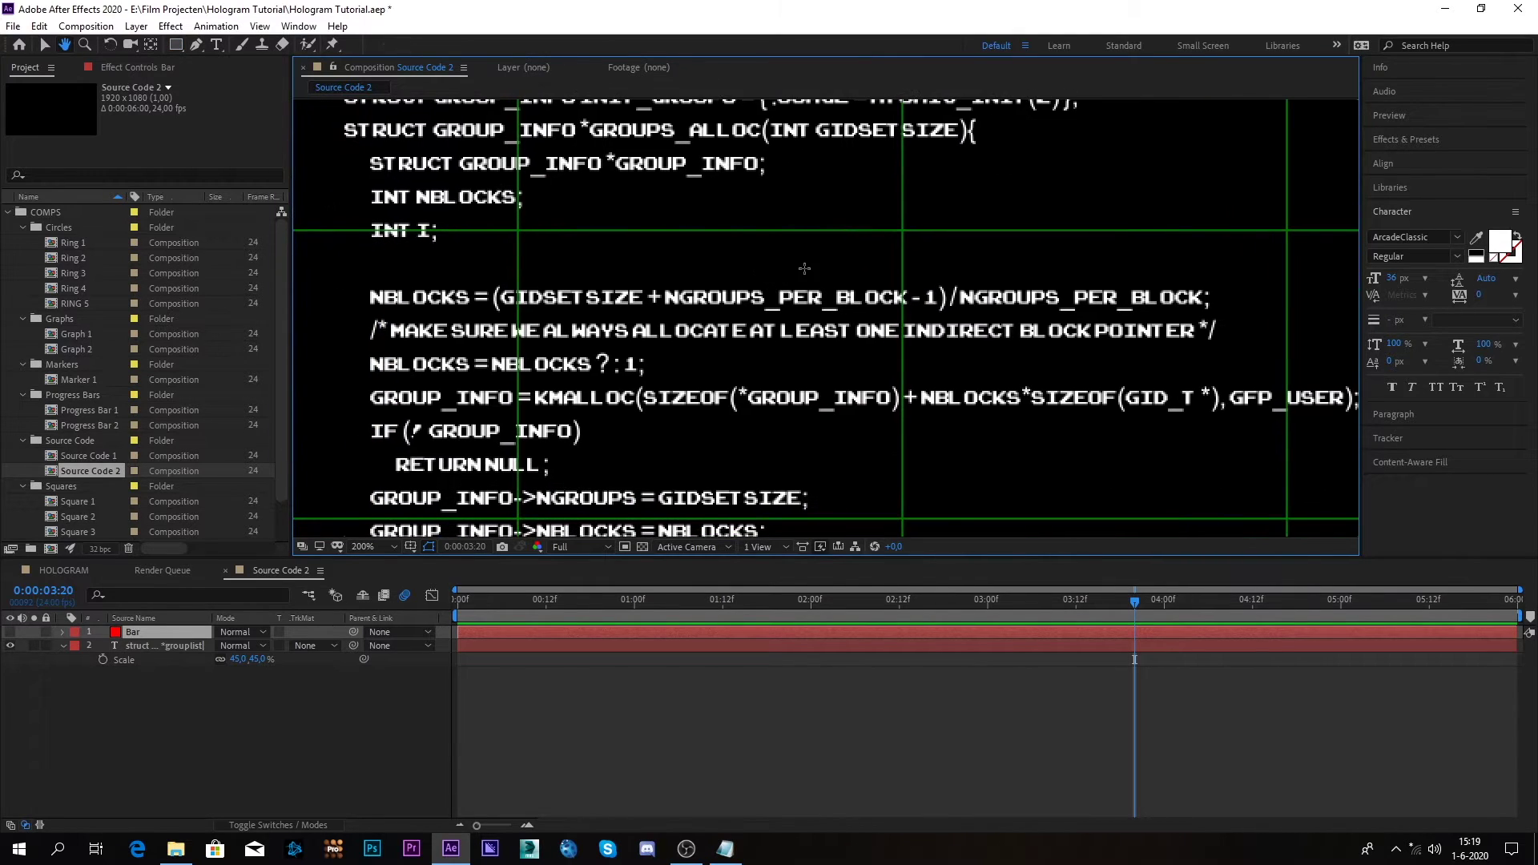
pyautogui.scroll(2, 750, 279)
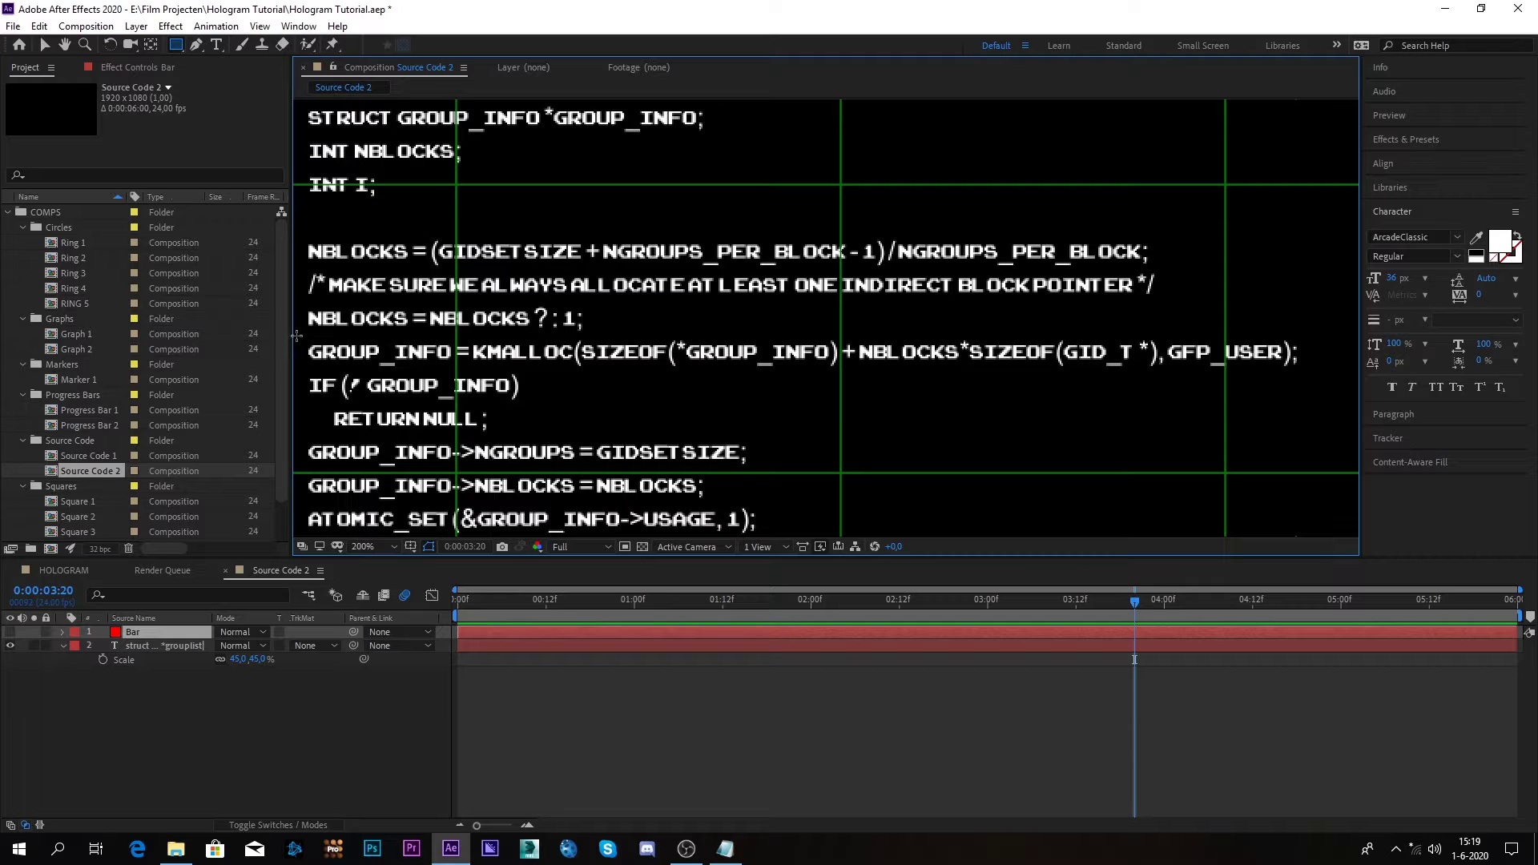
pyautogui.moveTo(296, 336)
pyautogui.mouseDown()
pyautogui.moveTo(349, 361)
pyautogui.moveTo(462, 366)
pyautogui.moveTo(1087, 363)
pyautogui.moveTo(1332, 390)
pyautogui.moveTo(1317, 371)
pyautogui.mouseUp()
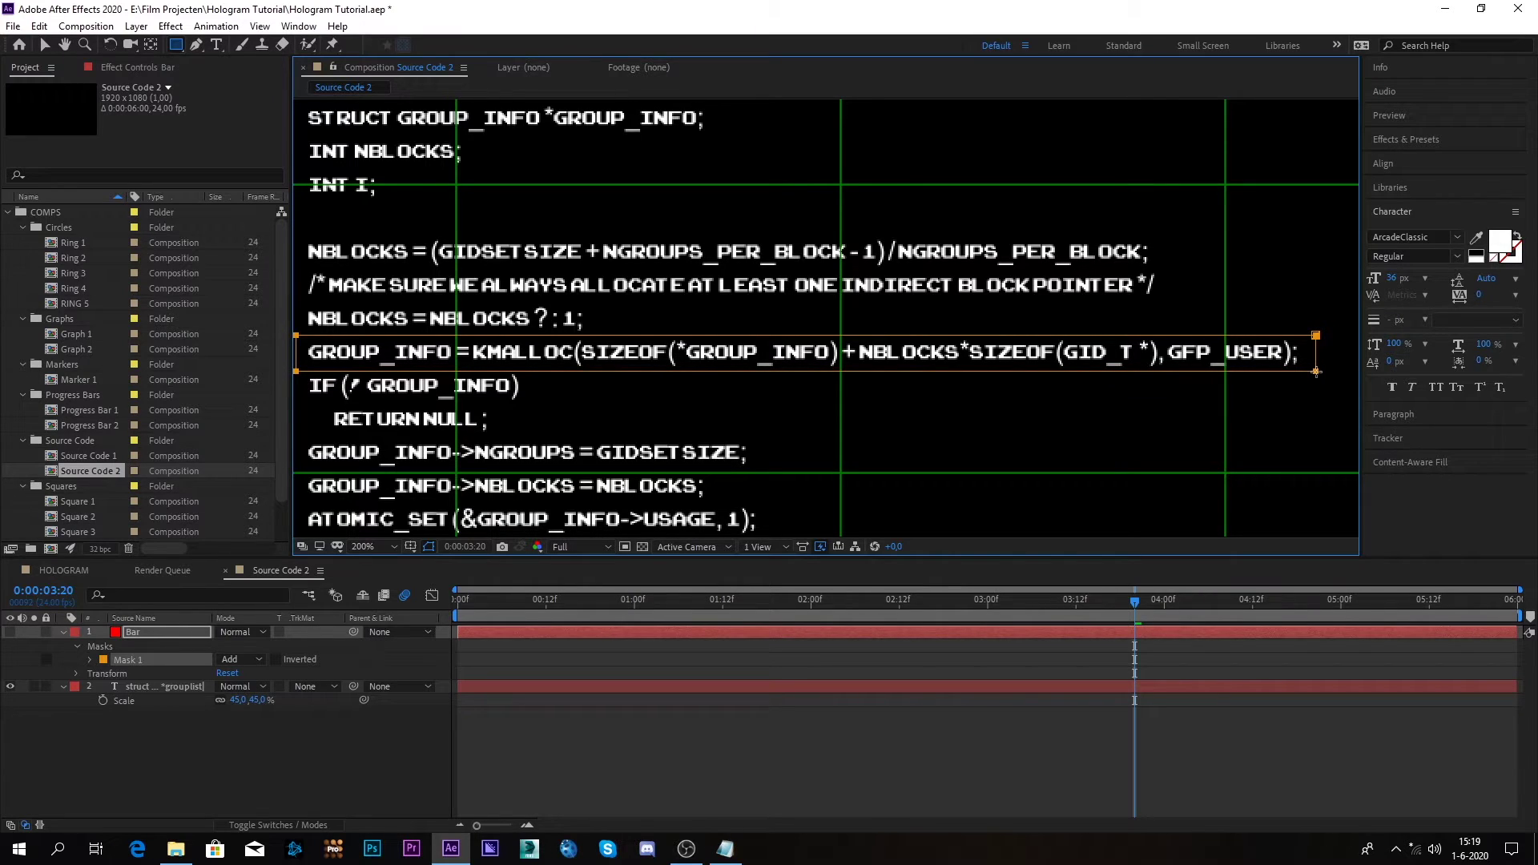
pyautogui.moveTo(1318, 371); pyautogui.dragTo(1316, 371)
pyautogui.press(',')
pyautogui.press(',')
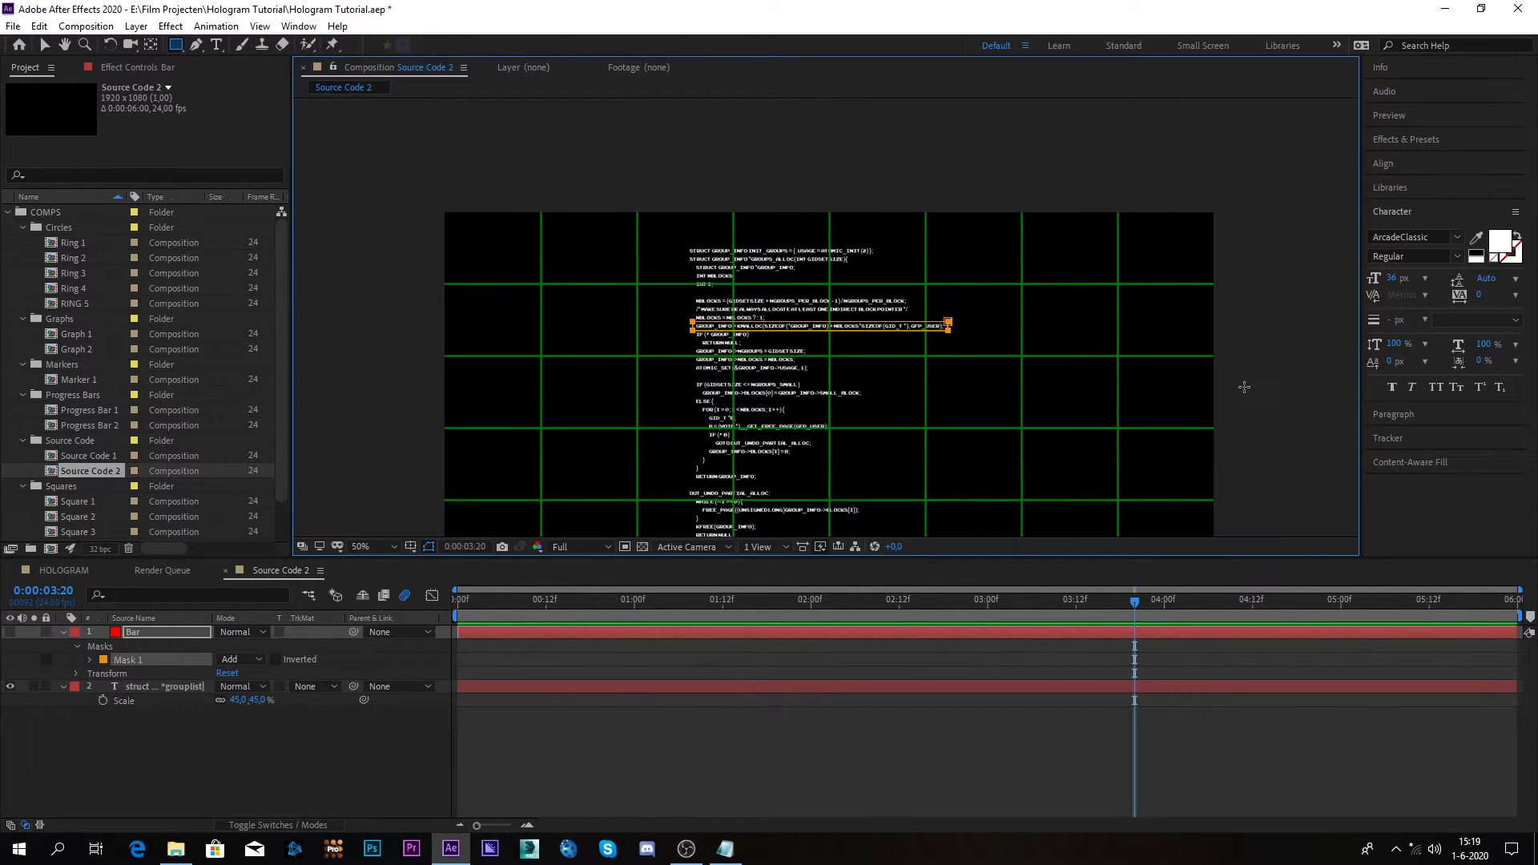
# Show the red Bar strip, place it below the code text, and select it at 0:00
pyautogui.click(10, 632)
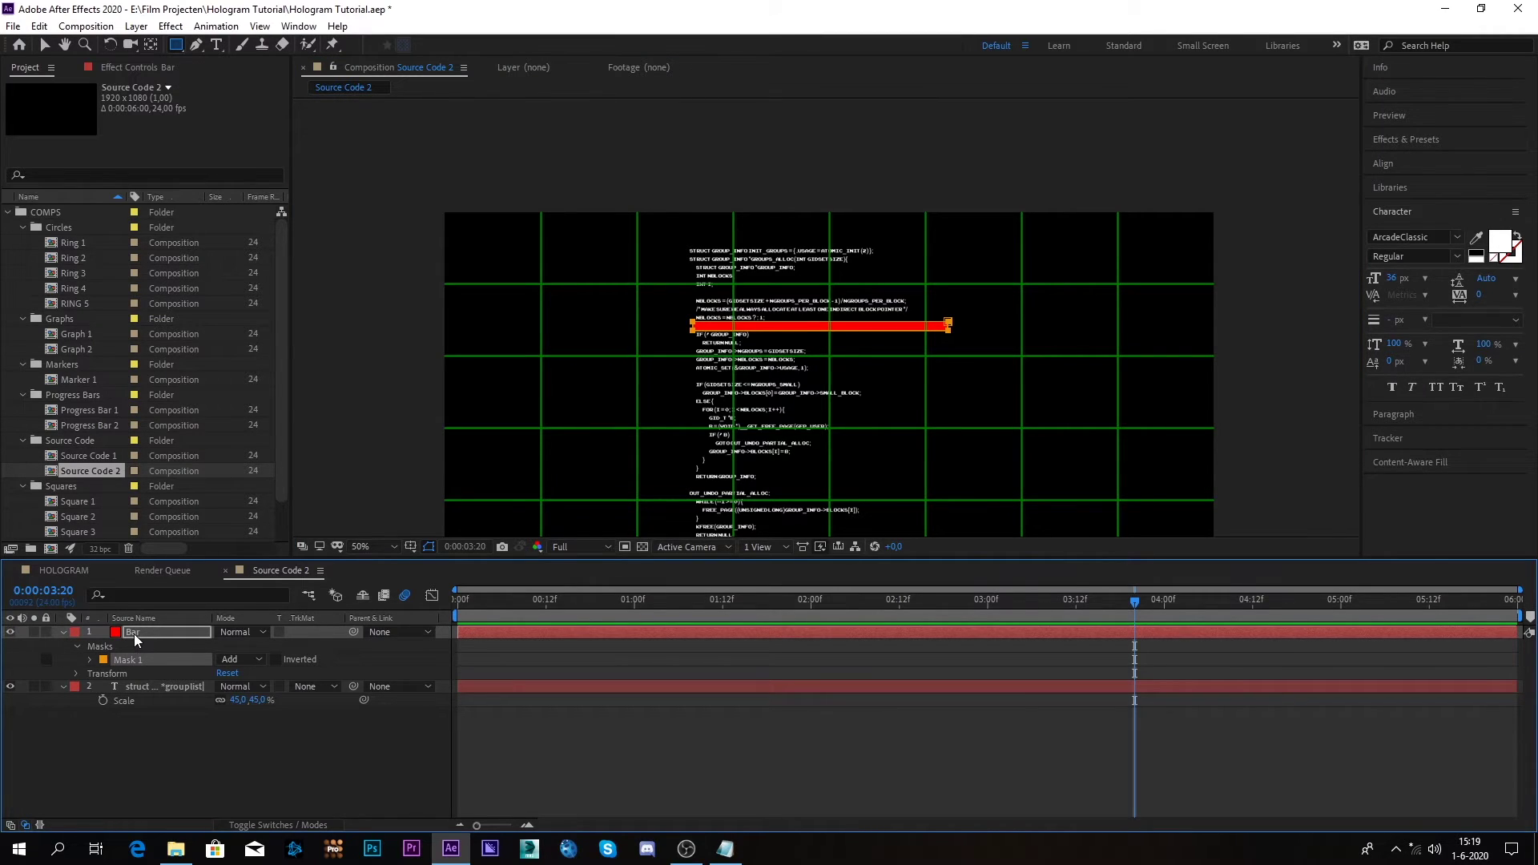
pyautogui.moveTo(128, 660); pyautogui.dragTo(146, 701)
pyautogui.click(45, 48)
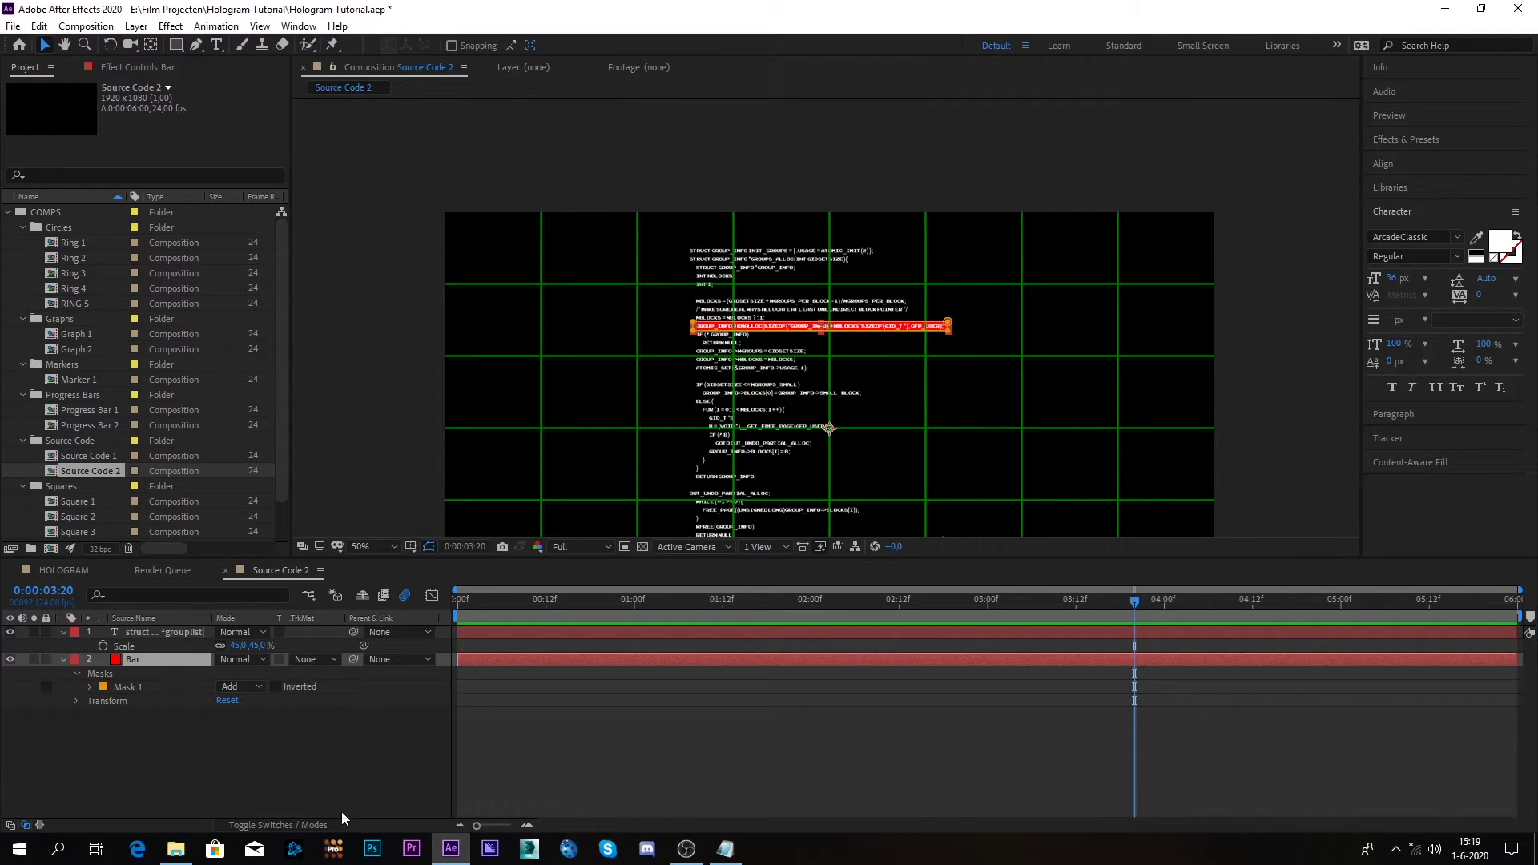
pyautogui.click(334, 758)
pyautogui.moveTo(945, 332); pyautogui.dragTo(922, 222)
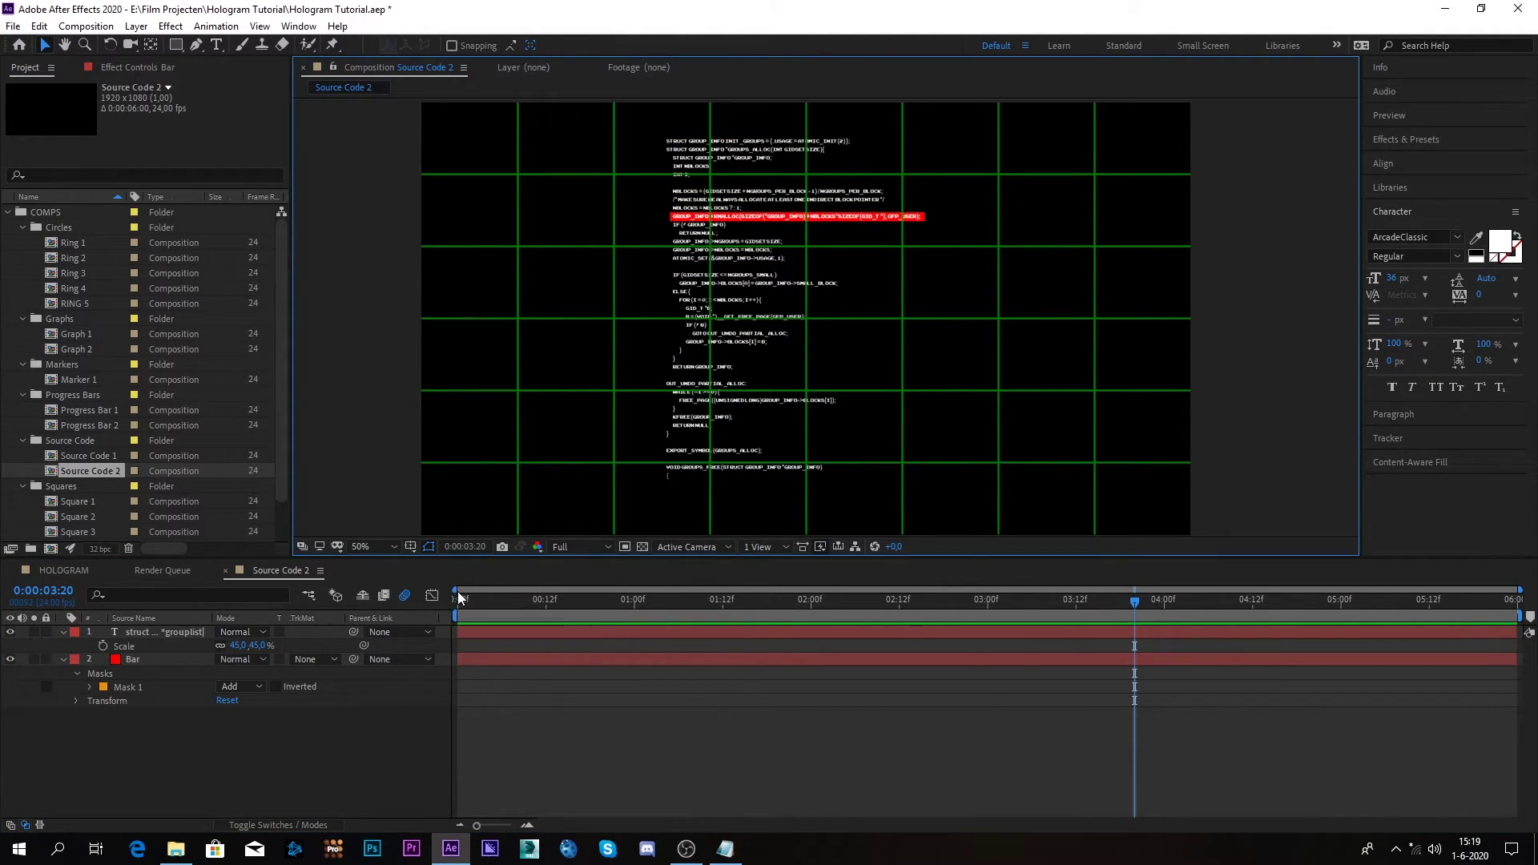
pyautogui.press('Home')
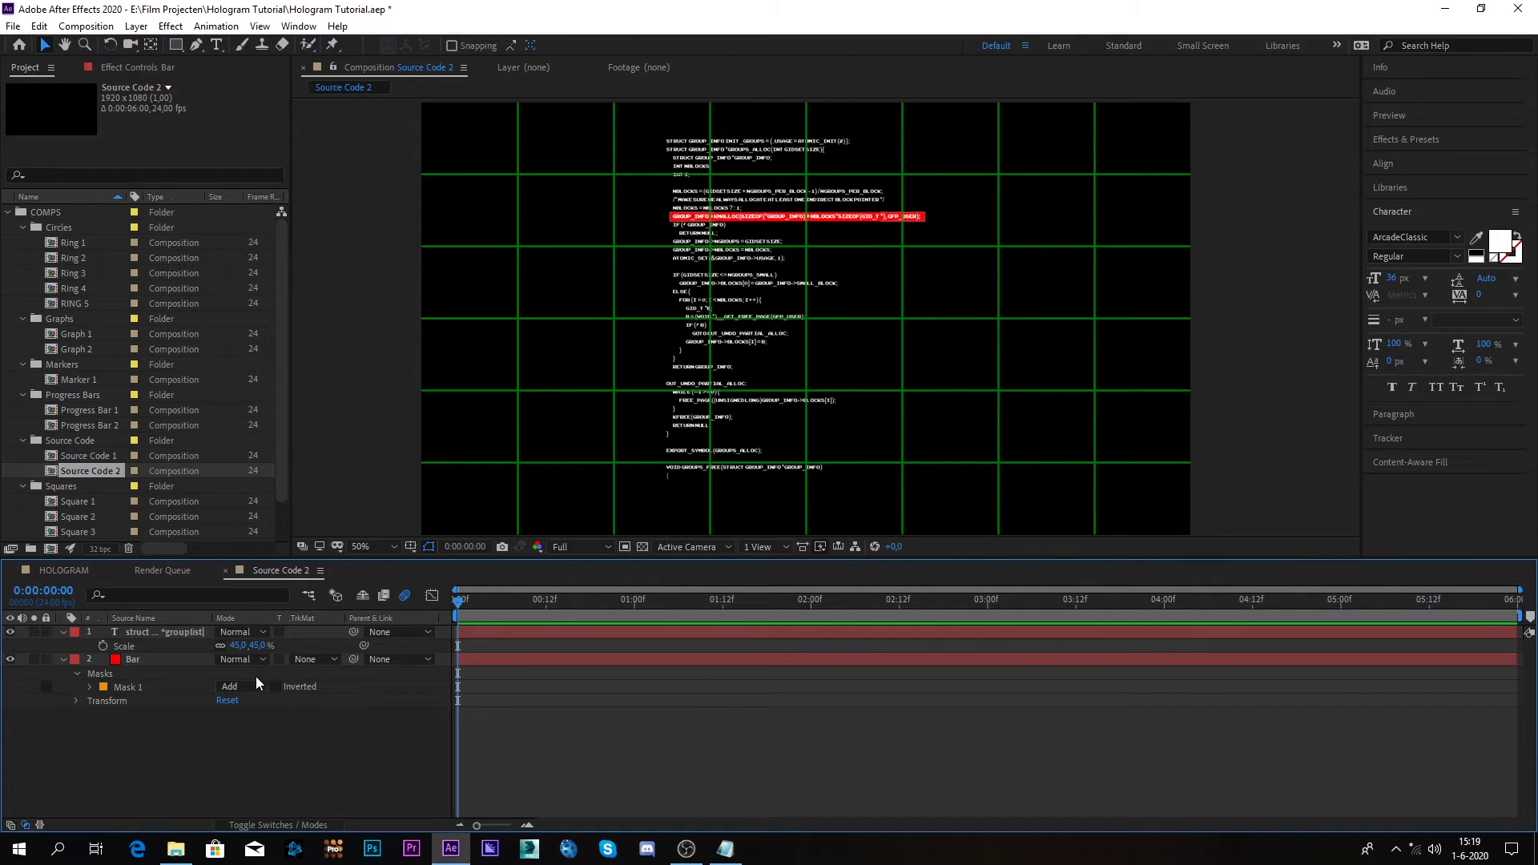
pyautogui.click(186, 660)
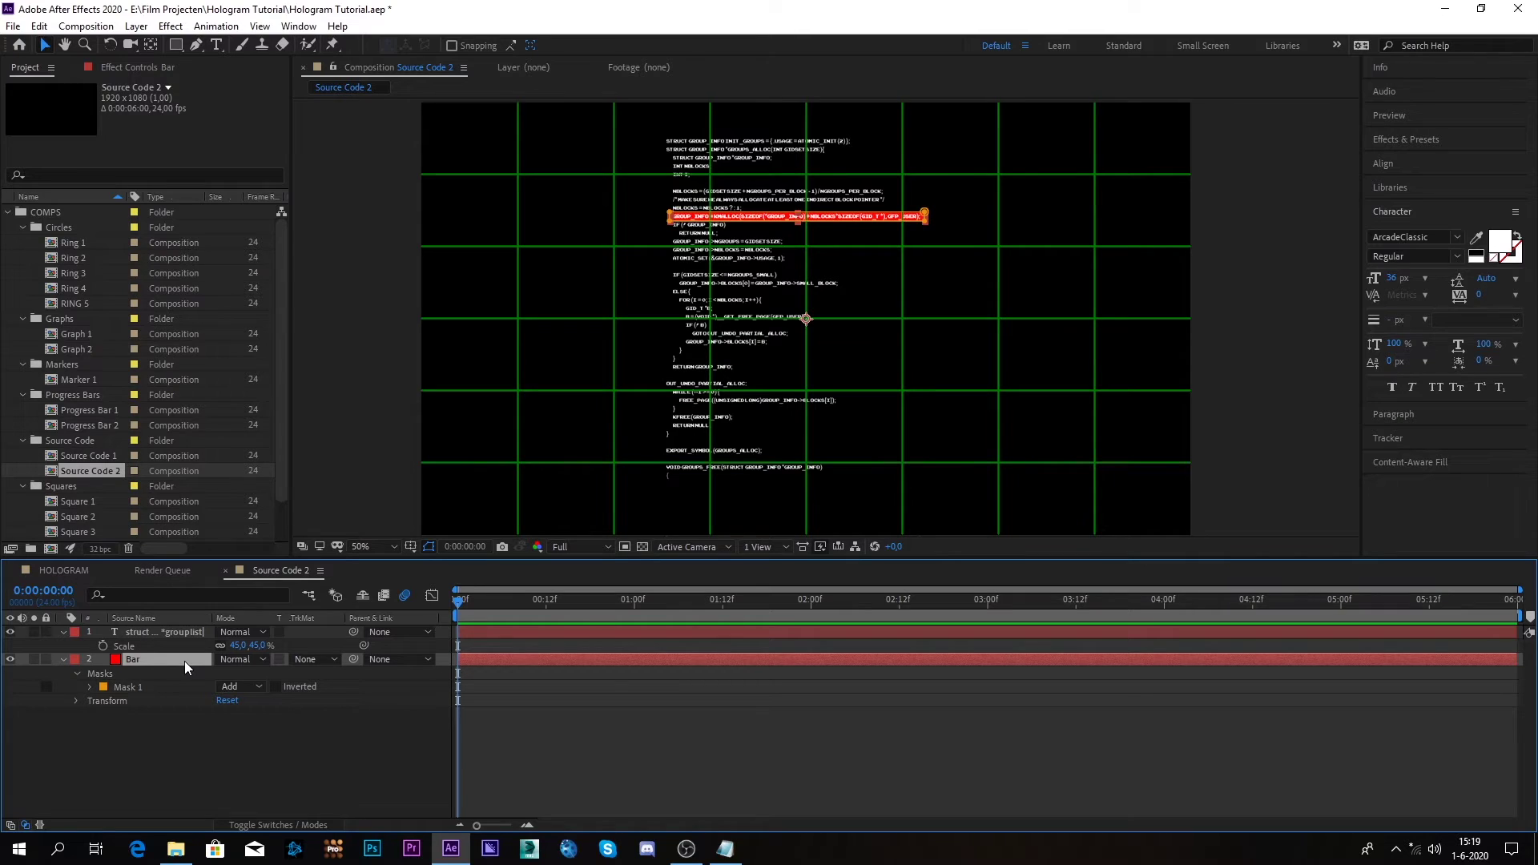
# Keyframe the Bar's Position at 0:00 and again at frame 8
pyautogui.press('p')
pyautogui.click(104, 673)
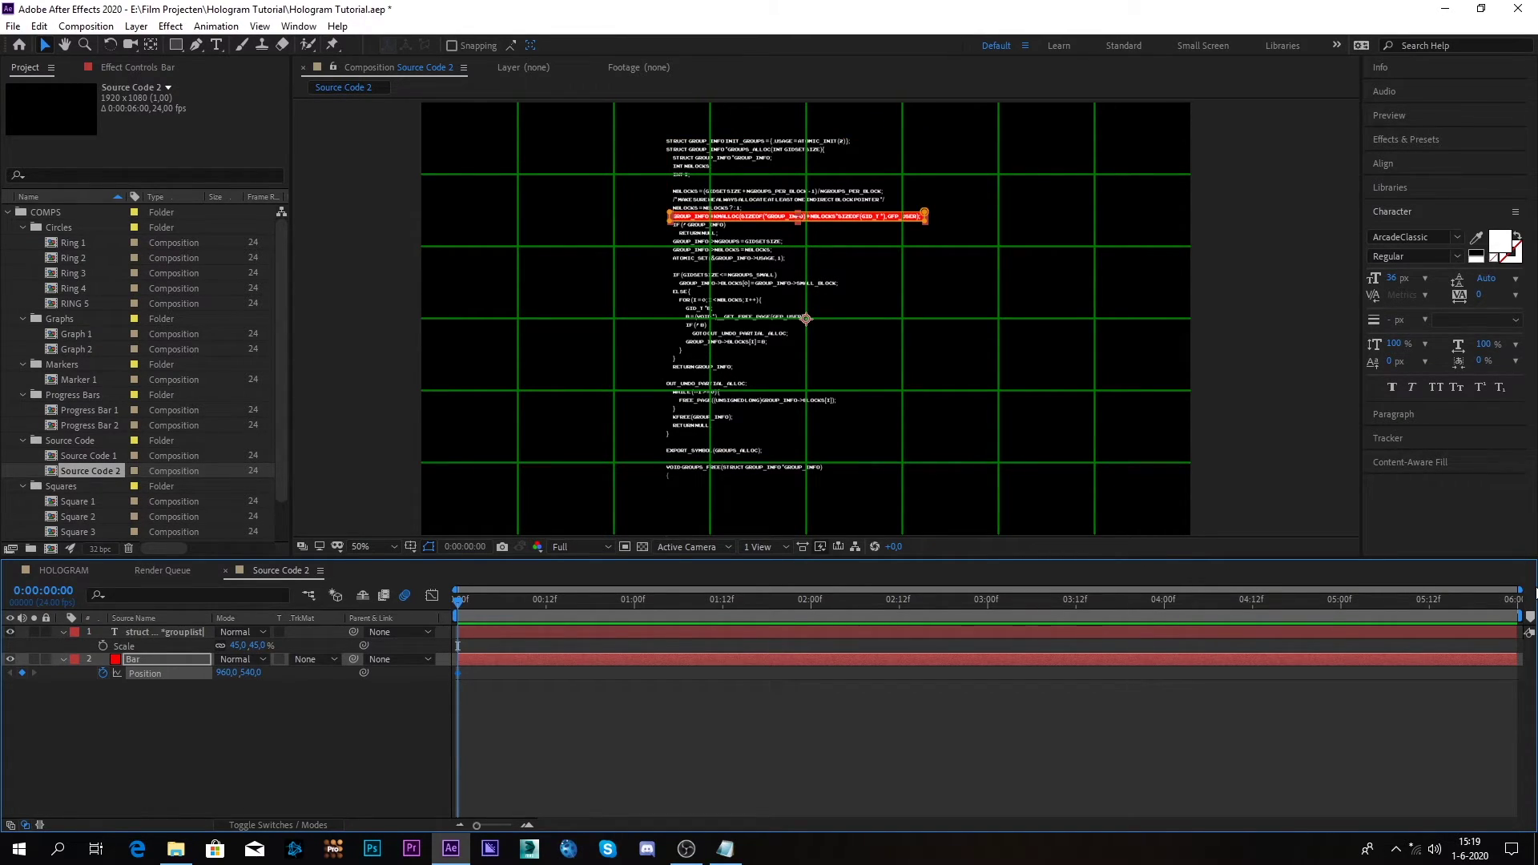
pyautogui.moveTo(1520, 591); pyautogui.dragTo(955, 609)
pyautogui.click(582, 601)
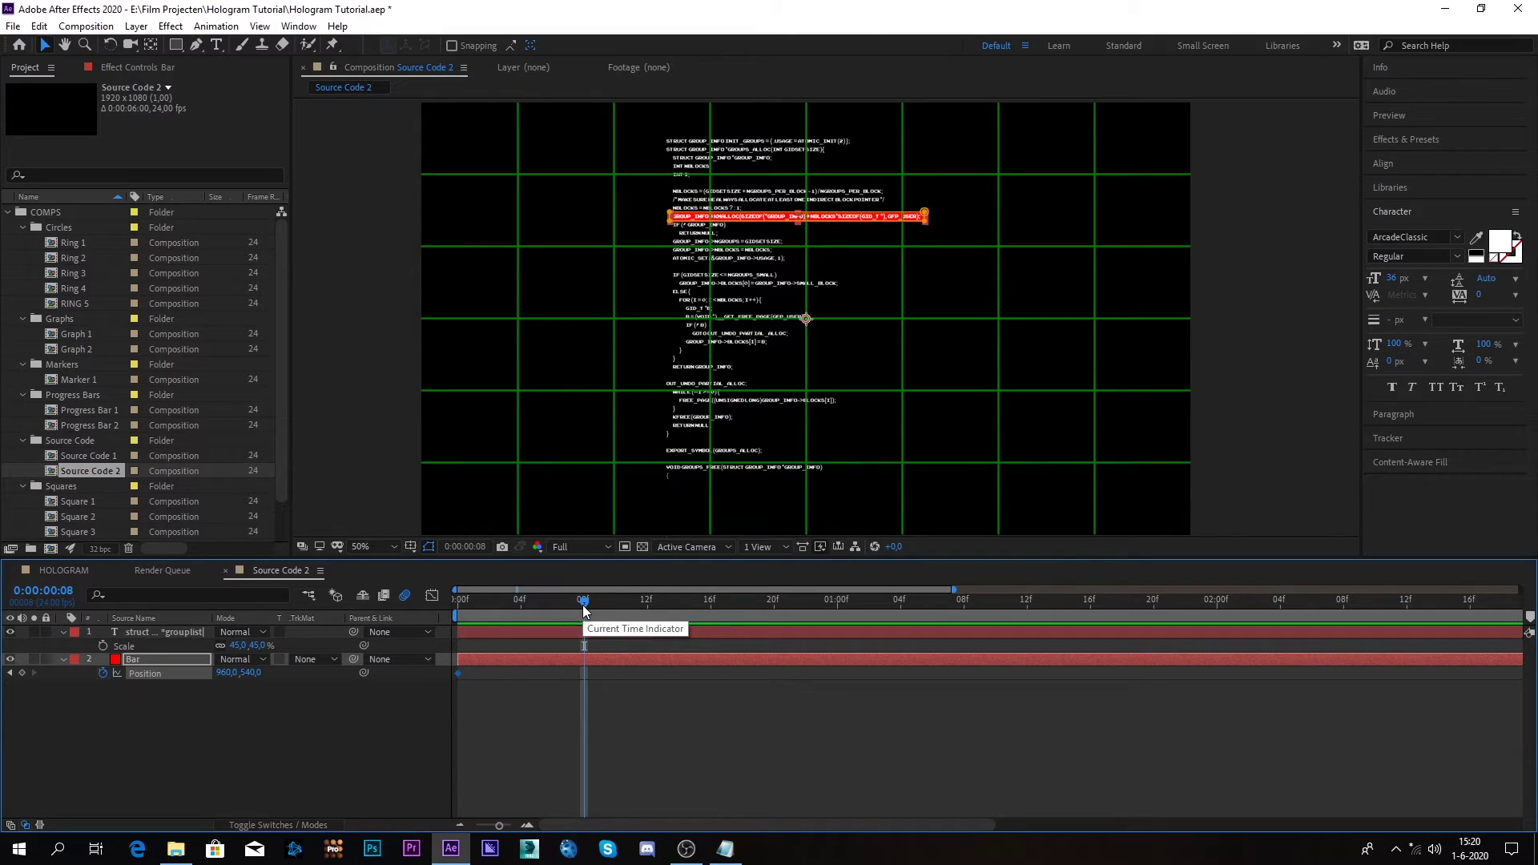
pyautogui.click(22, 673)
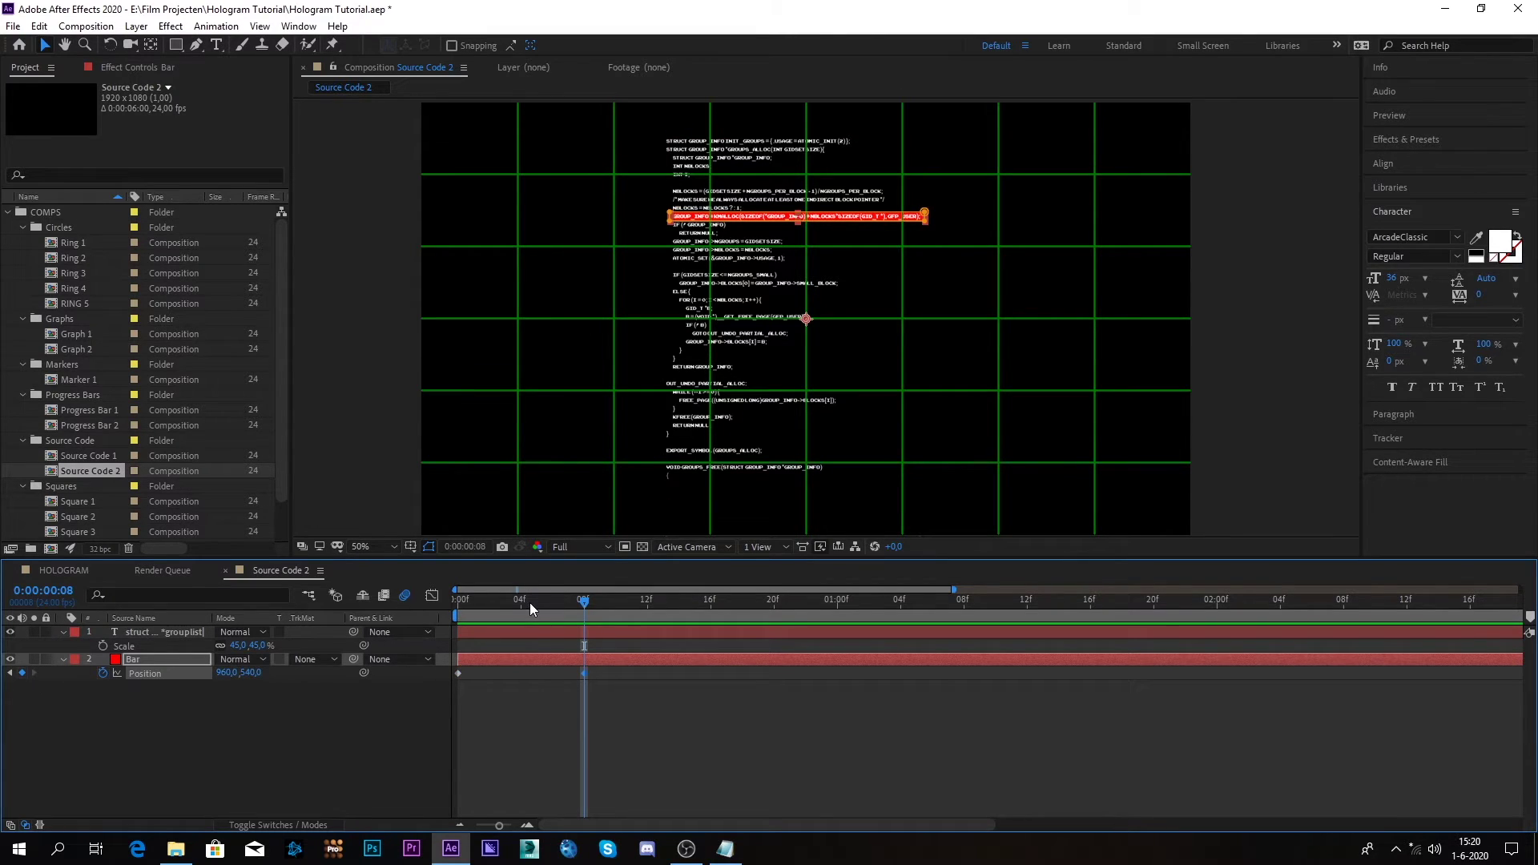
pyautogui.moveTo(534, 610); pyautogui.dragTo(584, 629)
# One frame later, move the Bar down onto the lower B=(VOID*) code line
pyautogui.click(1418, 120)
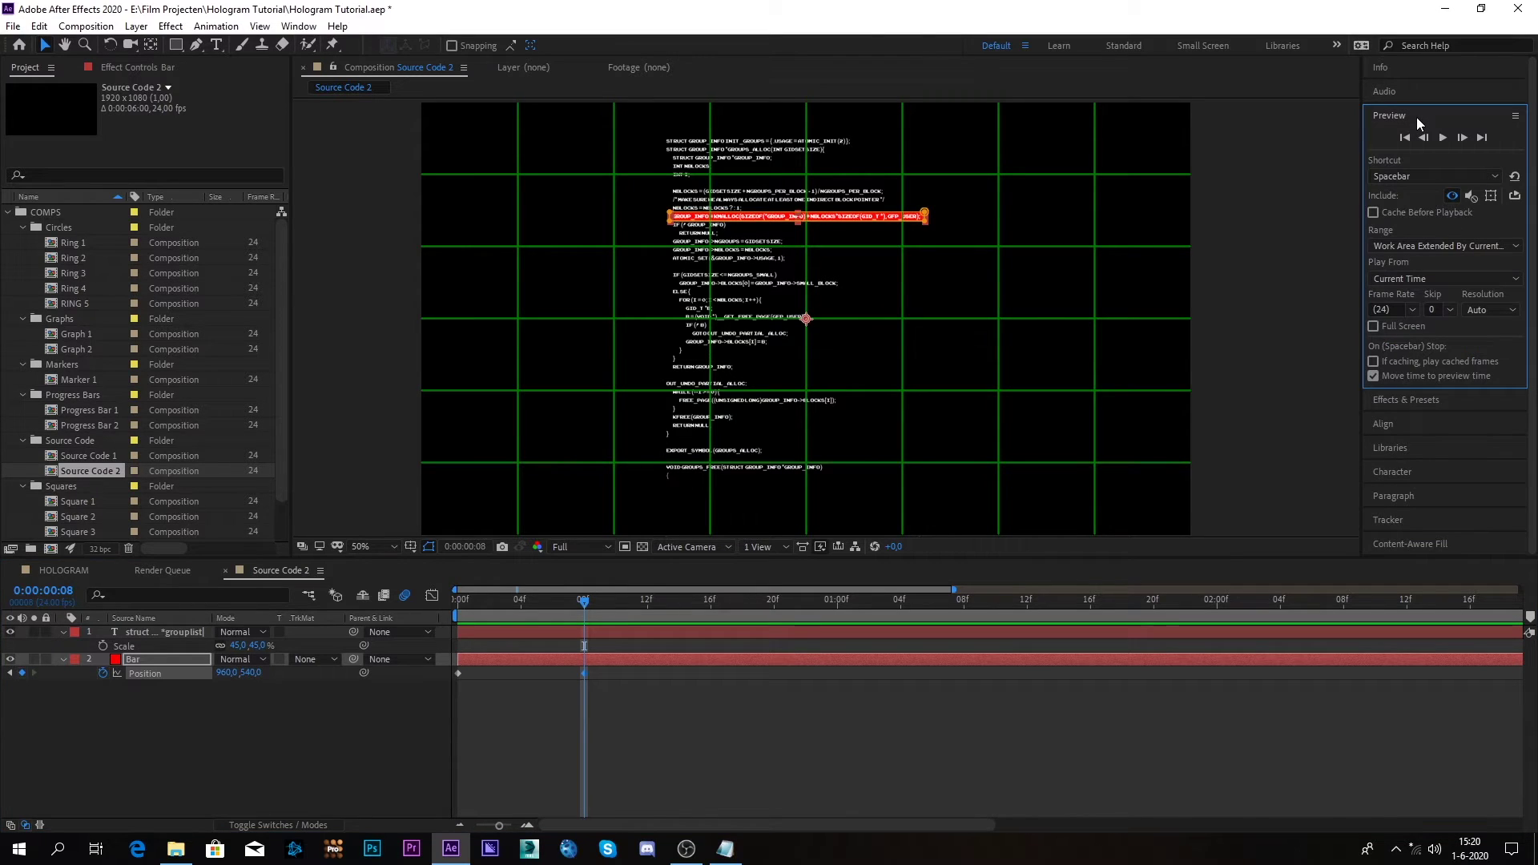
pyautogui.click(1463, 137)
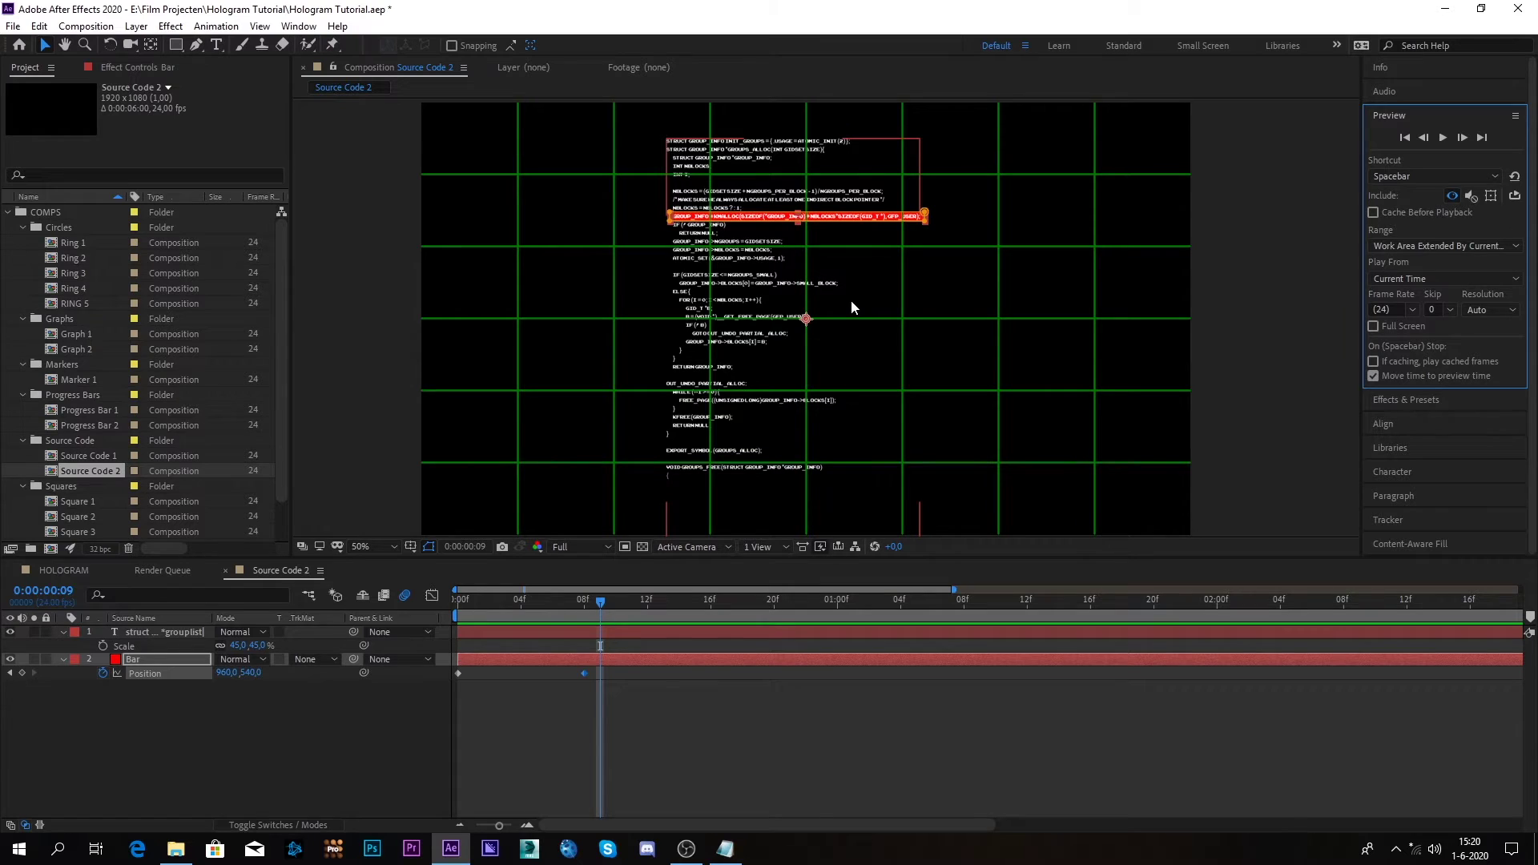
pyautogui.hotkey('shift', 'Down')
pyautogui.hotkey('shift', 'Down')
pyautogui.hotkey('shift', 'Down')
pyautogui.hotkey('shift', 'Down')
pyautogui.hotkey('shift', 'Down')
pyautogui.hotkey('shift', 'Down')
pyautogui.hotkey('shift', 'Down')
pyautogui.hotkey('shift', 'Down')
pyautogui.hotkey('shift', 'Down')
pyautogui.hotkey('shift', 'Down')
pyautogui.hotkey('shift', 'Down')
pyautogui.hotkey('shift', 'Down')
pyautogui.hotkey('shift', 'Down')
pyautogui.hotkey('shift', 'Down')
pyautogui.hotkey('shift', 'Down')
pyautogui.hotkey('shift', 'Down')
pyautogui.hotkey('shift', 'Down')
pyautogui.hotkey('shift', 'Down')
pyautogui.hotkey('shift', 'Down')
pyautogui.hotkey('shift', 'Down')
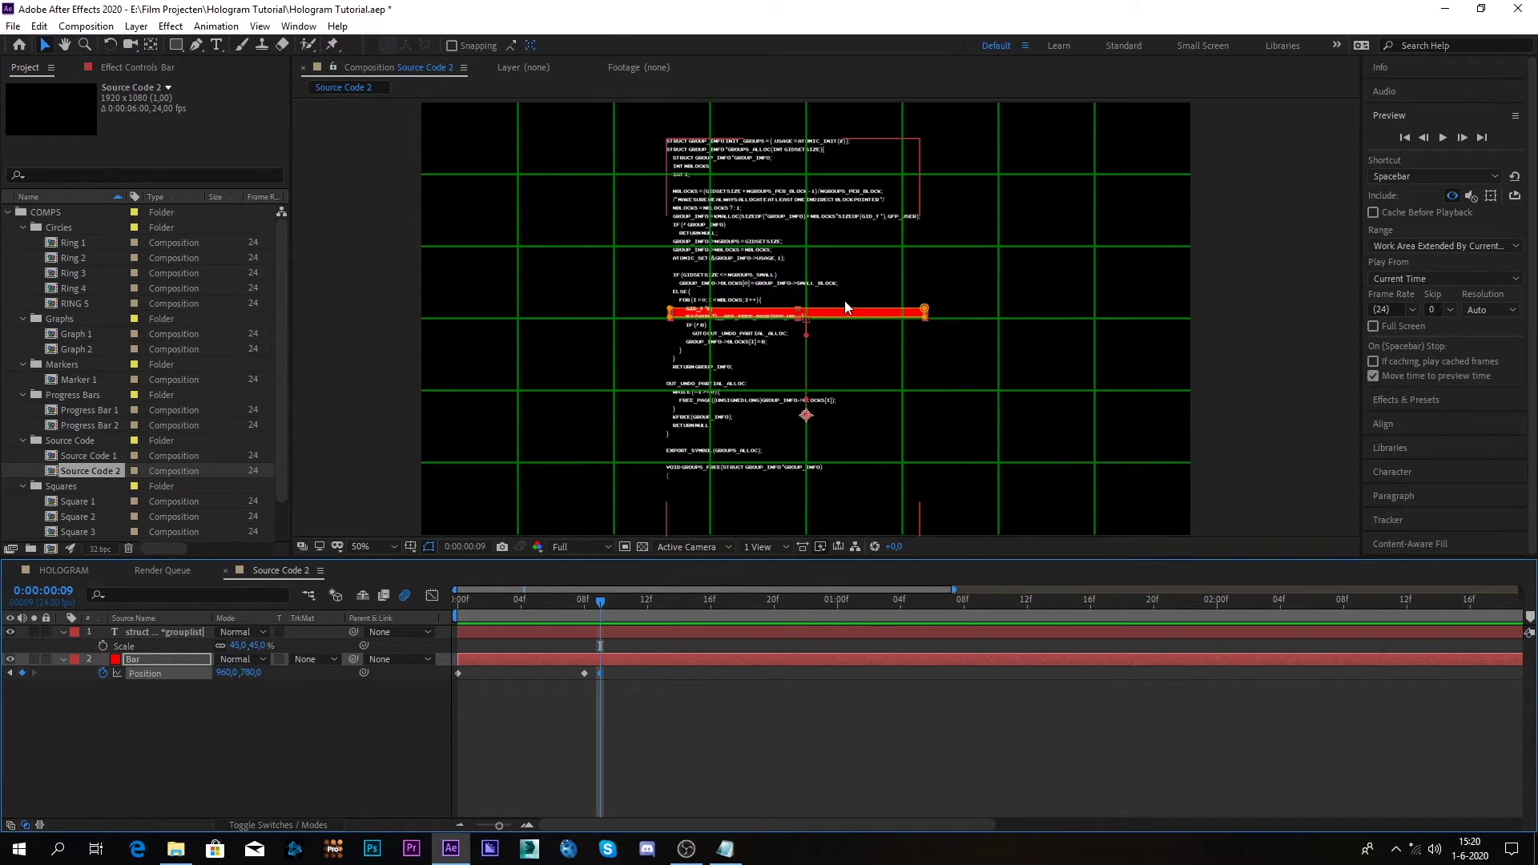
pyautogui.press('.')
pyautogui.hotkey('shift', 'Down')
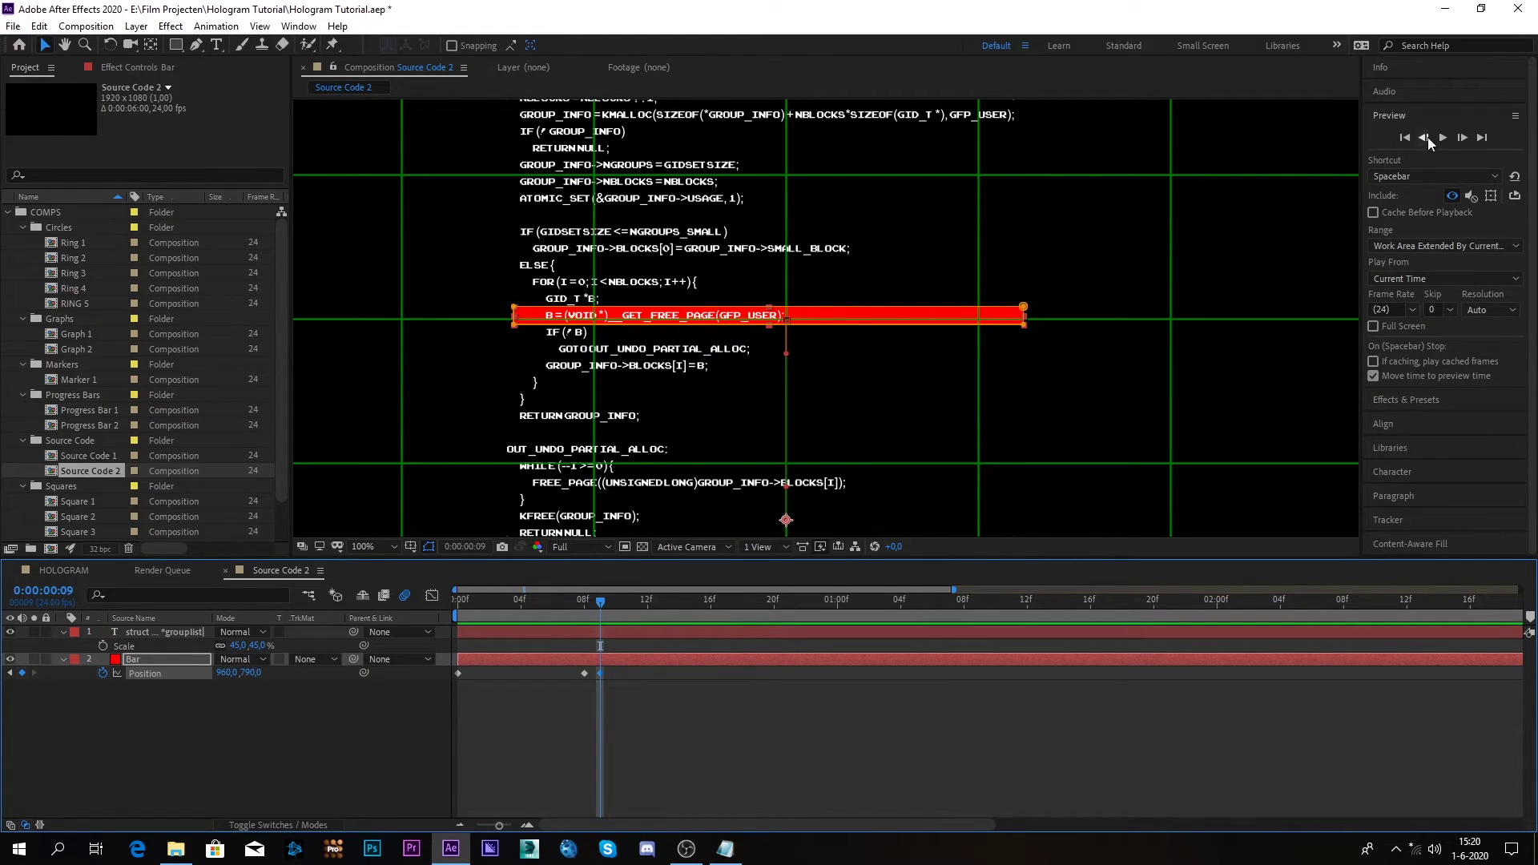
# Hold the Bar with a keyframe at frame 18, then move it up to the NBLOCKS line at frame 19
pyautogui.click(1463, 138)
pyautogui.click(1463, 137)
pyautogui.click(1463, 138)
pyautogui.click(1463, 138)
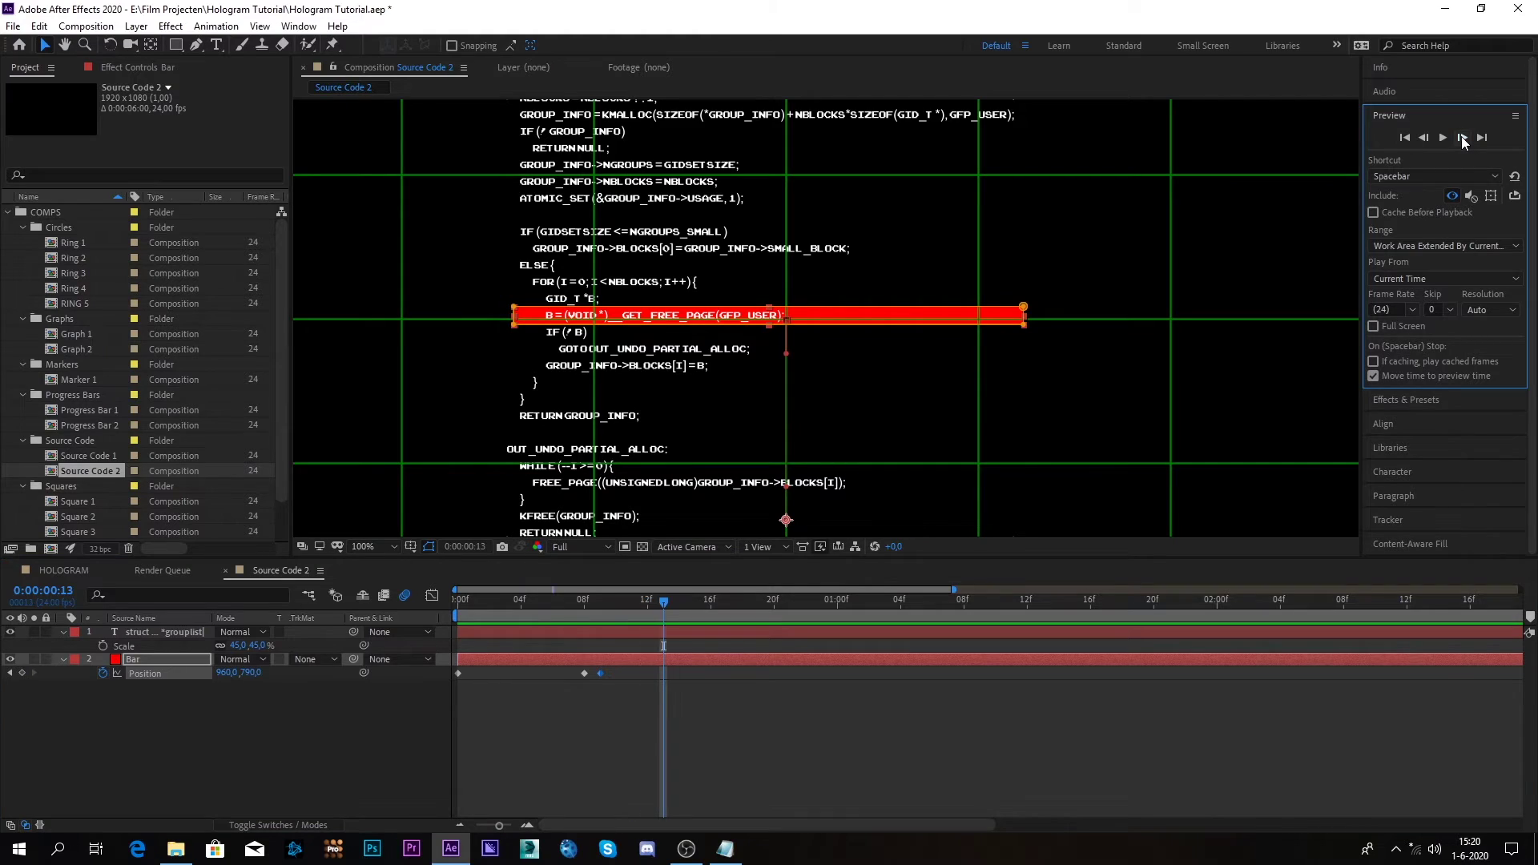
pyautogui.click(1464, 138)
pyautogui.click(1463, 138)
pyautogui.click(1463, 138)
pyautogui.click(1463, 138)
pyautogui.click(1463, 138)
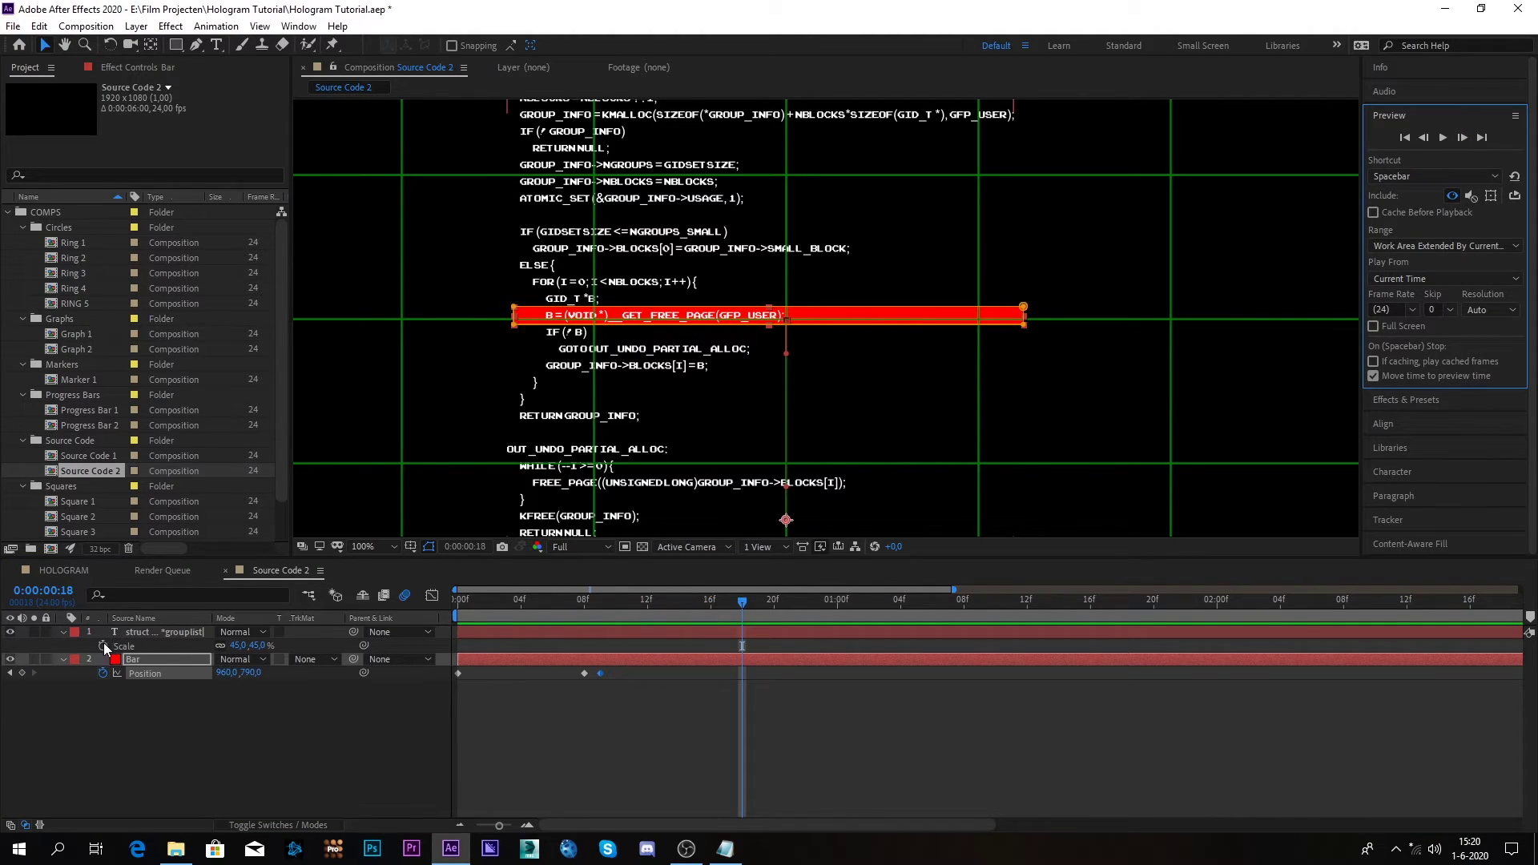
pyautogui.click(22, 674)
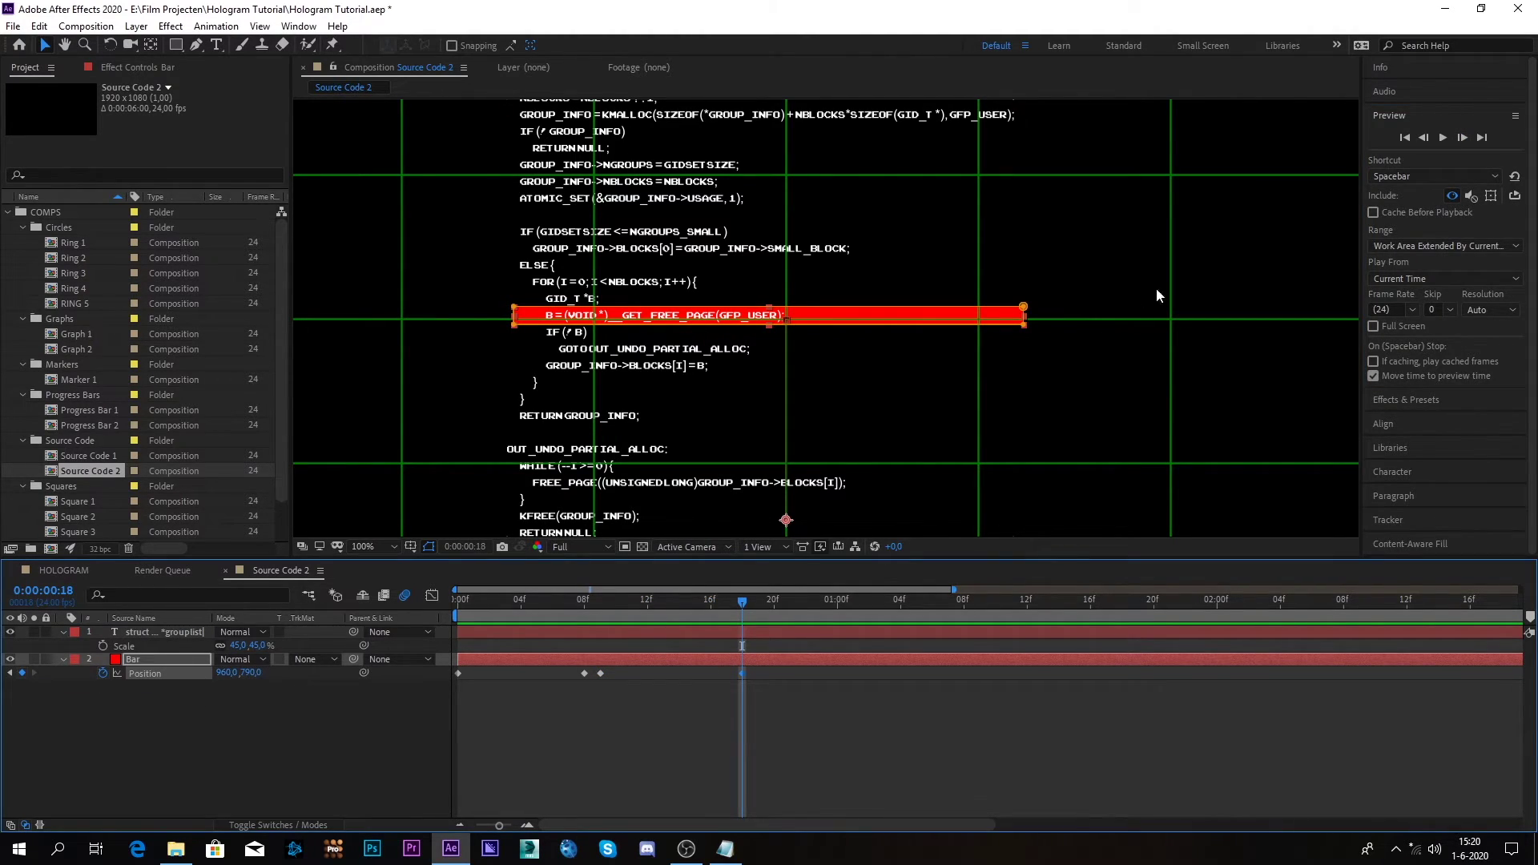
pyautogui.click(1464, 137)
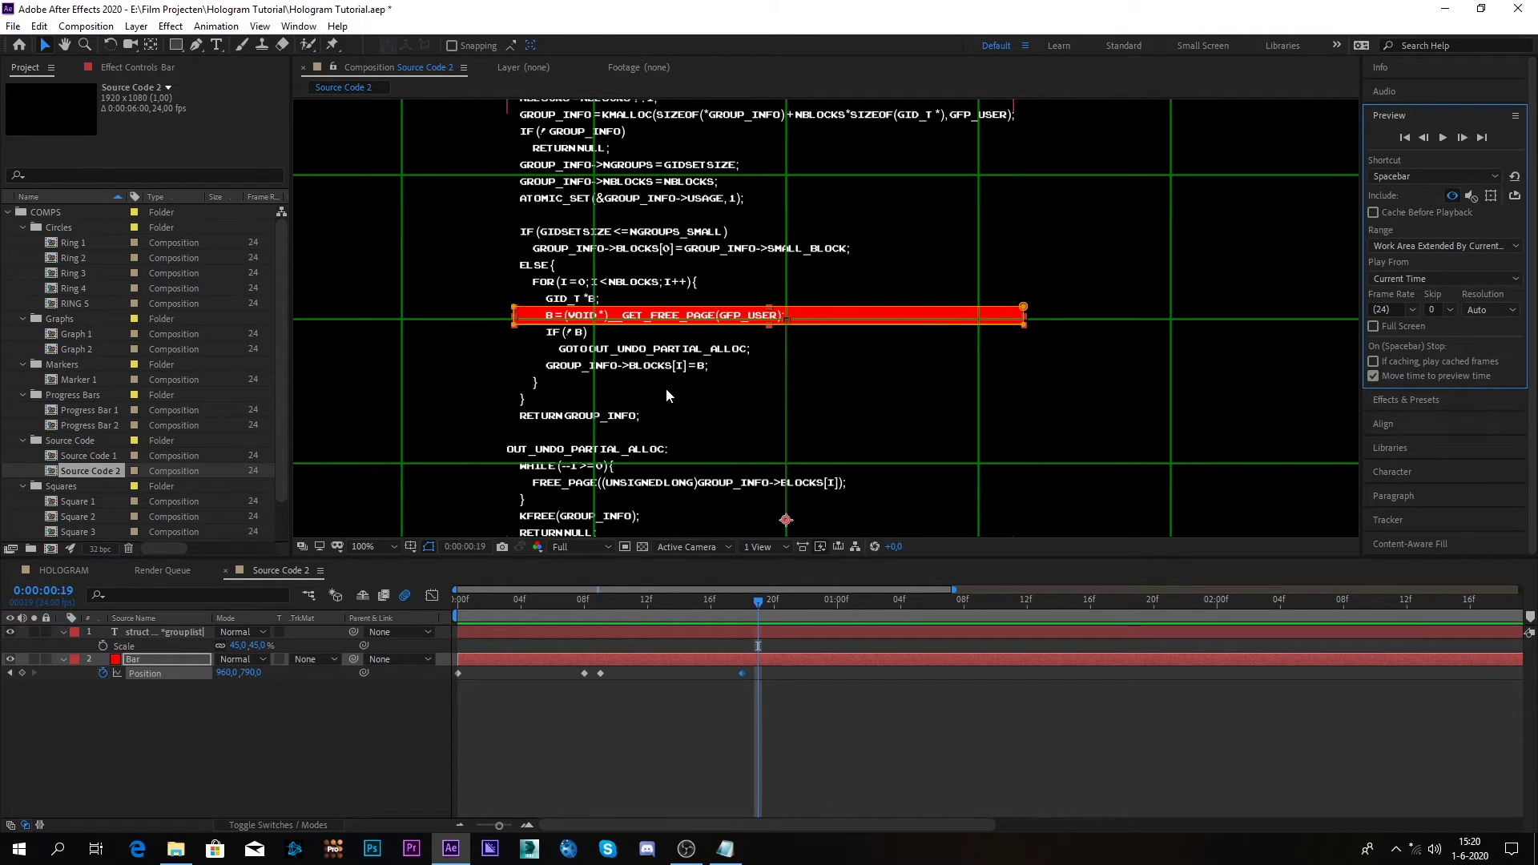
pyautogui.hotkey('shift', 'Up')
pyautogui.hotkey('shift', 'Up')
pyautogui.hotkey('shift', 'Up')
pyautogui.hotkey('shift', 'Up')
pyautogui.hotkey('shift', 'Up')
pyautogui.hotkey('shift', 'Up')
pyautogui.hotkey('shift', 'Up')
pyautogui.hotkey('shift', 'Up')
pyautogui.hotkey('shift', 'Up')
pyautogui.hotkey('shift', 'Up')
pyautogui.hotkey('shift', 'Up')
pyautogui.hotkey('shift', 'Up')
pyautogui.hotkey('shift', 'Up')
pyautogui.hotkey('shift', 'Up')
pyautogui.hotkey('shift', 'Up')
pyautogui.hotkey('shift', 'Up')
pyautogui.hotkey('shift', 'Up')
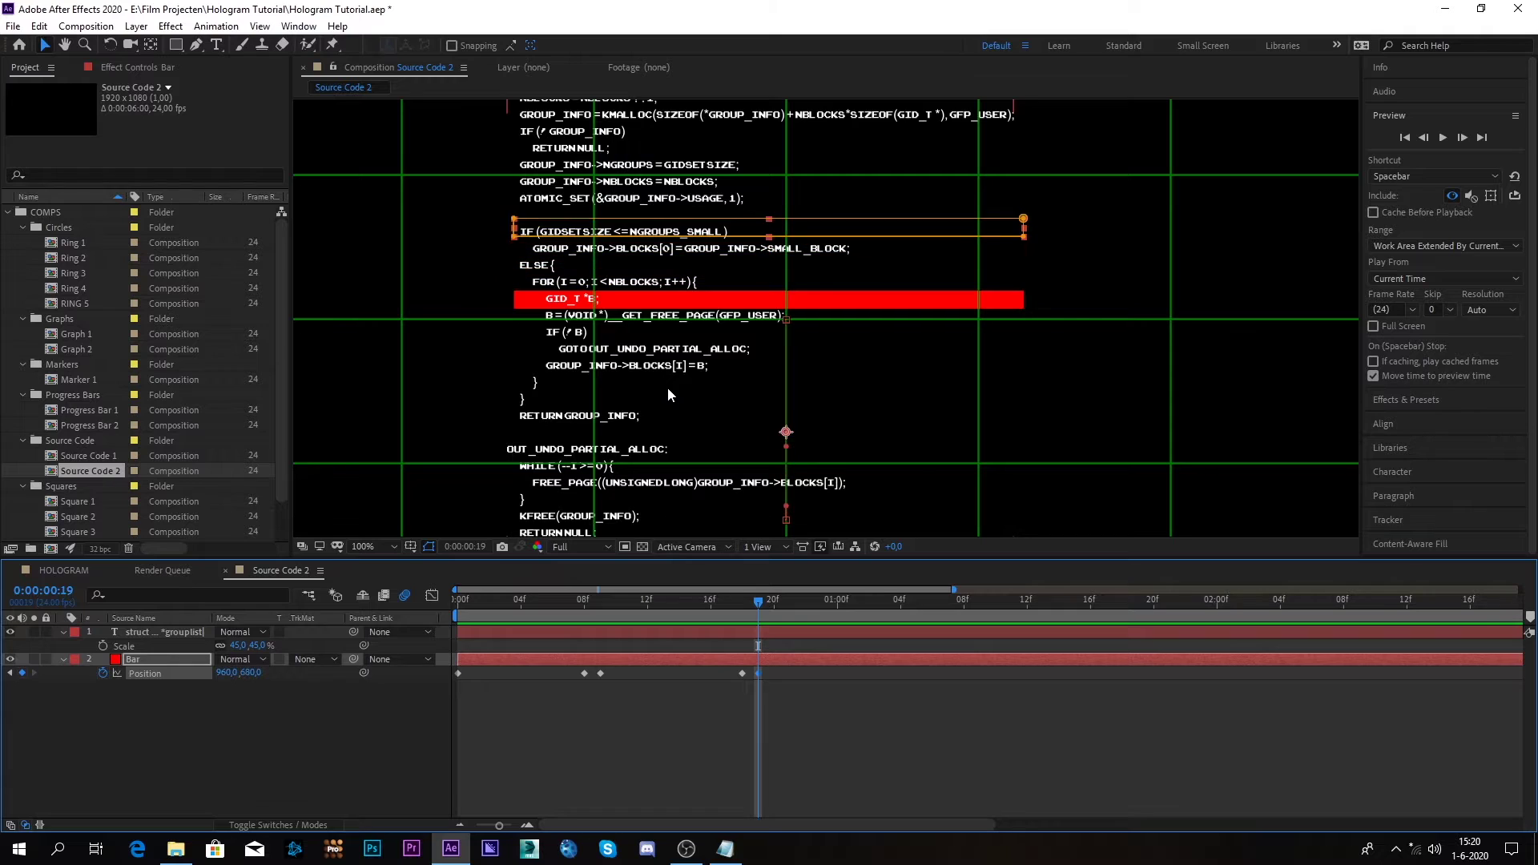
pyautogui.press('Down')
pyautogui.press('Down')
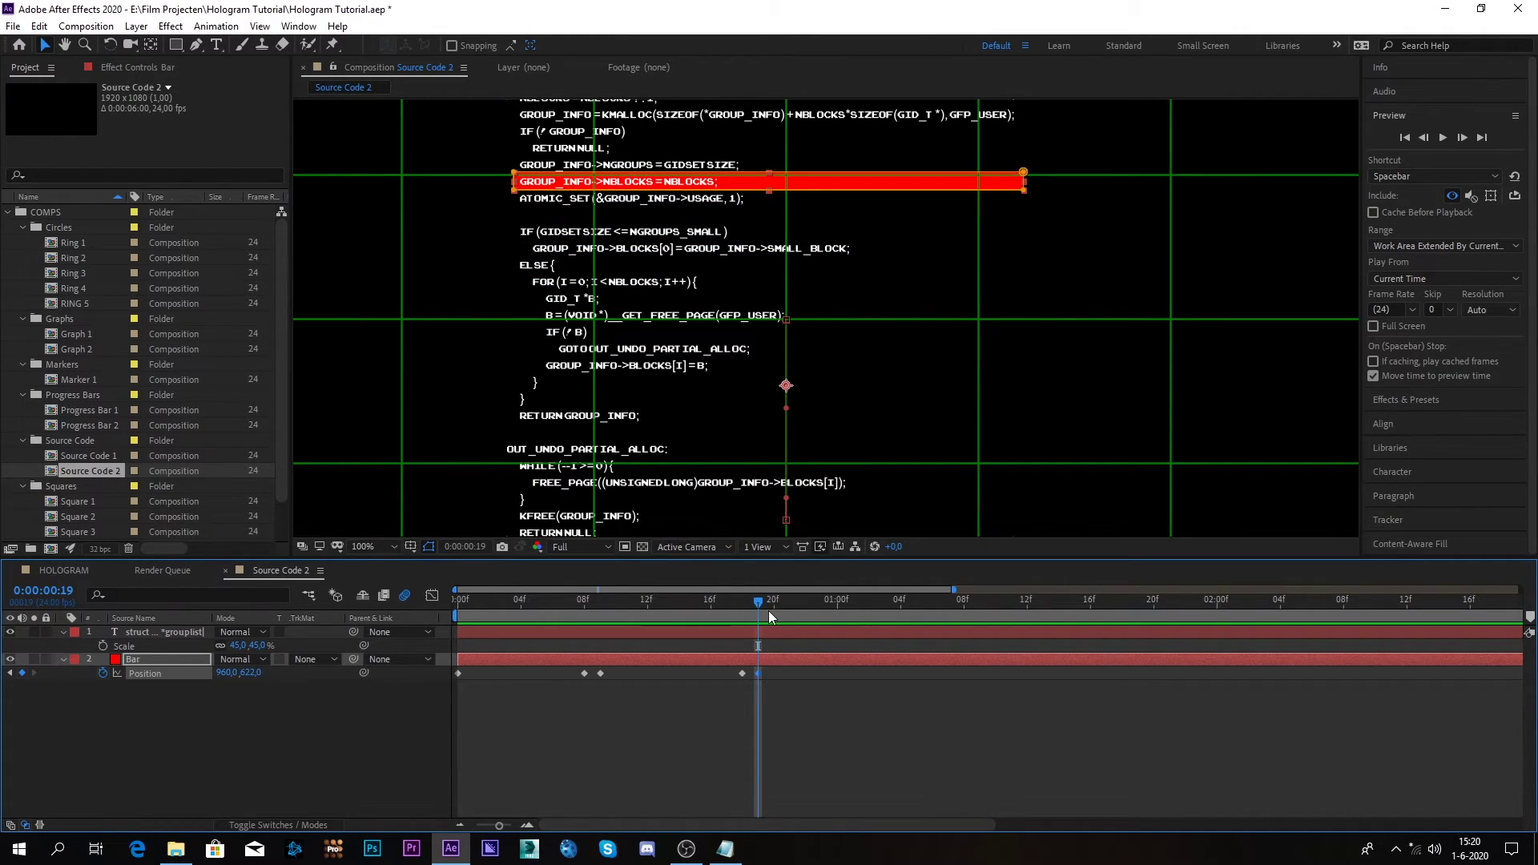
pyautogui.moveTo(1042, 327); pyautogui.dragTo(1021, 488)
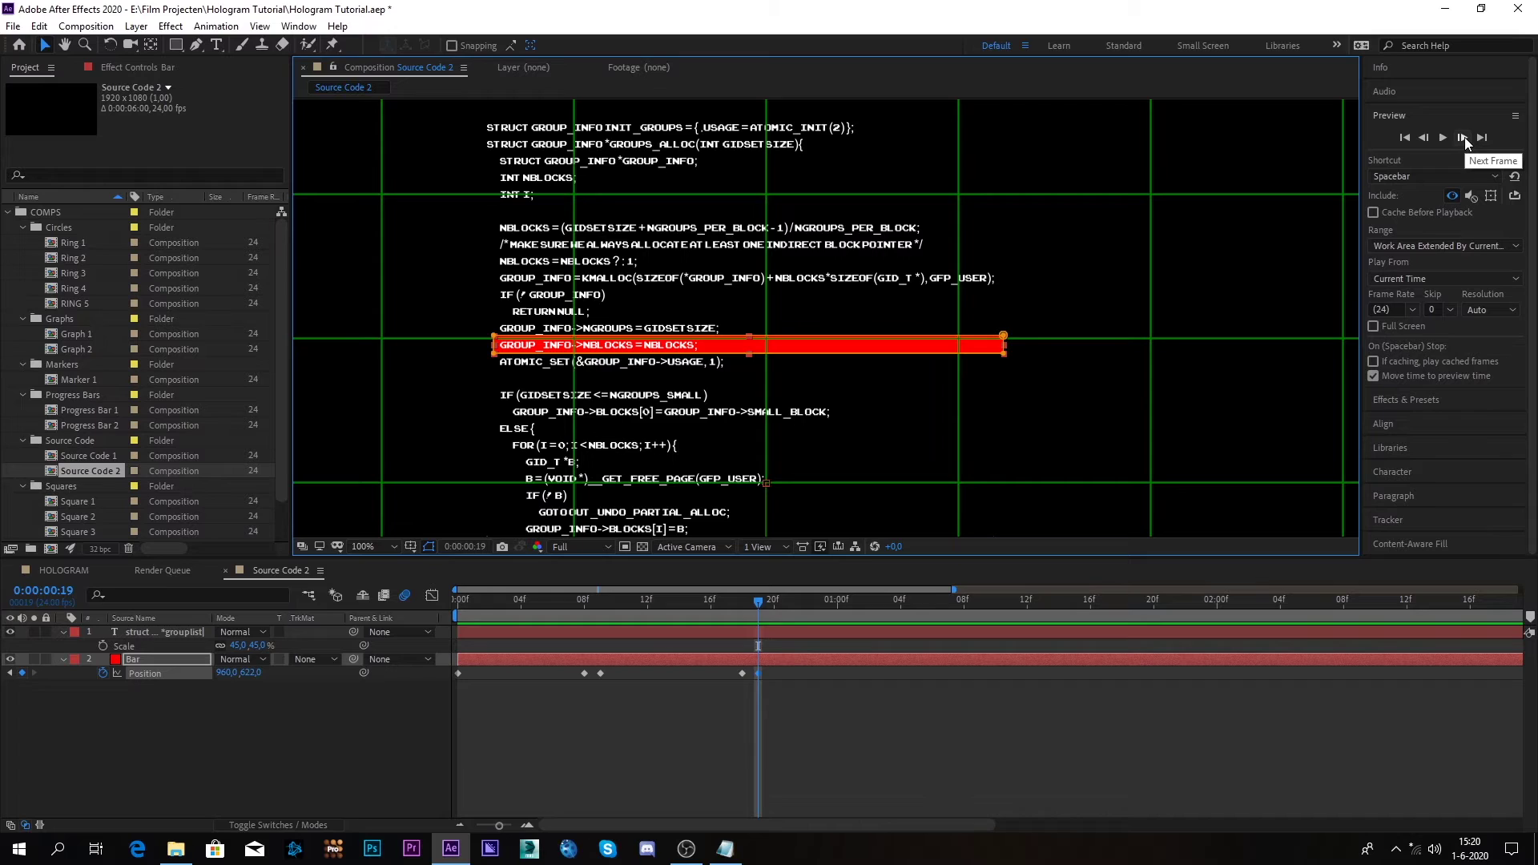
# Step forward to 1:03 and keyframe the Bar's Position, holding on the NBLOCKS line
pyautogui.click(1463, 138)
pyautogui.click(1463, 138)
pyautogui.click(1463, 138)
pyautogui.click(1464, 138)
pyautogui.click(1463, 138)
pyautogui.click(1464, 138)
pyautogui.click(1463, 138)
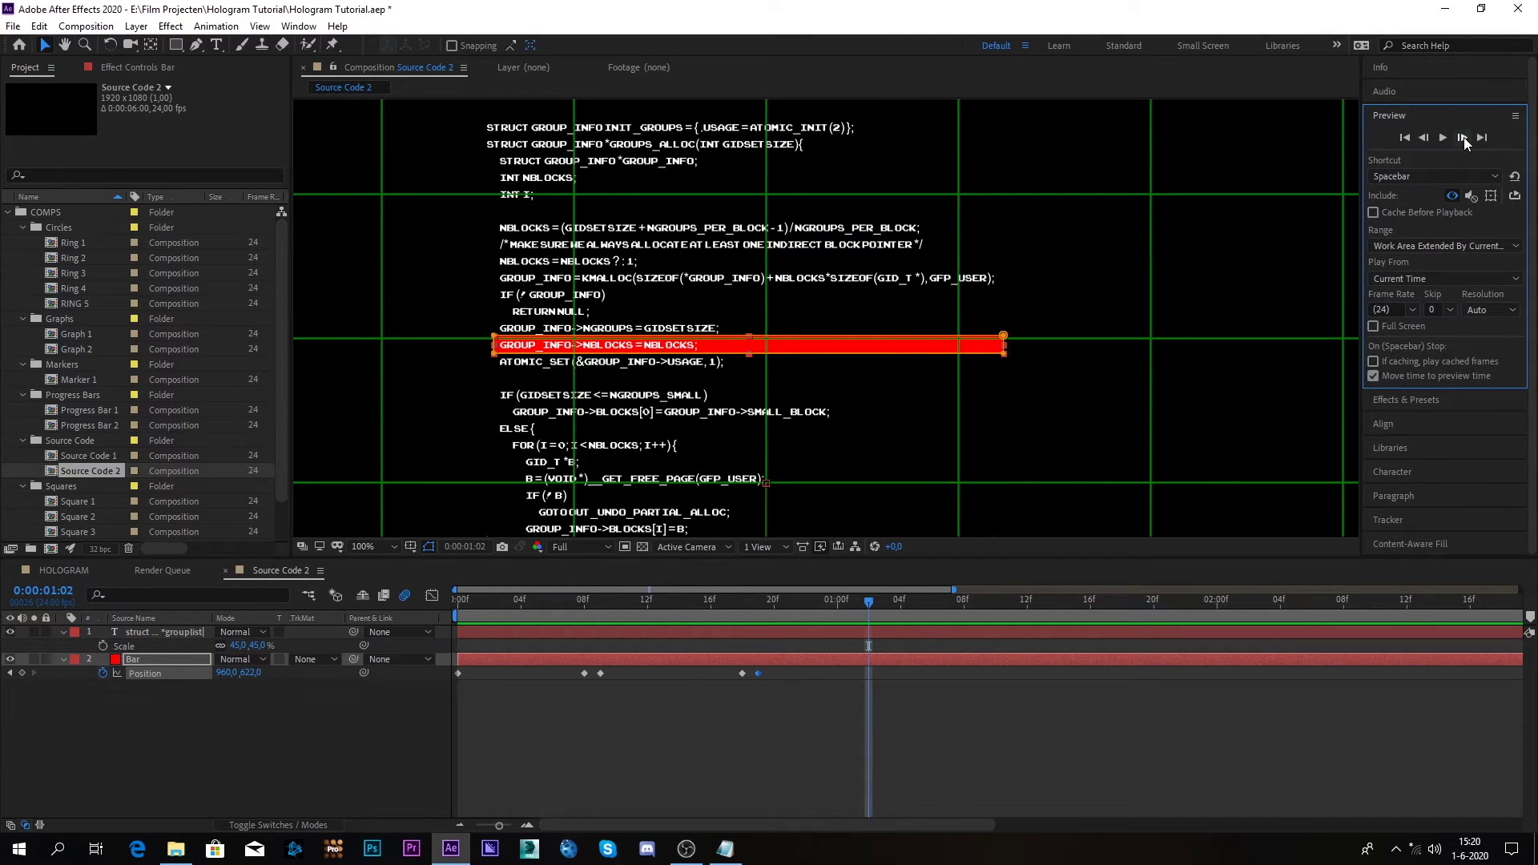
pyautogui.click(1463, 138)
pyautogui.click(22, 673)
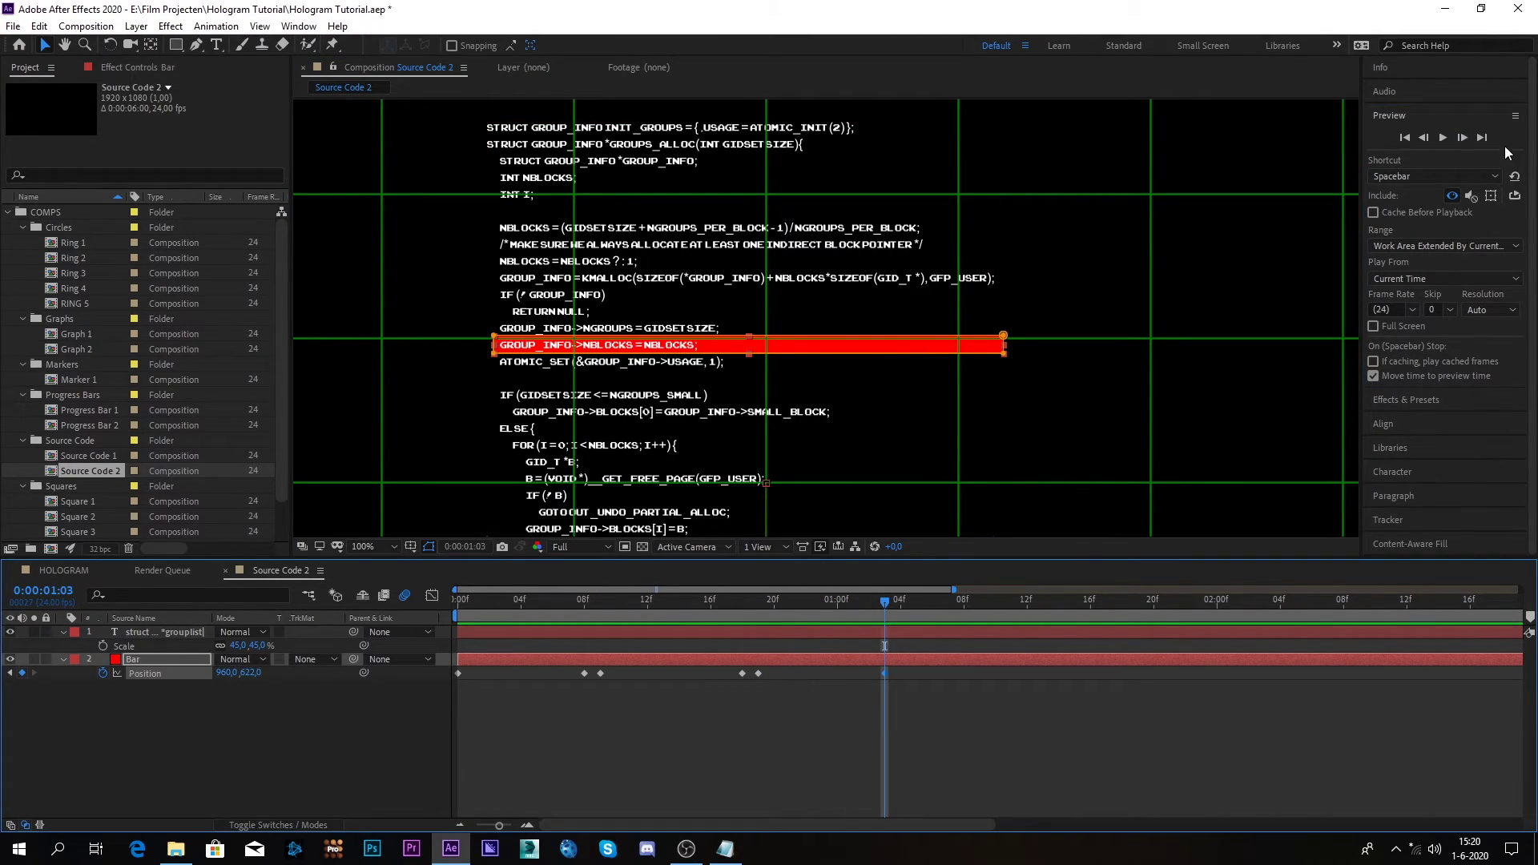
# At 1:04, copy and paste the first Position keyframe to jump the bar to the KMALLOC line
pyautogui.click(1466, 139)
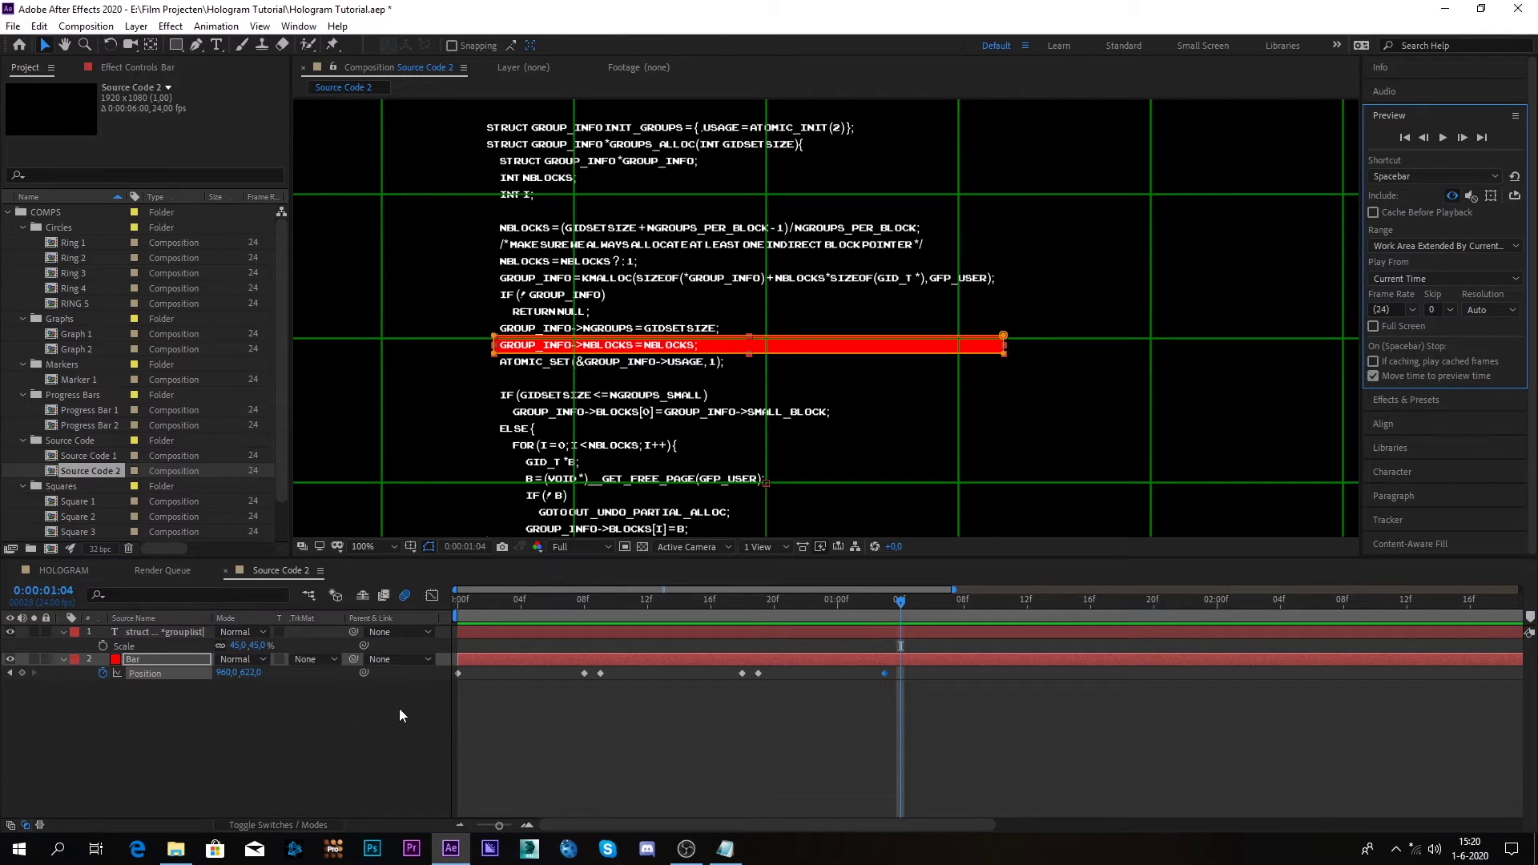
pyautogui.click(468, 682)
pyautogui.click(458, 673)
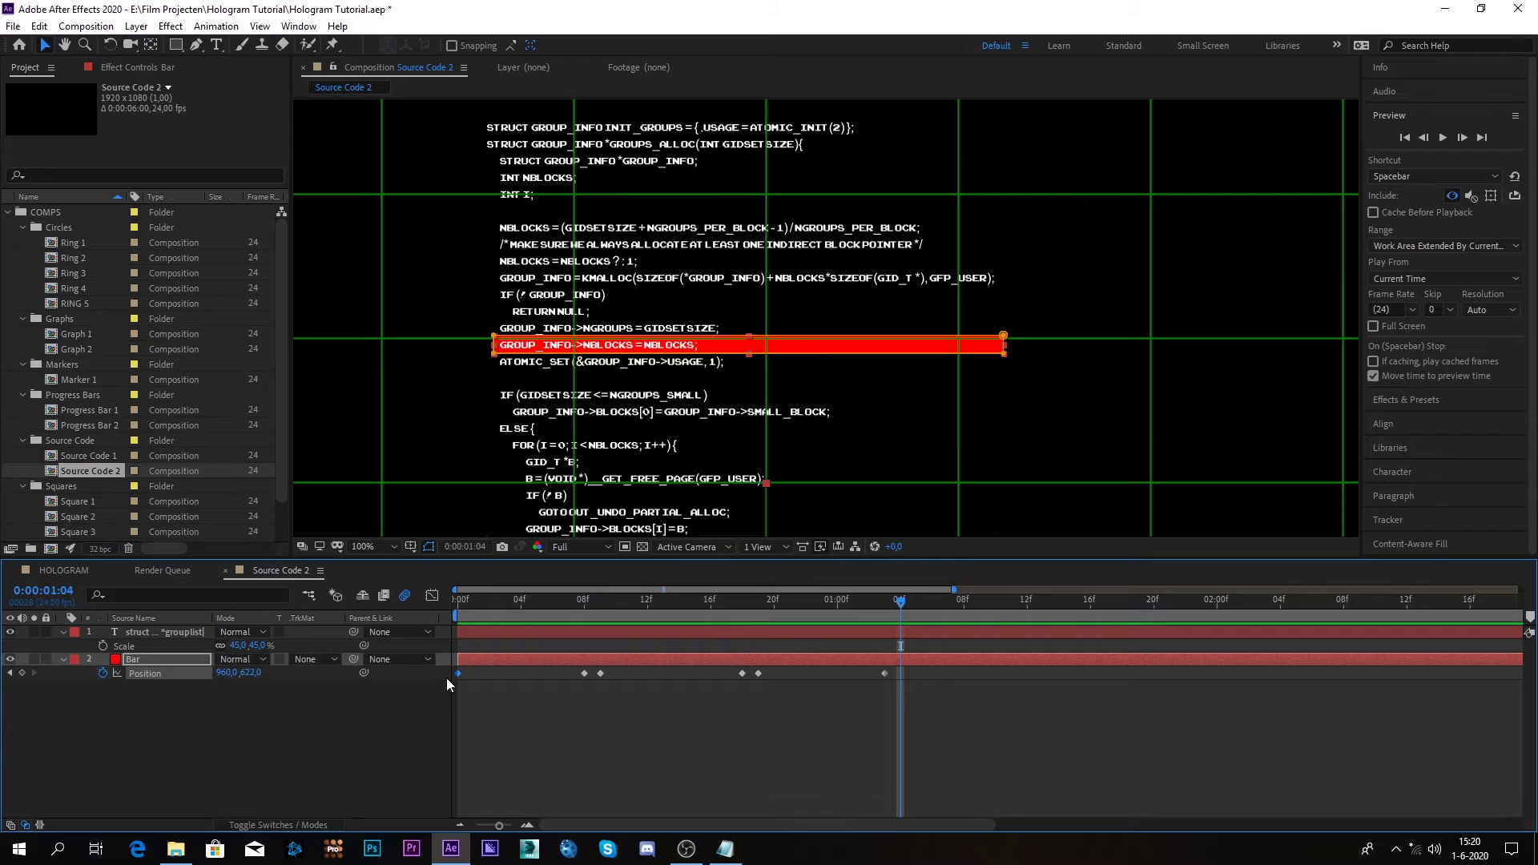
pyautogui.hotkey('ctrl', 'c')
pyautogui.hotkey('ctrl', 'v')
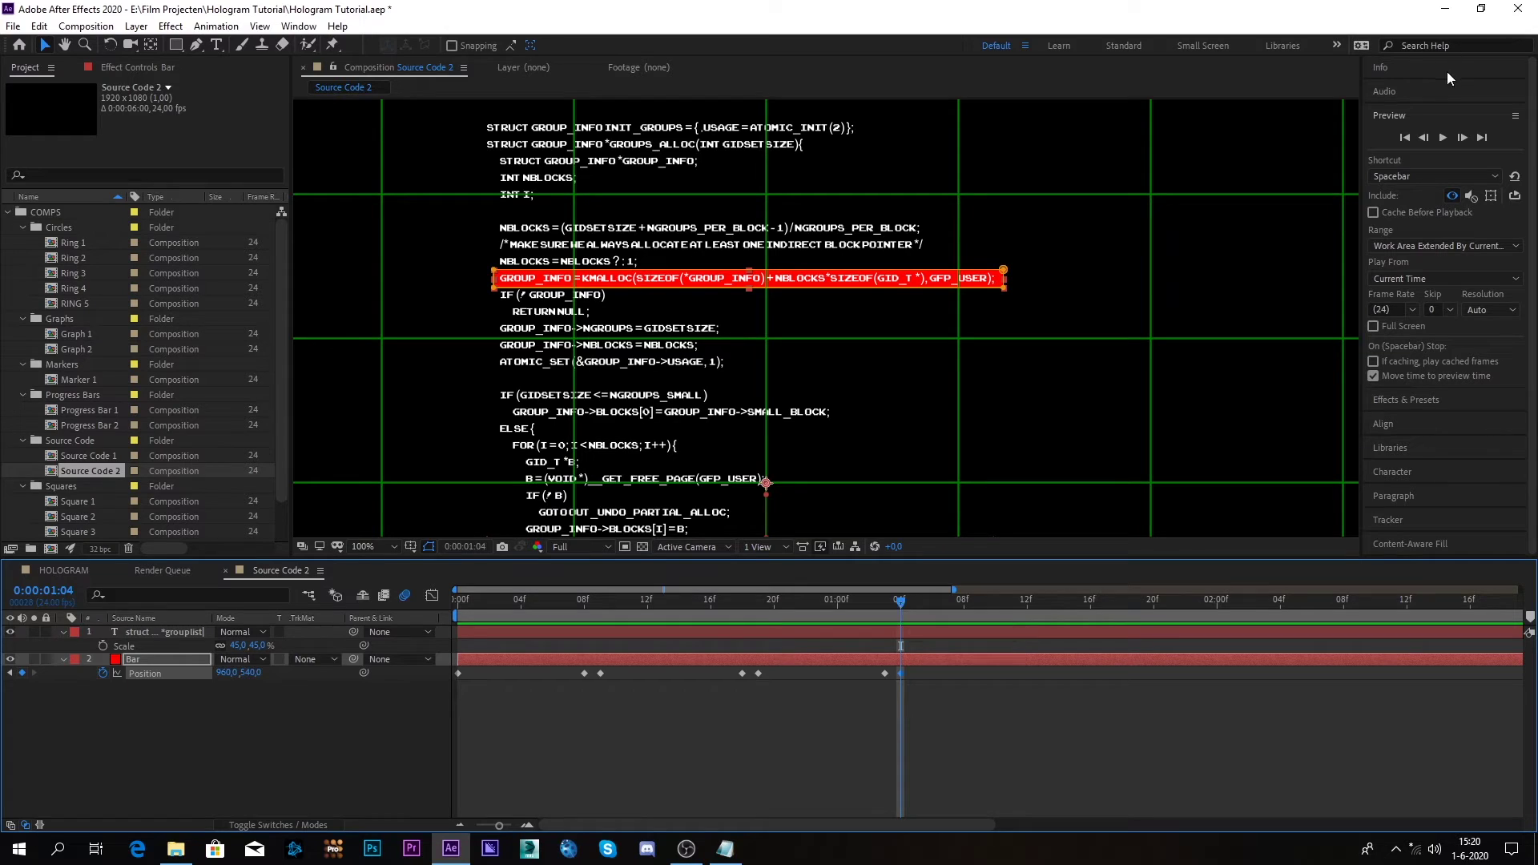
# Advance to 1:12 and duplicate the 08f Position keyframe there
pyautogui.click(1462, 137)
pyautogui.click(1463, 138)
pyautogui.click(1462, 138)
pyautogui.click(1462, 138)
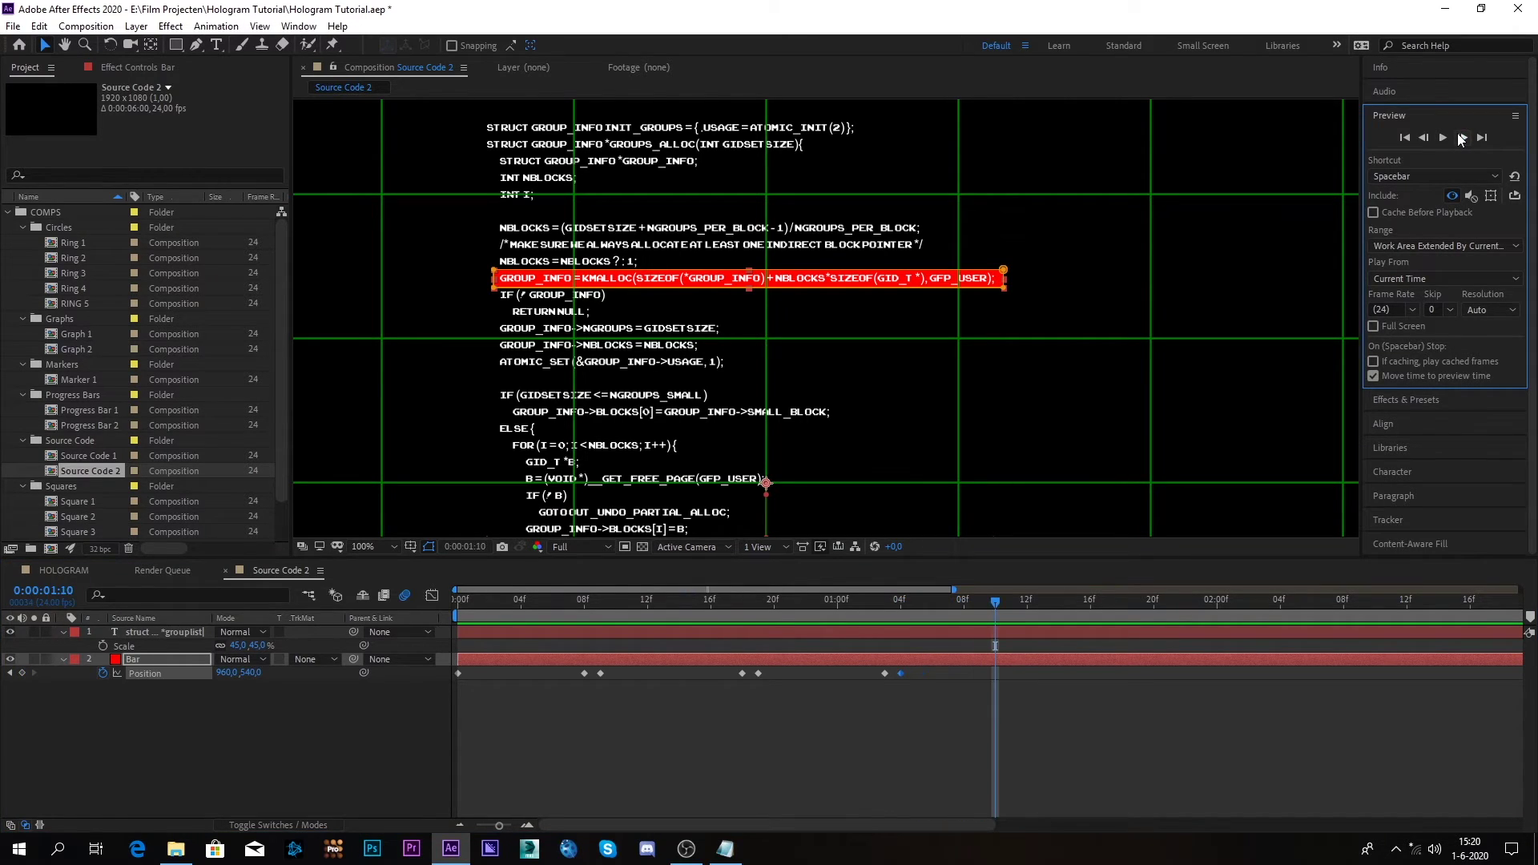
pyautogui.click(1462, 138)
pyautogui.click(1463, 138)
pyautogui.click(1463, 137)
pyautogui.click(1462, 138)
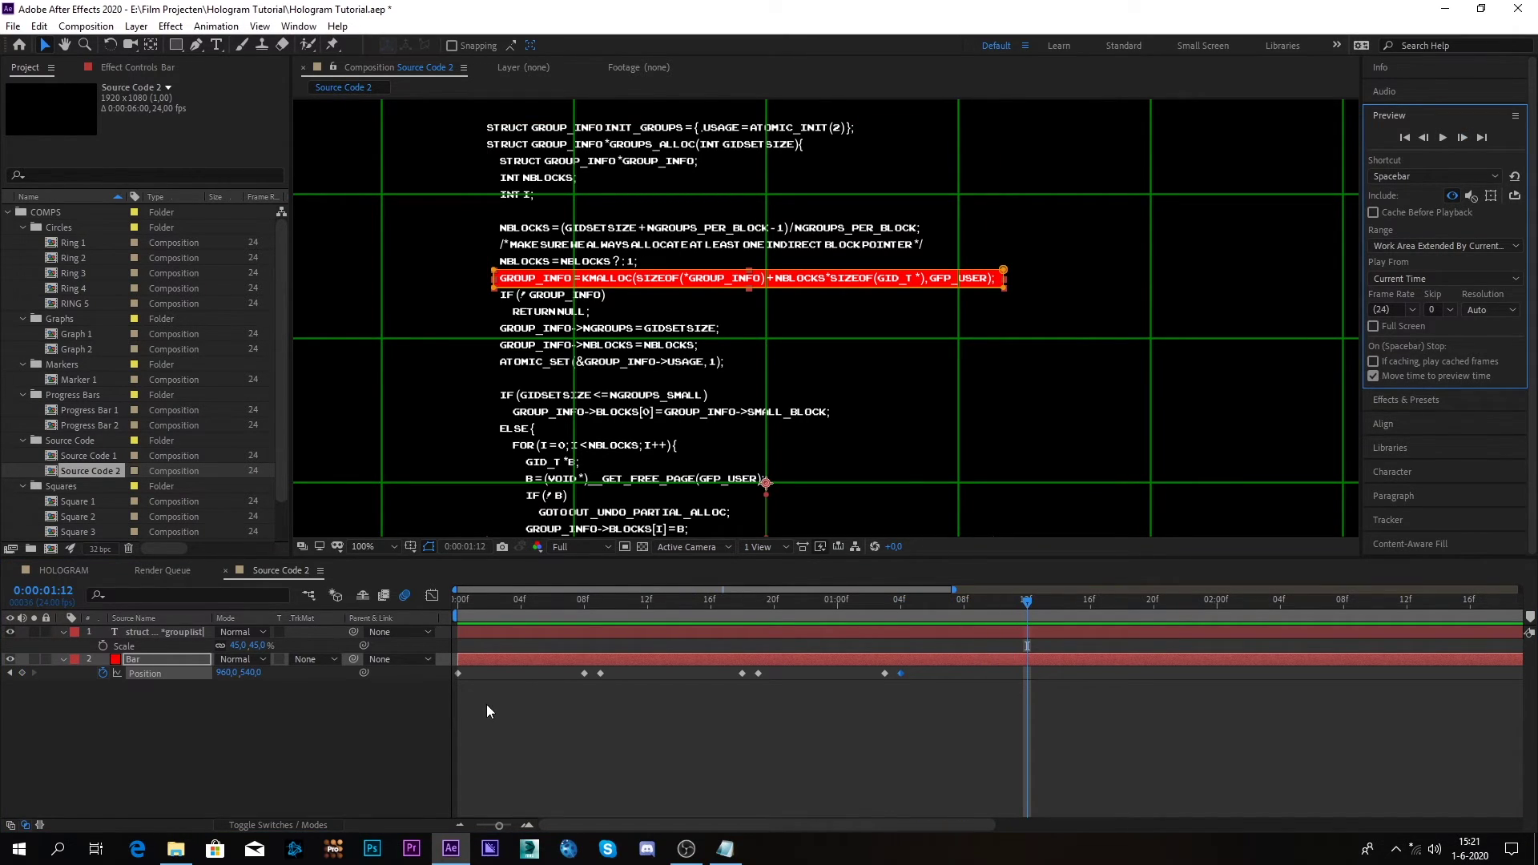
pyautogui.click(584, 674)
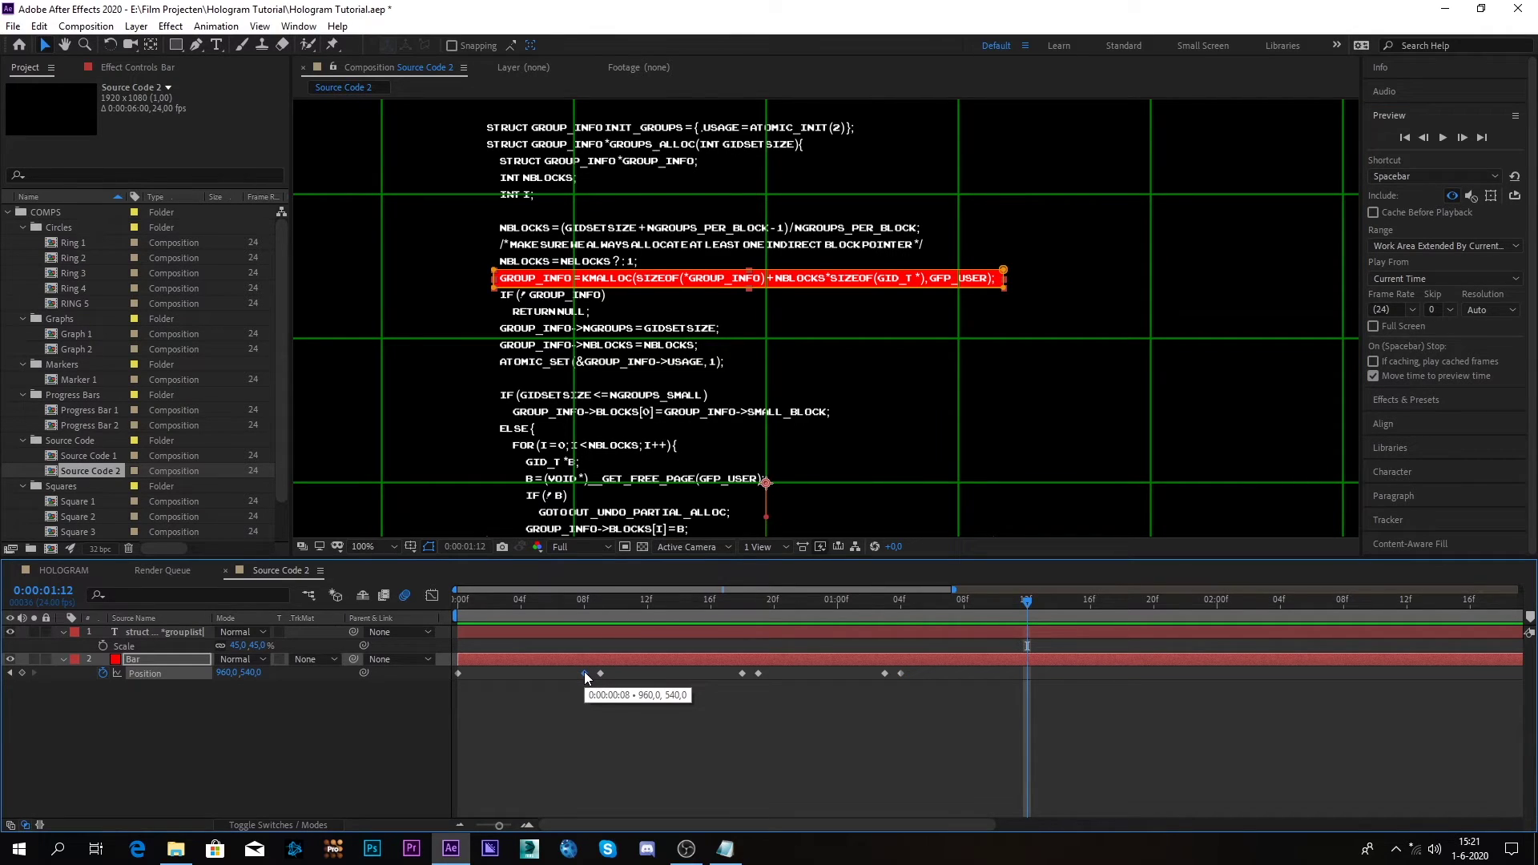
pyautogui.hotkey('ctrl', 'c')
pyautogui.hotkey('ctrl', 'v')
pyautogui.click(1056, 741)
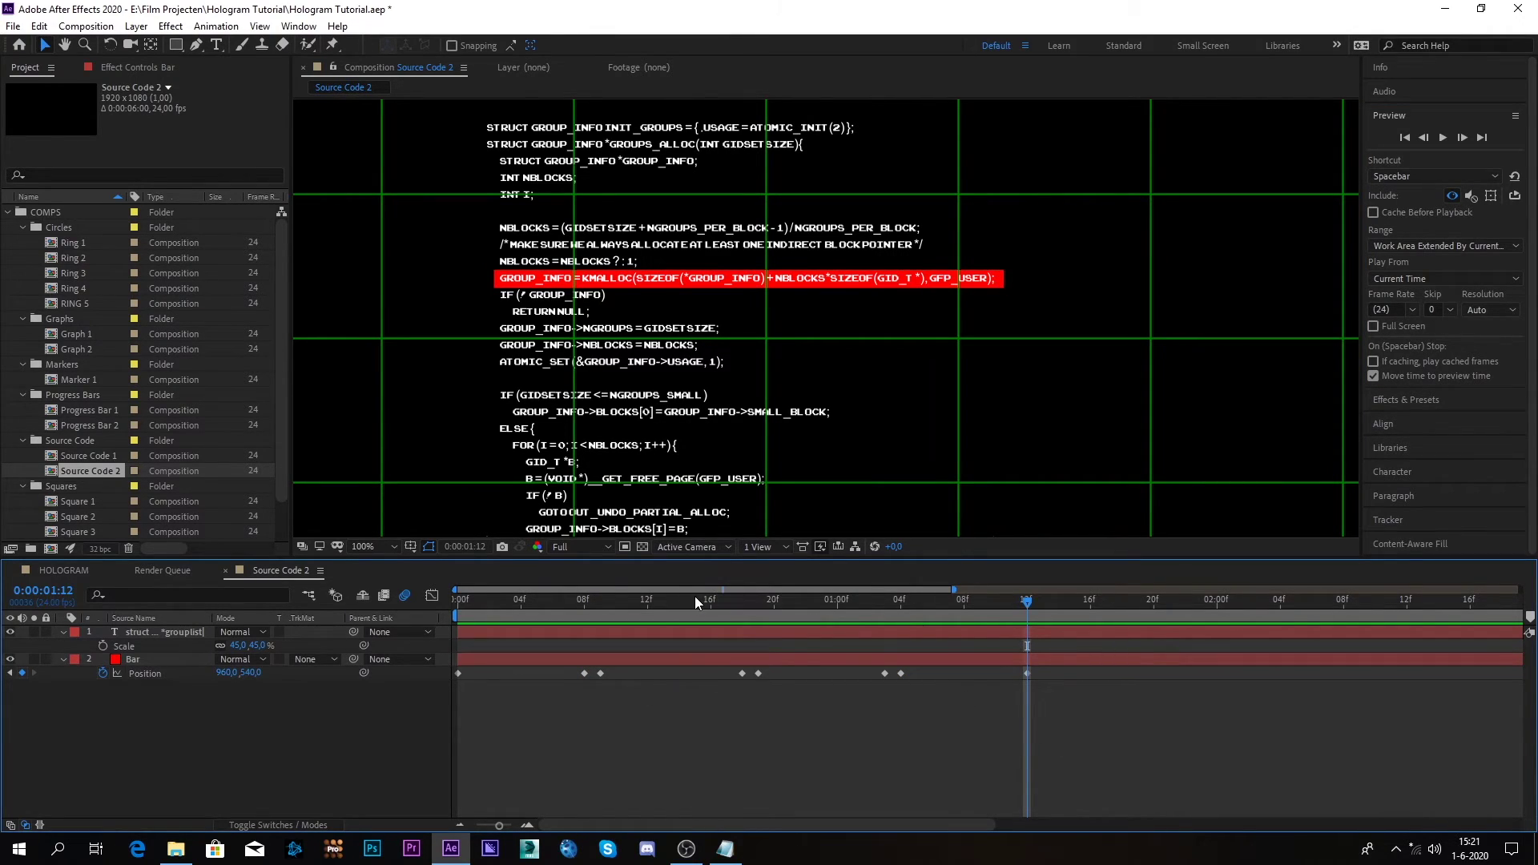
# Return to the composition start and select all of the Bar's Position keyframes
pyautogui.press('Home')
pyautogui.scroll(-2, 810, 487)
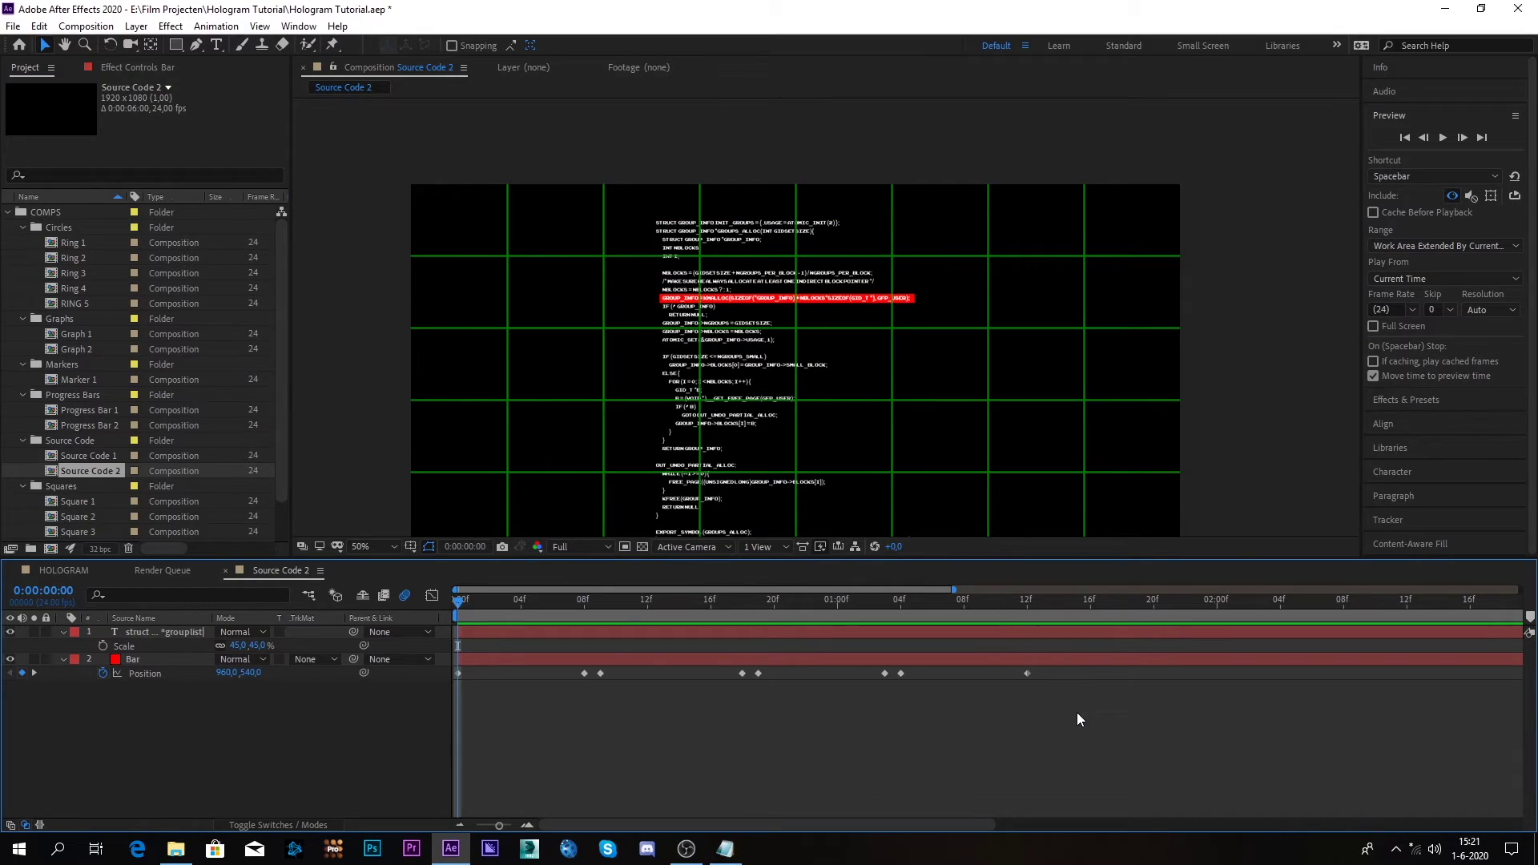
pyautogui.moveTo(1080, 713); pyautogui.dragTo(450, 673)
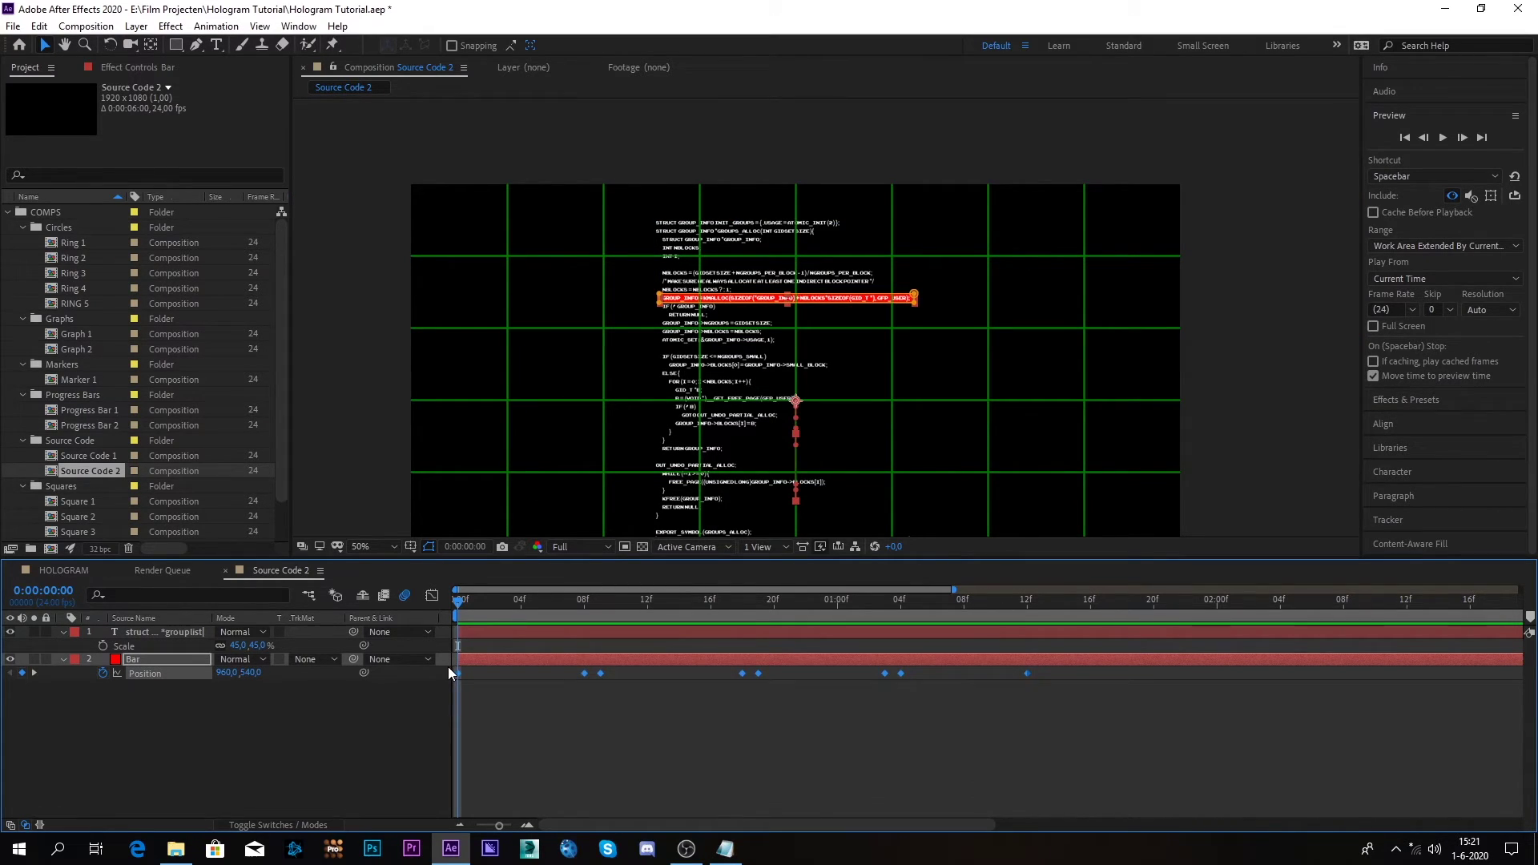
# Add a loopOut(type = "cycle") expression to the Bar's Position property
pyautogui.keyDown('alt'); pyautogui.click(102, 673); pyautogui.keyUp('alt')
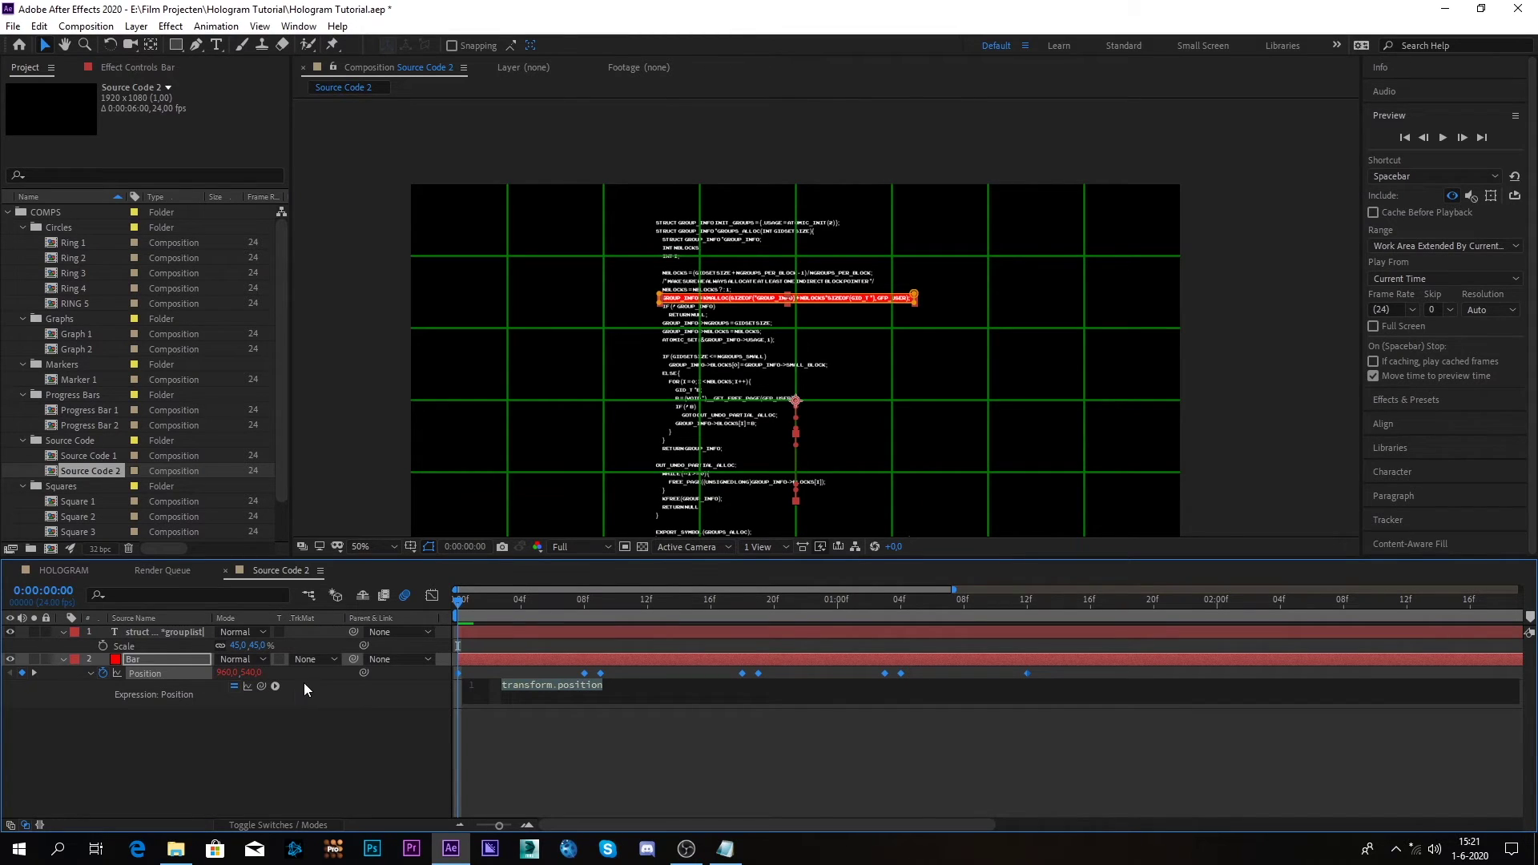
pyautogui.click(276, 687)
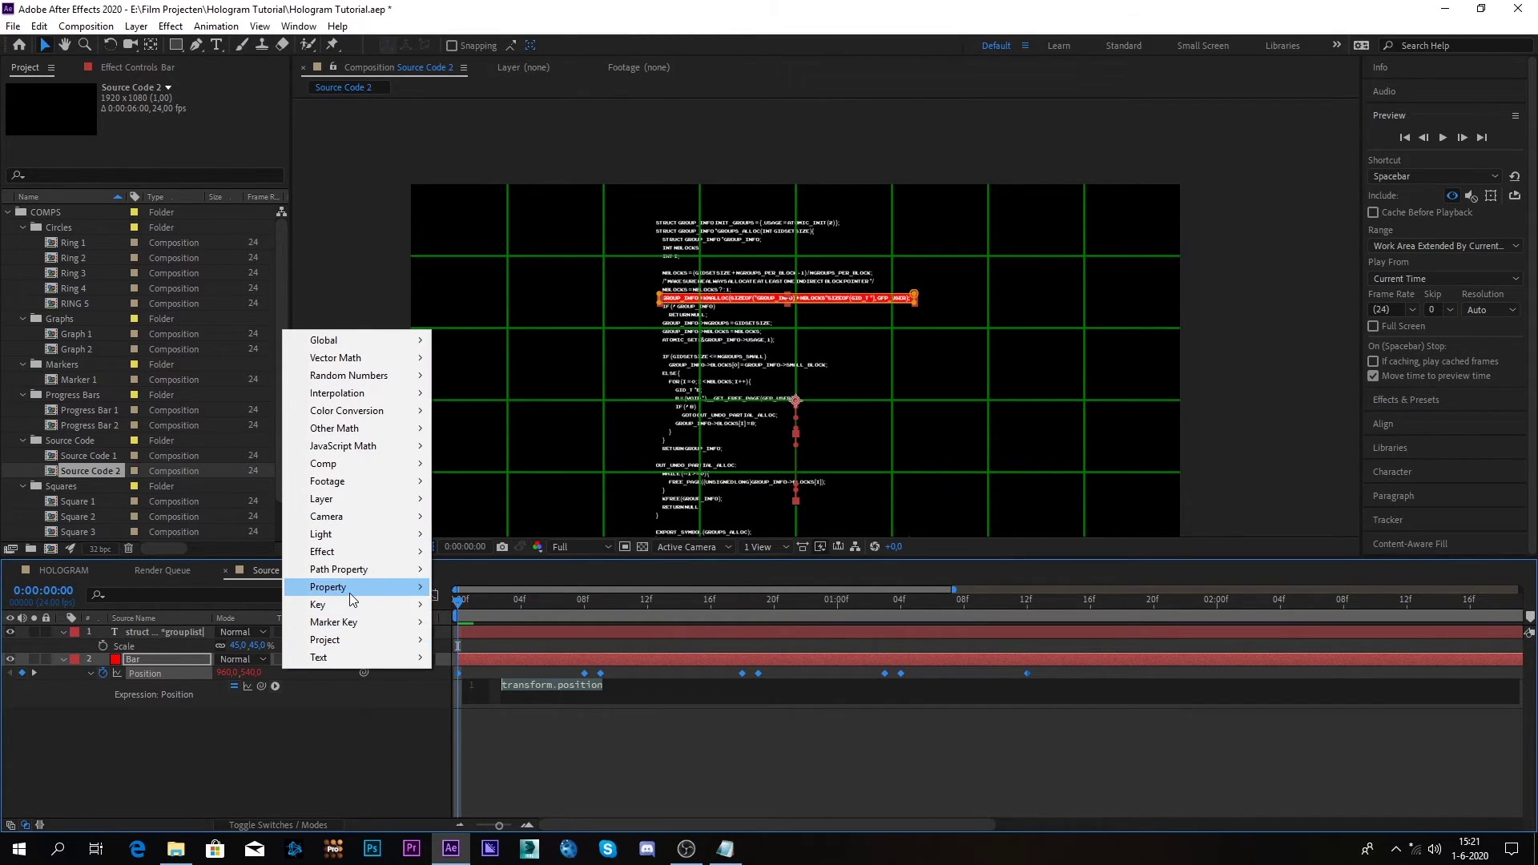
pyautogui.moveTo(350, 595)
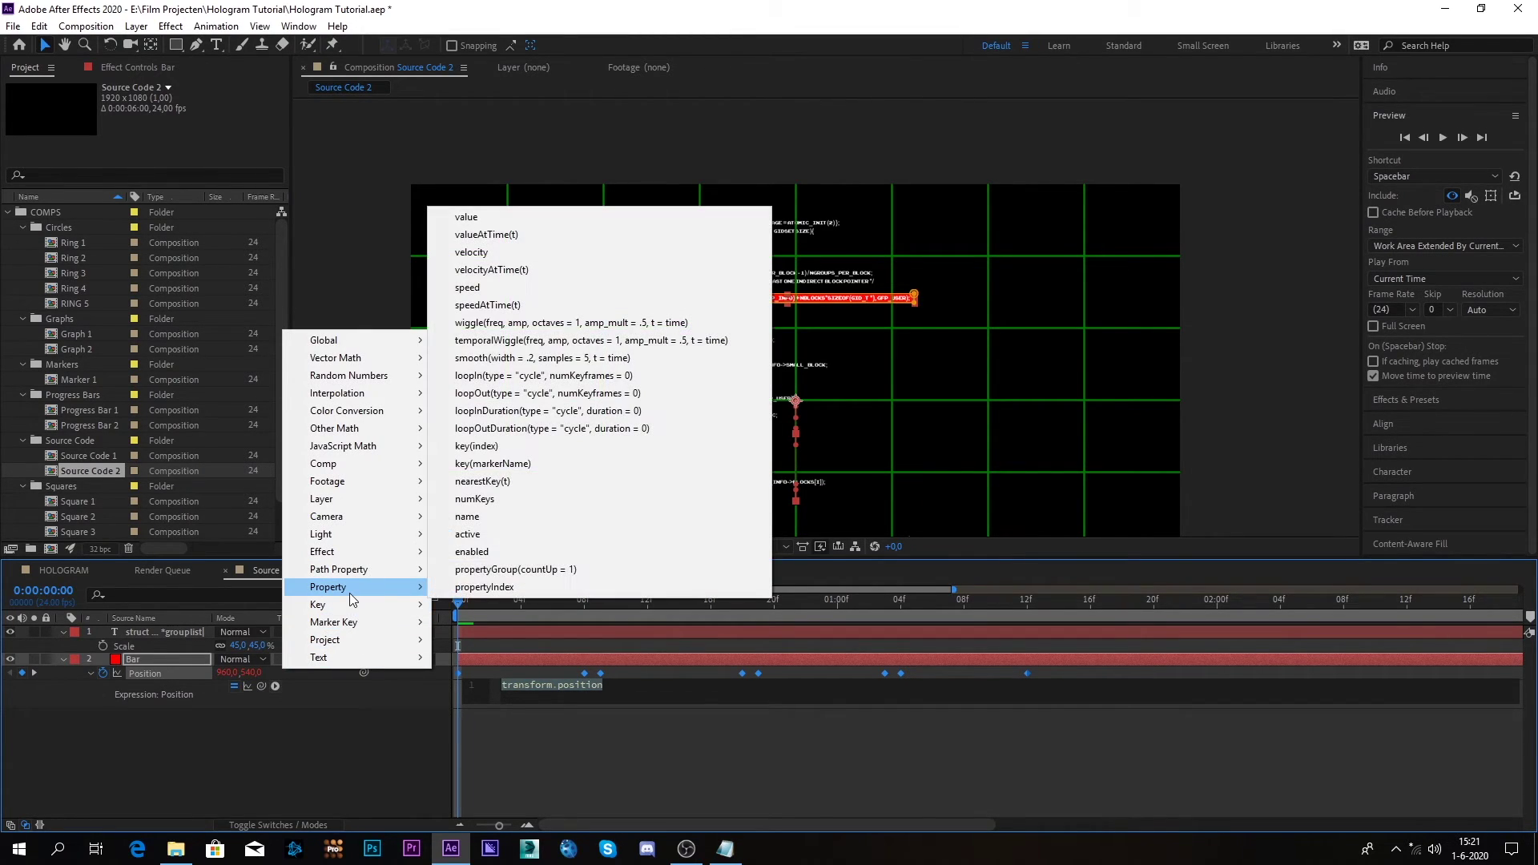
pyautogui.click(577, 393)
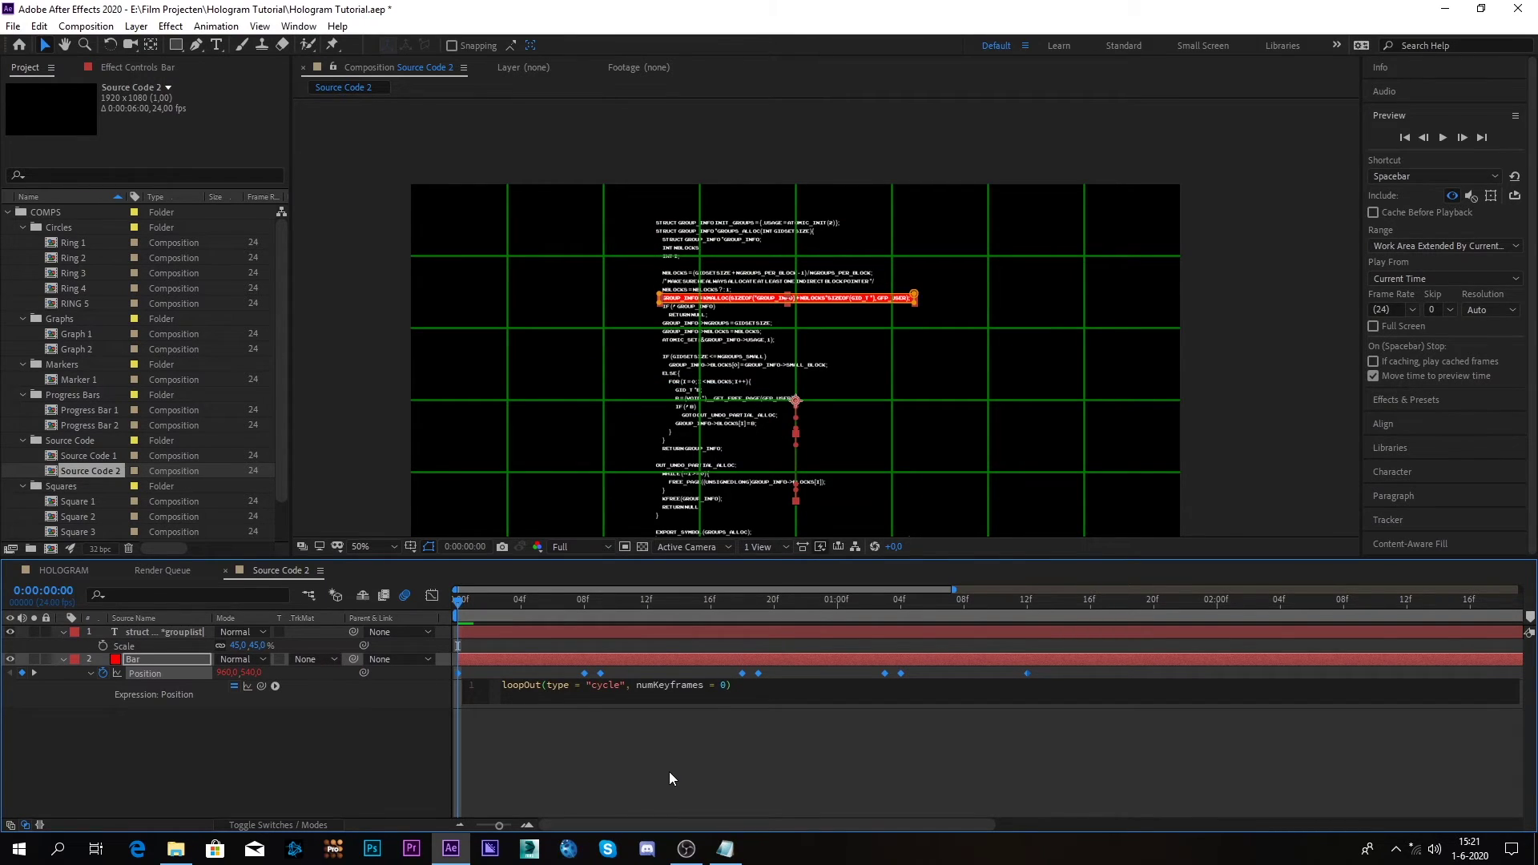
pyautogui.click(672, 778)
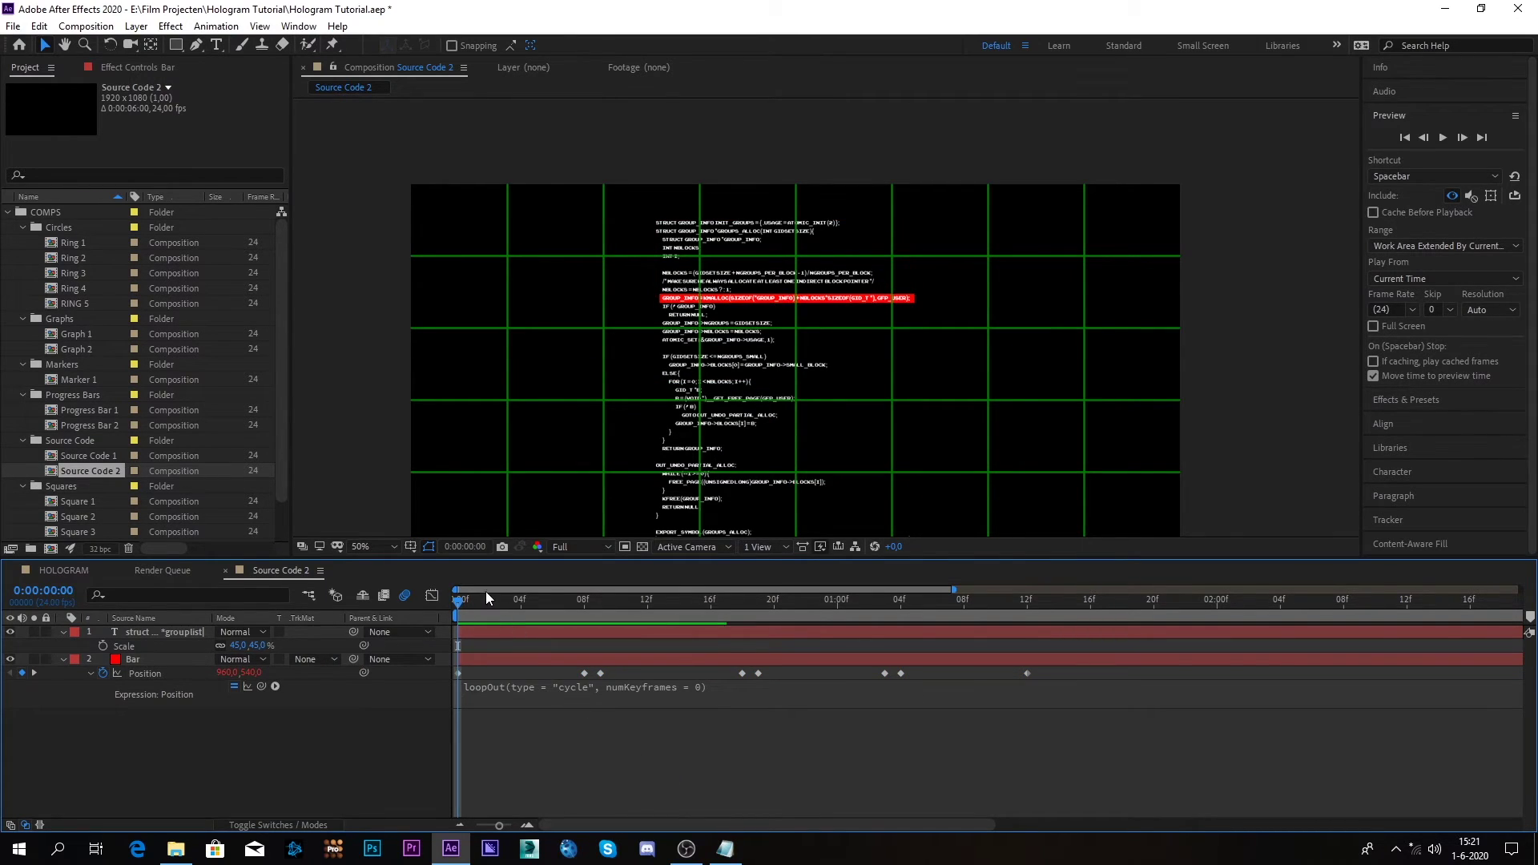
# Play back the loop and review the final Position keyframe at 1:12
pyautogui.click(1443, 137)
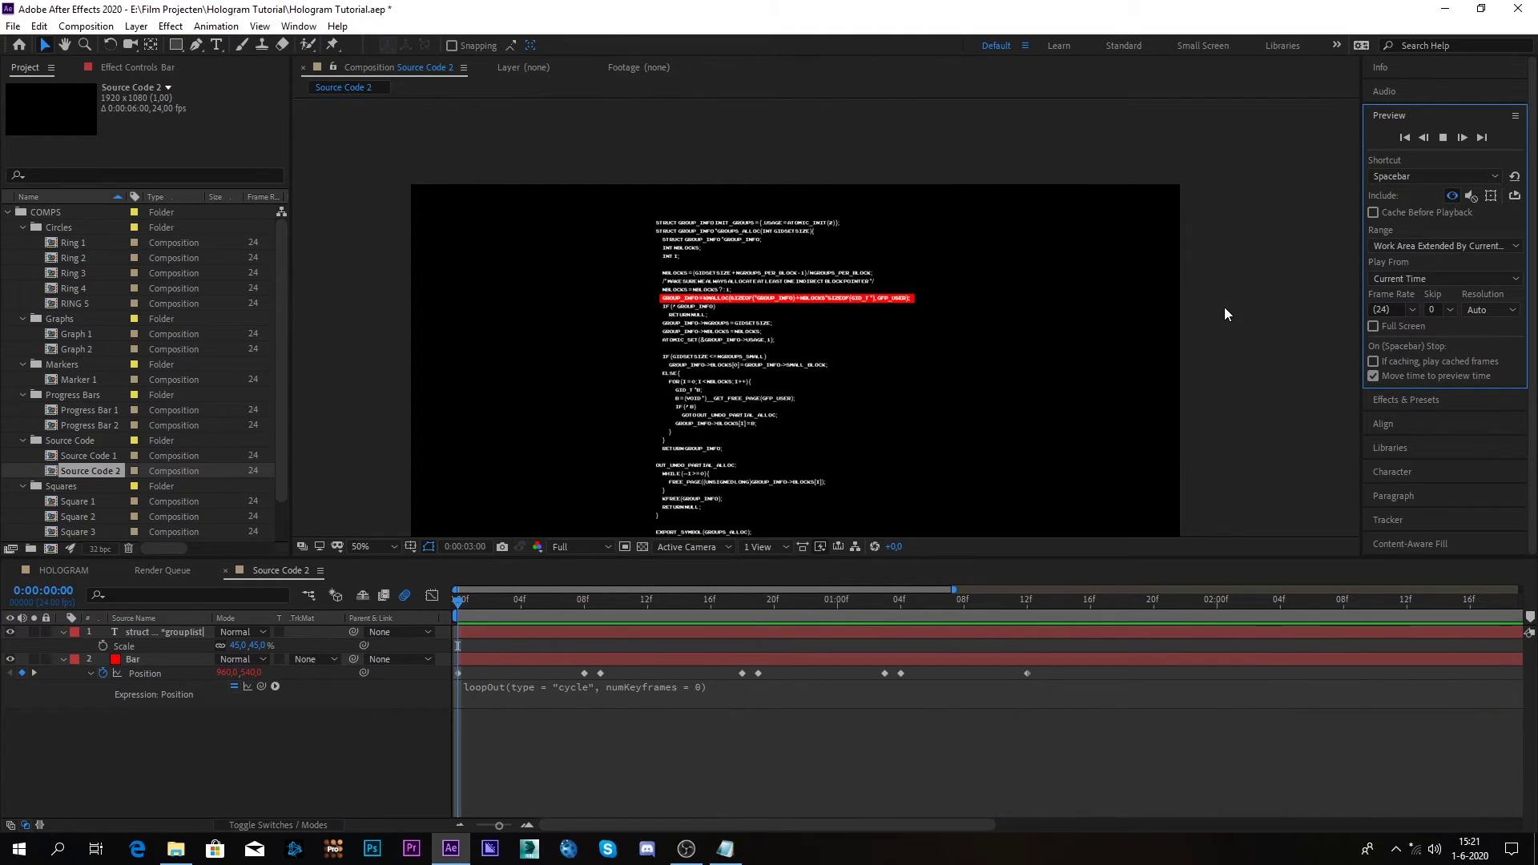
pyautogui.moveTo(960, 597); pyautogui.dragTo(894, 639)
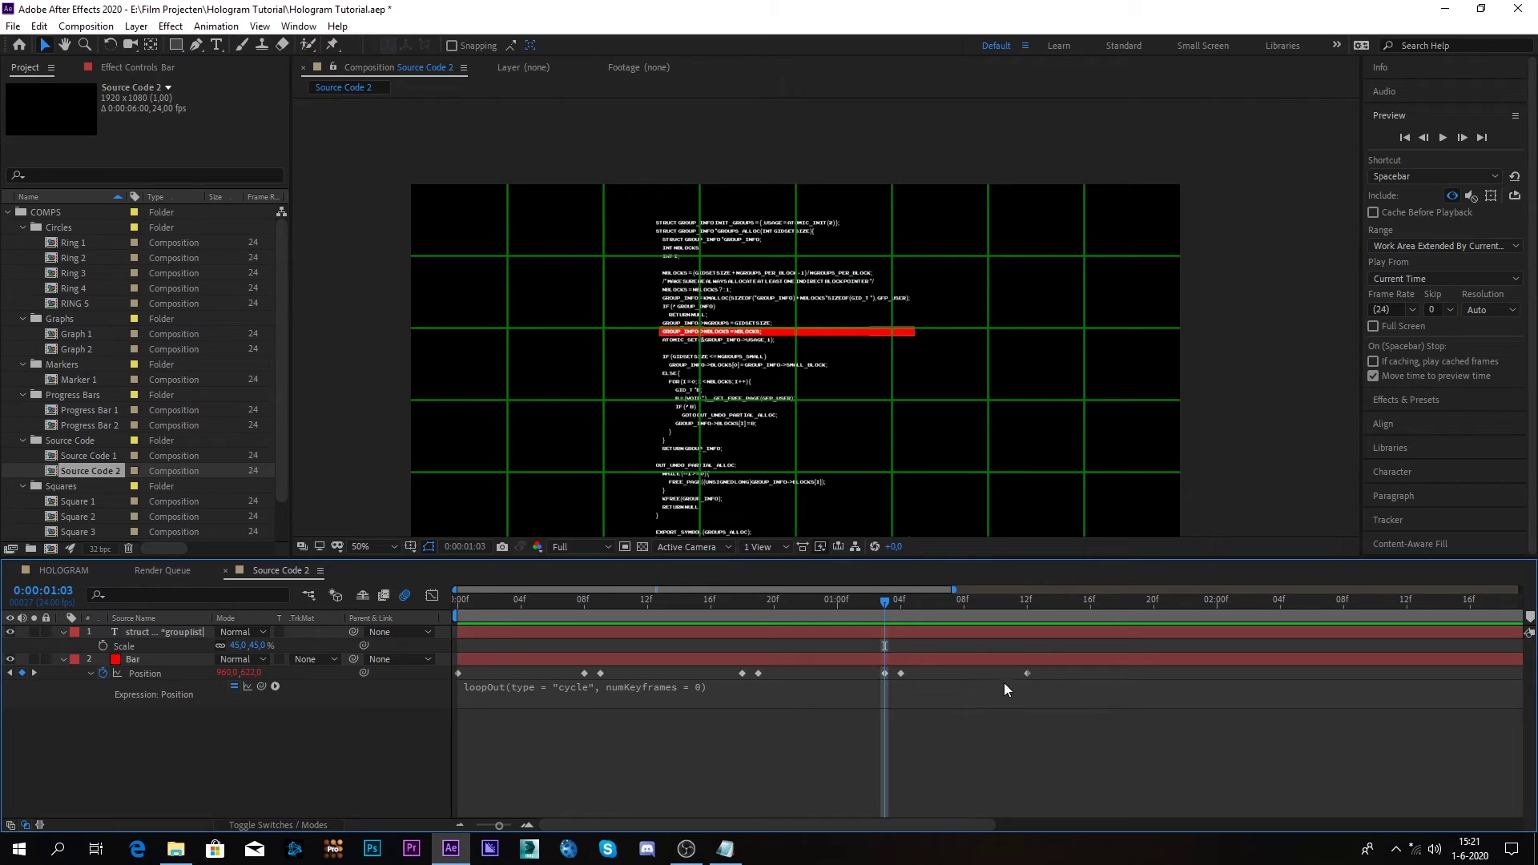
pyautogui.moveTo(1041, 670); pyautogui.dragTo(897, 696)
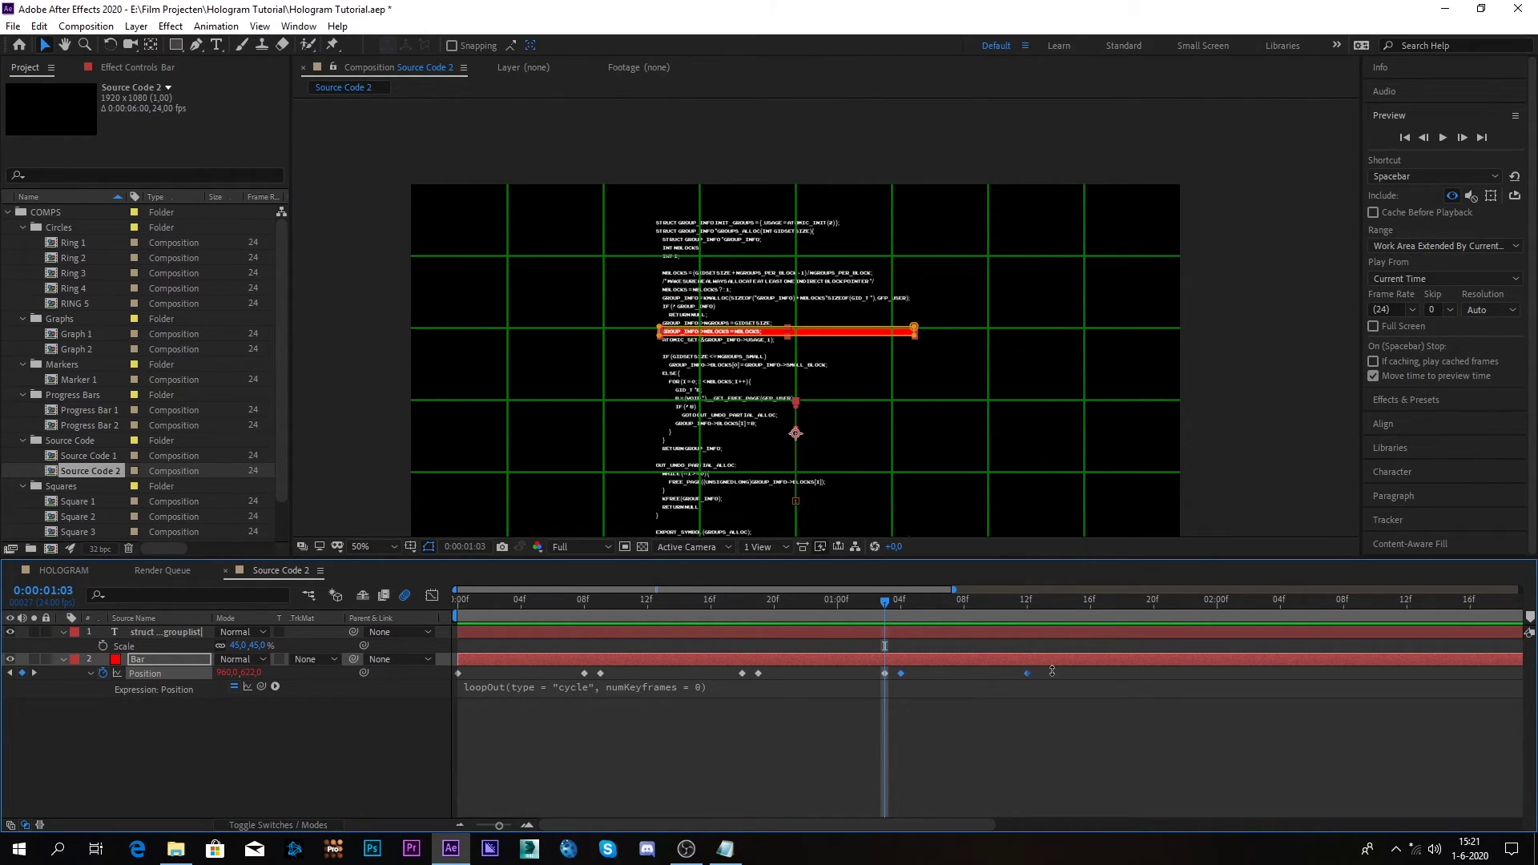
pyautogui.moveTo(1046, 673); pyautogui.dragTo(1016, 683)
pyautogui.press('Home')
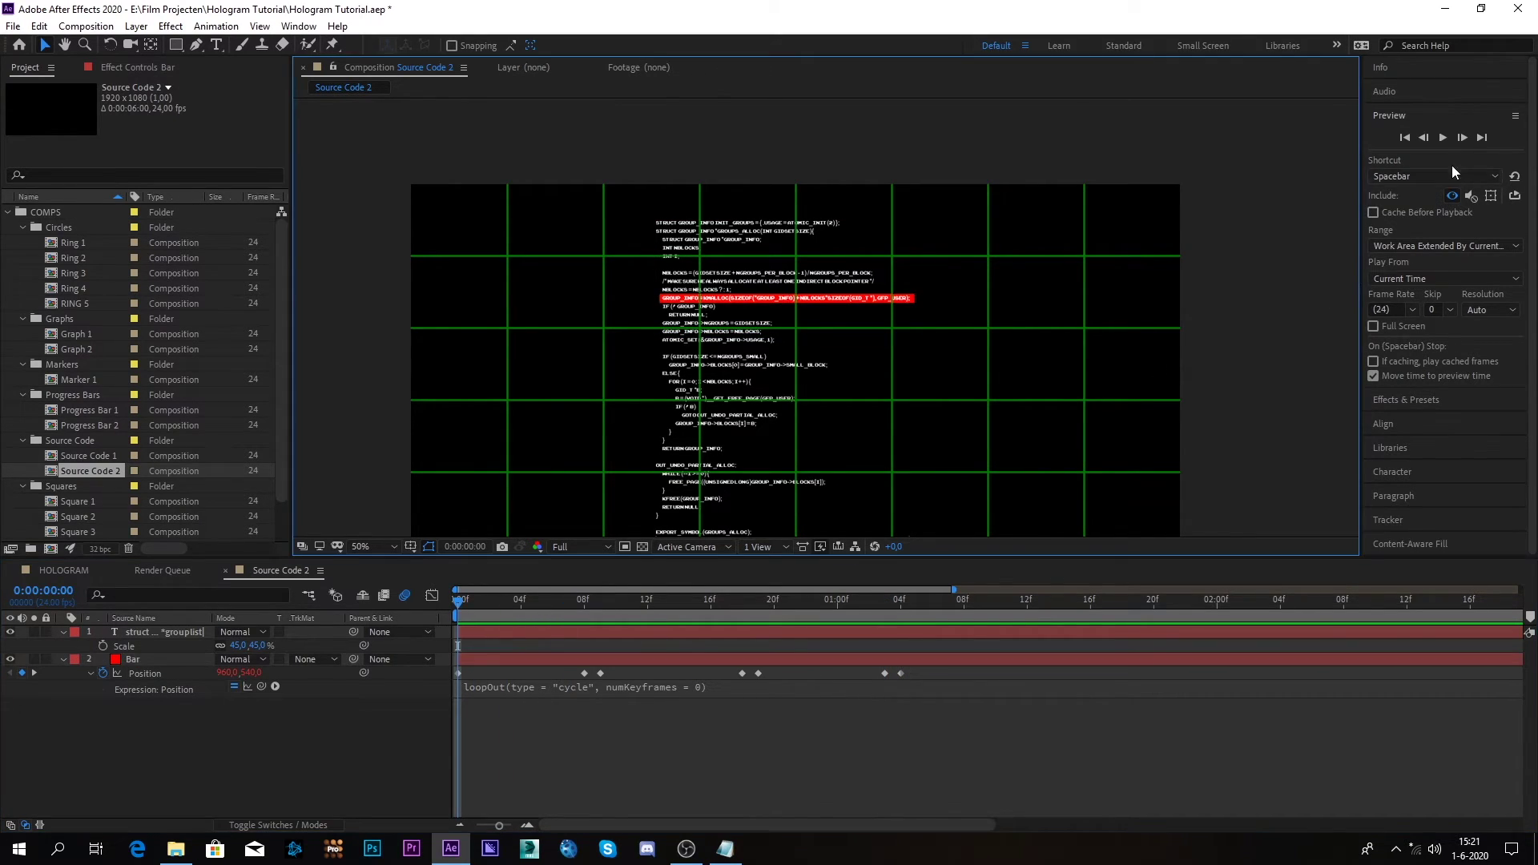
pyautogui.click(1443, 138)
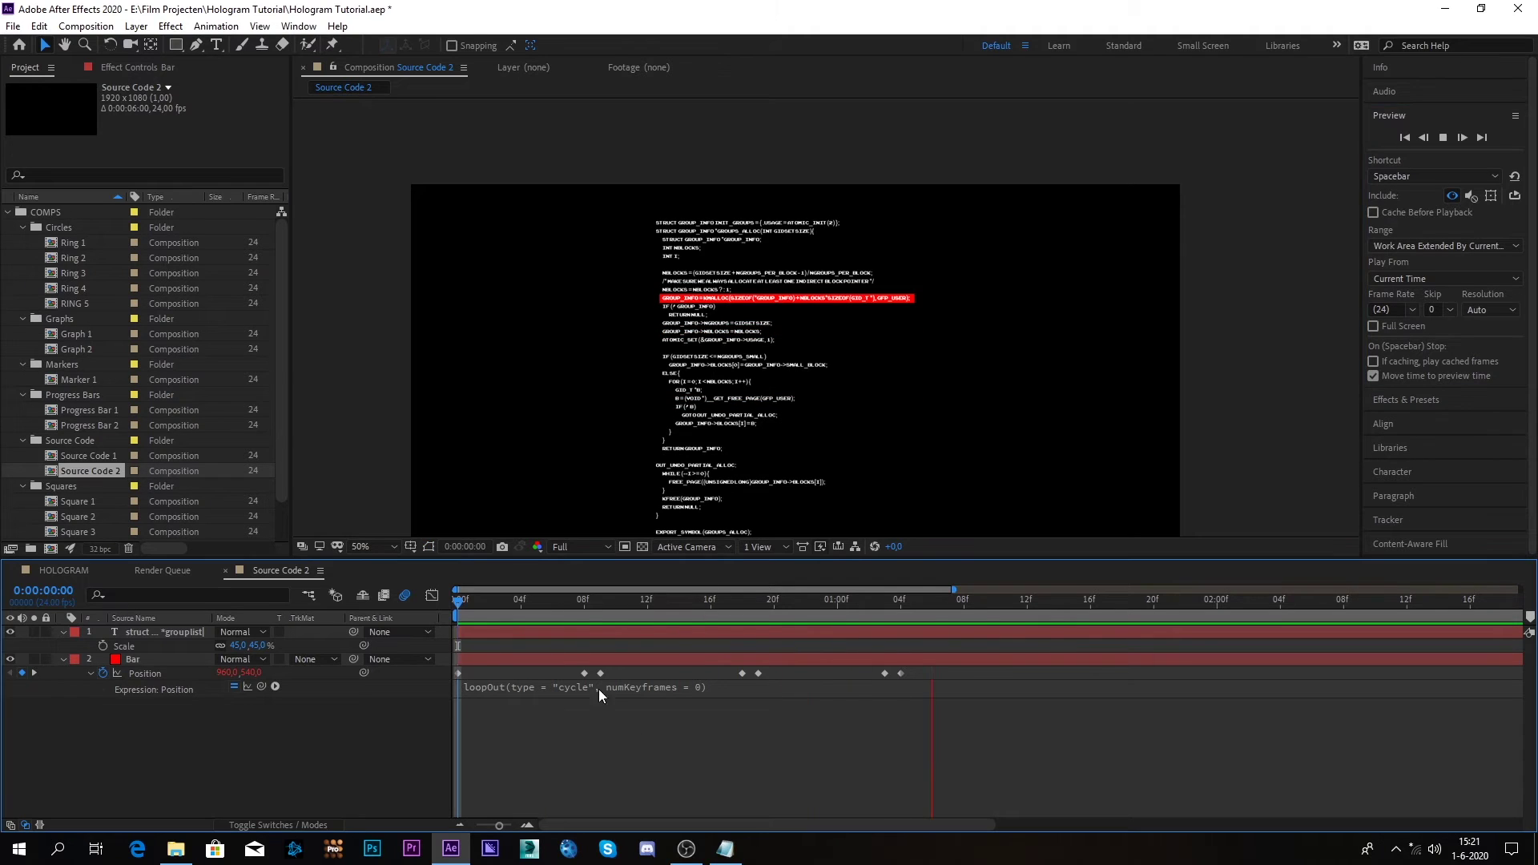
pyautogui.moveTo(585, 608)
pyautogui.mouseDown()
pyautogui.moveTo(454, 614)
pyautogui.moveTo(600, 617)
pyautogui.mouseUp()
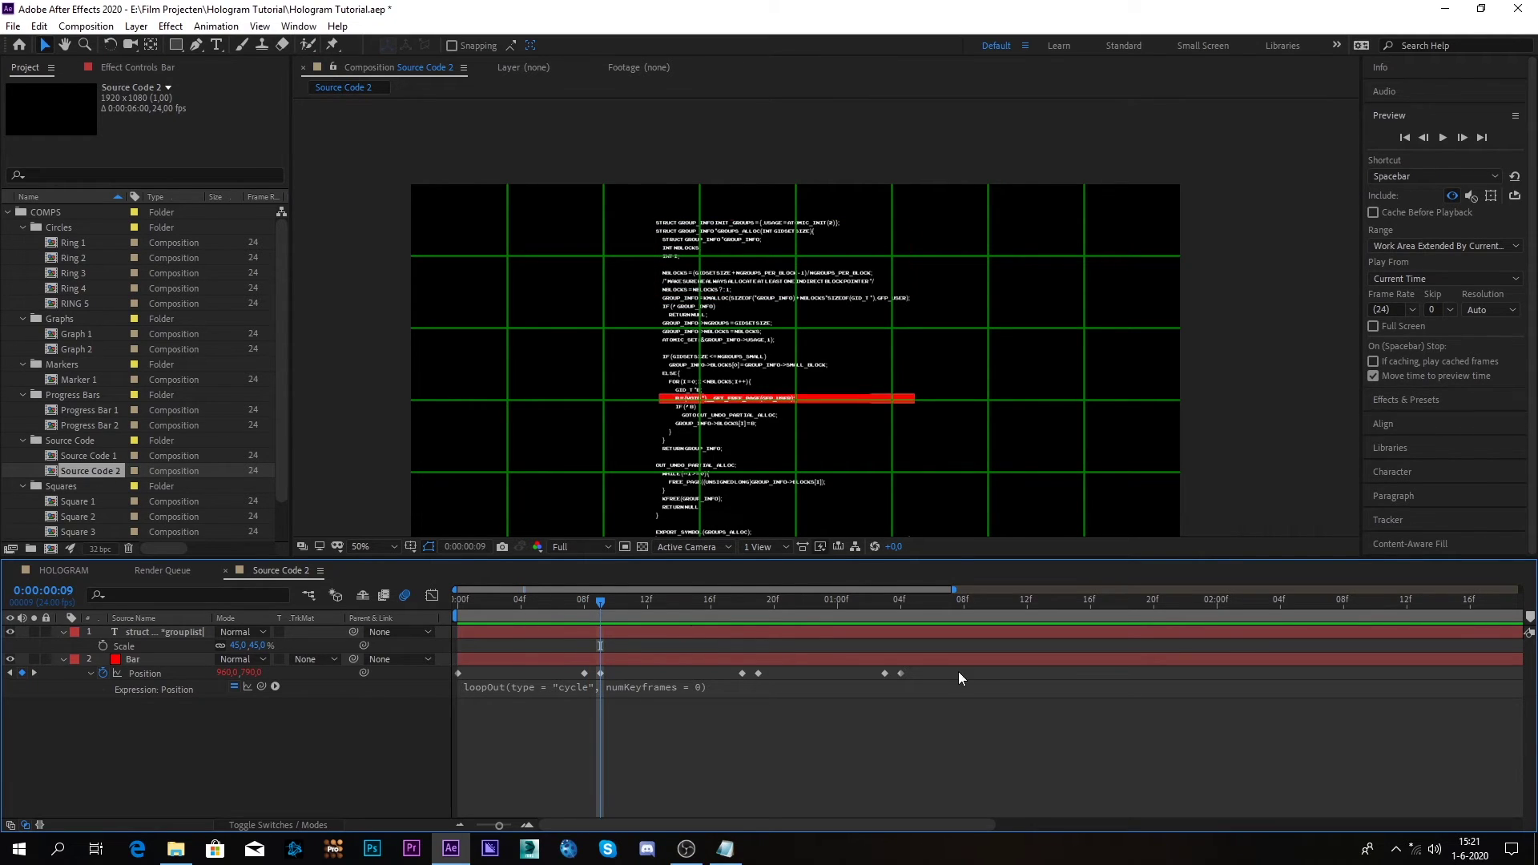
# Add a Position keyframe at frame 9, shift the selected keyframes by one frame, and preview
pyautogui.moveTo(959, 681); pyautogui.dragTo(601, 677)
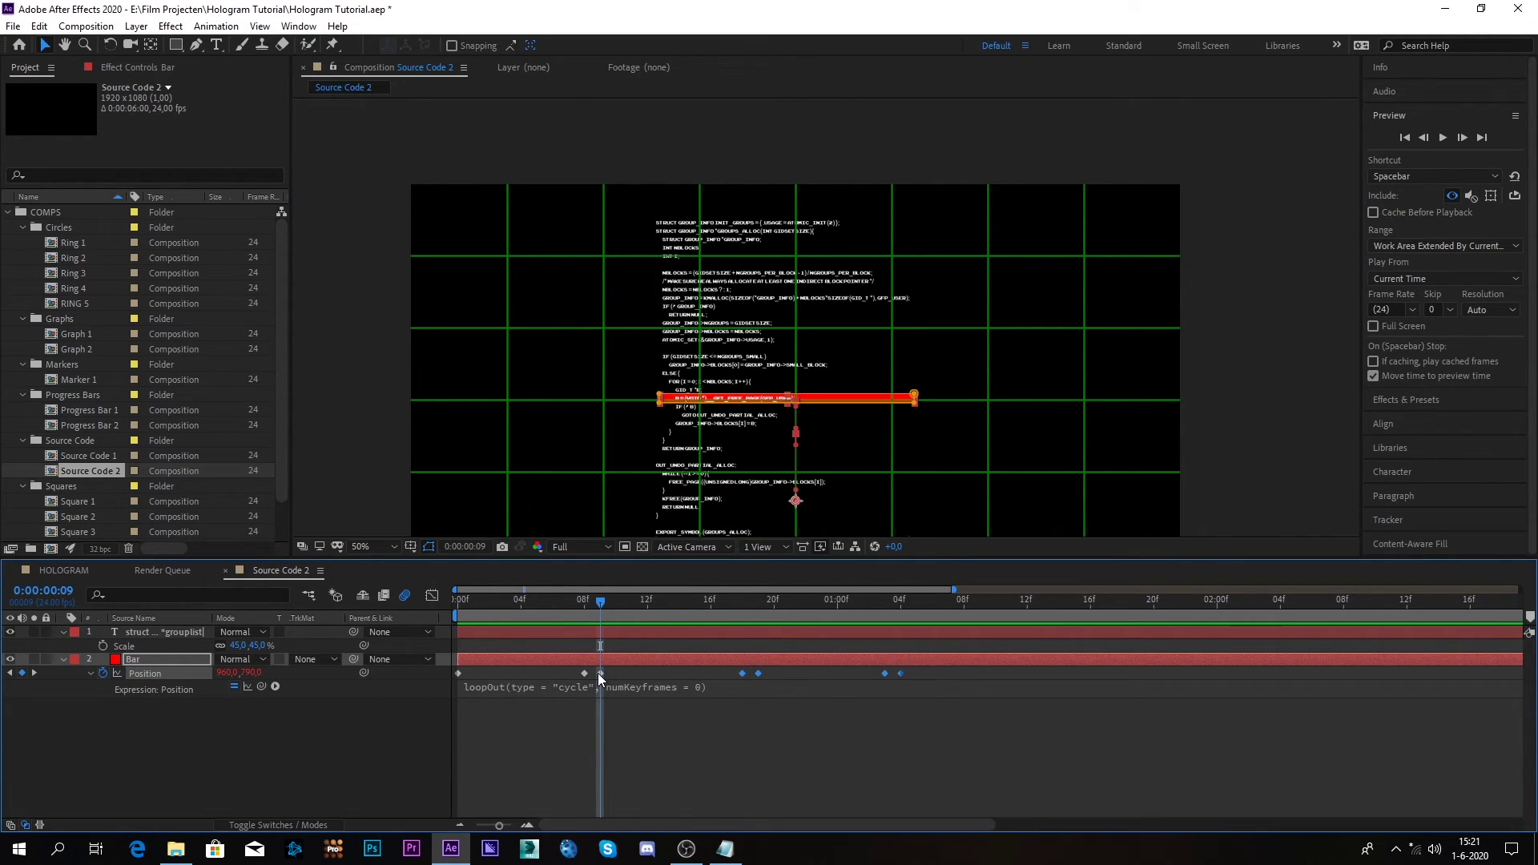
pyautogui.hotkey('alt', 'shift', 'p')
pyautogui.moveTo(603, 677); pyautogui.dragTo(617, 678)
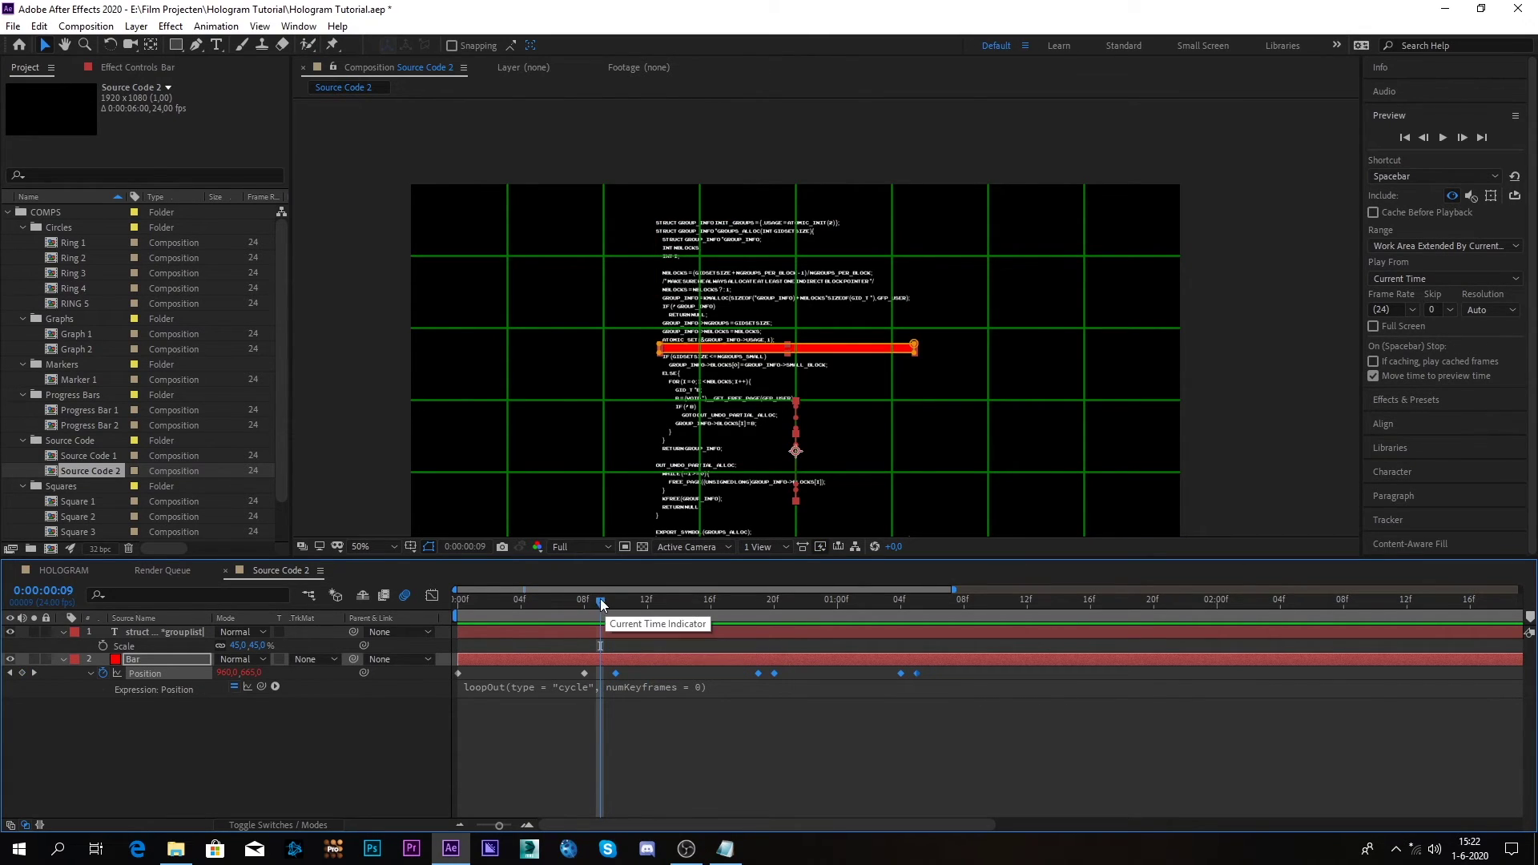
pyautogui.click(589, 606)
pyautogui.moveTo(589, 607); pyautogui.dragTo(601, 674)
pyautogui.press('F2')
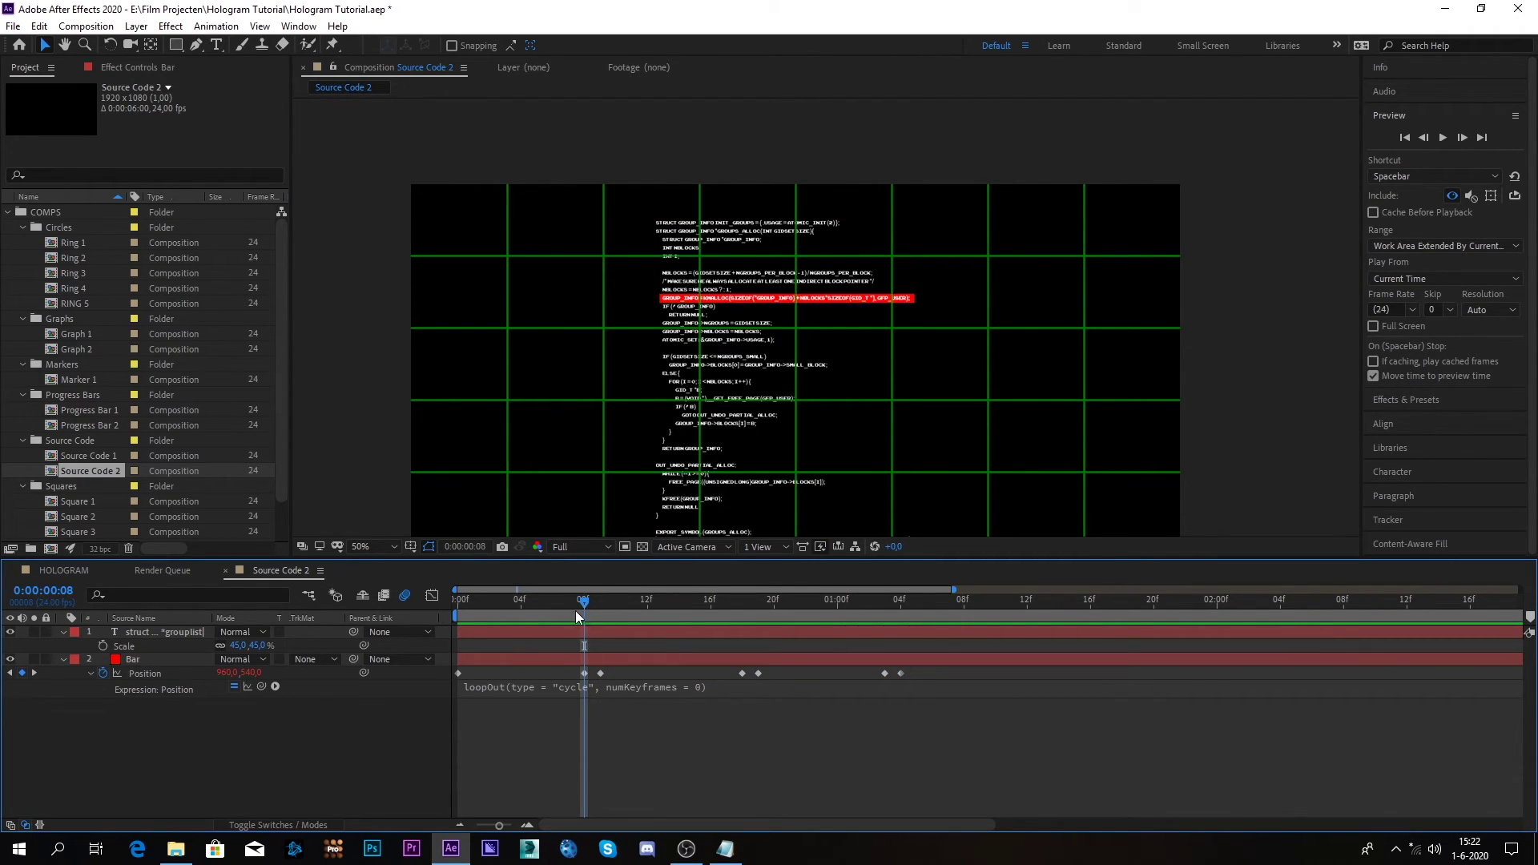
pyautogui.click(468, 620)
pyautogui.moveTo(467, 620); pyautogui.dragTo(588, 633)
pyautogui.moveTo(700, 647); pyautogui.dragTo(596, 662)
pyautogui.press('space')
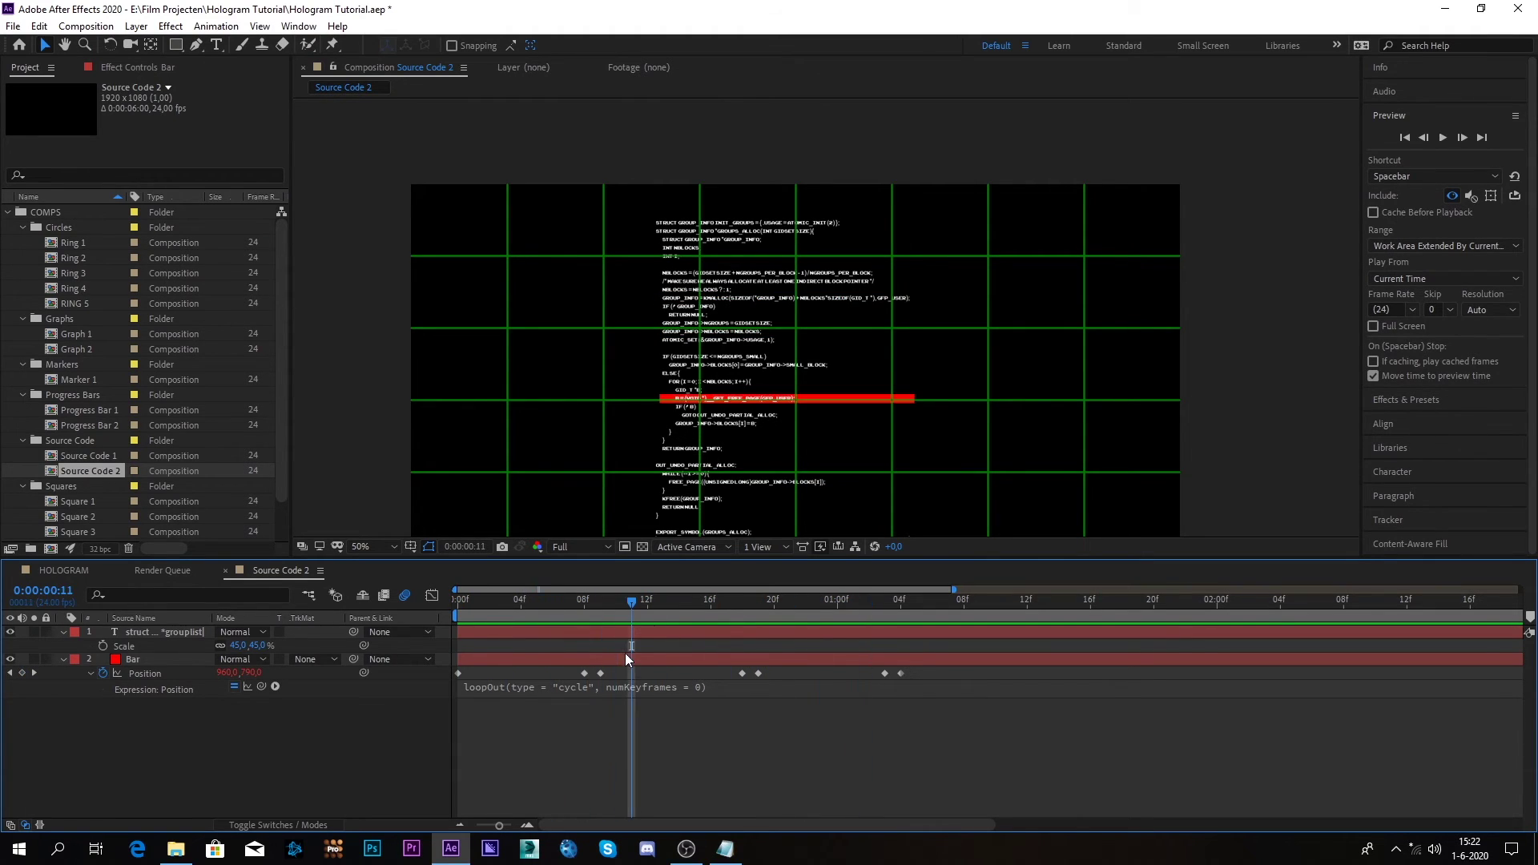
# Pick-whip the Bar layer's Parent to the code text layer, undo the test scaling, and preview
pyautogui.click(180, 646)
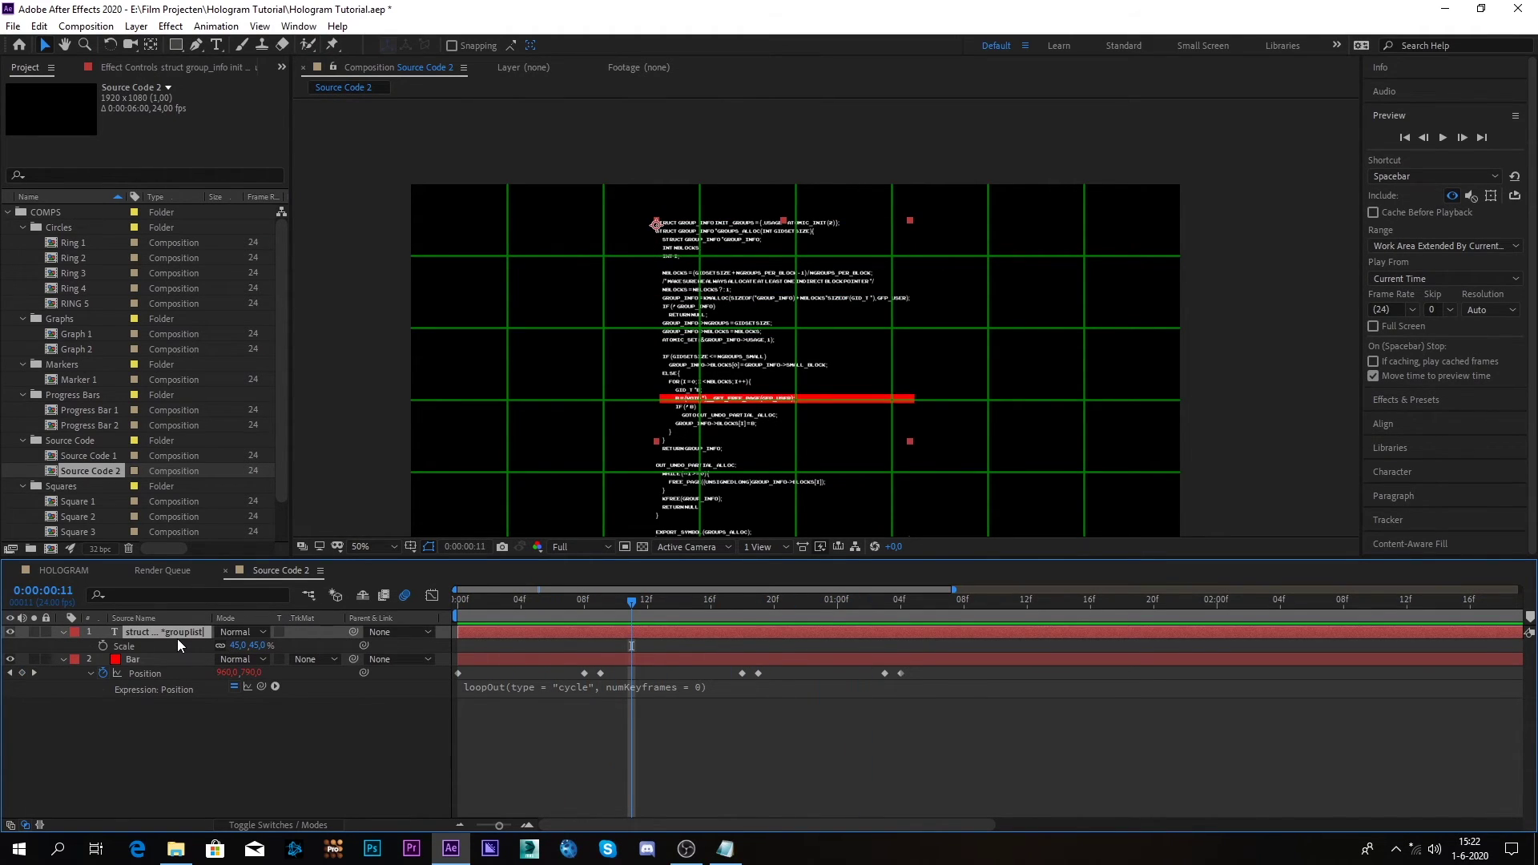
pyautogui.click(167, 661)
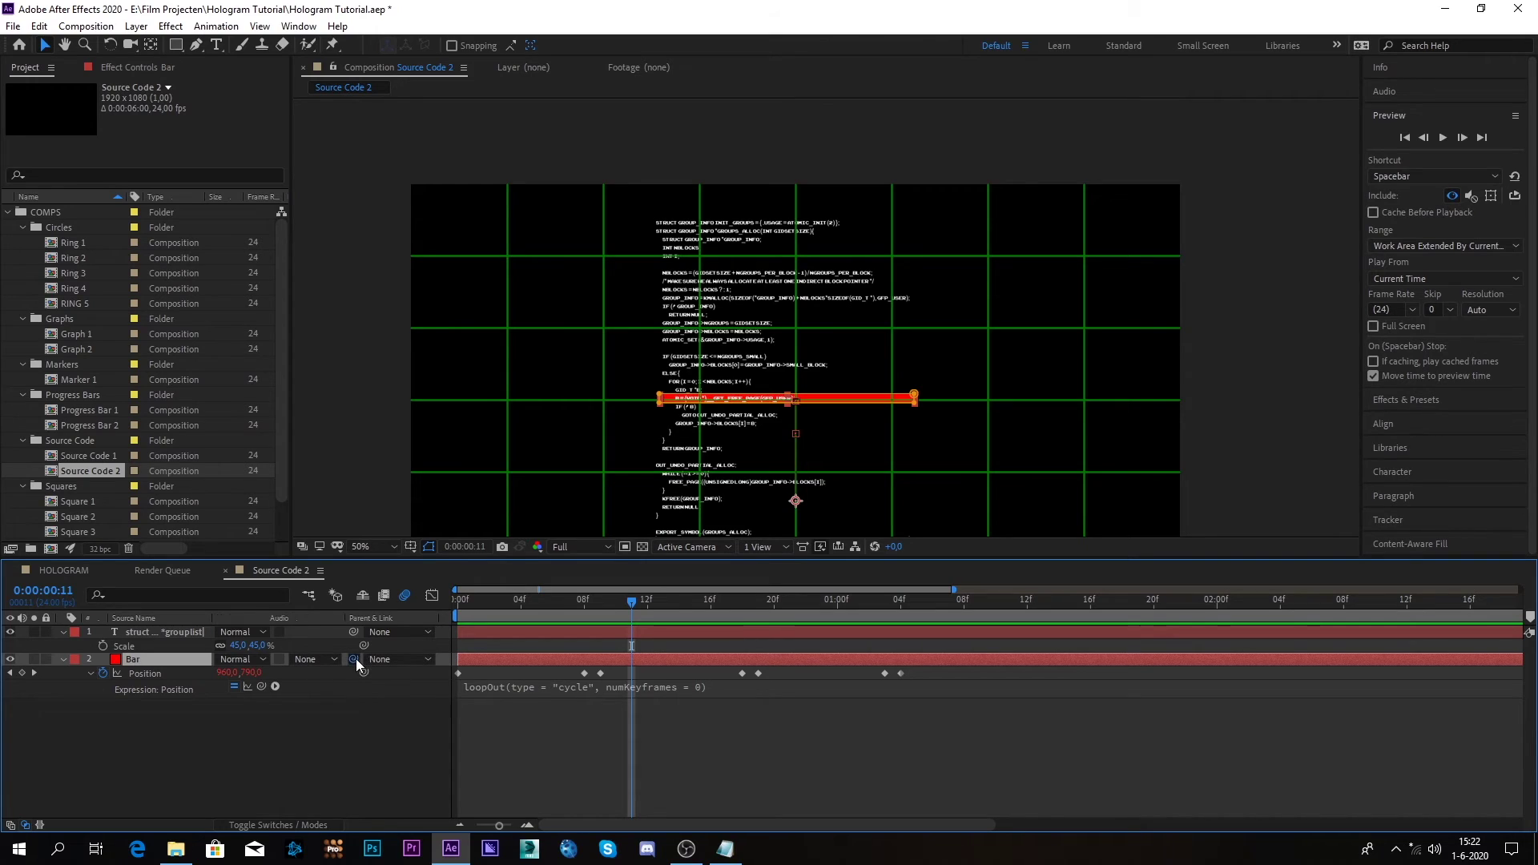
pyautogui.moveTo(353, 659); pyautogui.dragTo(840, 404)
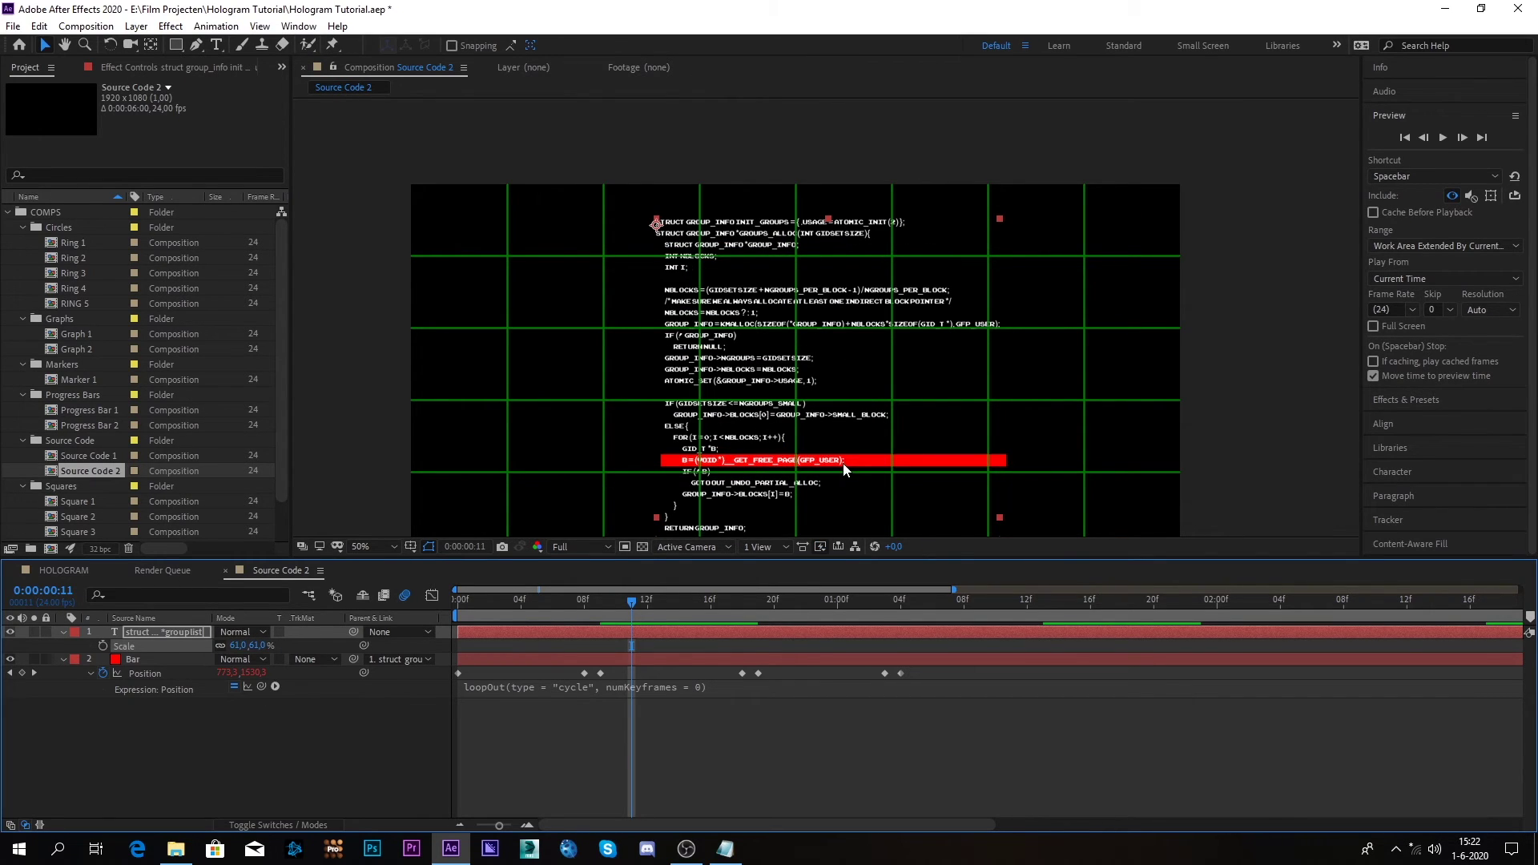
pyautogui.hotkey('ctrl', 'z')
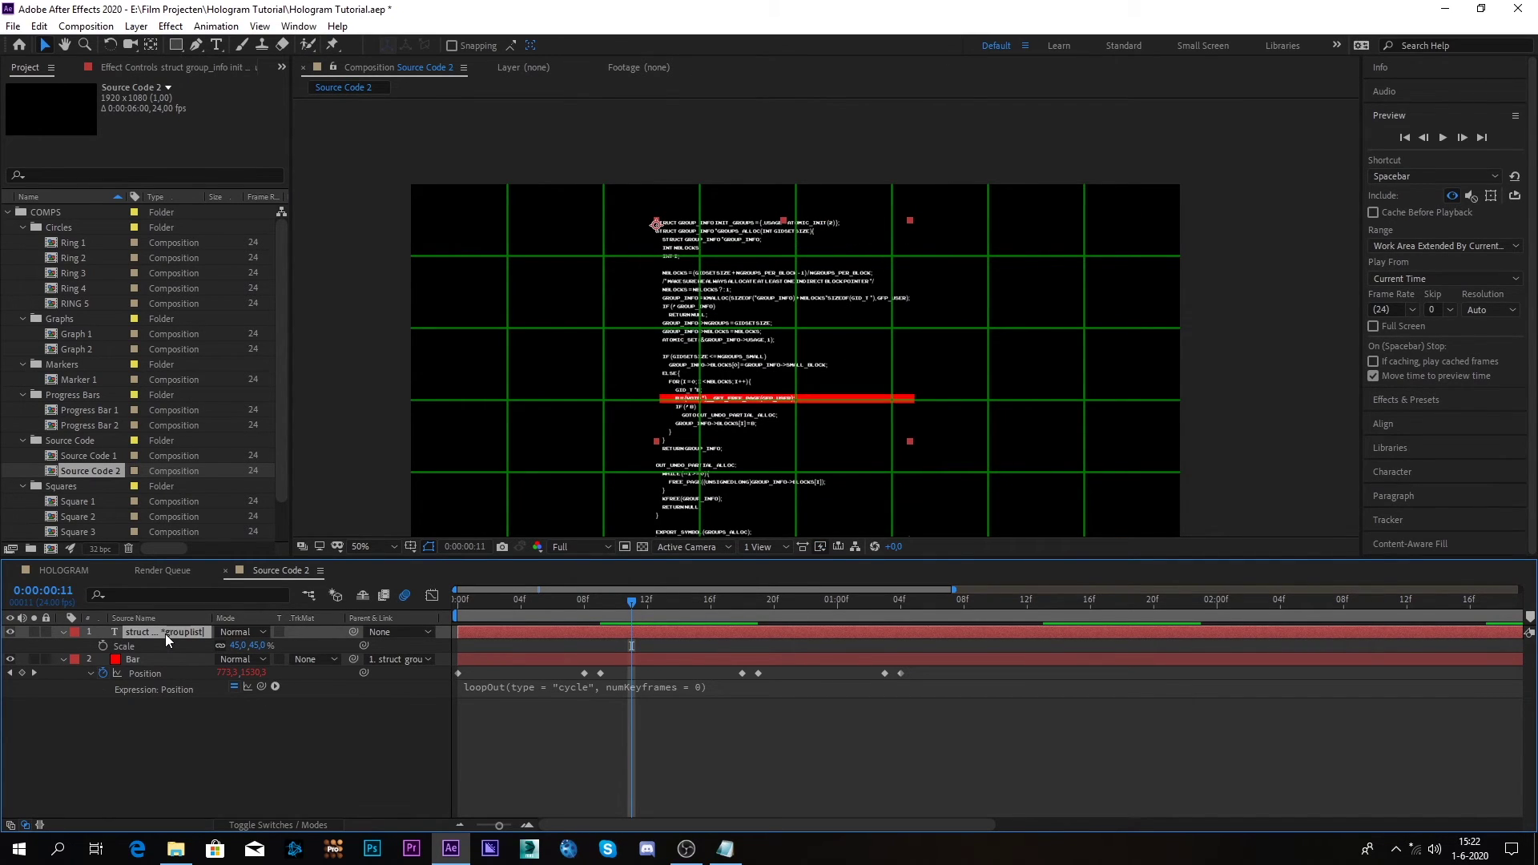
pyautogui.click(591, 611)
pyautogui.press('space')
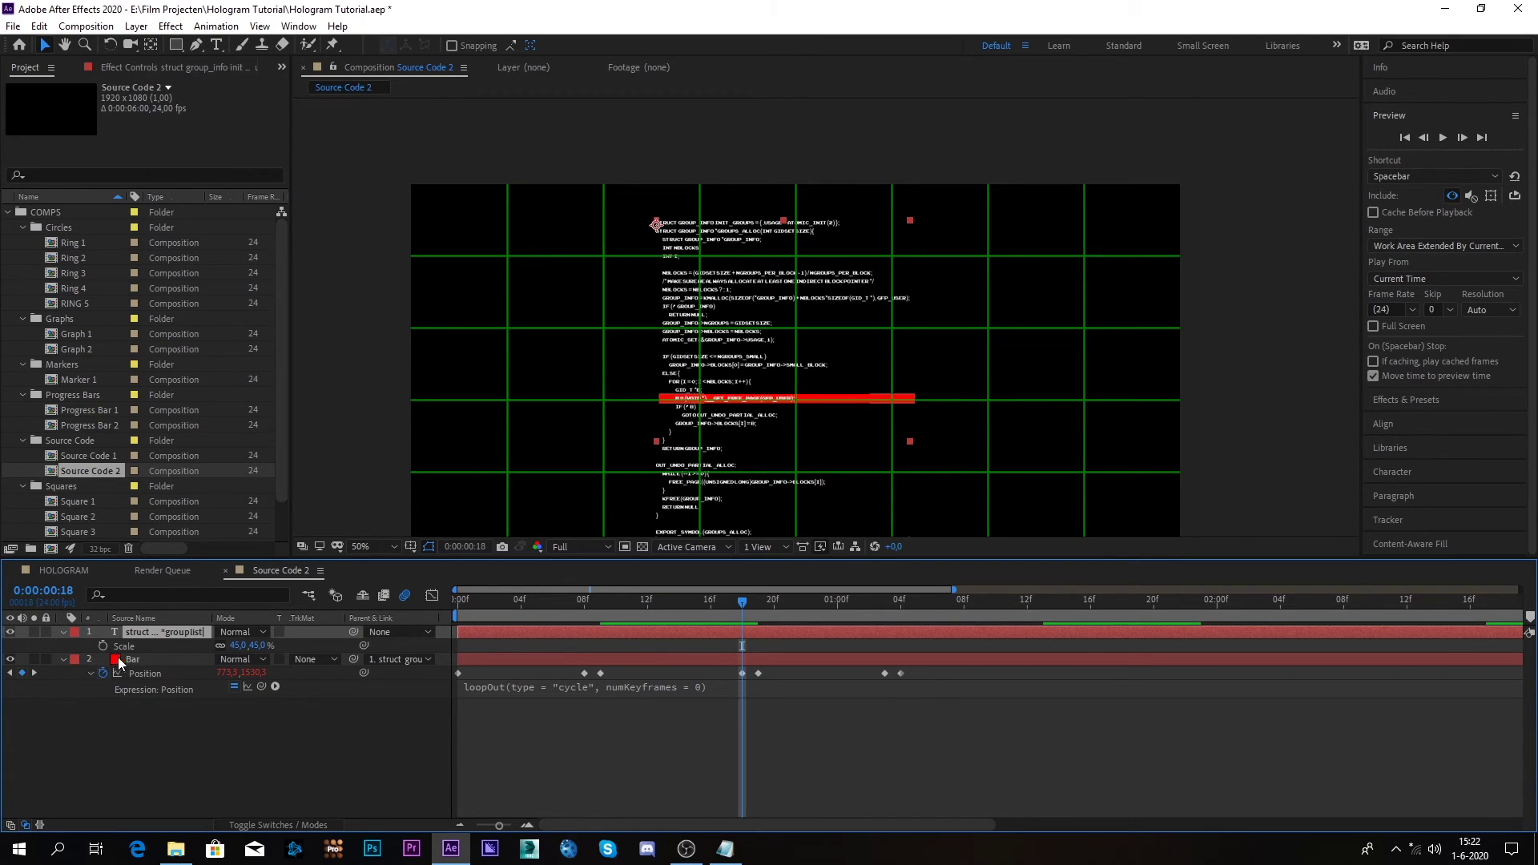
# Reveal Text > Animator 1 > Range Selector 1 properties on the code text layer
pyautogui.click(66, 633)
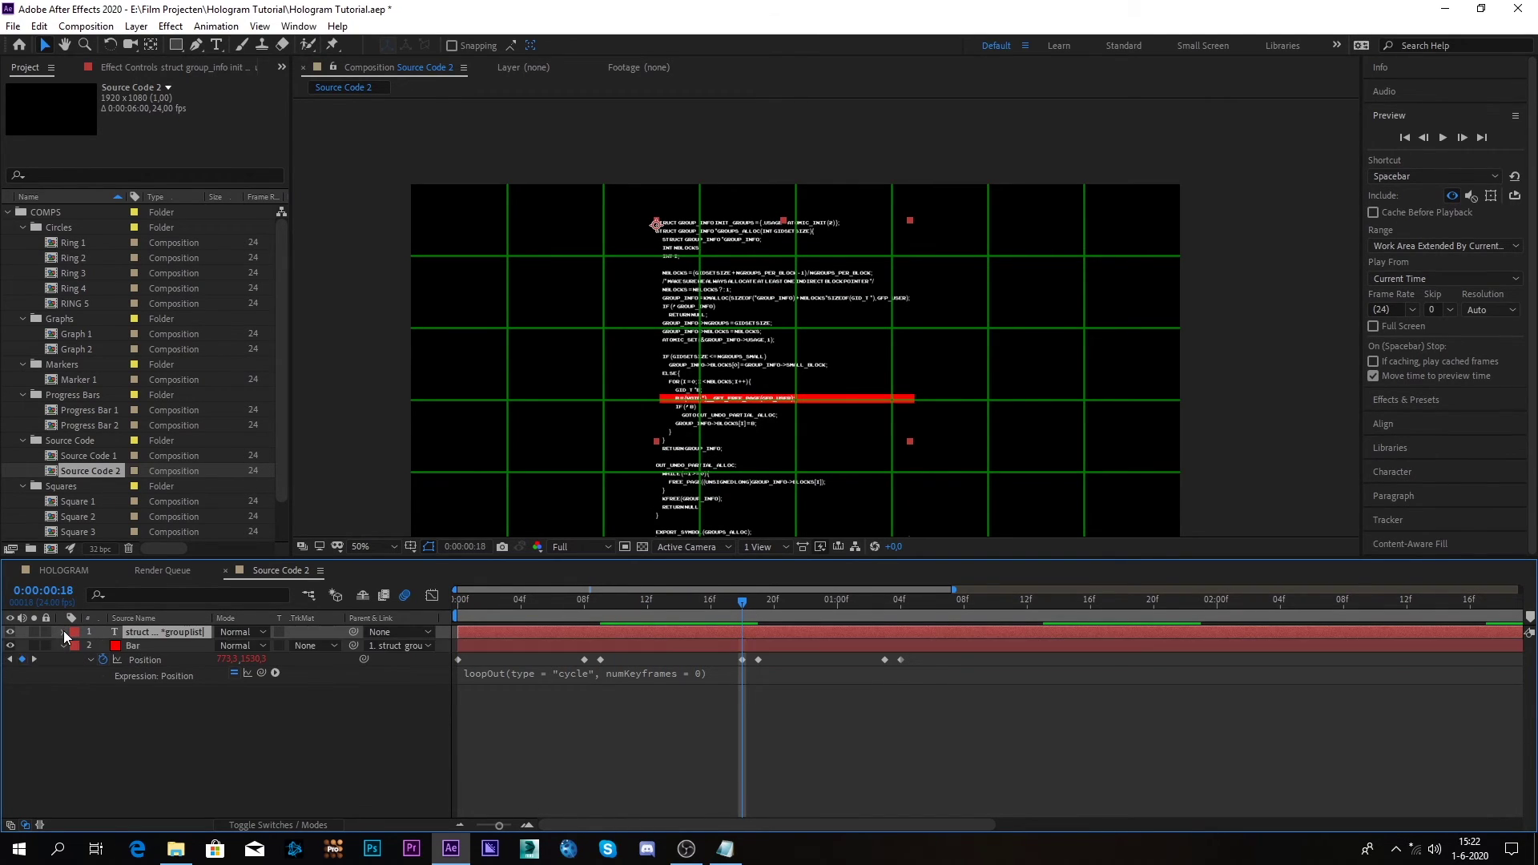
pyautogui.click(66, 633)
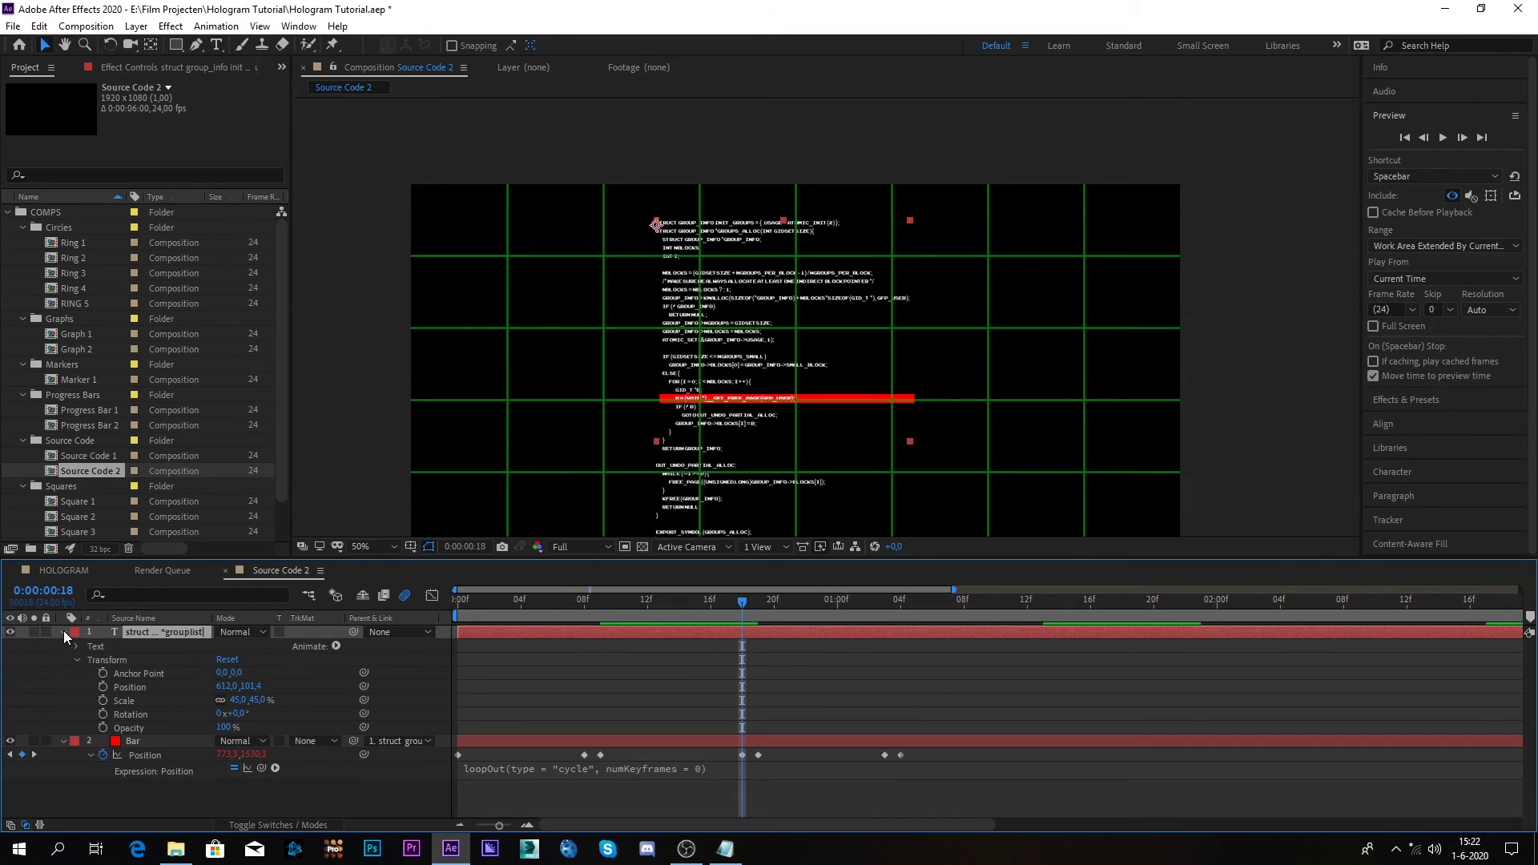
pyautogui.click(460, 612)
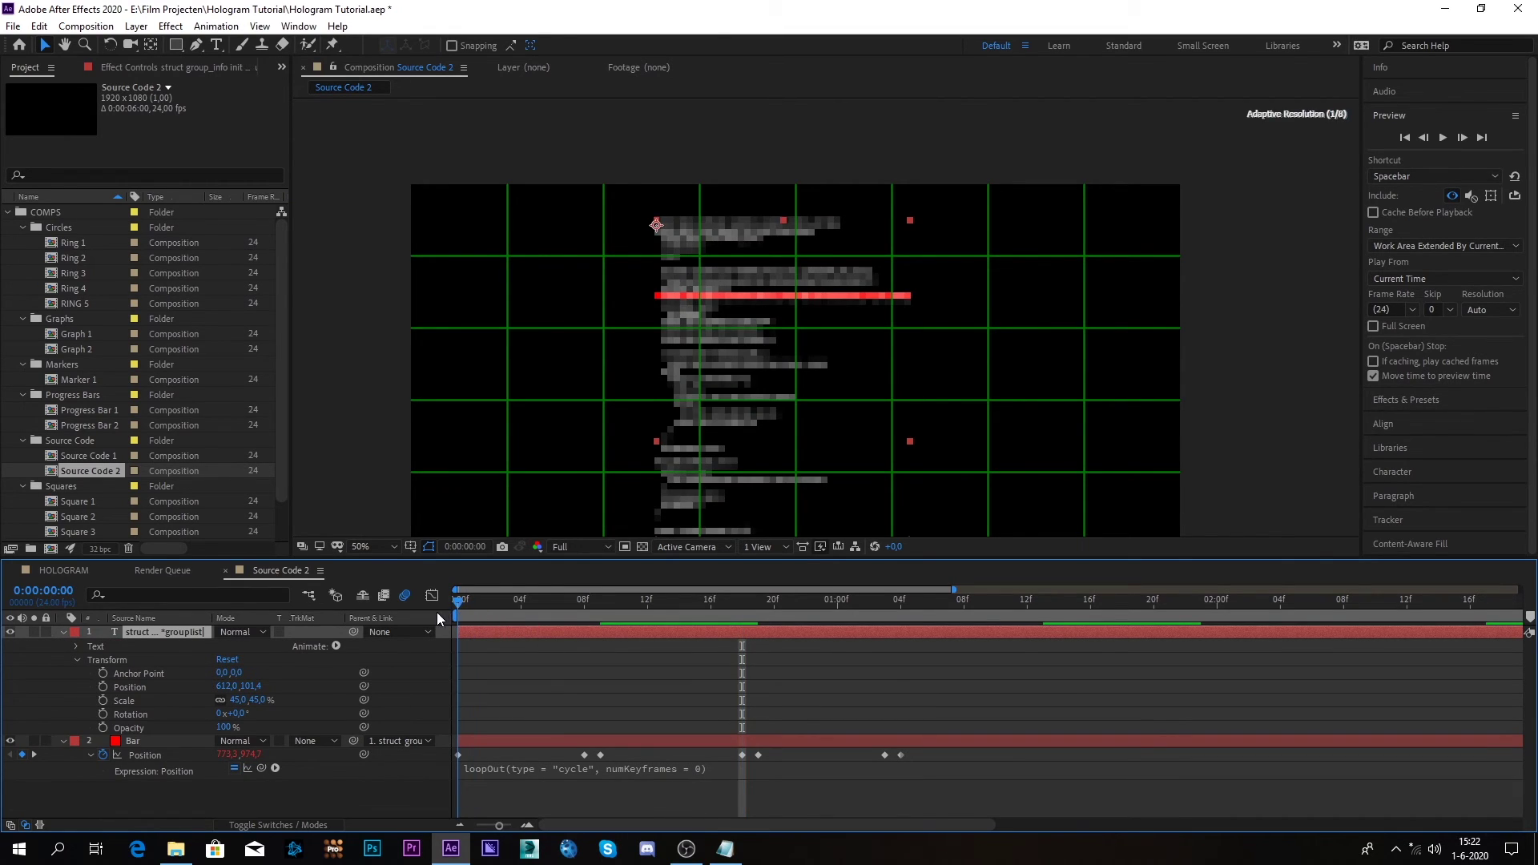
pyautogui.click(77, 647)
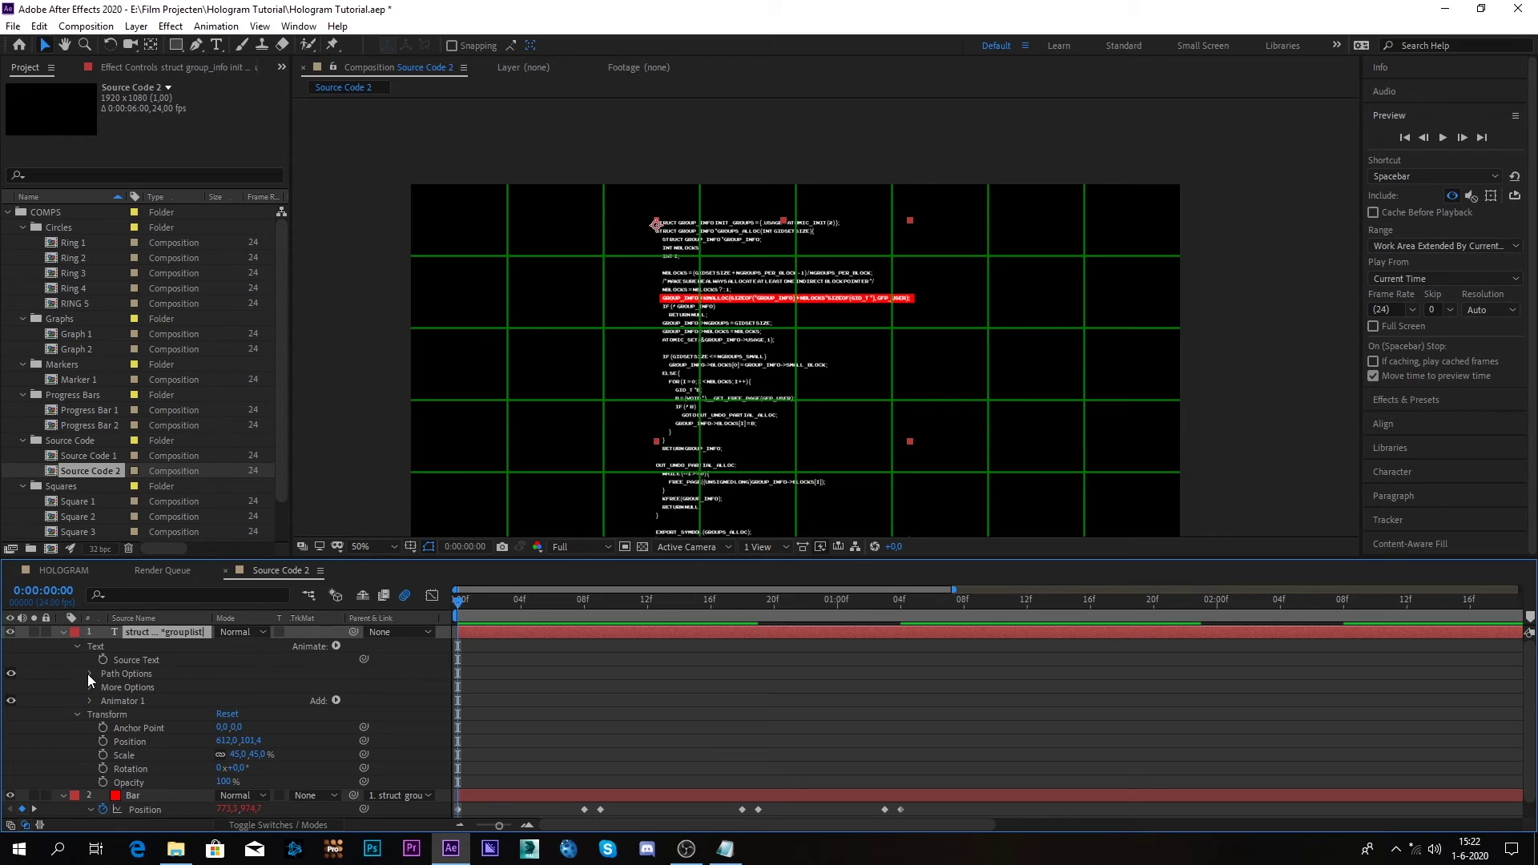
pyautogui.click(89, 702)
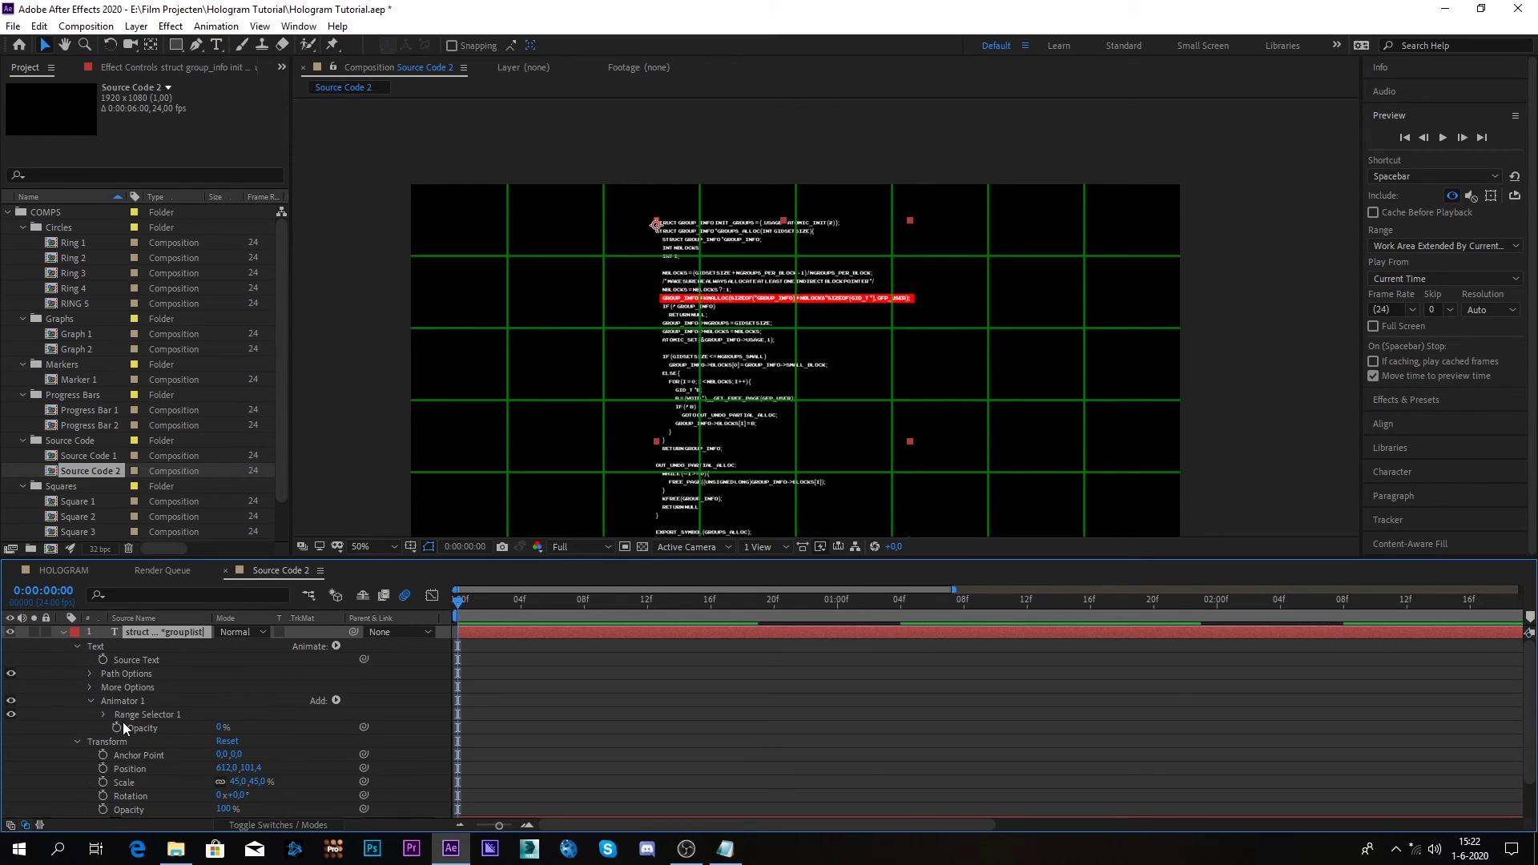
pyautogui.click(103, 716)
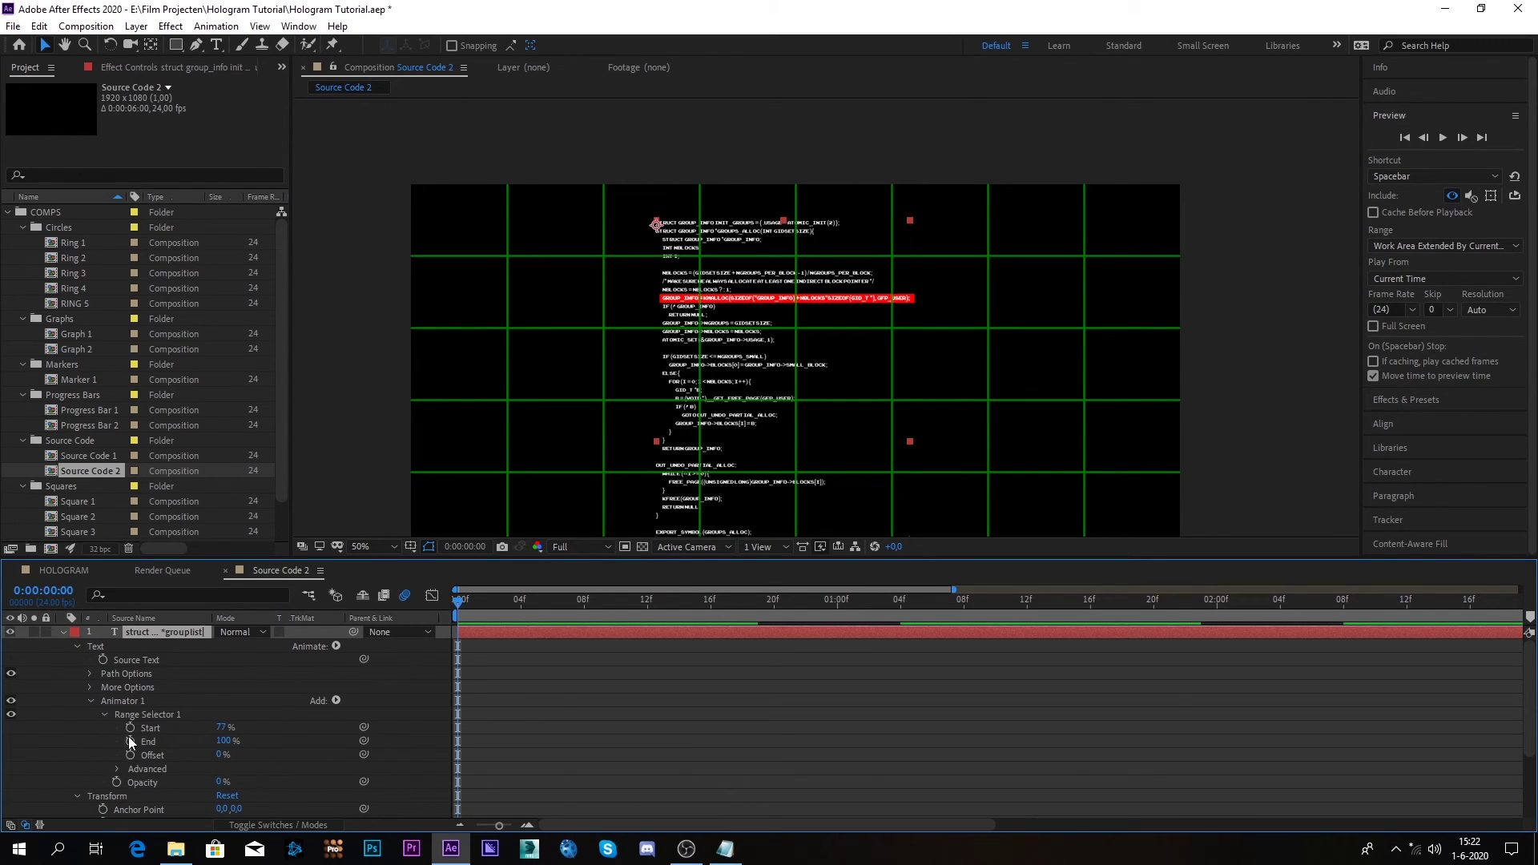
# Keyframe the range selector Start at 0% at 0:00 and 100% at 0:00:02:00
pyautogui.click(130, 729)
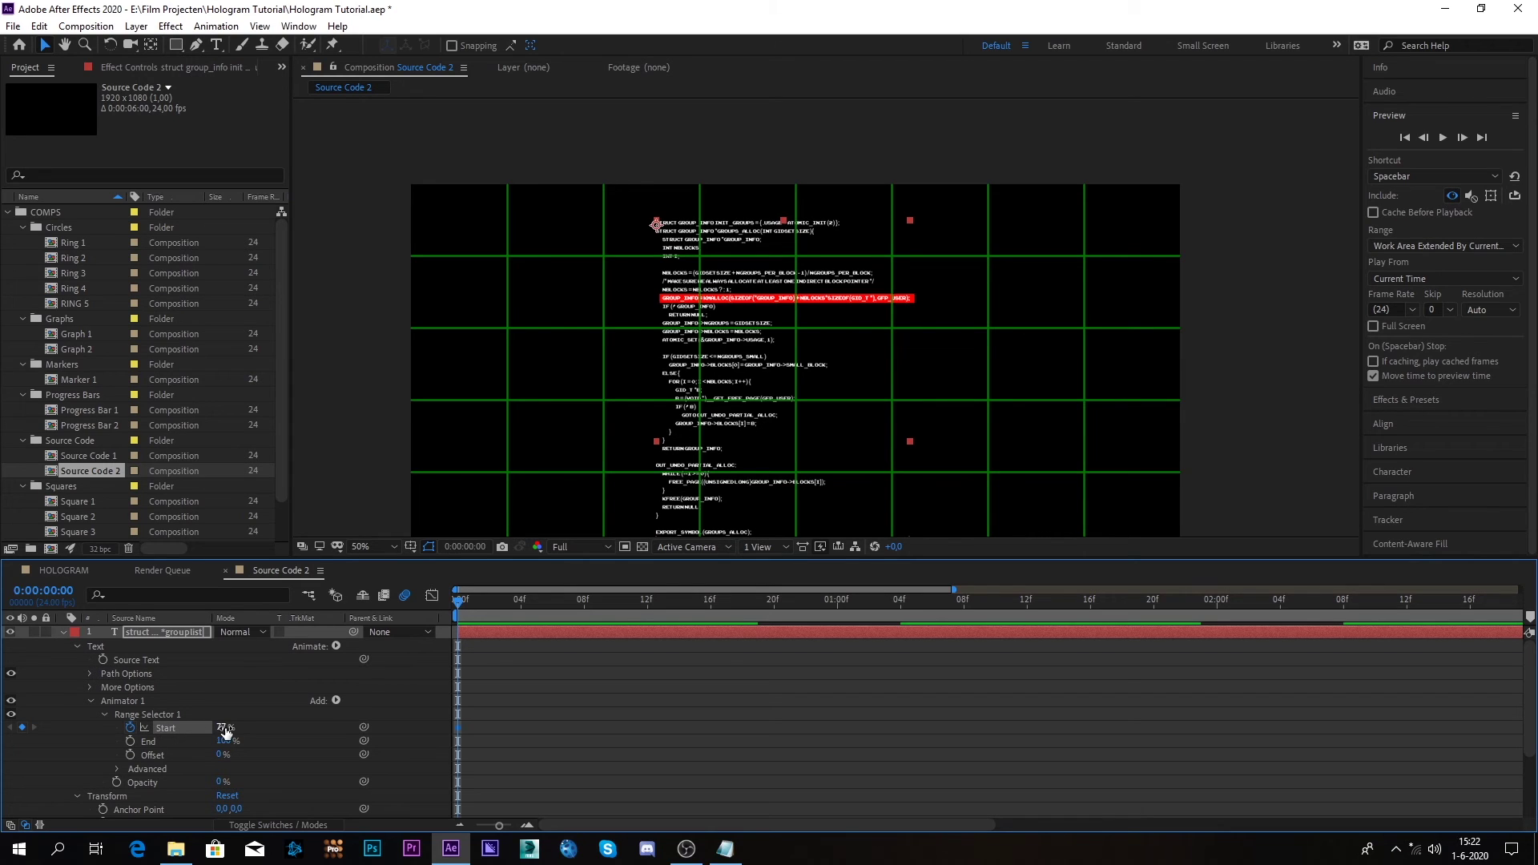
pyautogui.moveTo(226, 733); pyautogui.dragTo(202, 729)
pyautogui.click(714, 700)
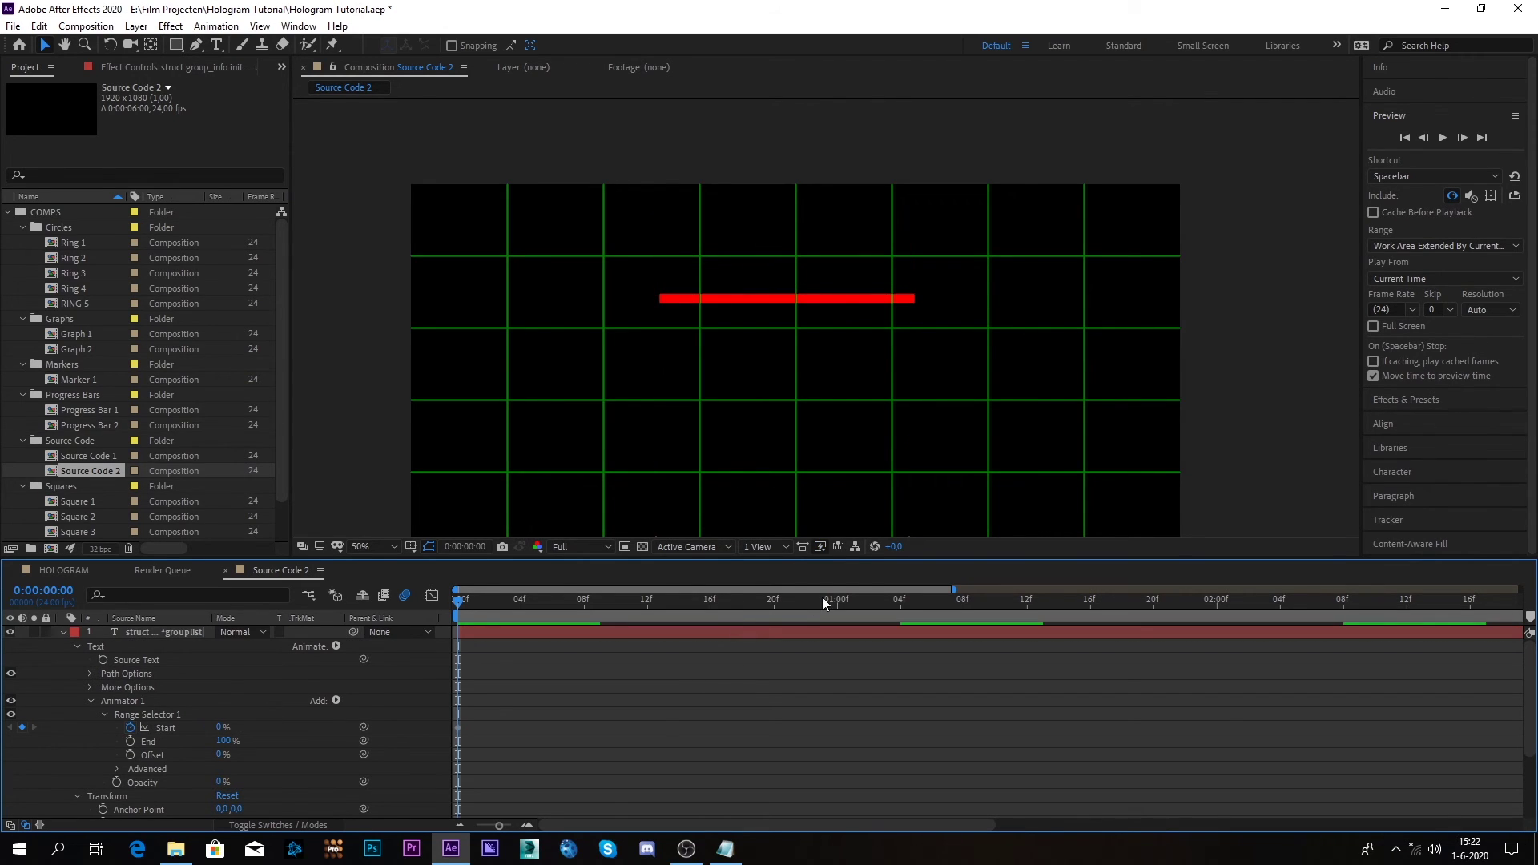
pyautogui.moveTo(824, 601); pyautogui.dragTo(1218, 609)
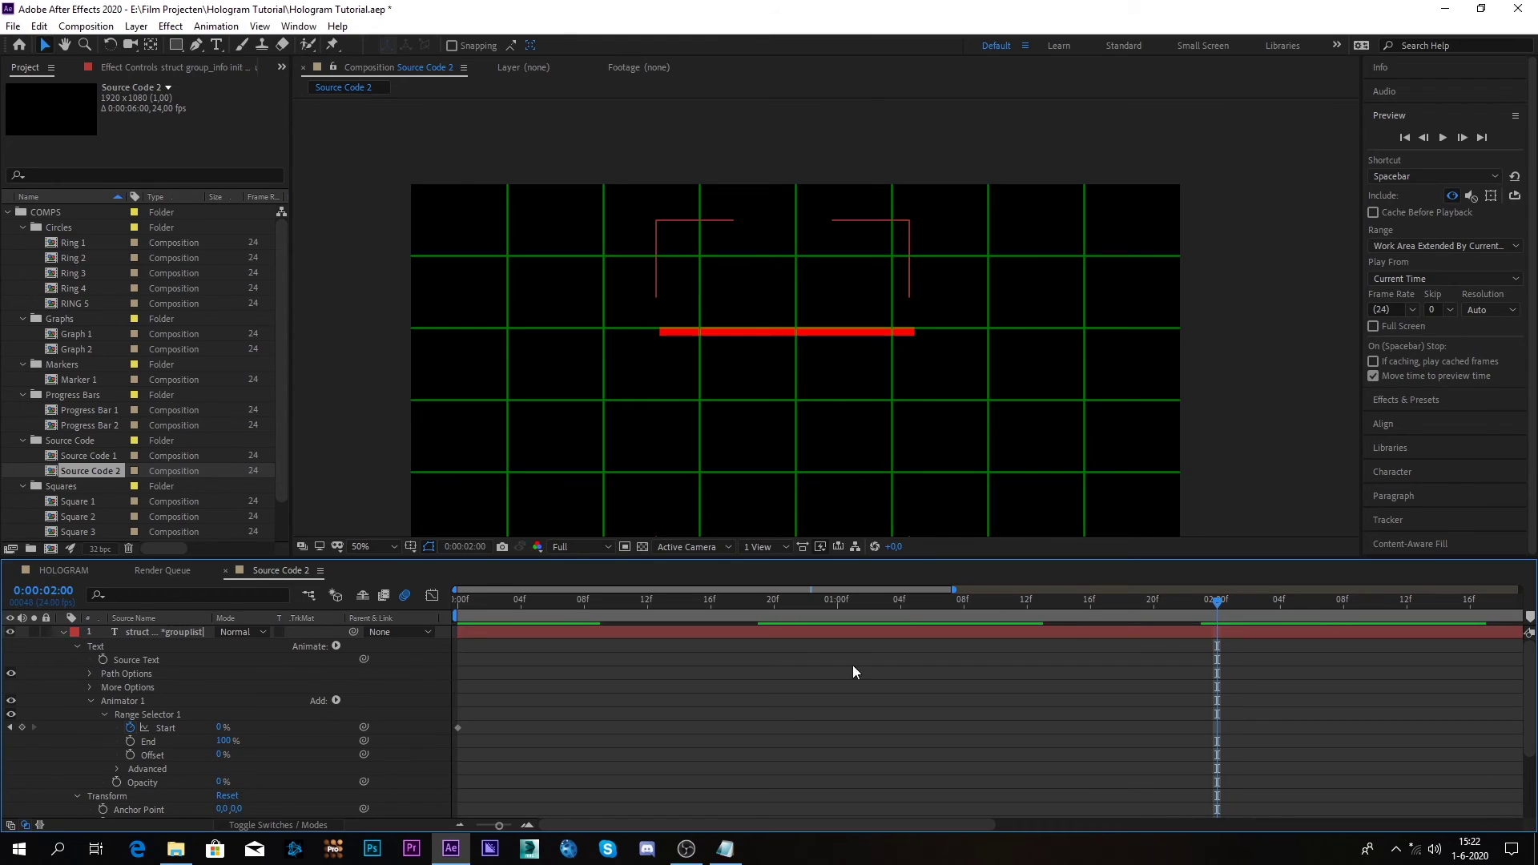
pyautogui.click(217, 729)
pyautogui.write('100')
pyautogui.press('Return')
pyautogui.click(63, 633)
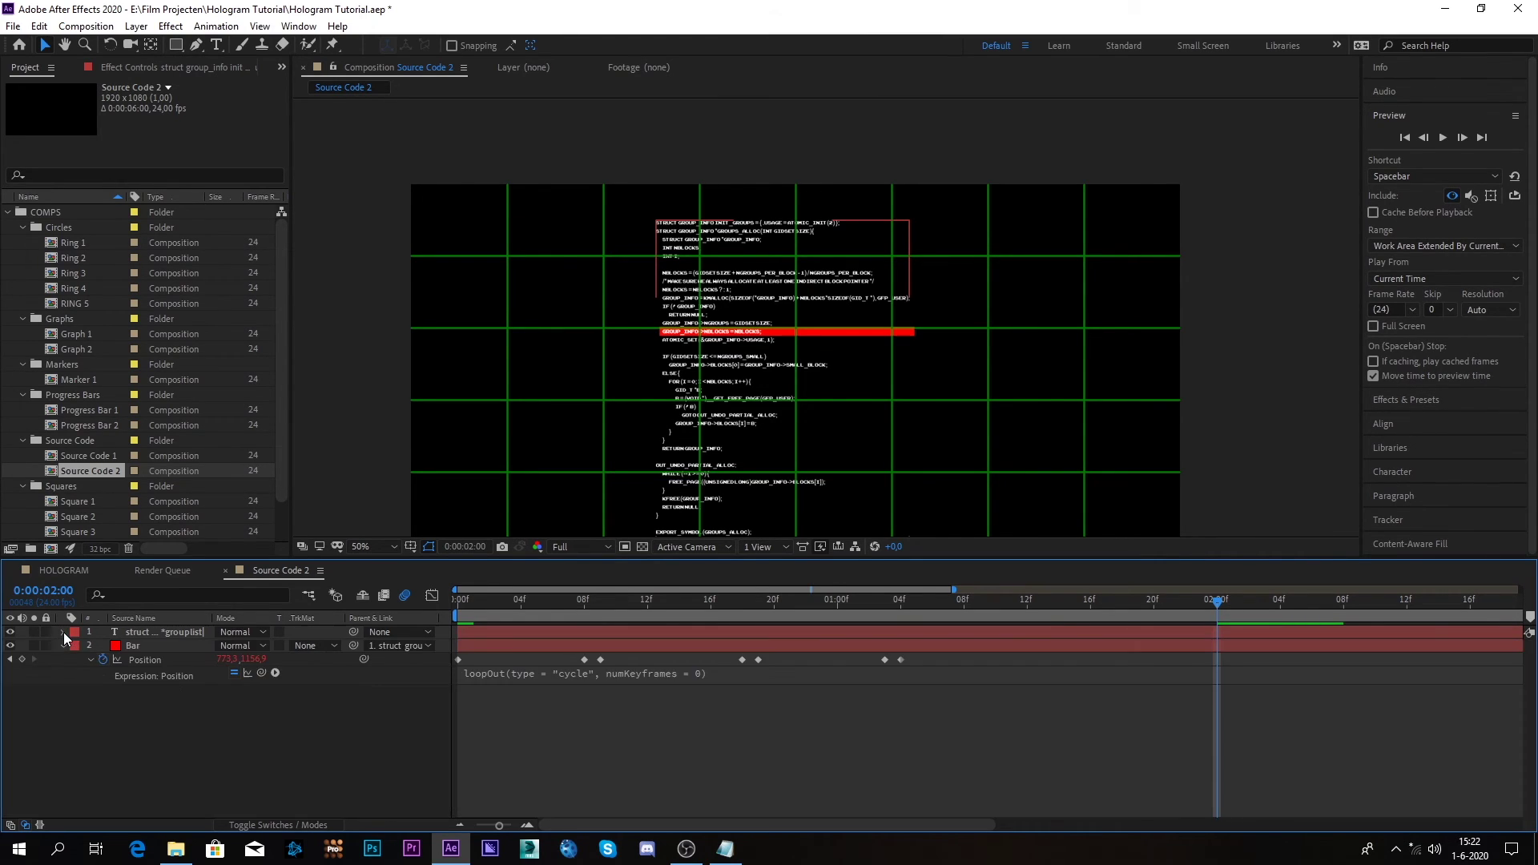
pyautogui.click(185, 646)
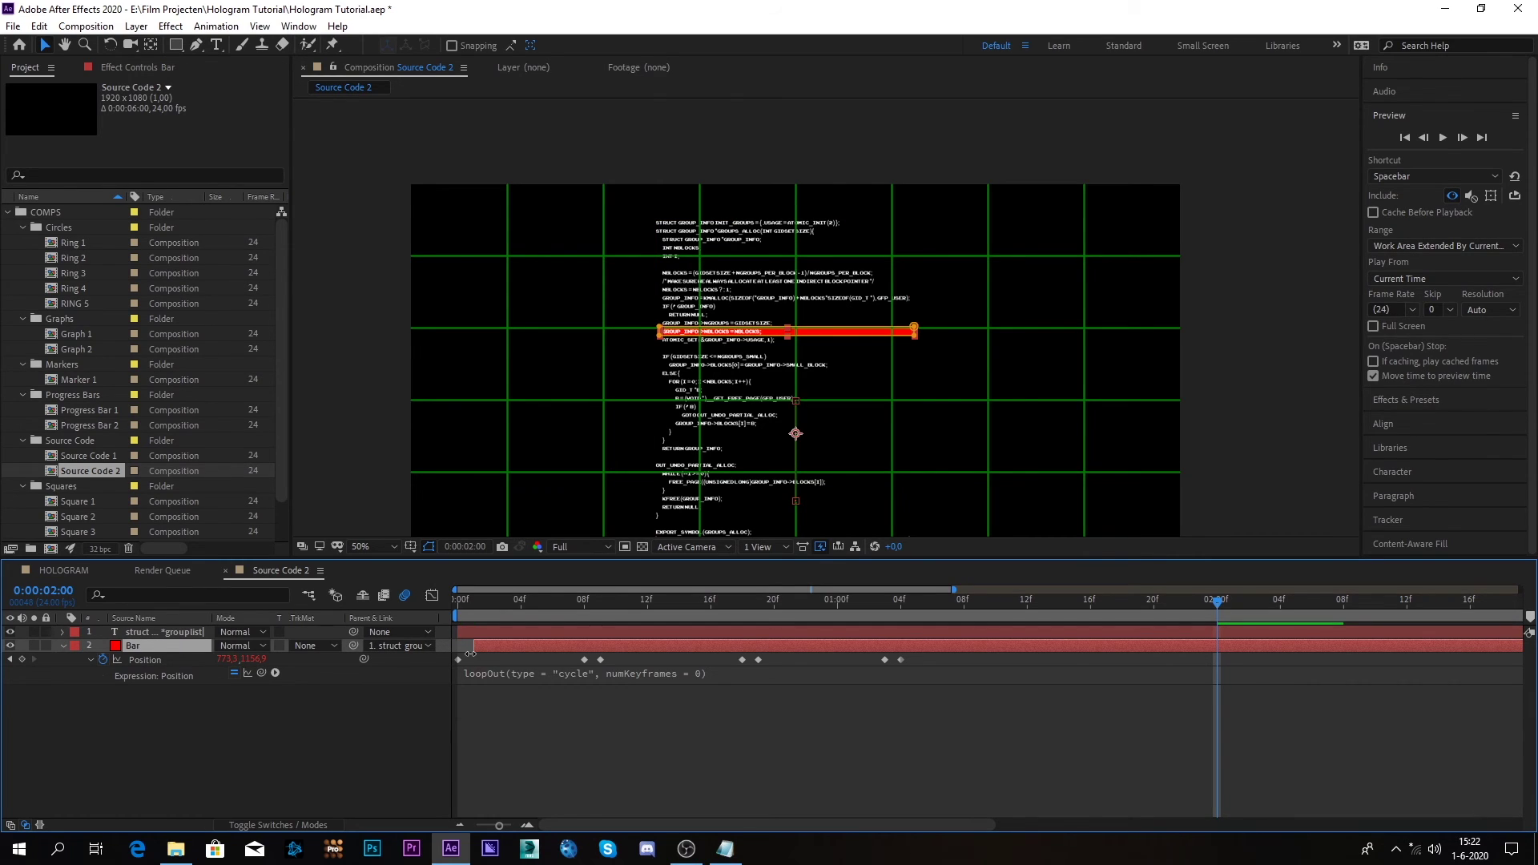
# Drag the Bar layer's in-point to 0:00:02:00 and return the playhead to 0:00
pyautogui.moveTo(472, 653); pyautogui.dragTo(1219, 657)
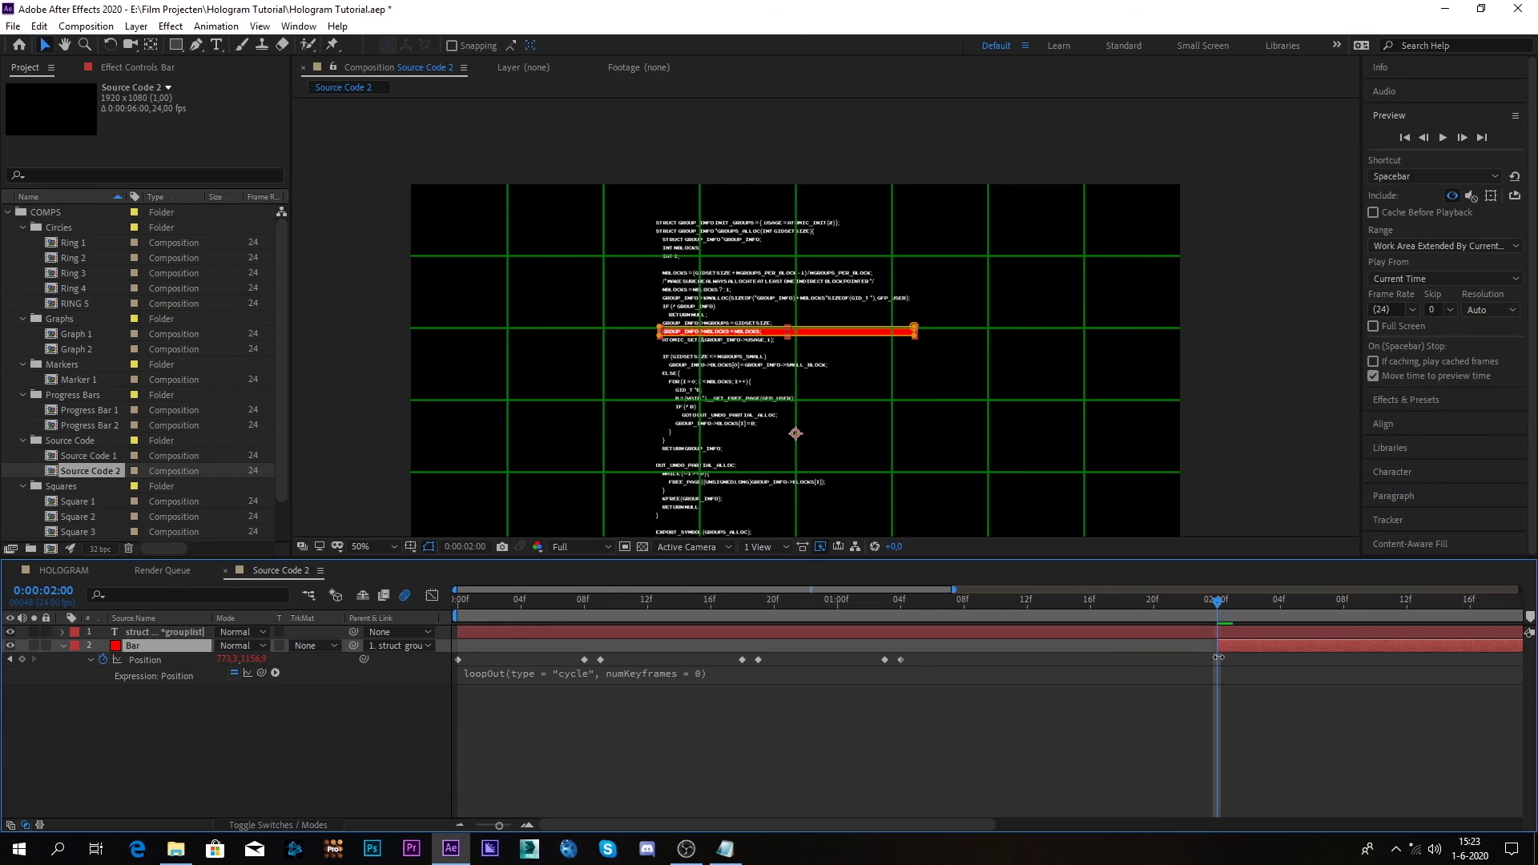
pyautogui.click(1234, 671)
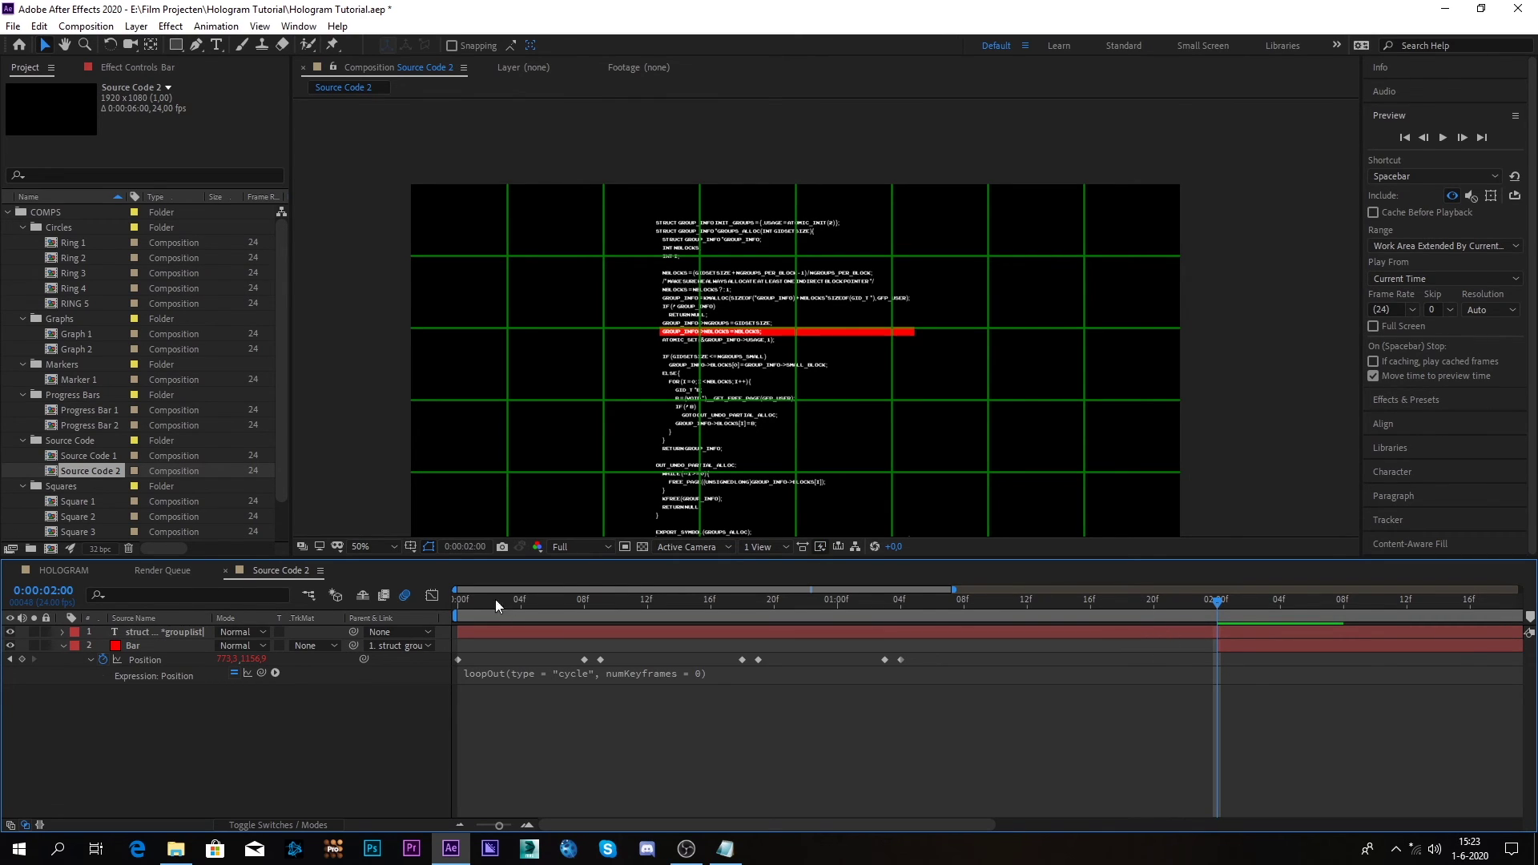
pyautogui.moveTo(497, 605); pyautogui.dragTo(458, 605)
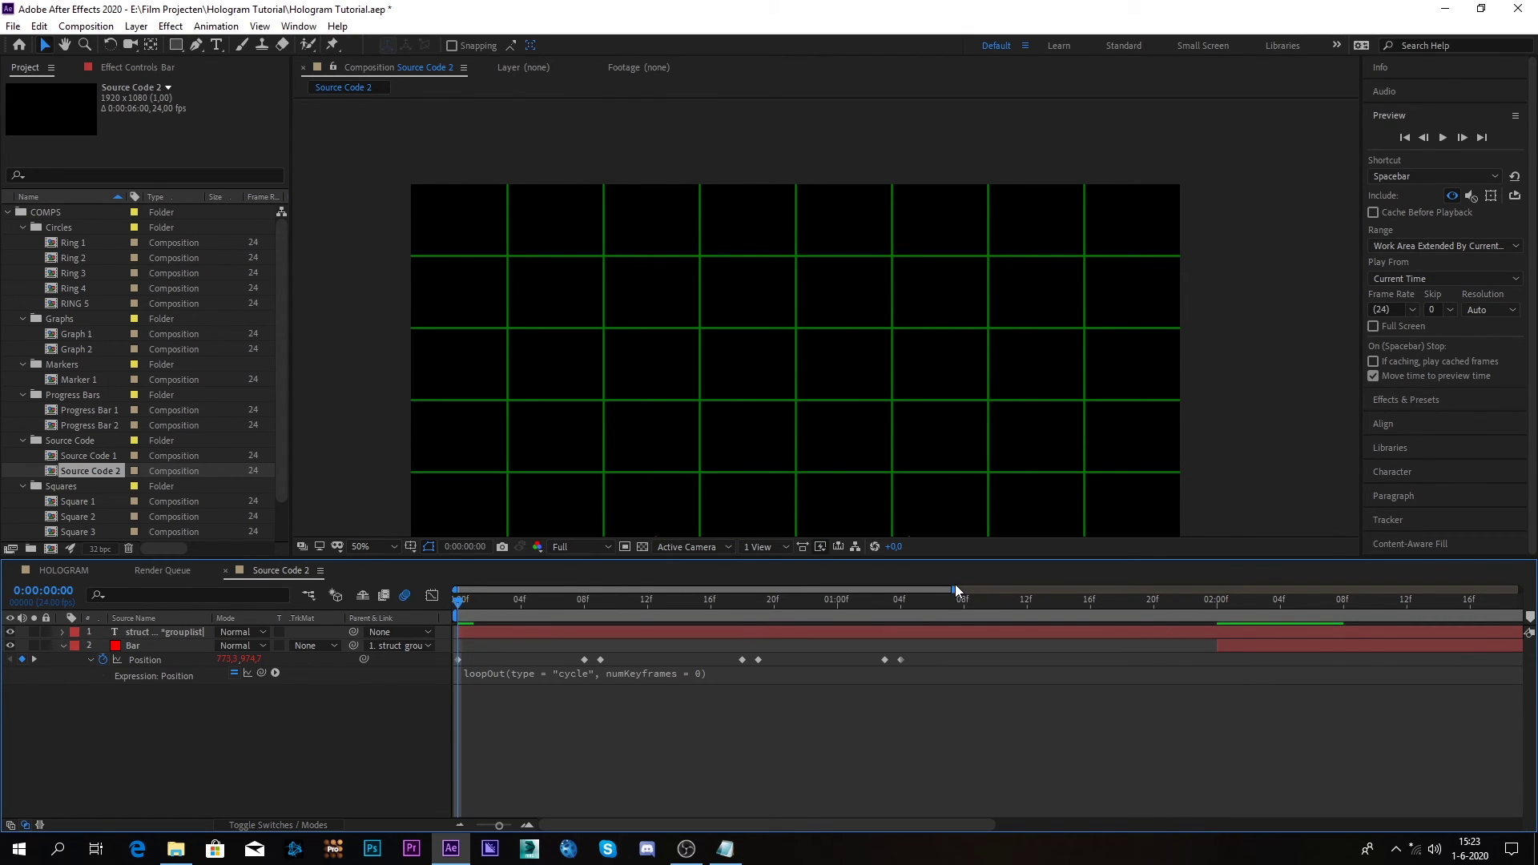
# Zoom the timeline out, set viewer magnification to Fit, and play the Source Code 2 preview
pyautogui.moveTo(955, 589); pyautogui.dragTo(1377, 592)
pyautogui.click(362, 547)
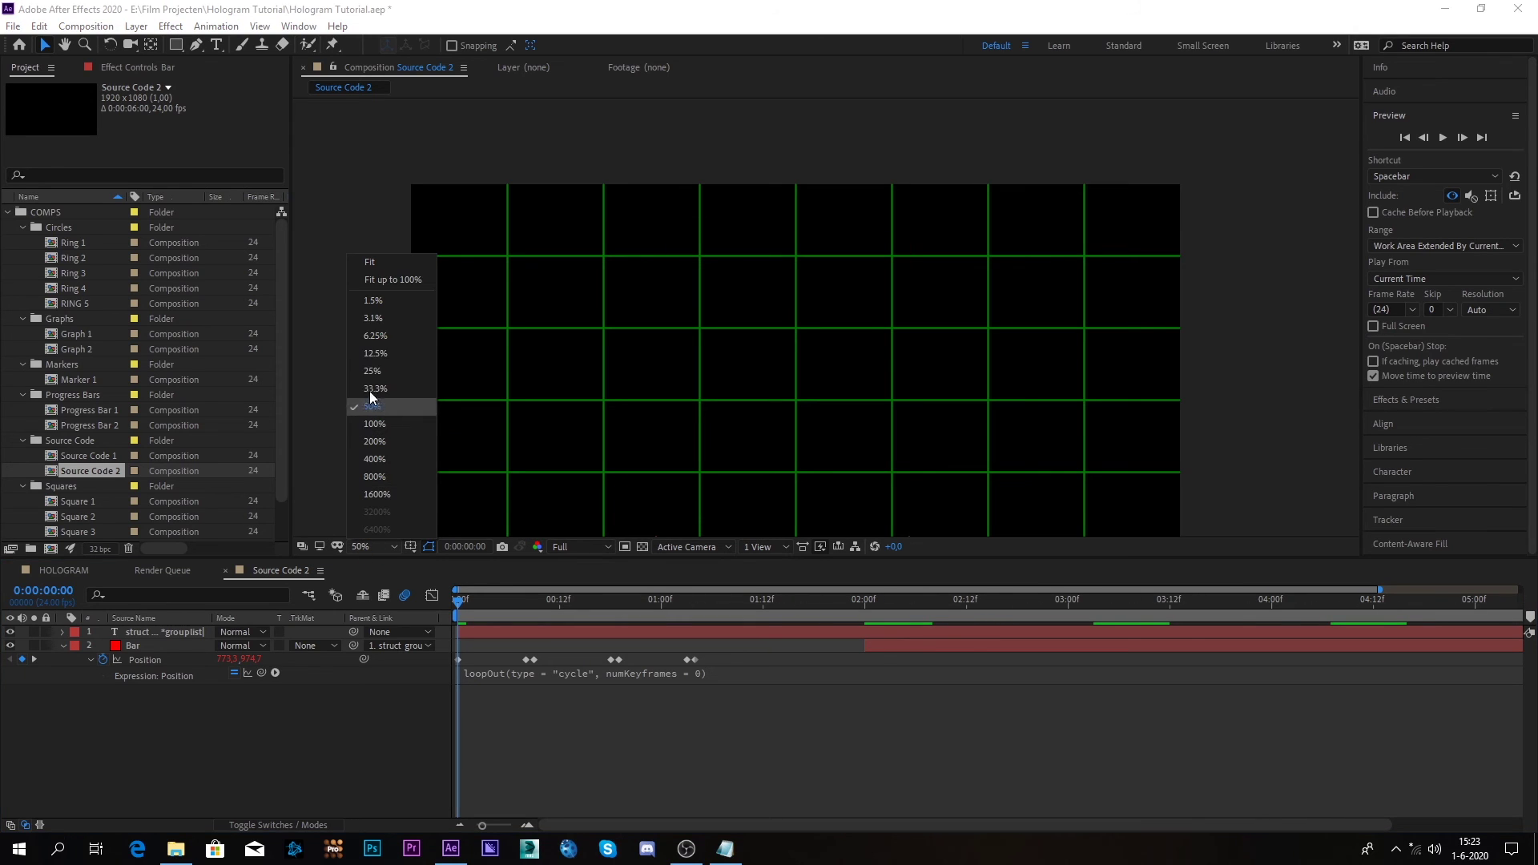
pyautogui.click(395, 263)
pyautogui.click(1443, 137)
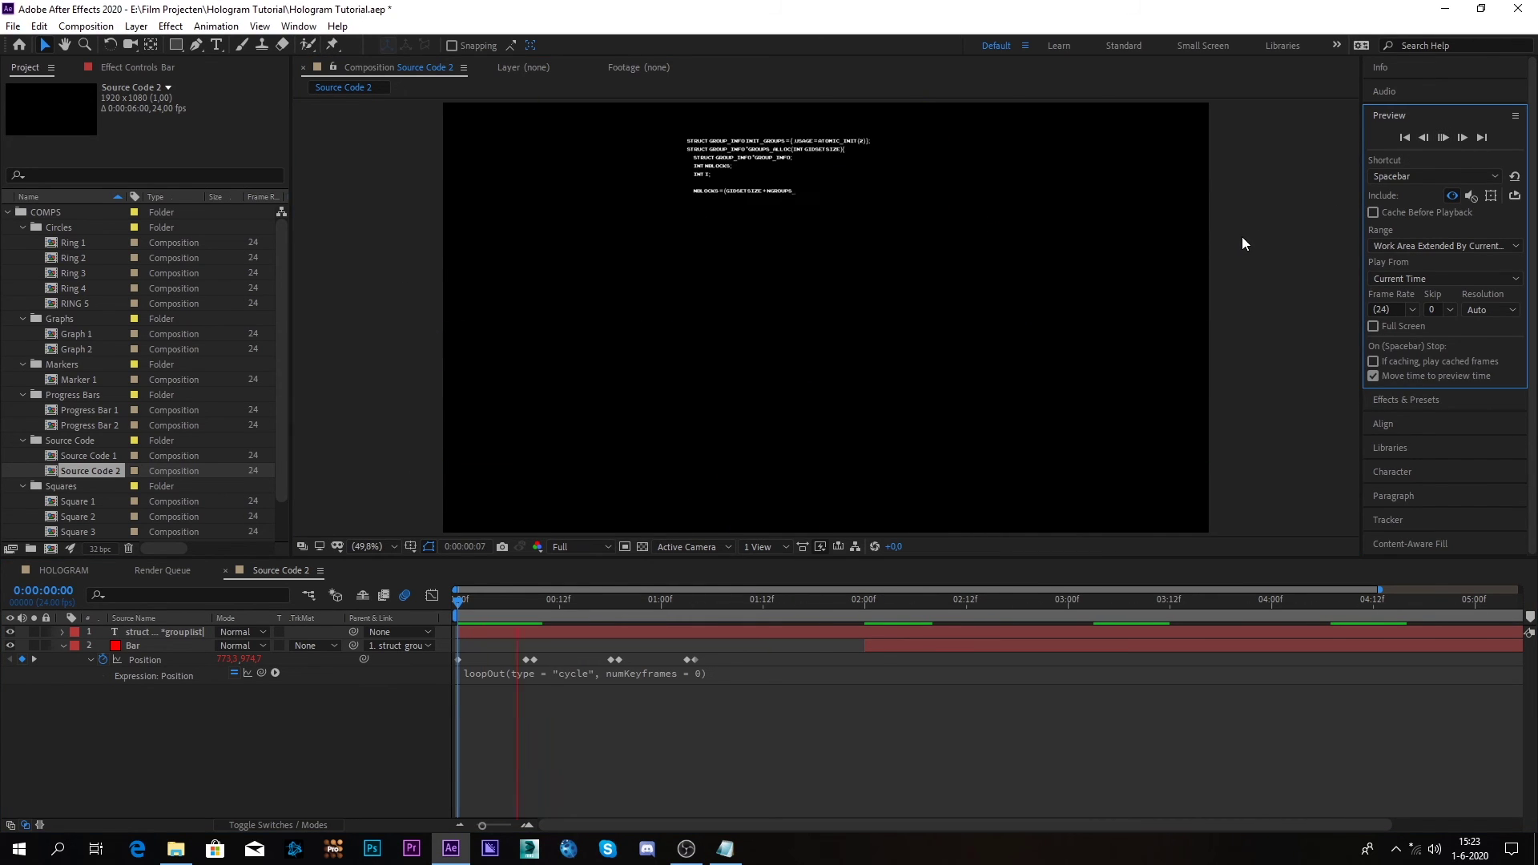